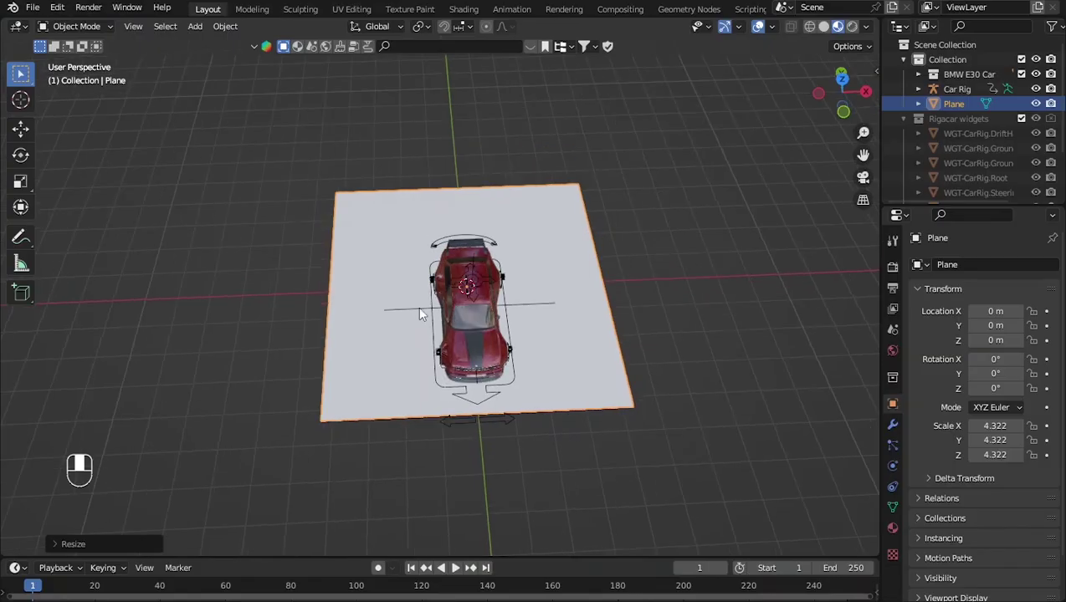
# Scale the ground plane under the car up uniformly to about 6.63.
pyautogui.press('s')
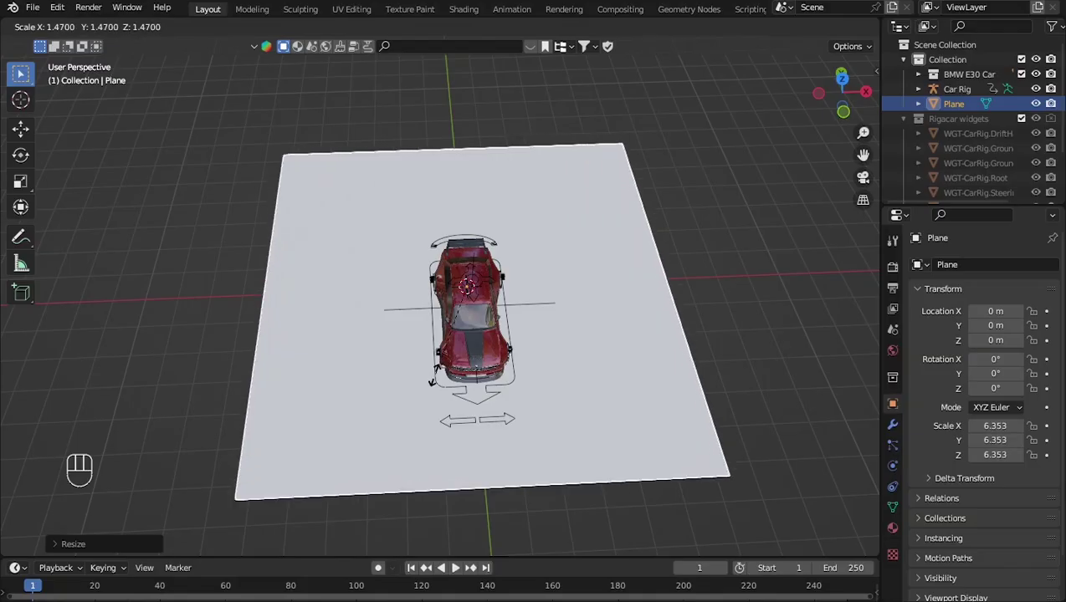
pyautogui.click(430, 376)
pyautogui.moveTo(563, 345)
pyautogui.mouseDown(button='middle')
pyautogui.moveTo(588, 273)
pyautogui.moveTo(614, 295)
pyautogui.mouseUp(button='middle')
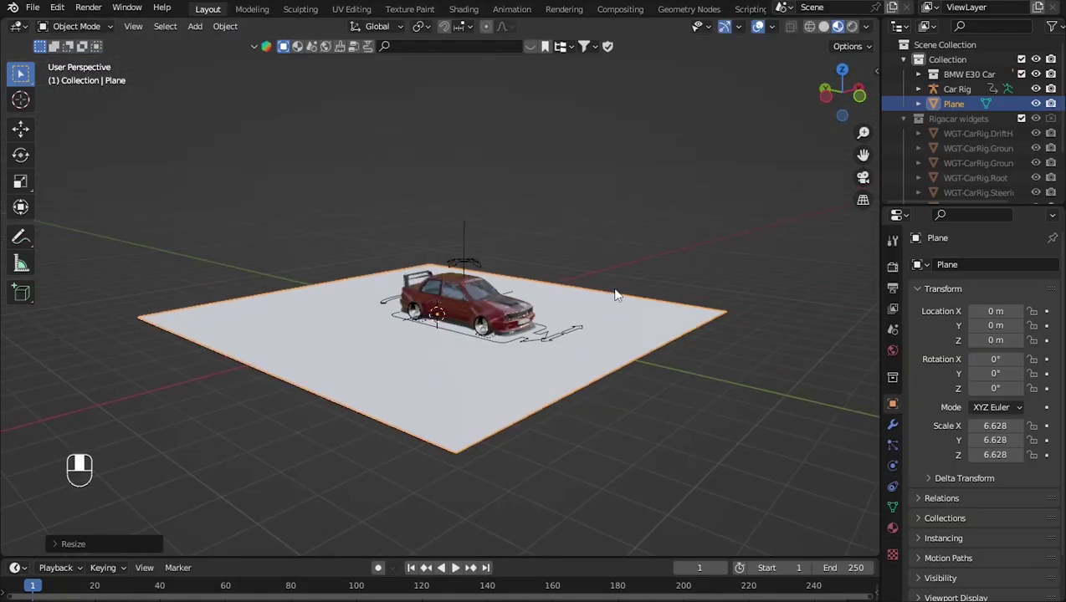
# Inspect the car and plane in Solid shading from several angles and return to Material Preview shading.
pyautogui.click(824, 27)
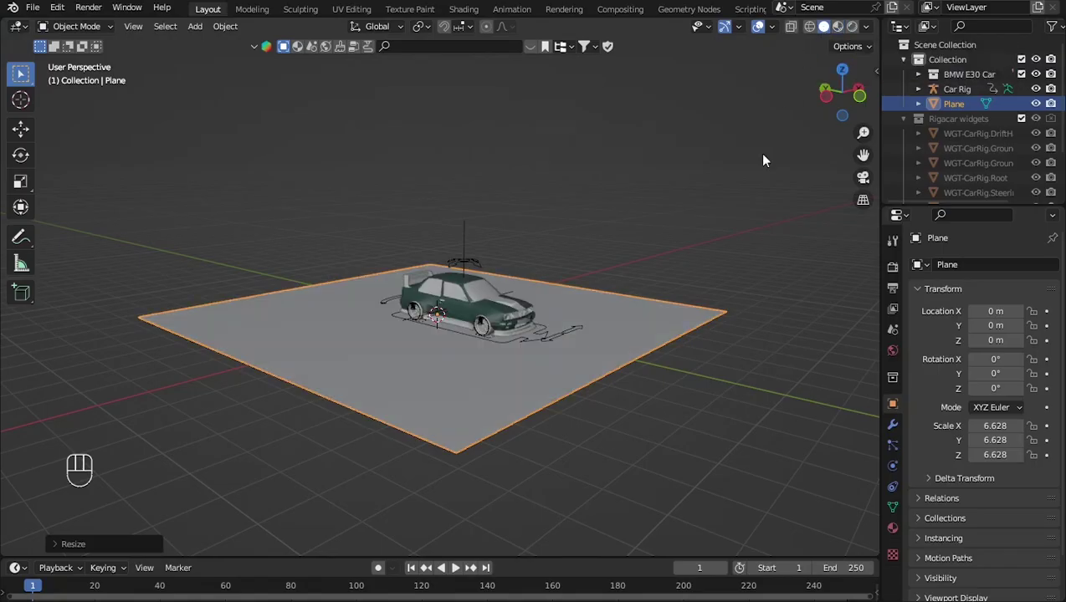
pyautogui.moveTo(595, 327); pyautogui.dragTo(559, 345, button='middle')
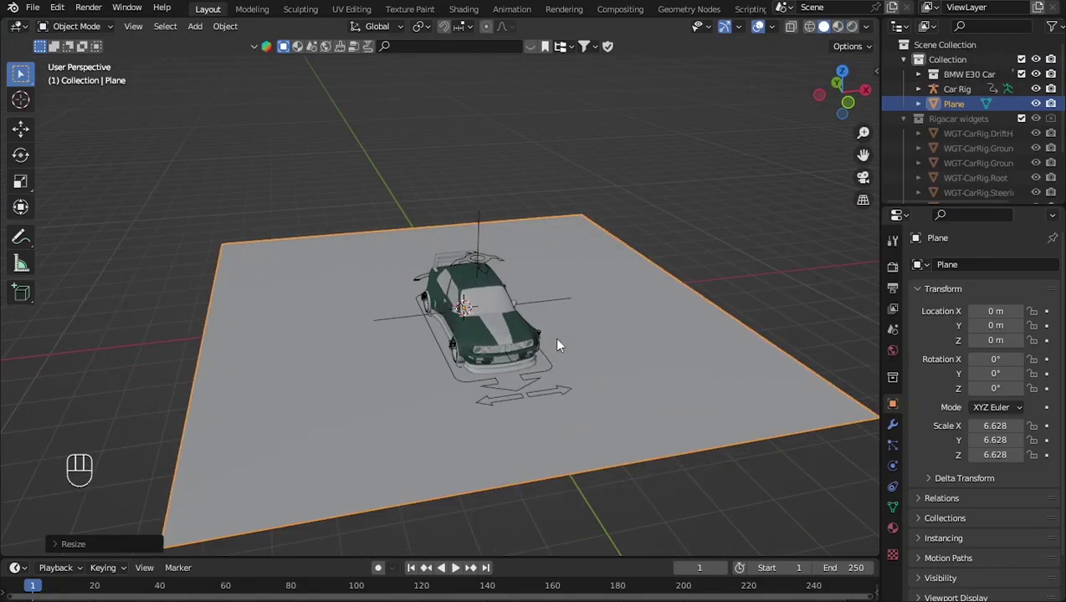
pyautogui.moveTo(637, 345); pyautogui.dragTo(453, 347, button='middle')
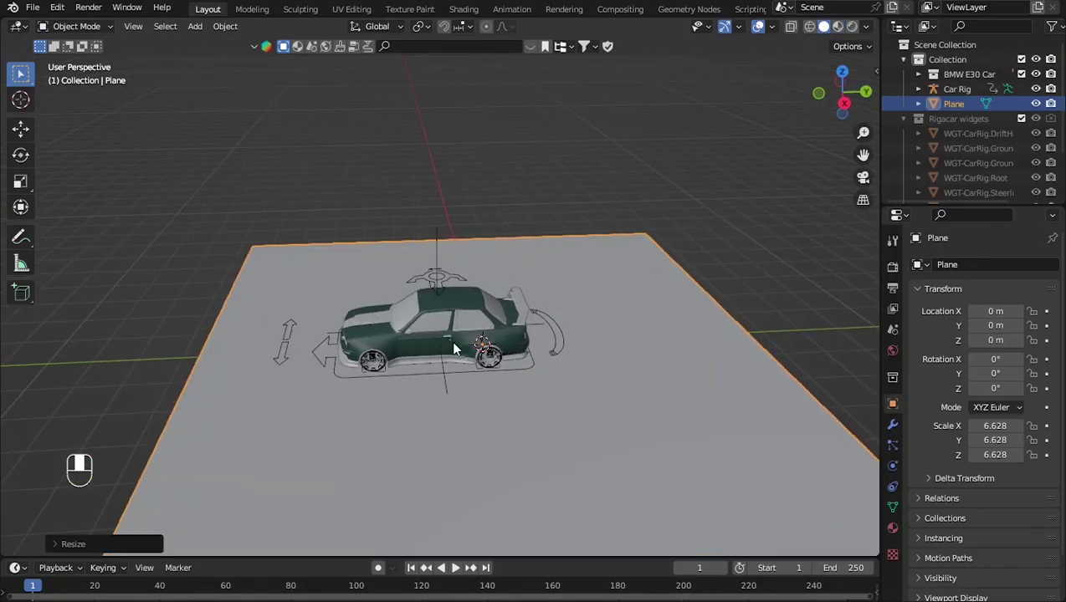
pyautogui.scroll(-2, 450, 341)
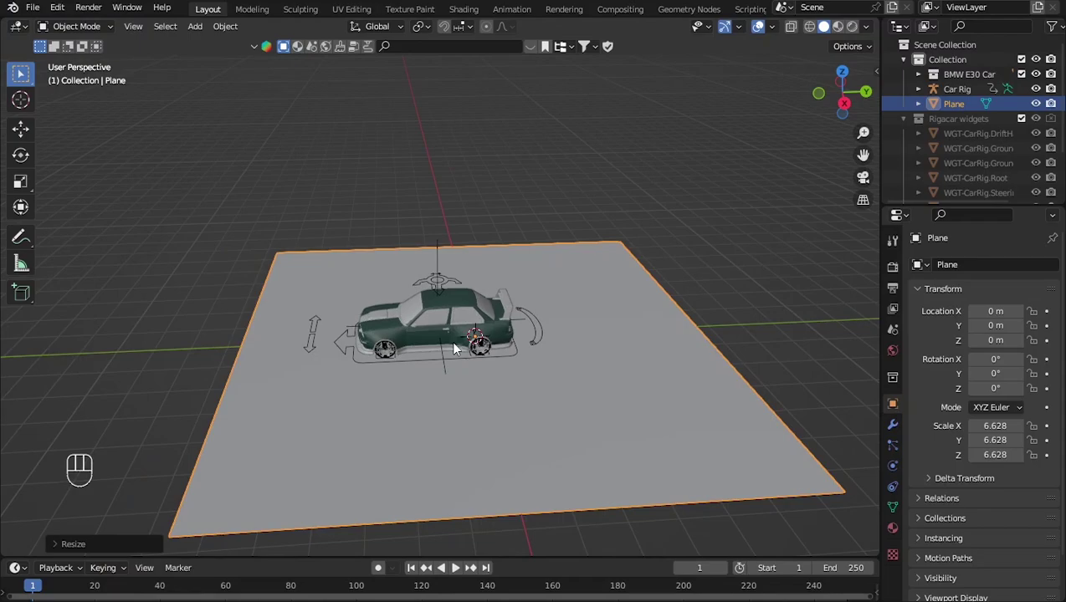
pyautogui.moveTo(530, 405); pyautogui.dragTo(559, 414, button='middle')
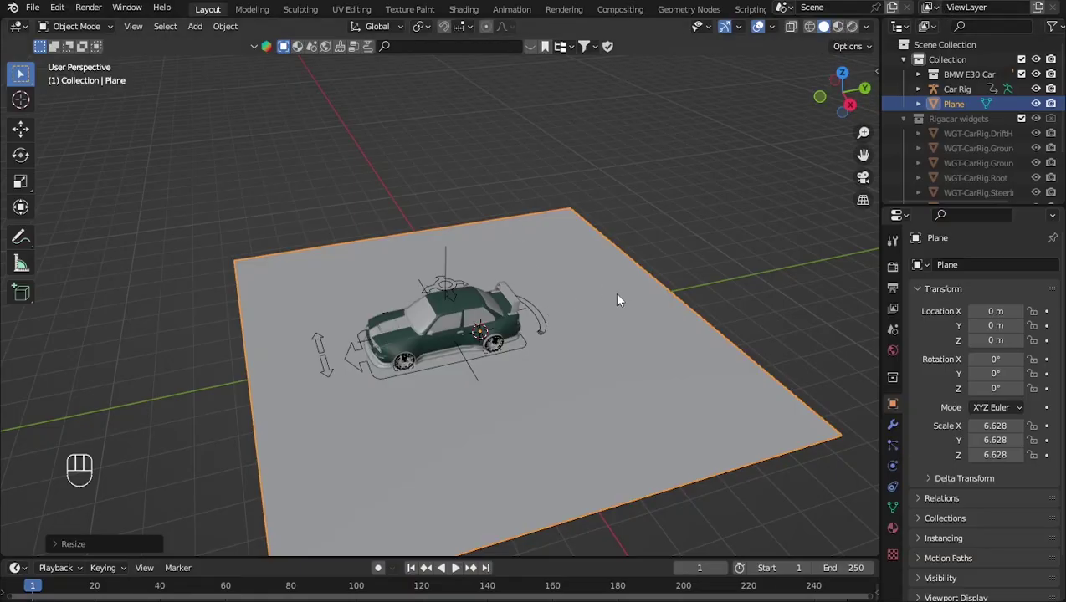
pyautogui.click(837, 26)
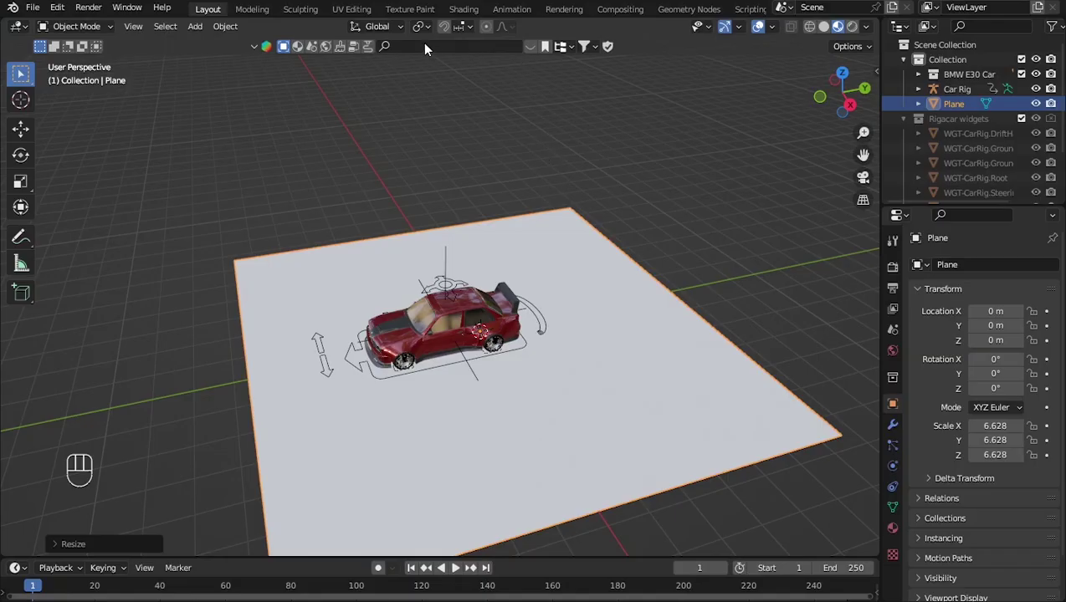
# Show the asset library's materials and search them for "road".
pyautogui.click(298, 47)
pyautogui.click(537, 48)
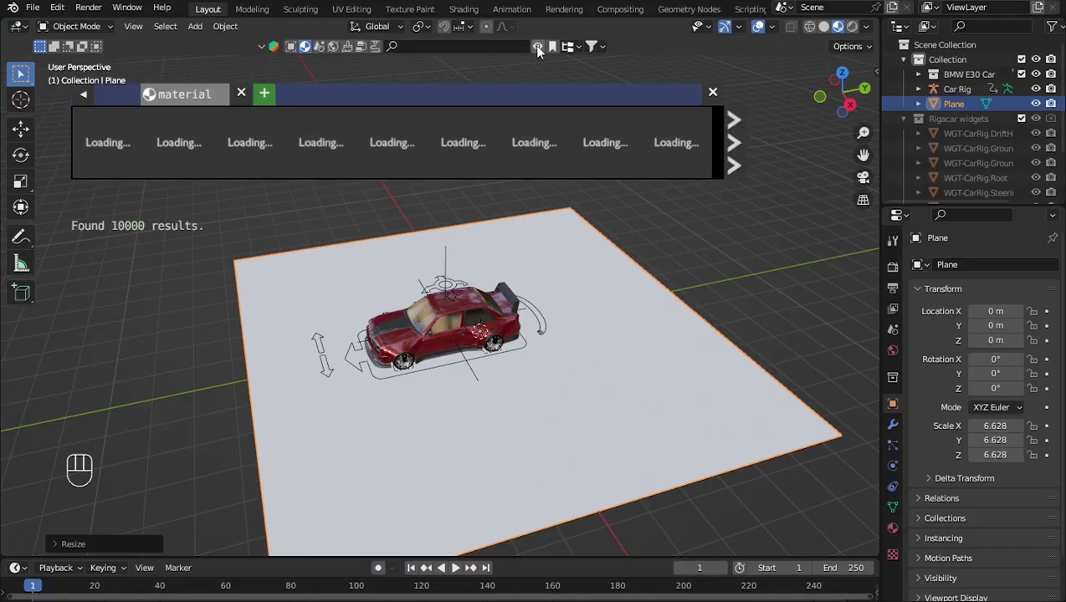
pyautogui.click(423, 46)
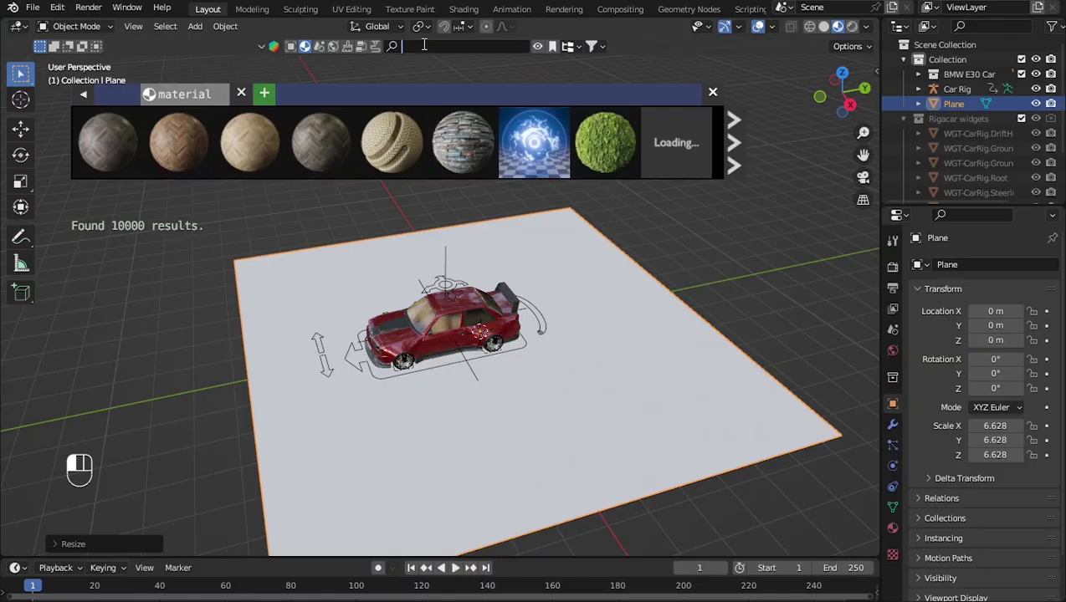
pyautogui.write('r')
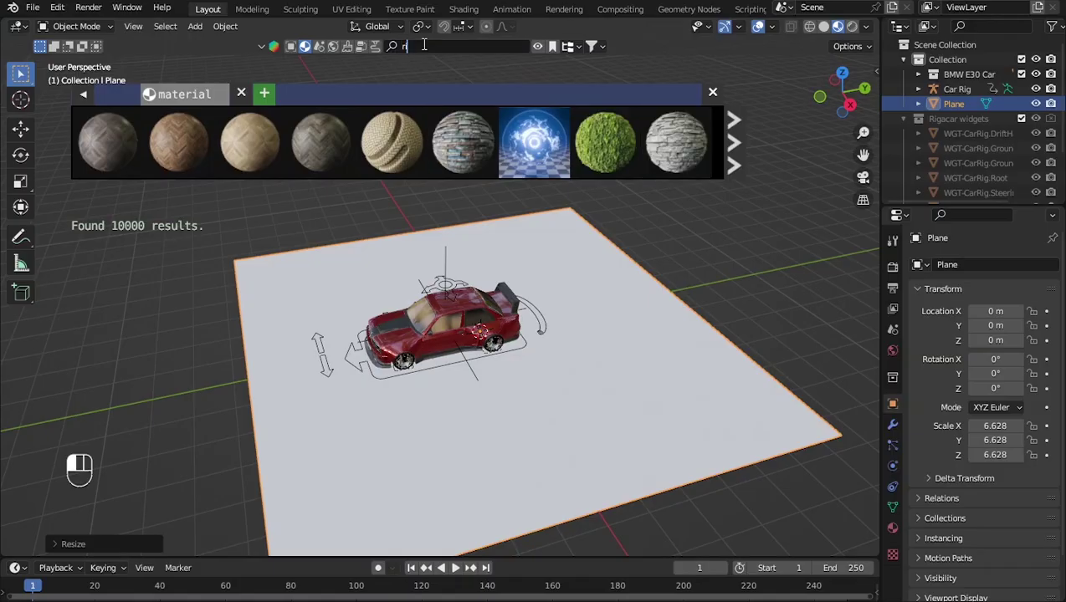
pyautogui.write('id')
pyautogui.press('BackSpace')
pyautogui.press('BackSpace')
pyautogui.write('r')
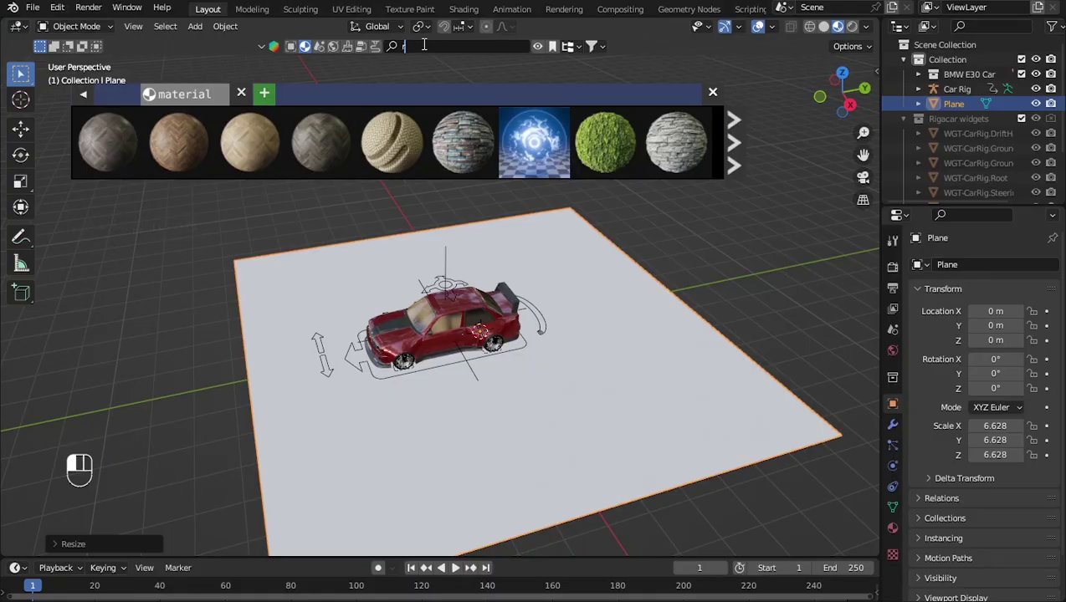
pyautogui.write('o')
pyautogui.press('BackSpace')
pyautogui.press('BackSpace')
pyautogui.write('road')
pyautogui.press('Return')
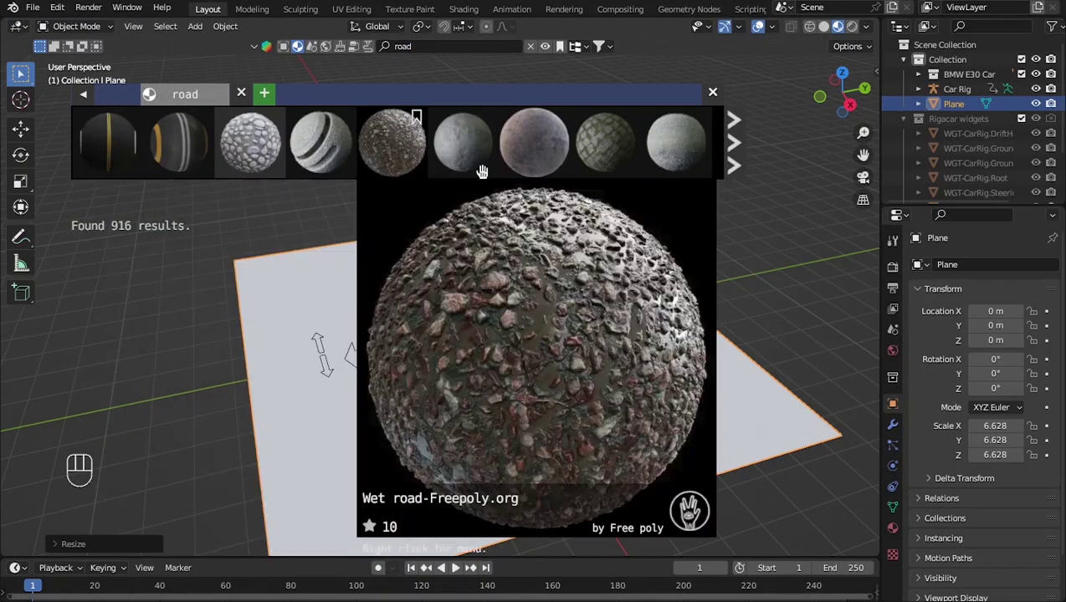
# Browse further through the road materials and apply "Patched road" to the ground plane.
pyautogui.click(603, 47)
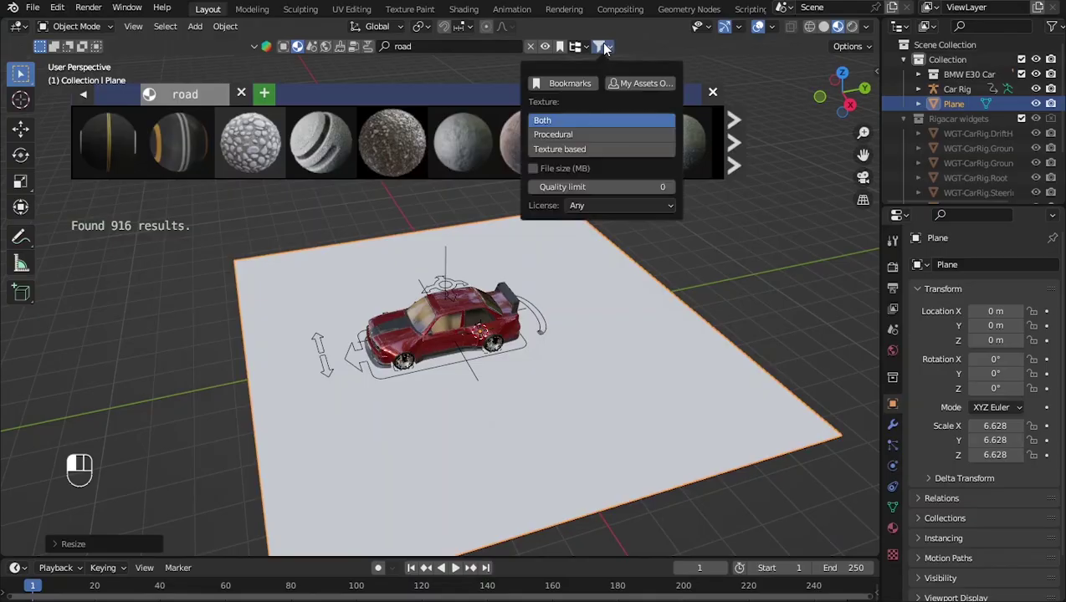
pyautogui.click(735, 150)
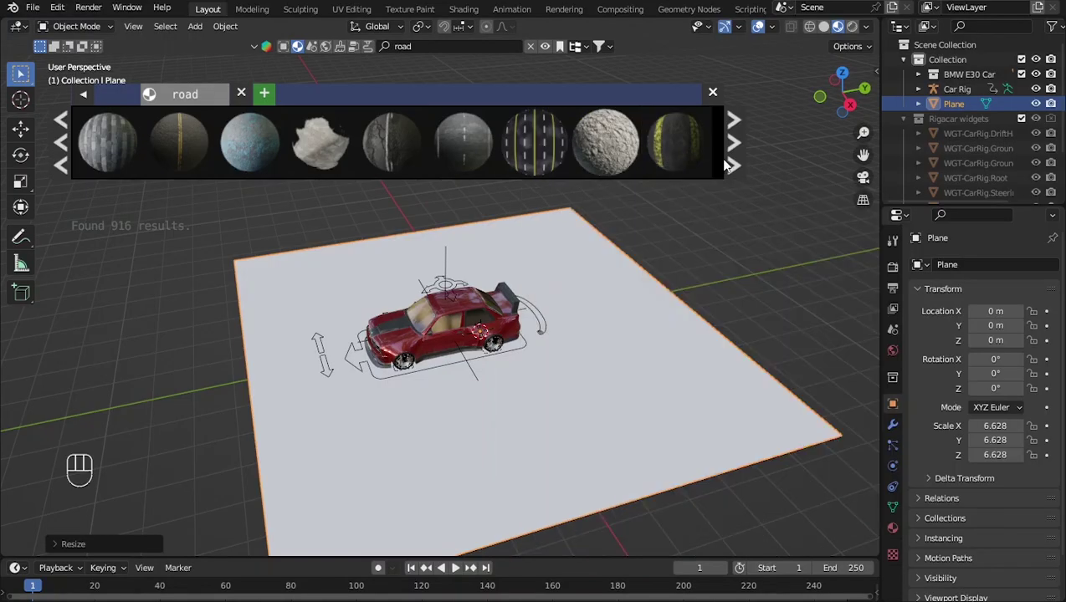
pyautogui.click(741, 160)
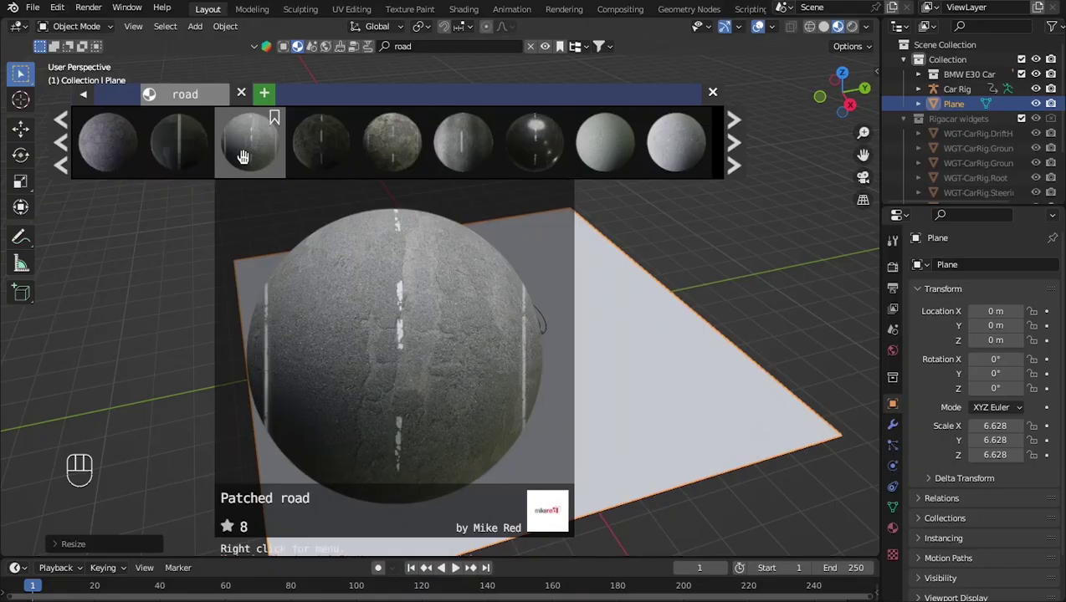
pyautogui.moveTo(242, 157); pyautogui.dragTo(627, 347)
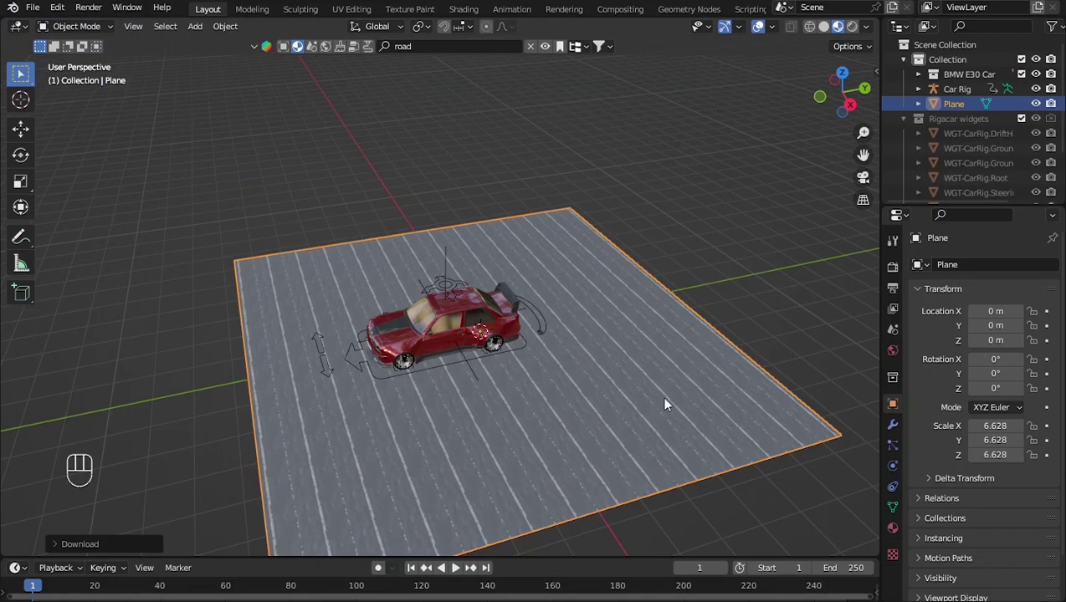
# Unwrap the plane's UVs in Edit Mode so one road texture fills it, and return to Object Mode.
pyautogui.moveTo(664, 404); pyautogui.dragTo(690, 401, button='middle')
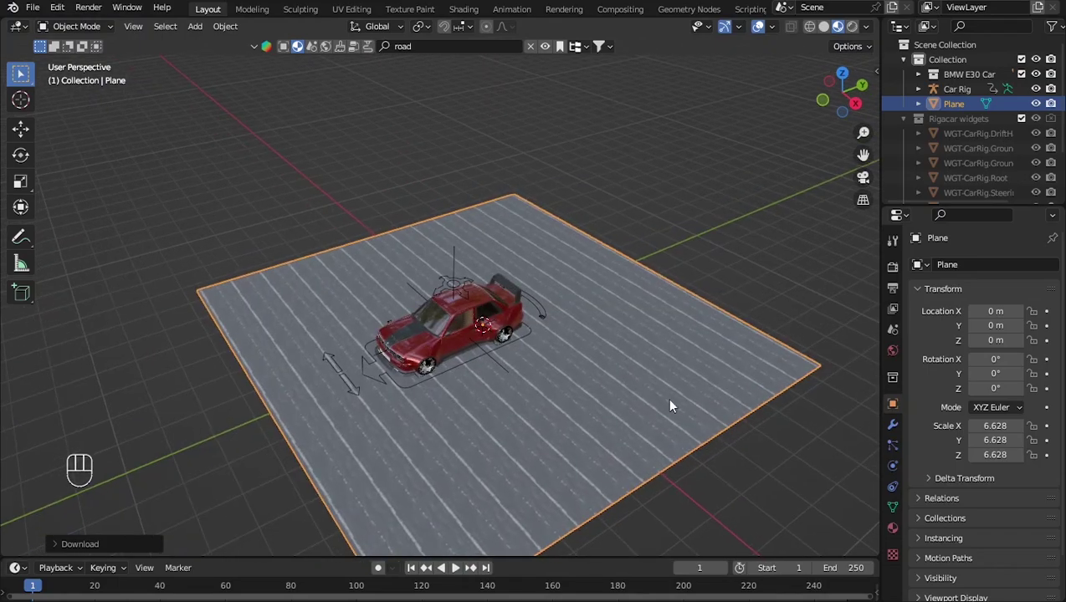
pyautogui.press('Tab')
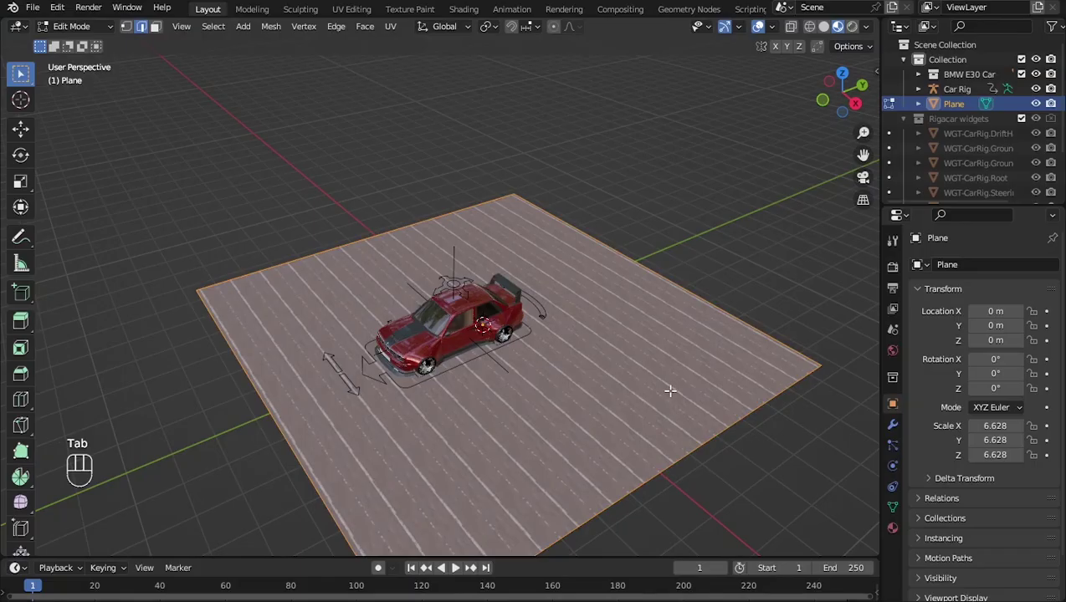
pyautogui.press('u')
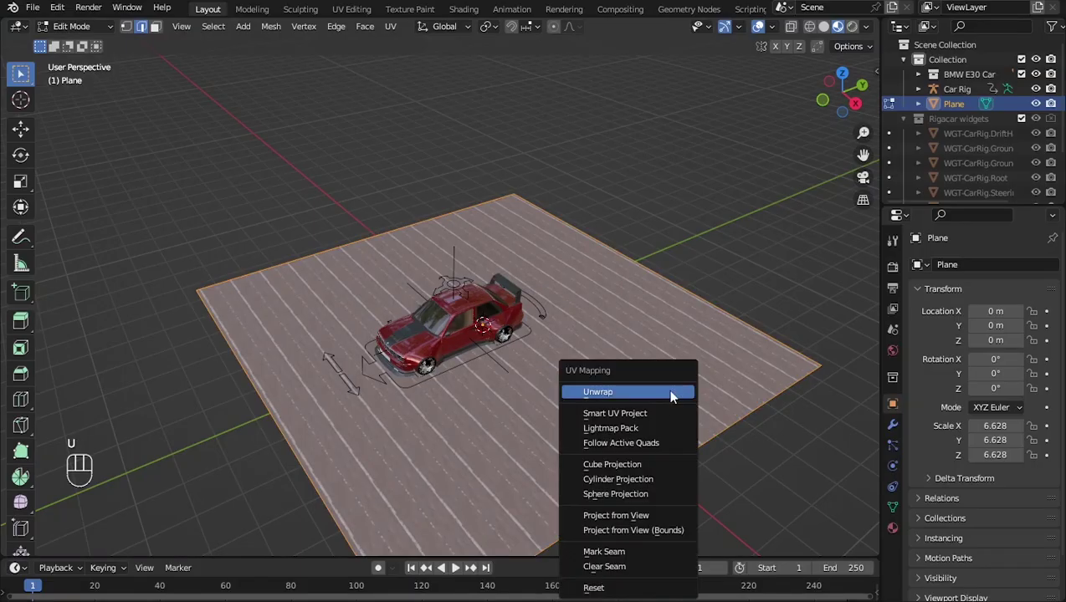
pyautogui.click(674, 394)
pyautogui.moveTo(688, 395); pyautogui.dragTo(626, 404, button='middle')
pyautogui.scroll(-1, 626, 404)
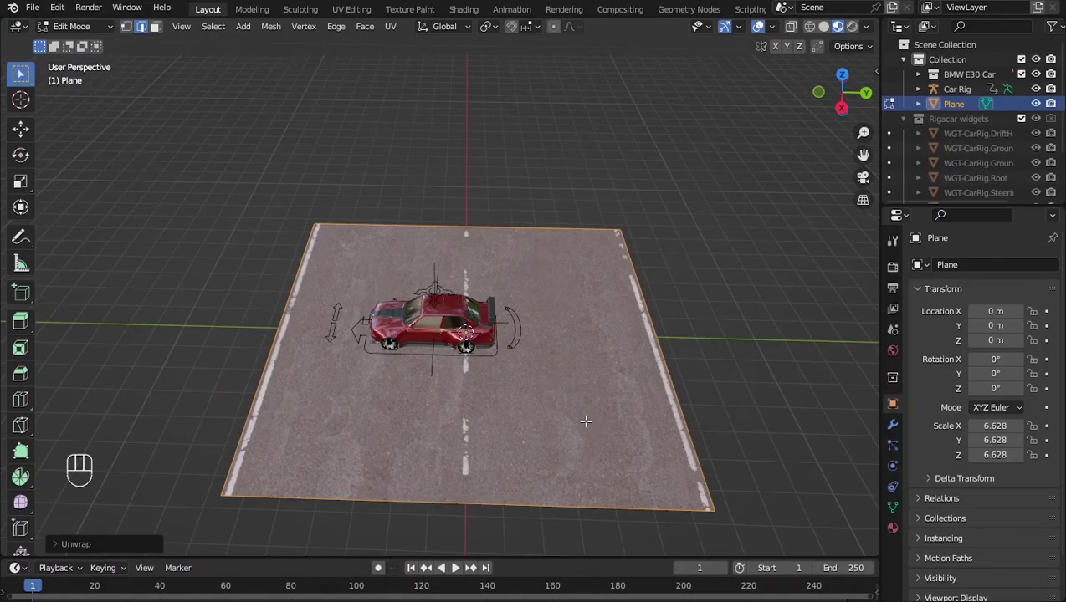
pyautogui.press('Tab')
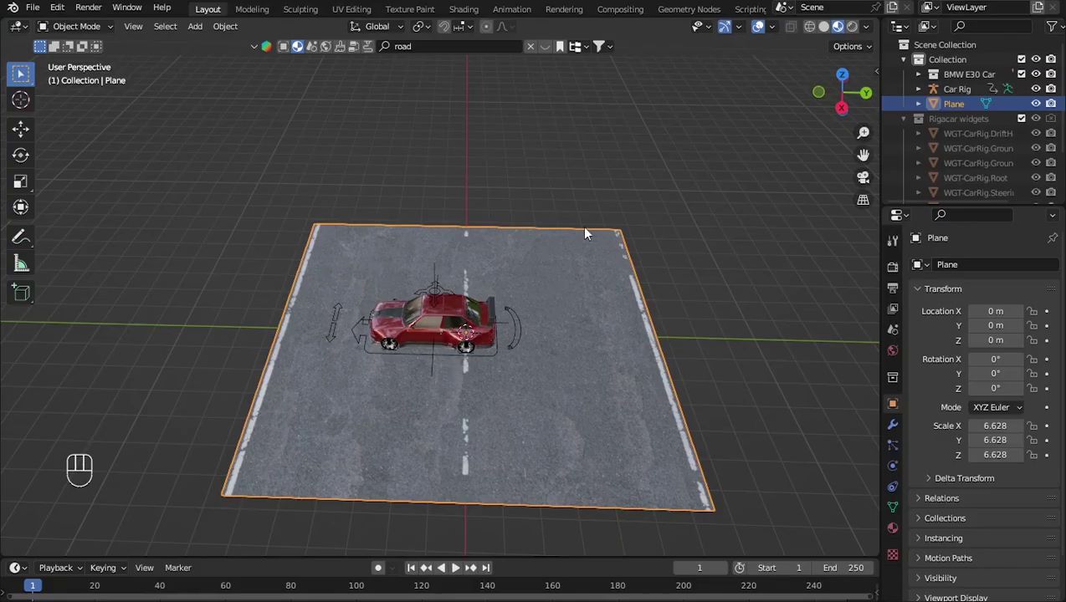
# Scale the road plane down uniformly to about 5.715 and rotate it 90° about the Z axis.
pyautogui.moveTo(553, 406)
pyautogui.mouseDown(button='middle')
pyautogui.moveTo(565, 430)
pyautogui.moveTo(561, 392)
pyautogui.mouseUp(button='middle')
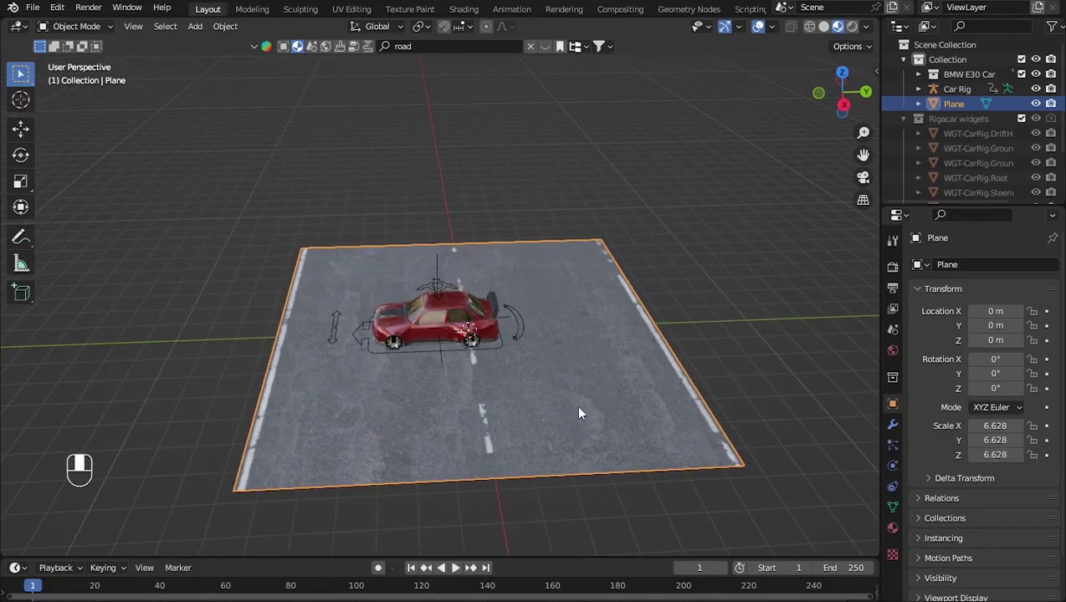
pyautogui.press('s')
pyautogui.click(562, 390)
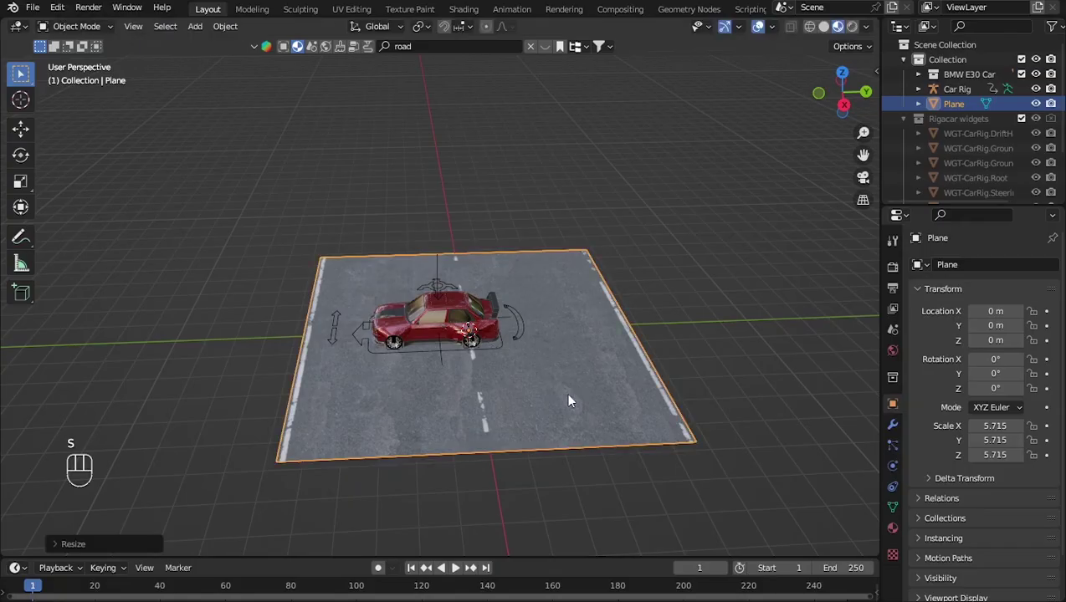
pyautogui.press('r')
pyautogui.press('z')
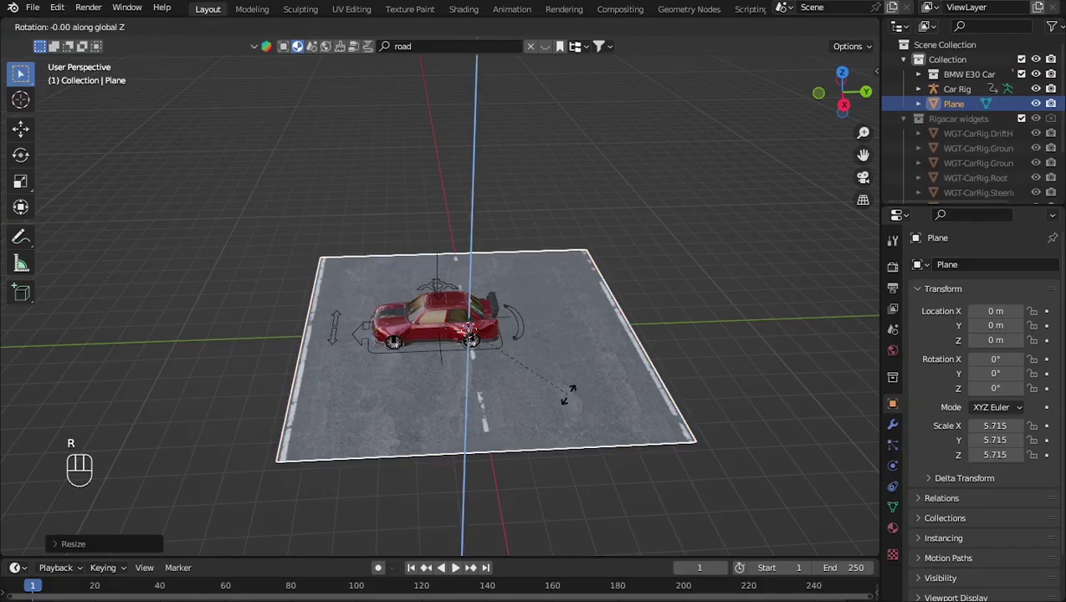
pyautogui.write('90')
pyautogui.press('Return')
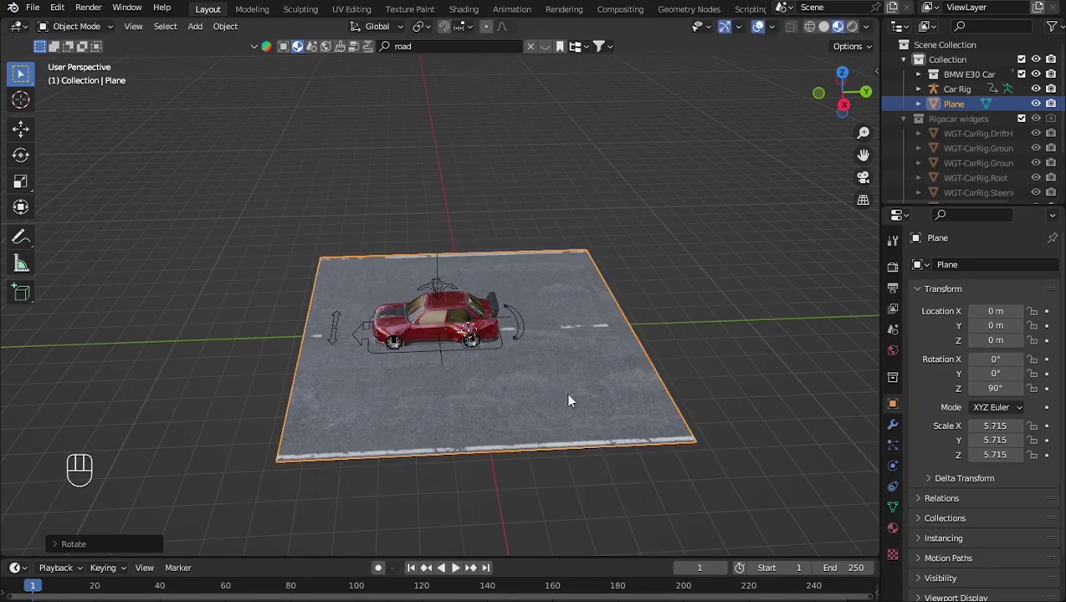
# Narrow the road plane along the global X axis, giving a local Y scale of about 4.96.
pyautogui.moveTo(568, 403); pyautogui.dragTo(627, 355, button='middle')
pyautogui.scroll(3, 595, 374)
pyautogui.press('s')
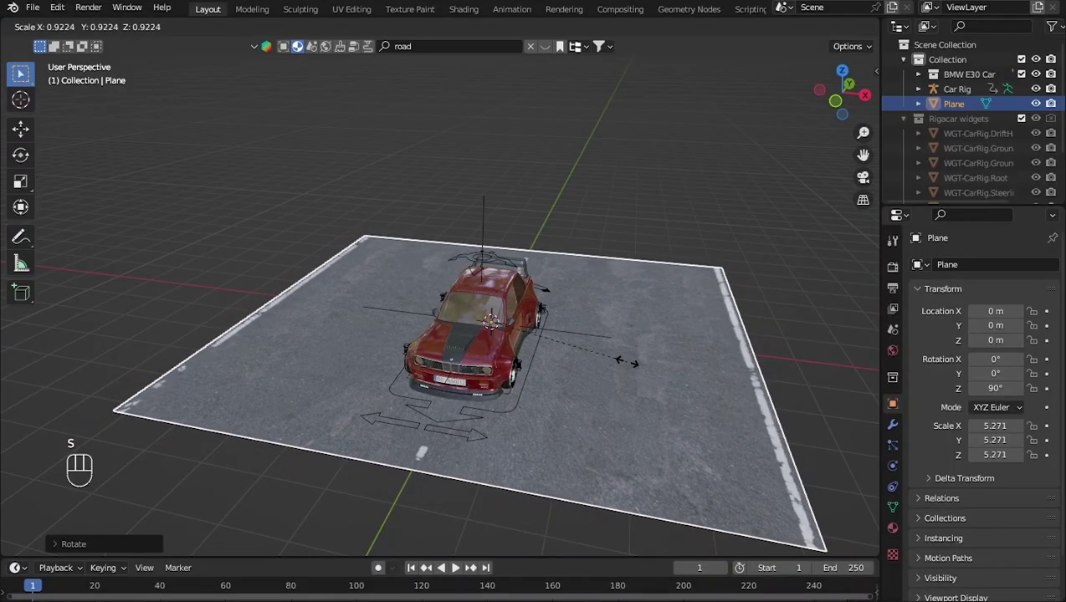
pyautogui.press('x')
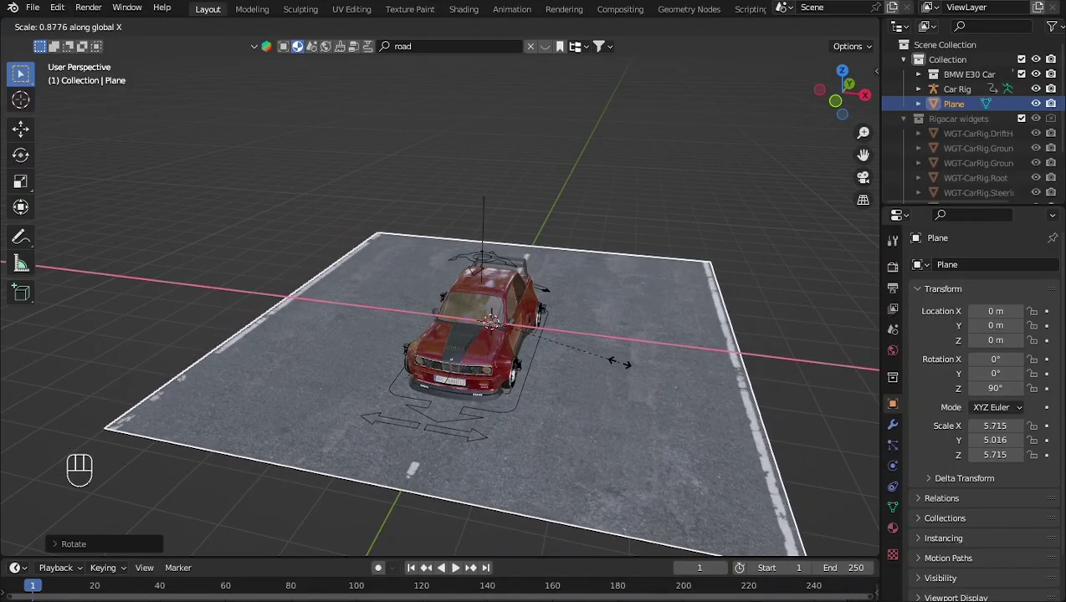
pyautogui.click(617, 362)
pyautogui.moveTo(617, 361); pyautogui.dragTo(592, 417, button='middle')
pyautogui.scroll(-3, 652, 418)
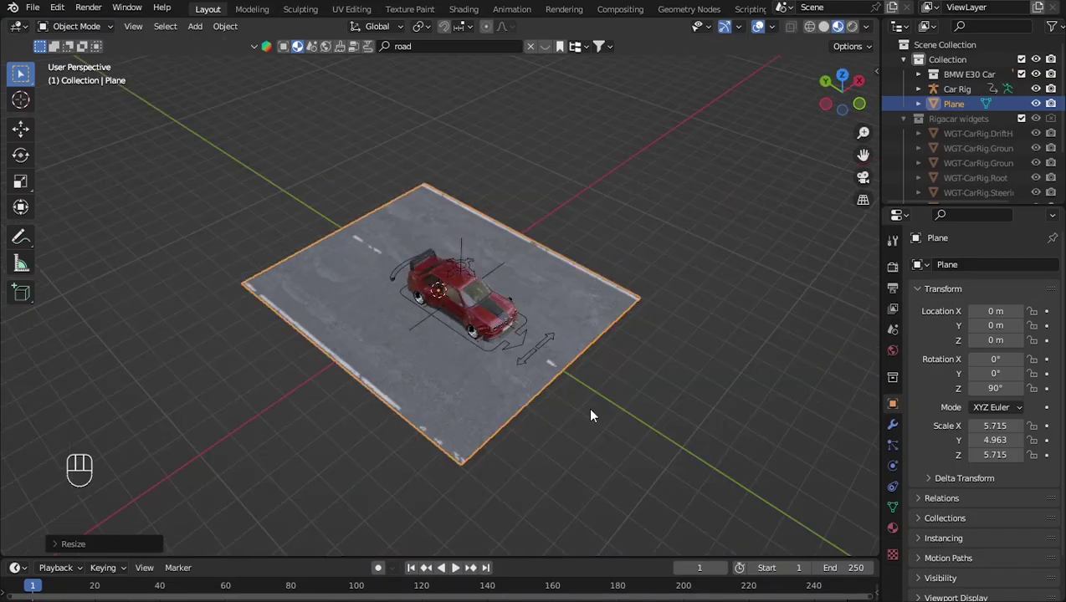
# Add an Array modifier to the road plane.
pyautogui.click(892, 426)
pyautogui.click(943, 263)
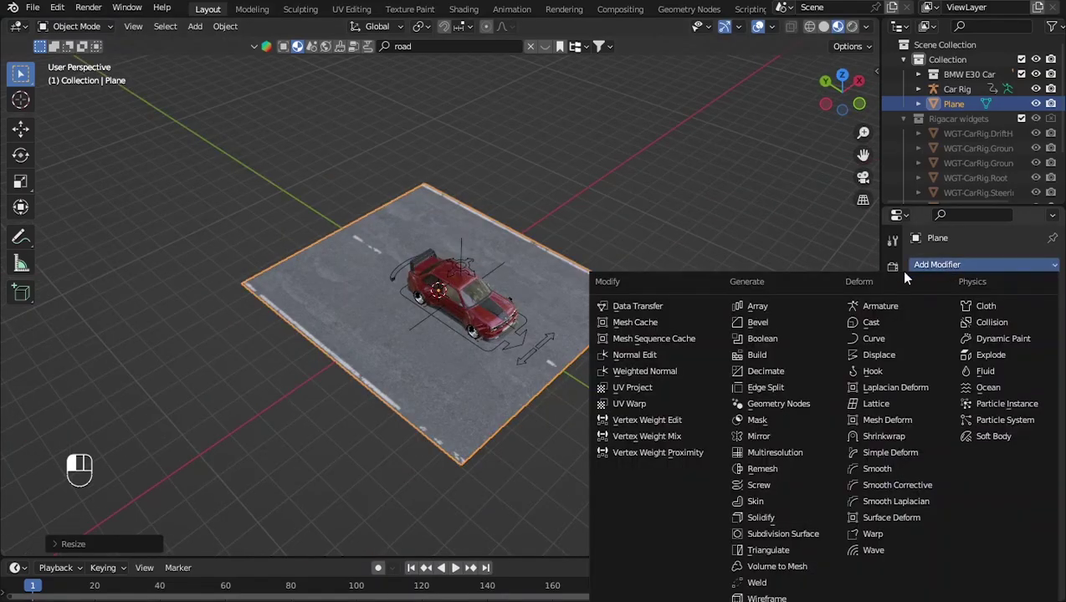
pyautogui.click(753, 306)
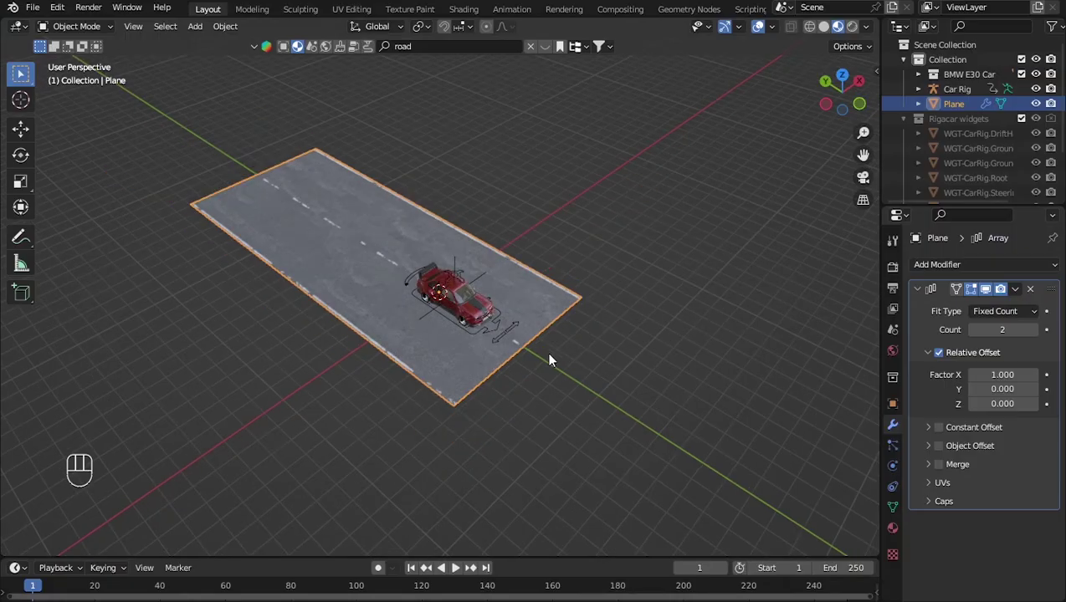
pyautogui.moveTo(549, 359); pyautogui.dragTo(580, 362, button='middle')
# Try the Array's relative offset with Factor X at 0 and Factor Y at 1, then -1.
pyautogui.click(990, 375)
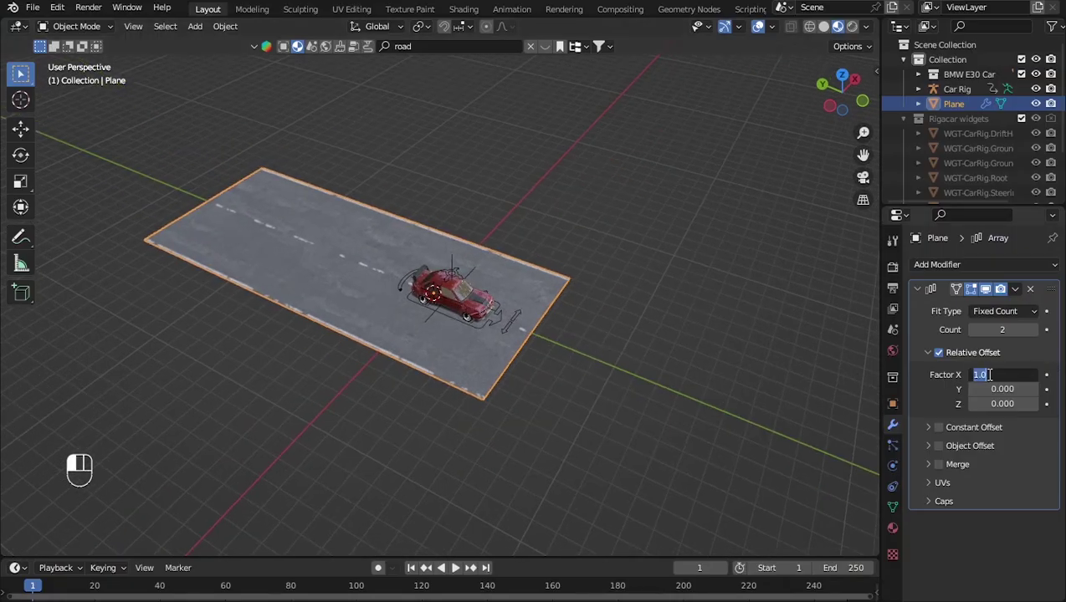
pyautogui.write('0')
pyautogui.press('Return')
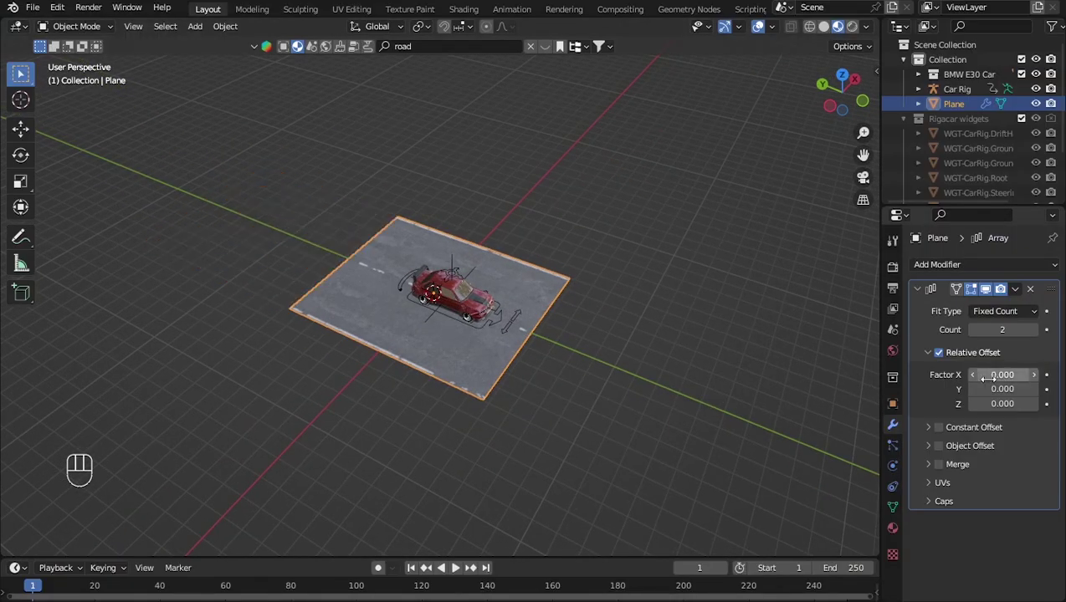
pyautogui.click(988, 390)
pyautogui.write('1')
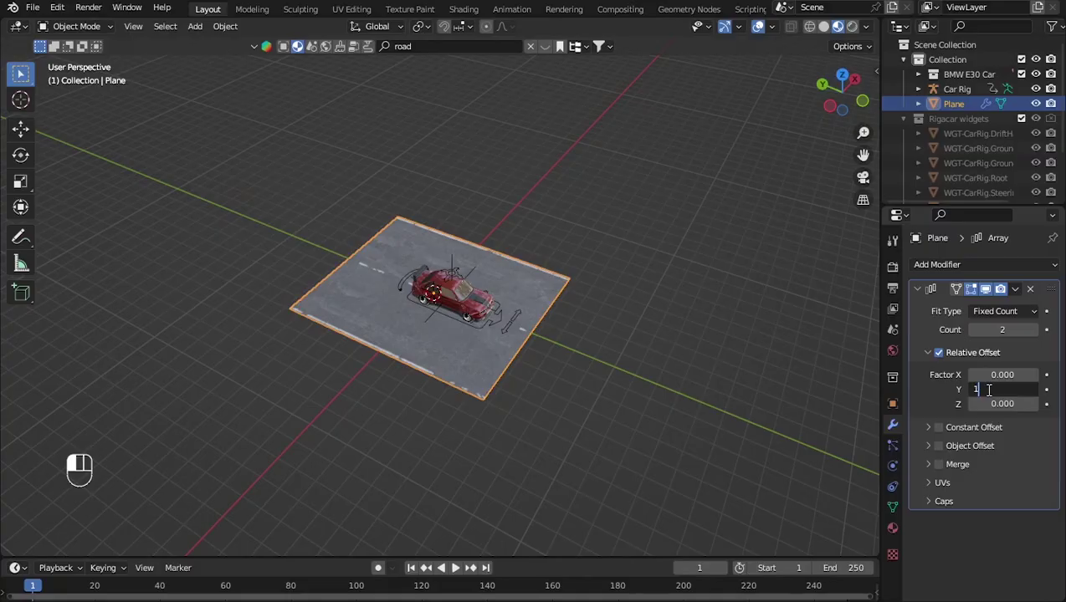
pyautogui.press('Return')
pyautogui.click(988, 390)
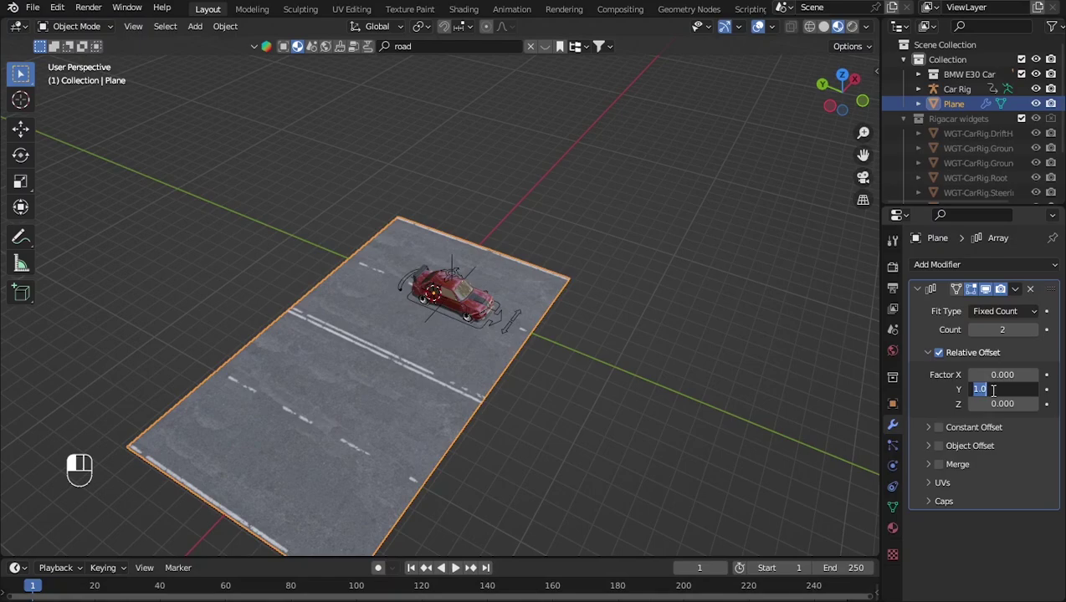
pyautogui.write('-1')
pyautogui.press('Return')
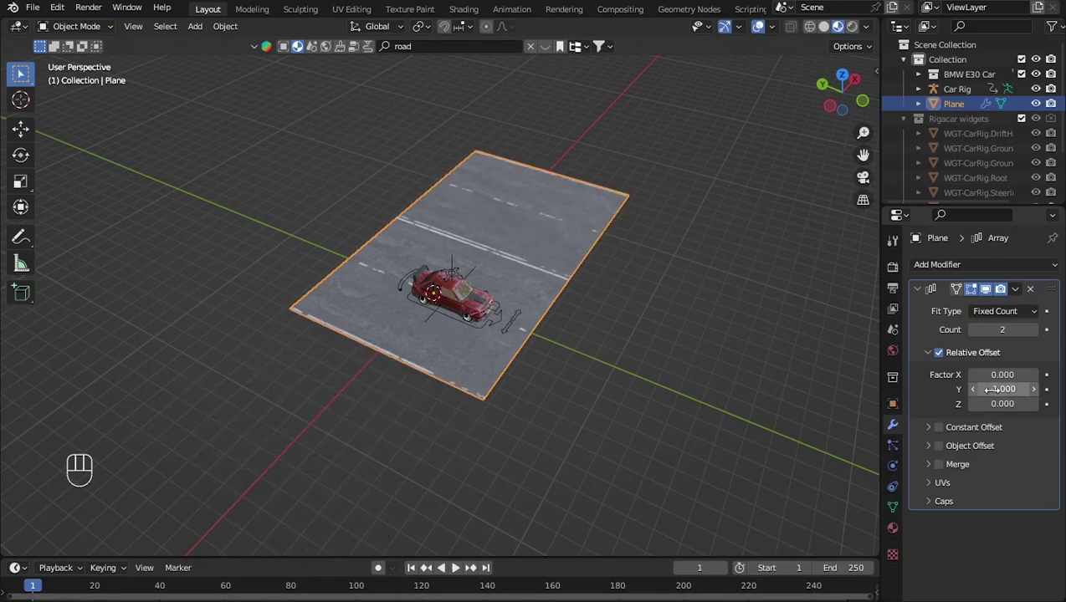
# Set the Array's relative offset to 0 on Y and -1 on X so the road repeats ahead of the car.
pyautogui.click(991, 390)
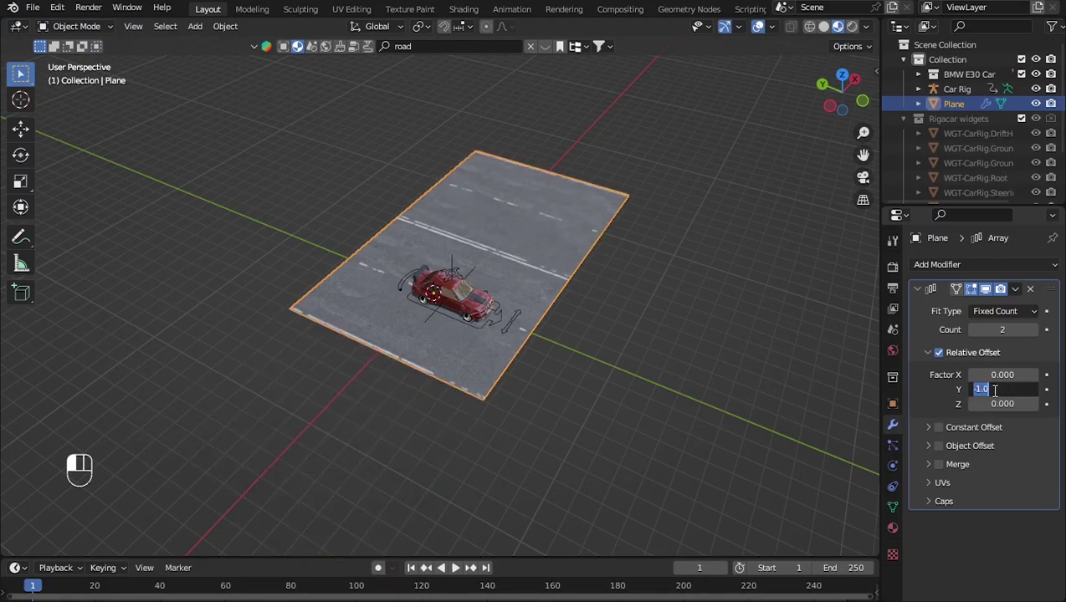
pyautogui.write('0')
pyautogui.press('Return')
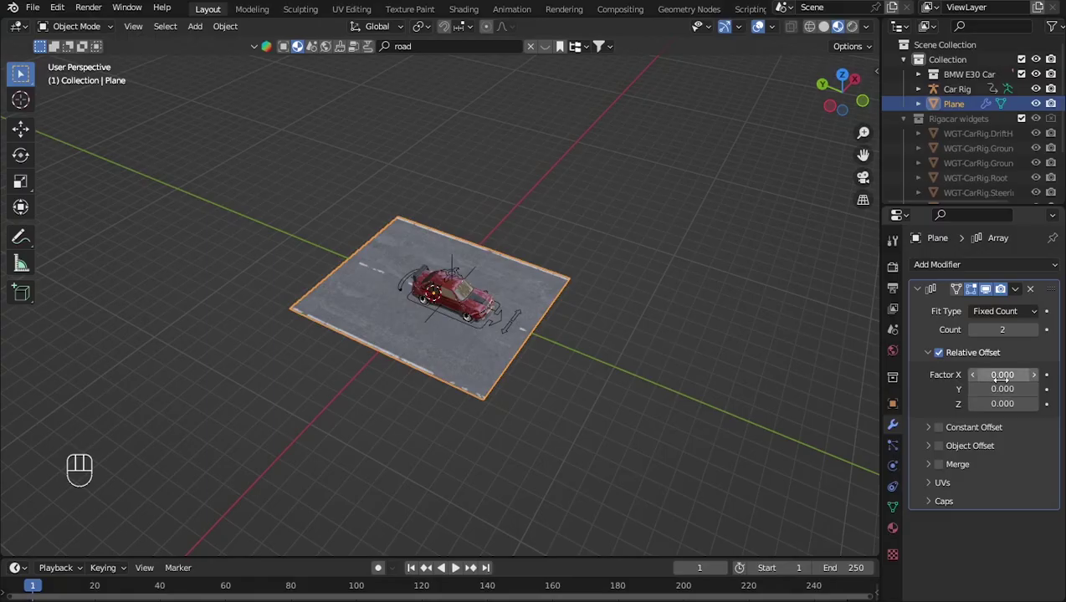
pyautogui.click(1001, 378)
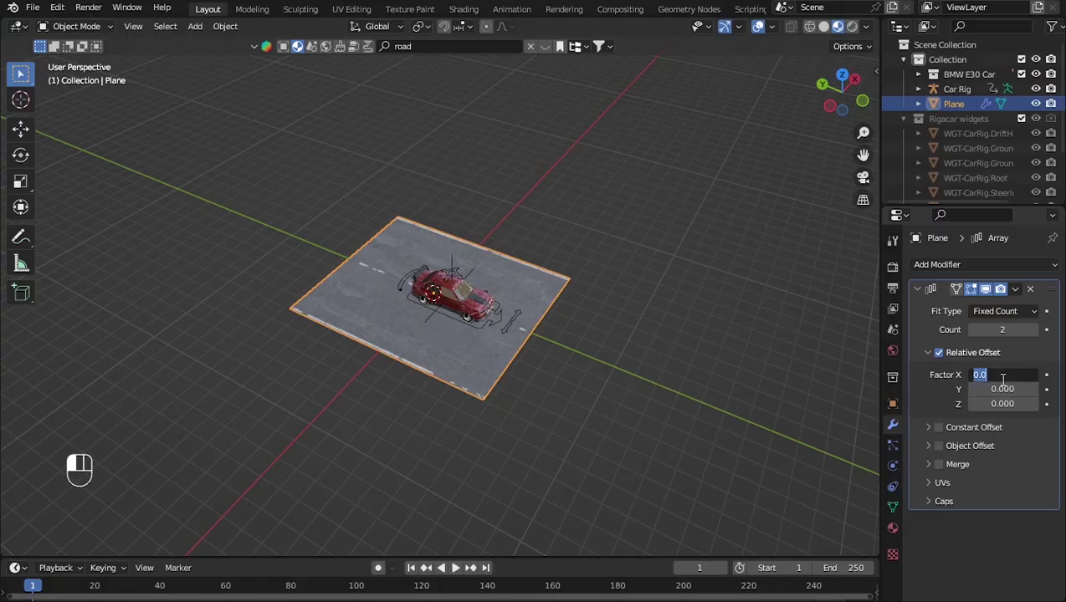
pyautogui.write('-1')
pyautogui.press('Return')
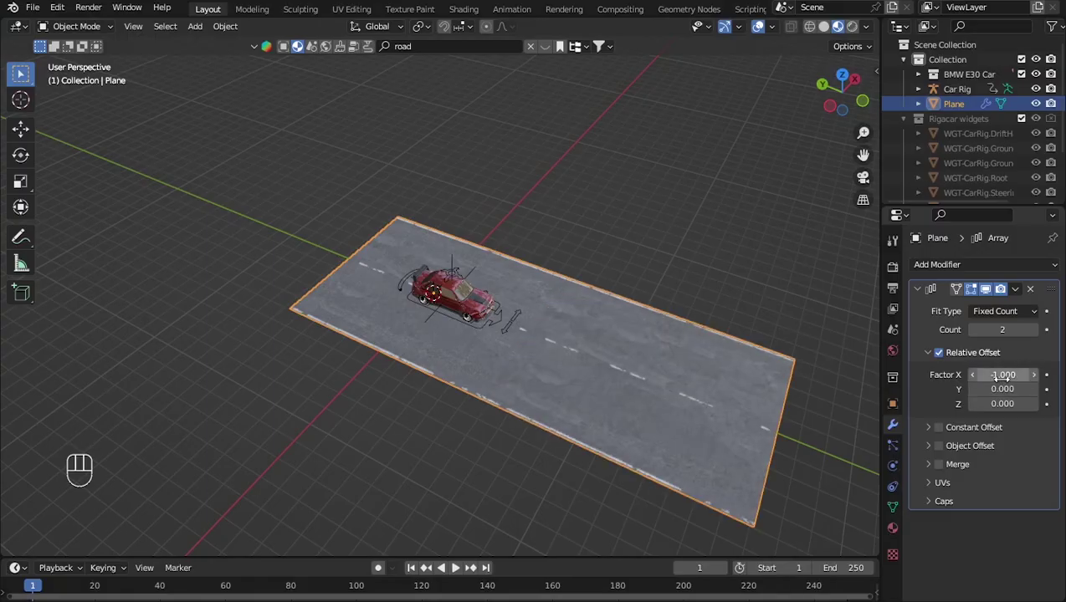
# Raise the Array modifier's count to 20 to make a long road in front of the car.
pyautogui.scroll(-3, 506, 394)
pyautogui.moveTo(609, 357); pyautogui.dragTo(696, 338, button='middle')
pyautogui.moveTo(1010, 335); pyautogui.dragTo(1050, 328)
pyautogui.moveTo(793, 333); pyautogui.dragTo(861, 330, button='middle')
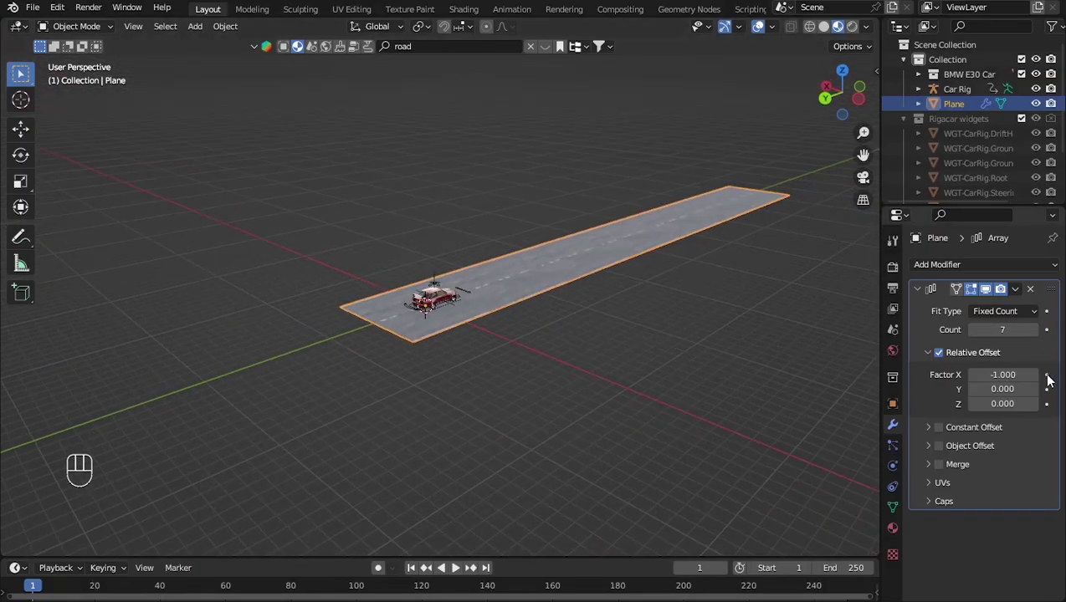
pyautogui.click(1033, 330)
pyautogui.click(1033, 330)
pyautogui.click(1033, 330)
pyautogui.click(1033, 331)
pyautogui.click(1033, 330)
pyautogui.click(1033, 330)
pyautogui.click(1033, 330)
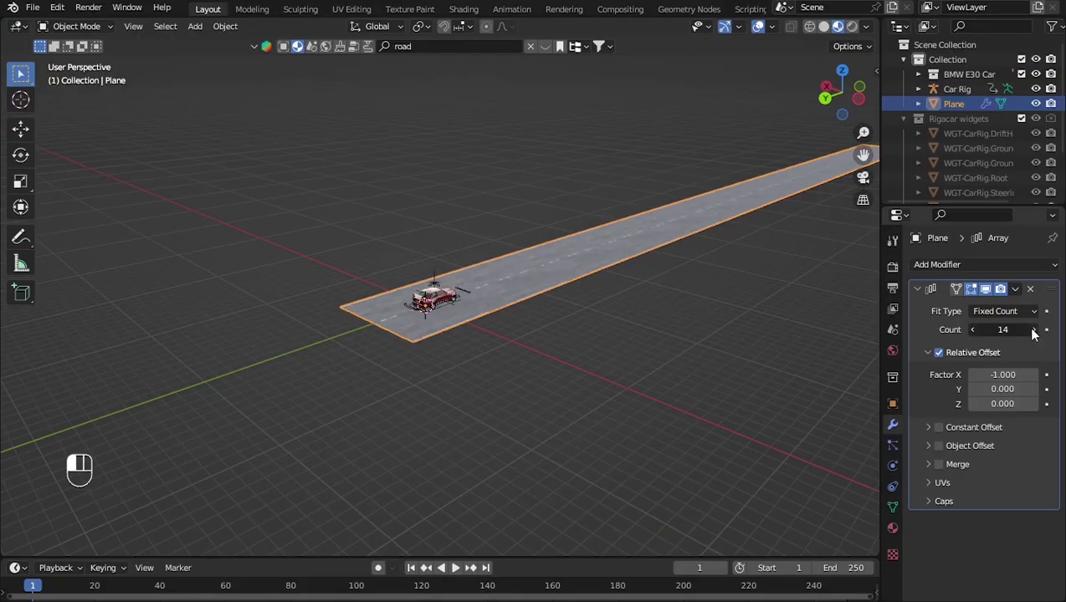
pyautogui.click(1033, 331)
pyautogui.moveTo(665, 349); pyautogui.dragTo(711, 344, button='middle')
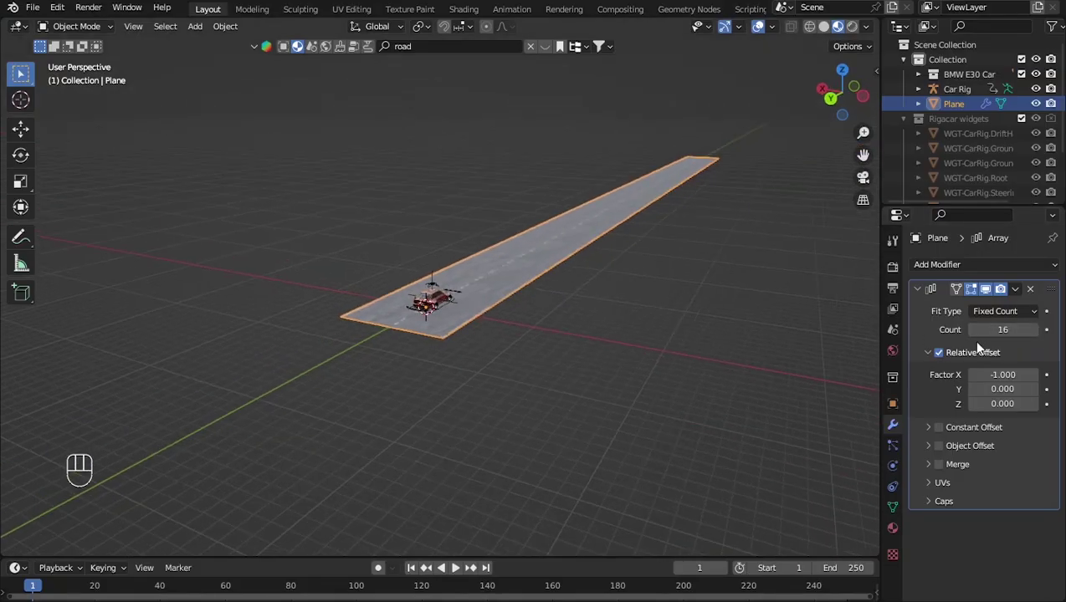
pyautogui.click(1030, 331)
pyautogui.click(1032, 330)
pyautogui.click(1032, 331)
pyautogui.click(1032, 331)
pyautogui.click(1032, 330)
pyautogui.moveTo(764, 314); pyautogui.dragTo(541, 471, button='middle')
pyautogui.scroll(3, 421, 366)
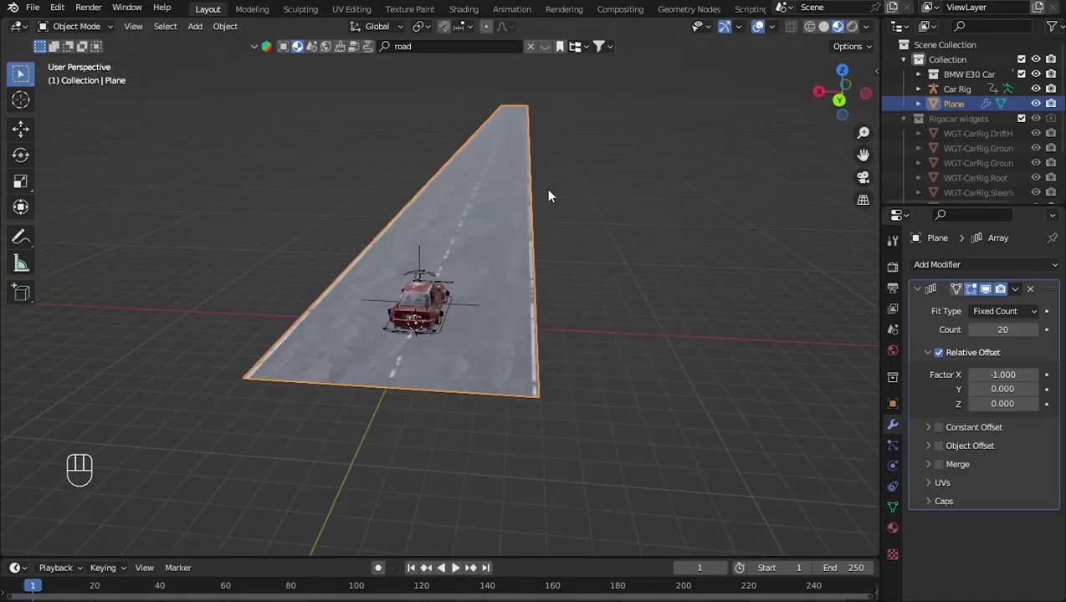
pyautogui.moveTo(435, 445); pyautogui.dragTo(408, 392, button='middle')
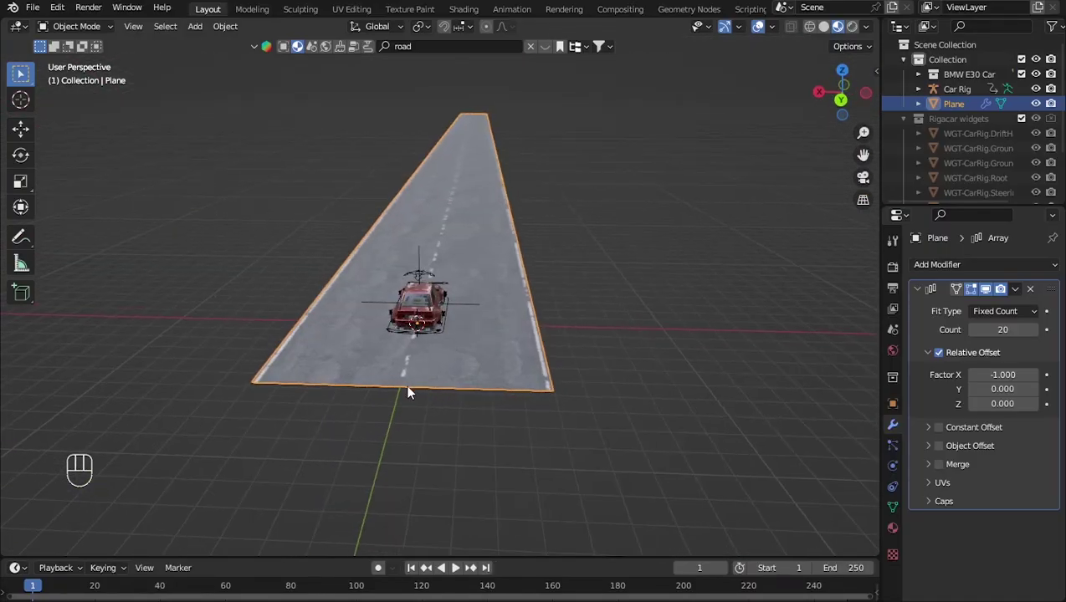
# In Edit Mode, select the original road segment's long edge on the car's left and duplicate it in place.
pyautogui.press('KP_Decimal')
pyautogui.scroll(7, 408, 388)
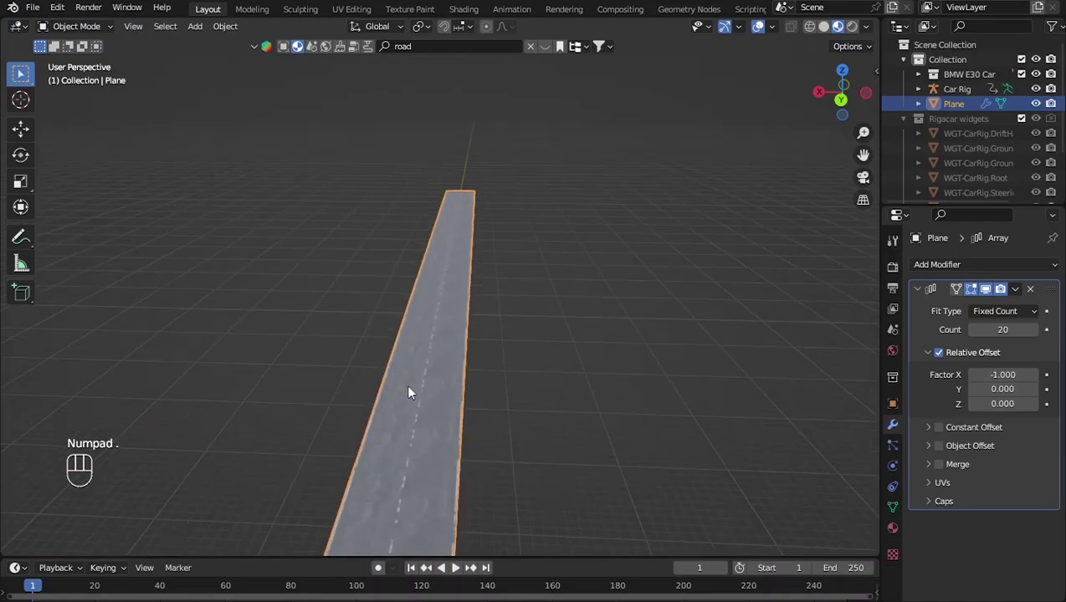
pyautogui.scroll(-4, 408, 388)
pyautogui.press('Tab')
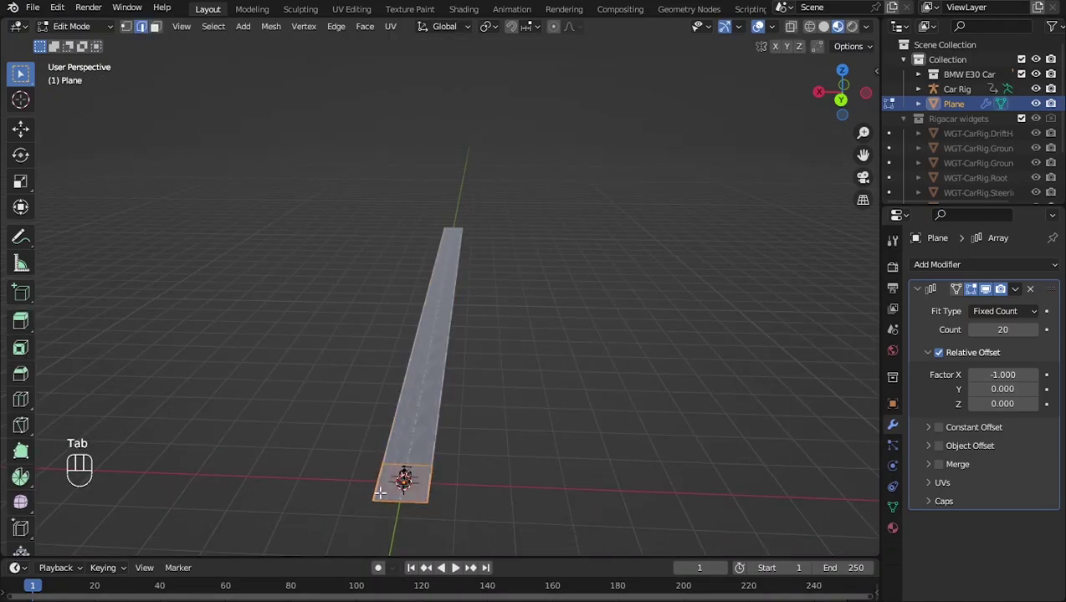
pyautogui.click(374, 492)
pyautogui.press('KP_Decimal')
pyautogui.scroll(-2, 466, 388)
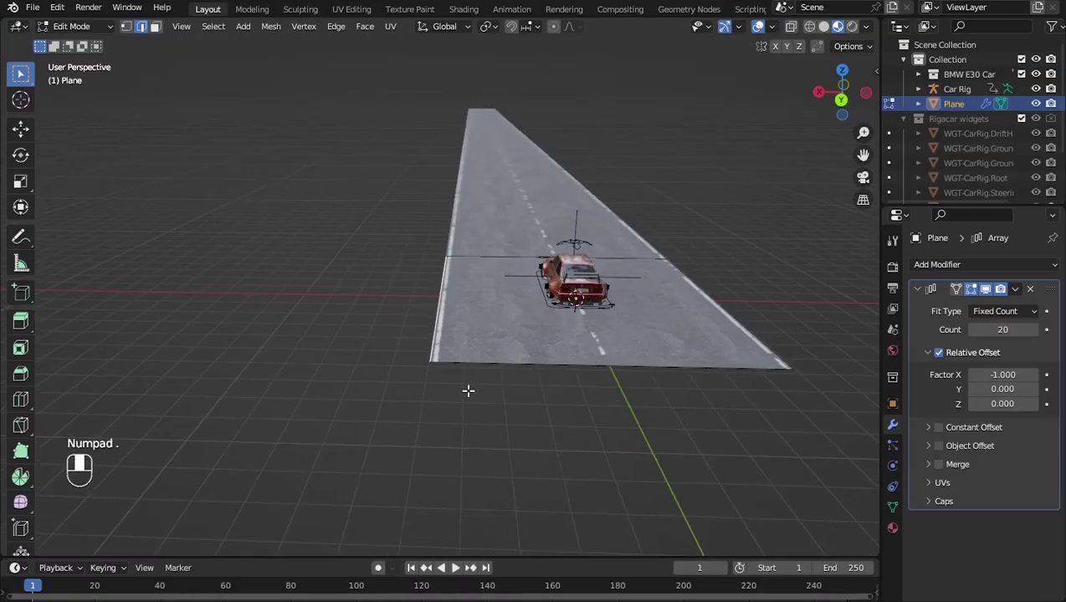
pyautogui.hotkey('shift', 'd')
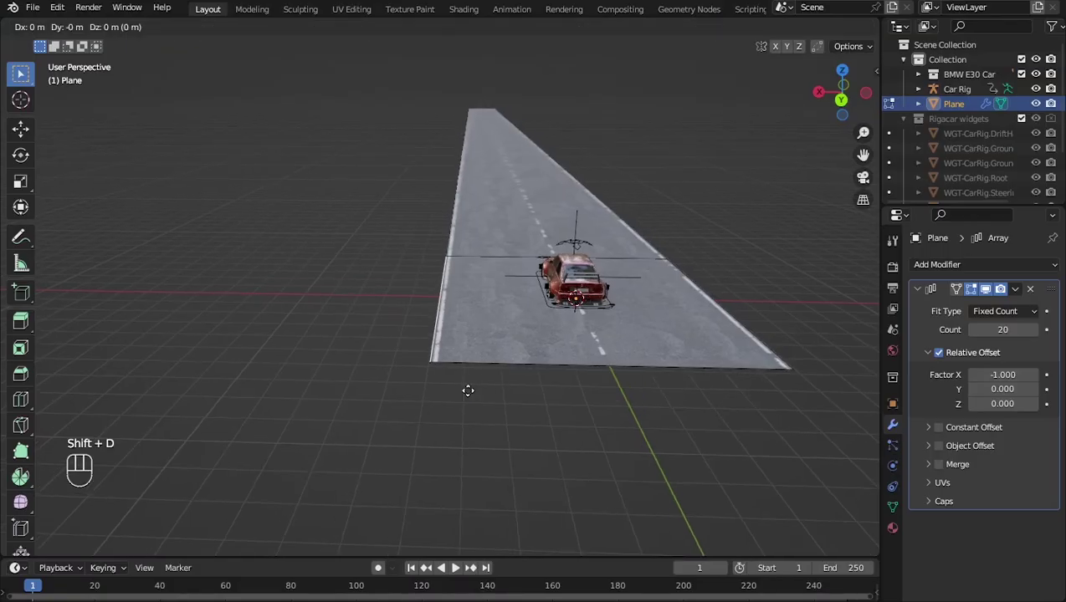
pyautogui.rightClick(468, 391)
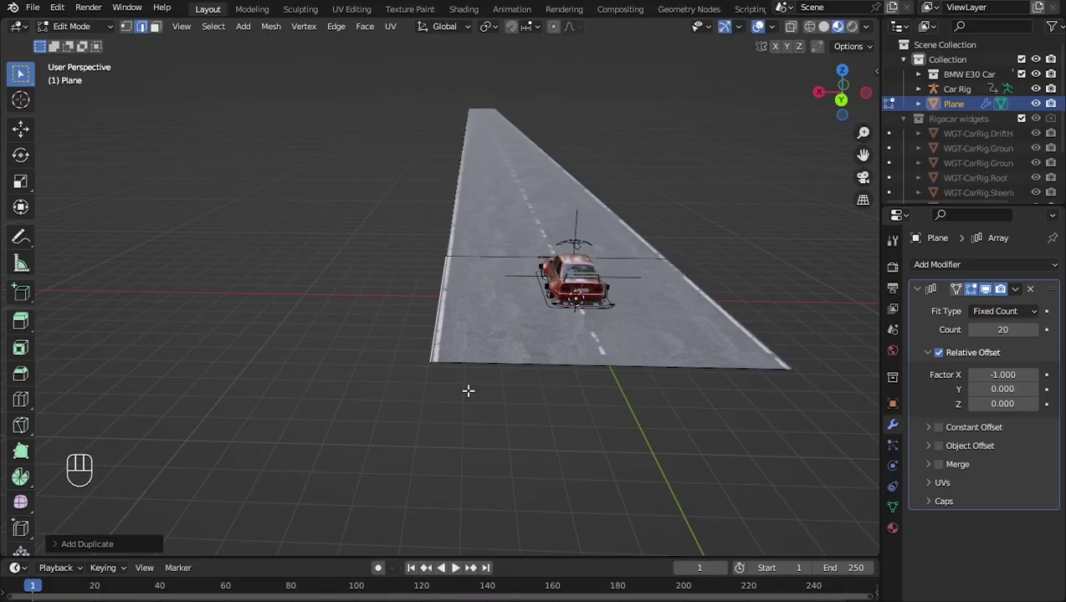
# Extrude the duplicated edge outward along the global X axis by about 1.6 m to form a roadside strip.
pyautogui.press('e')
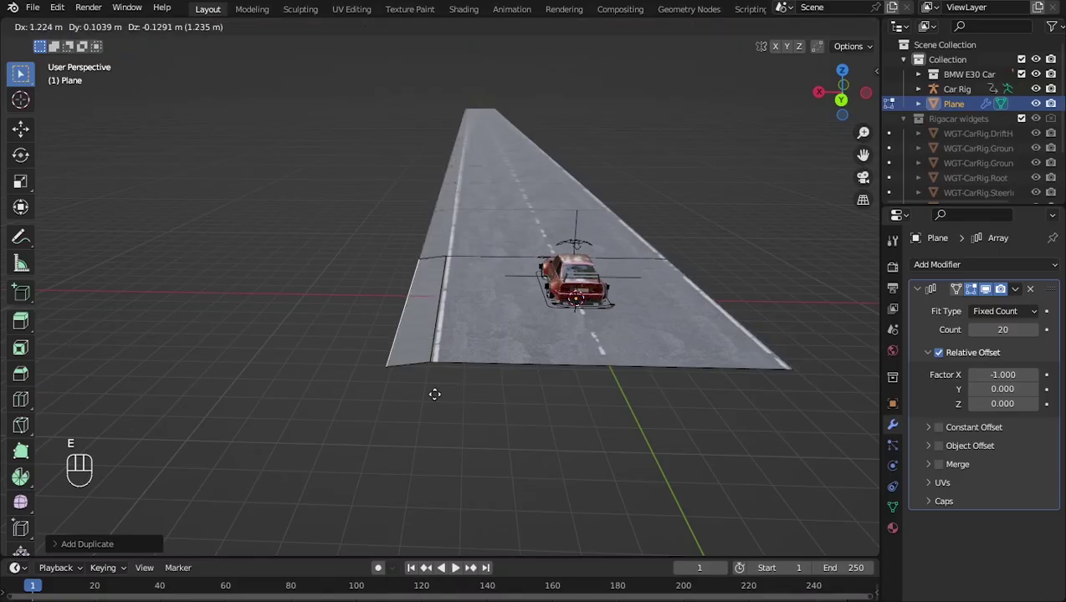
pyautogui.press('x')
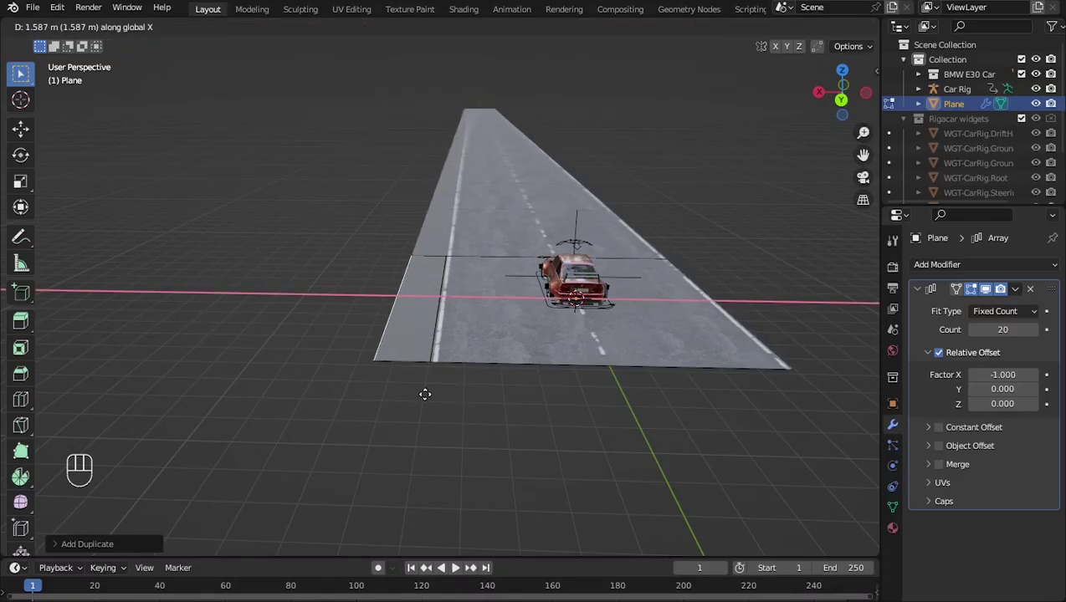
pyautogui.click(423, 394)
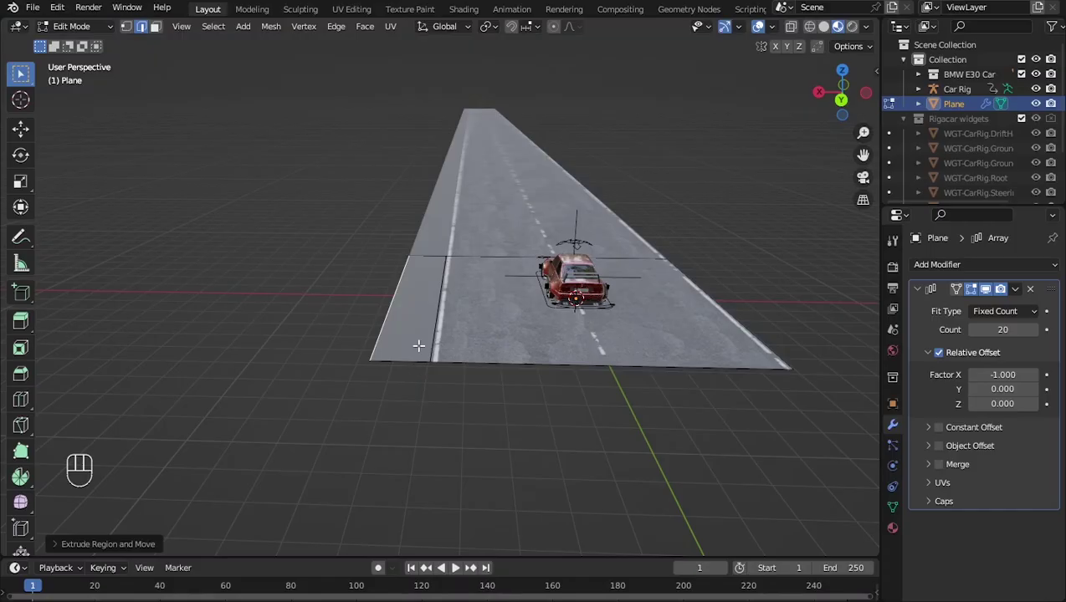
# Select only the new roadside strip's face in face select mode and separate it into its own object.
pyautogui.press('a')
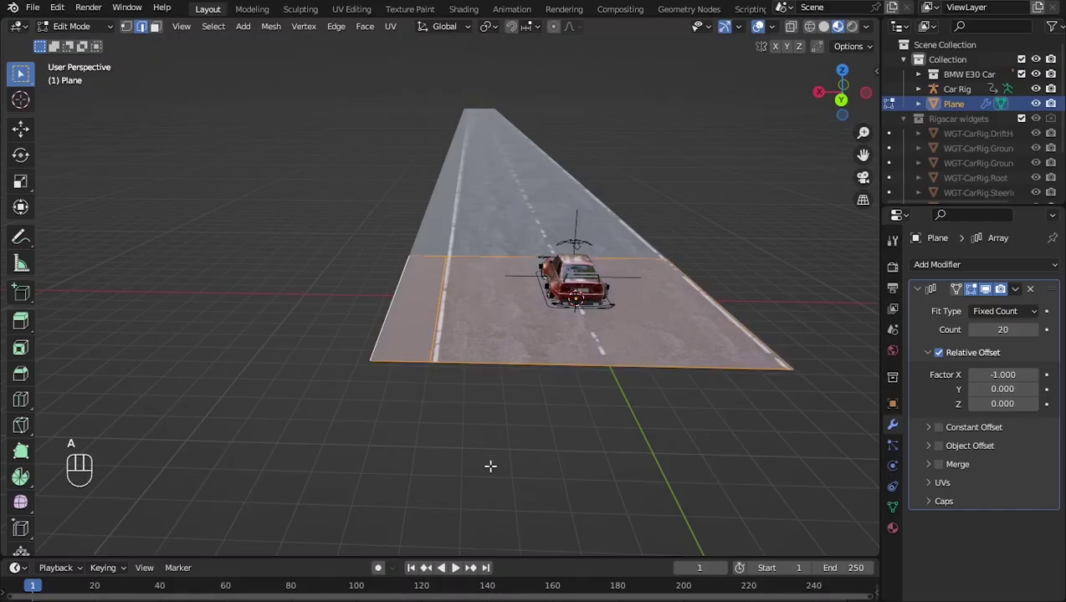
pyautogui.press('a')
pyautogui.click(420, 363)
pyautogui.moveTo(420, 363)
pyautogui.mouseDown(button='middle')
pyautogui.moveTo(440, 361)
pyautogui.moveTo(457, 335)
pyautogui.moveTo(433, 378)
pyautogui.mouseUp(button='middle')
pyautogui.press('3')
pyautogui.click(436, 365)
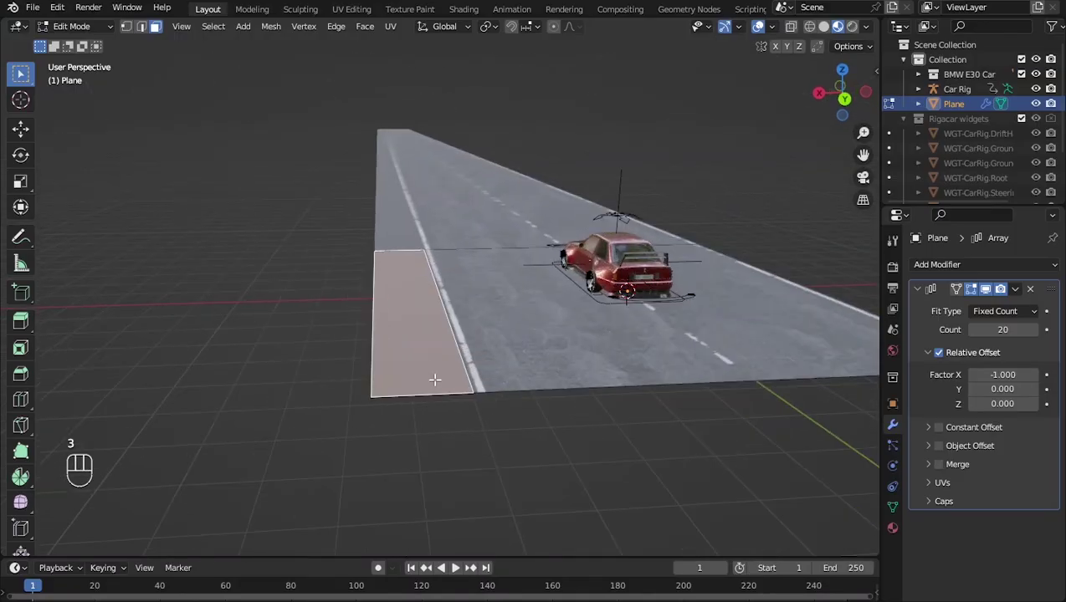
pyautogui.press('p')
pyautogui.click(433, 380)
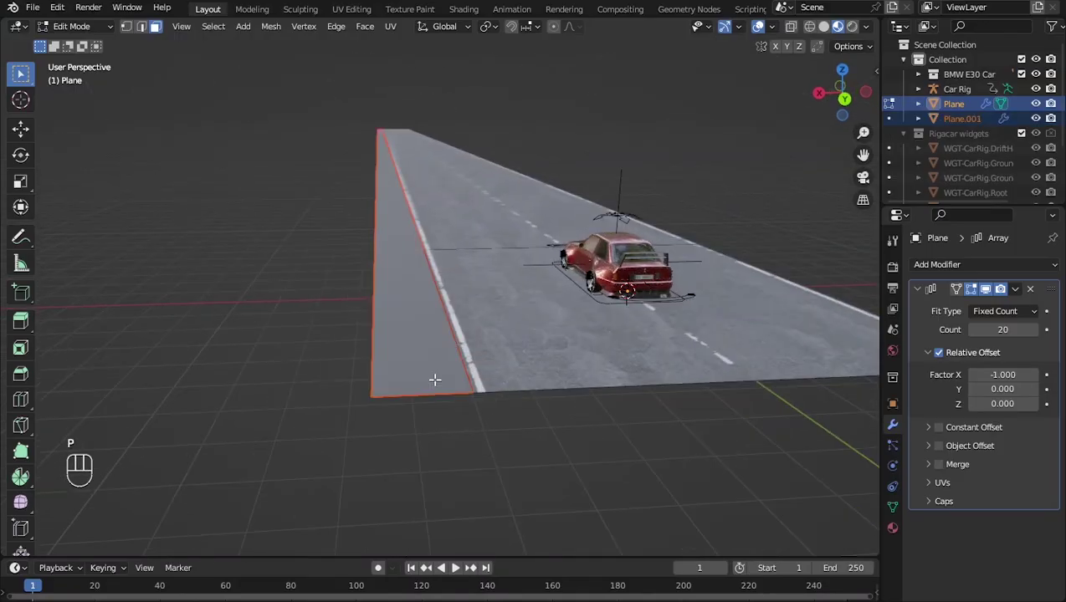
# Extrude the separated roadside strip's face upward about 0.18 m in Edit Mode and return to Object Mode.
pyautogui.press('Tab')
pyautogui.click(432, 373)
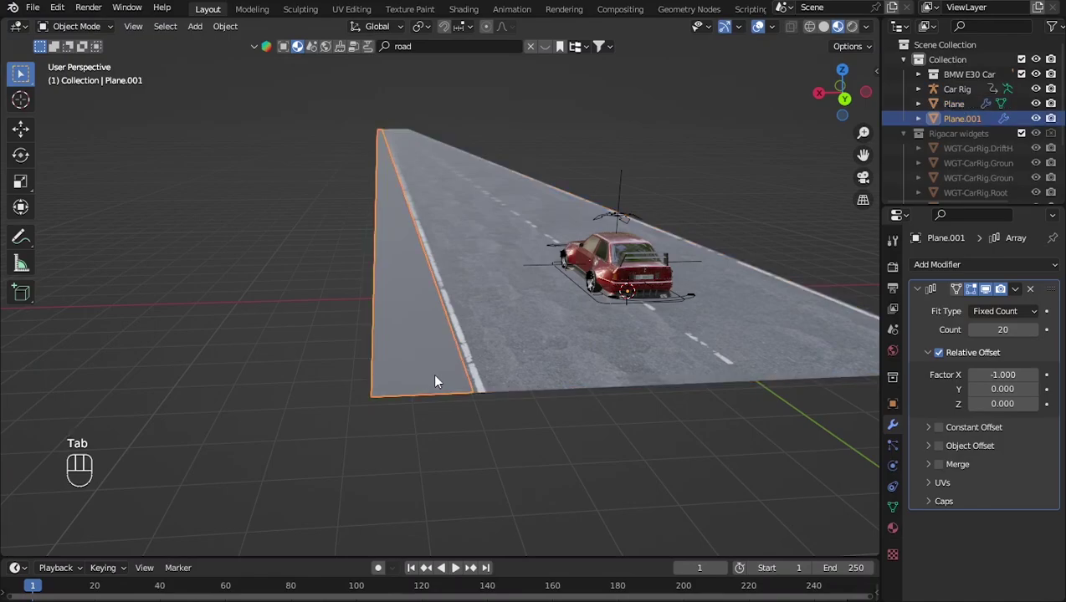
pyautogui.moveTo(433, 373); pyautogui.dragTo(420, 378, button='middle')
pyautogui.press('Tab')
pyautogui.click(421, 374)
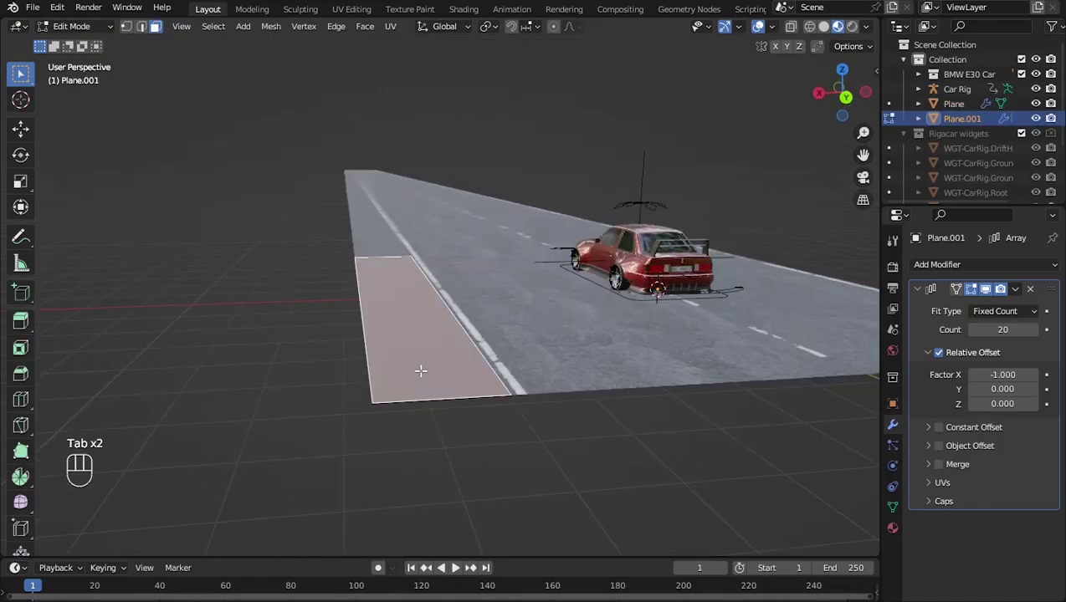
pyautogui.moveTo(421, 374); pyautogui.dragTo(399, 376, button='middle')
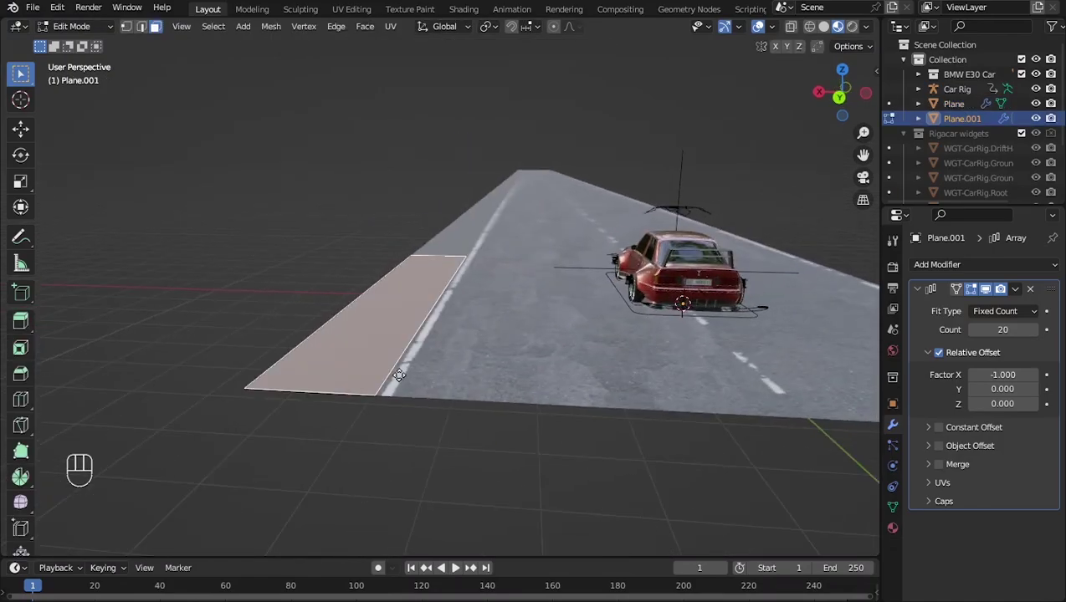
pyautogui.press('e')
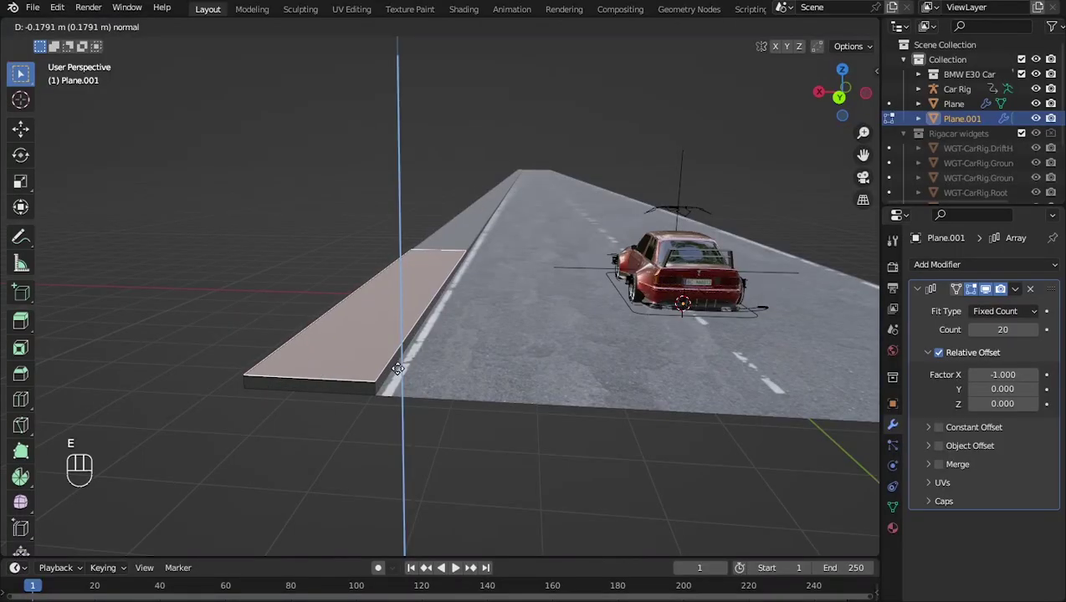
pyautogui.click(397, 367)
pyautogui.scroll(2, 368, 404)
pyautogui.scroll(-3, 383, 396)
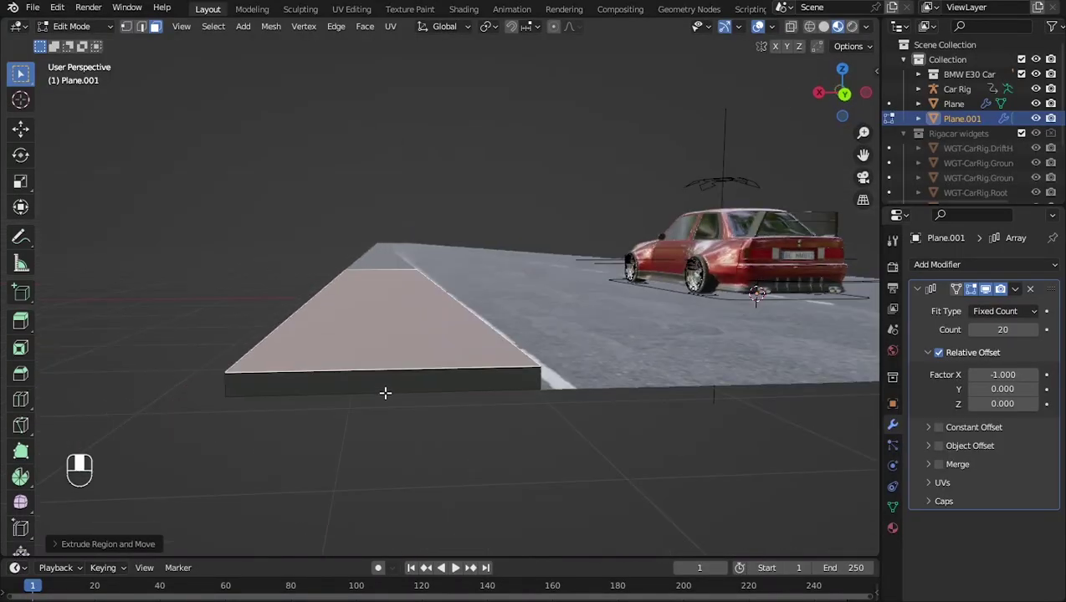
pyautogui.scroll(2, 369, 392)
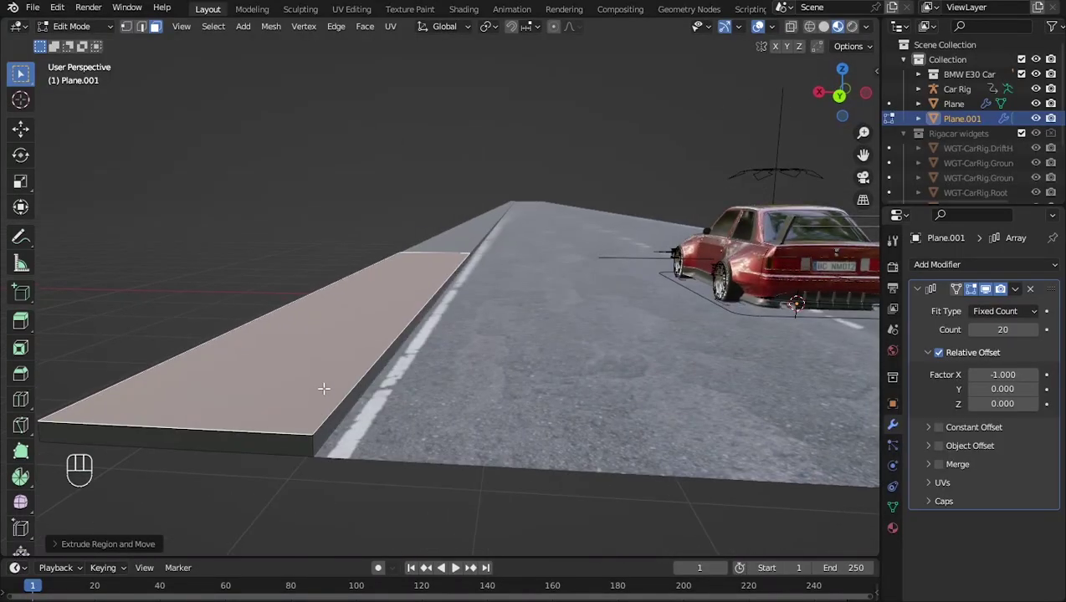
pyautogui.moveTo(324, 388); pyautogui.dragTo(340, 390, button='middle')
pyautogui.press('Tab')
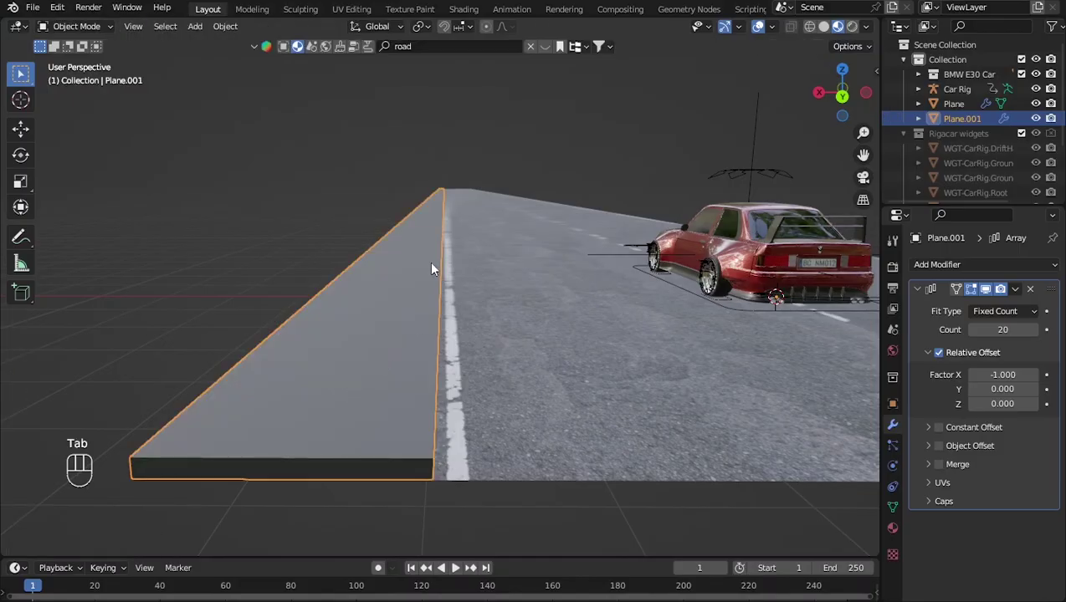
# Search the online material library for "footpath" and apply the Foot path briks material to the raised roadside strip.
pyautogui.click(403, 47)
pyautogui.write('fd')
pyautogui.write('otpath')
pyautogui.press('Return')
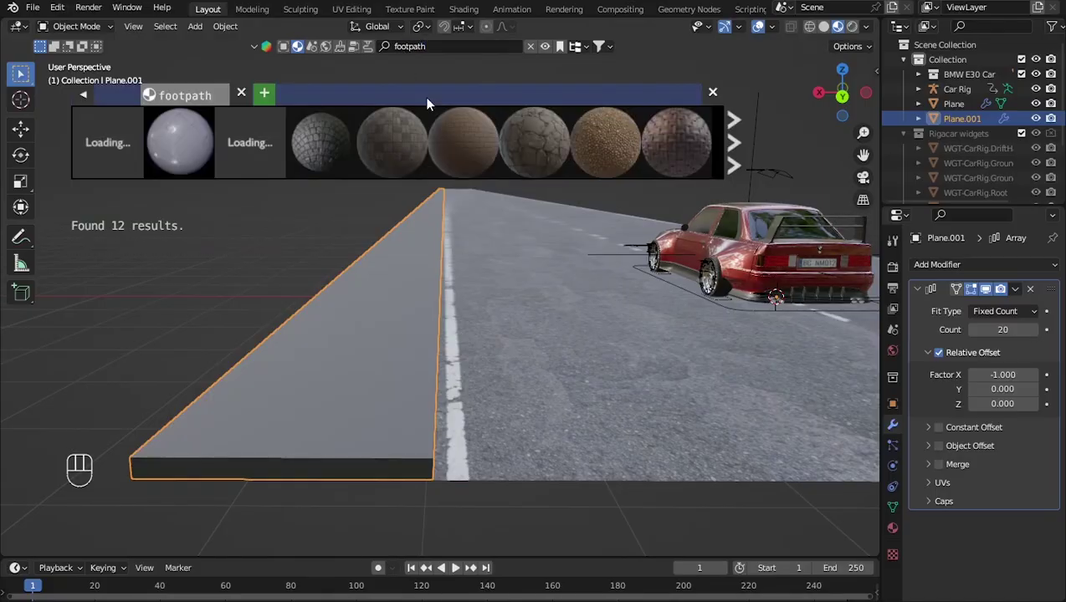
pyautogui.moveTo(181, 160)
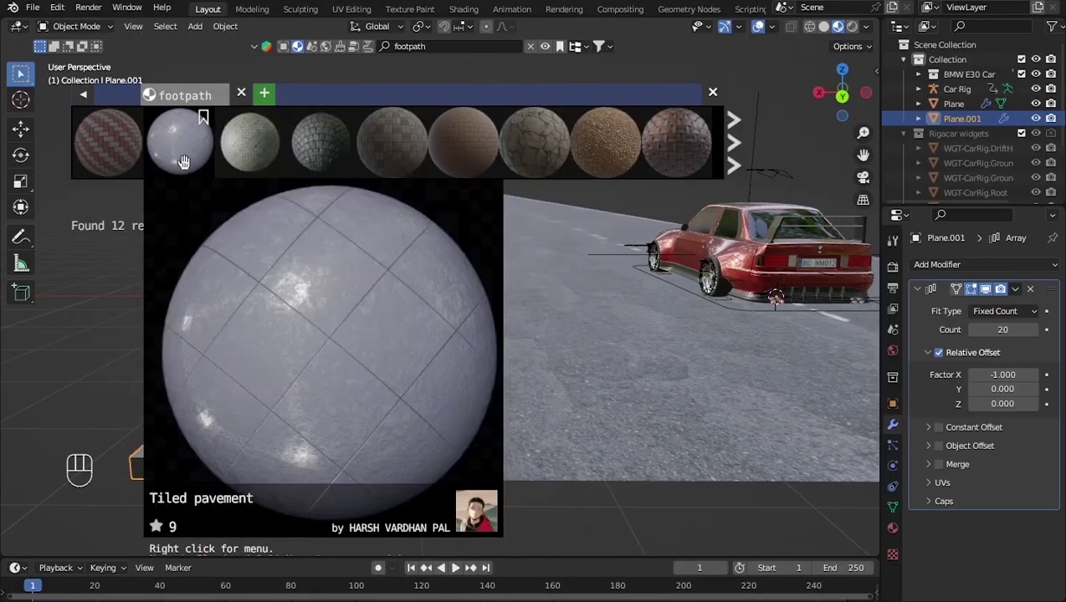
pyautogui.moveTo(125, 158)
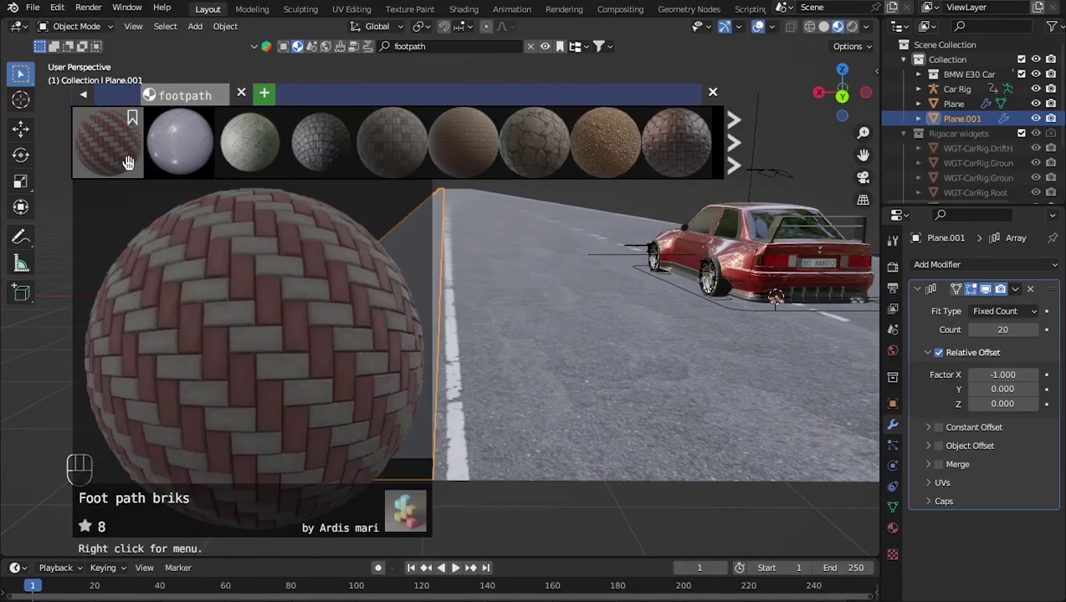
pyautogui.moveTo(122, 153); pyautogui.dragTo(373, 386)
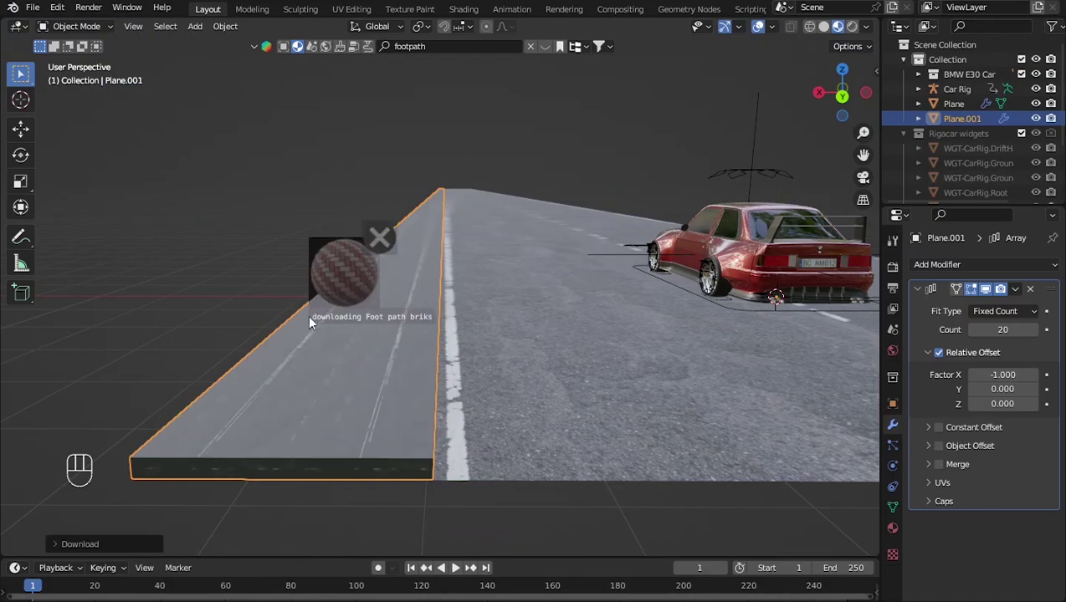
pyautogui.click(713, 93)
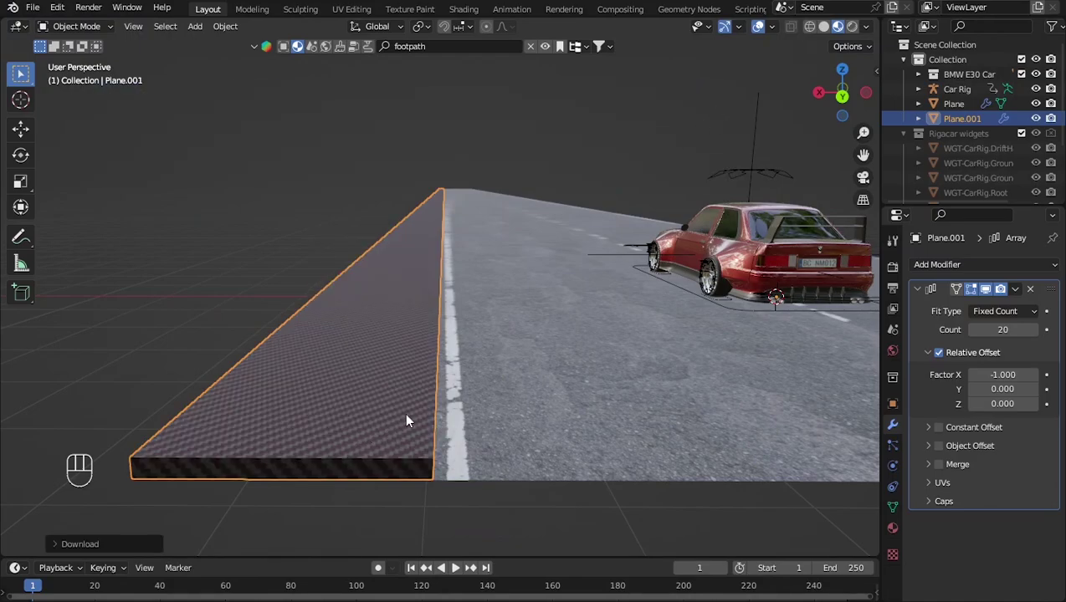
# In Edit Mode, bevel the footpath's upper long edge beside the road with a narrow width and several segments to round the kerb.
pyautogui.moveTo(400, 416); pyautogui.dragTo(387, 415, button='middle')
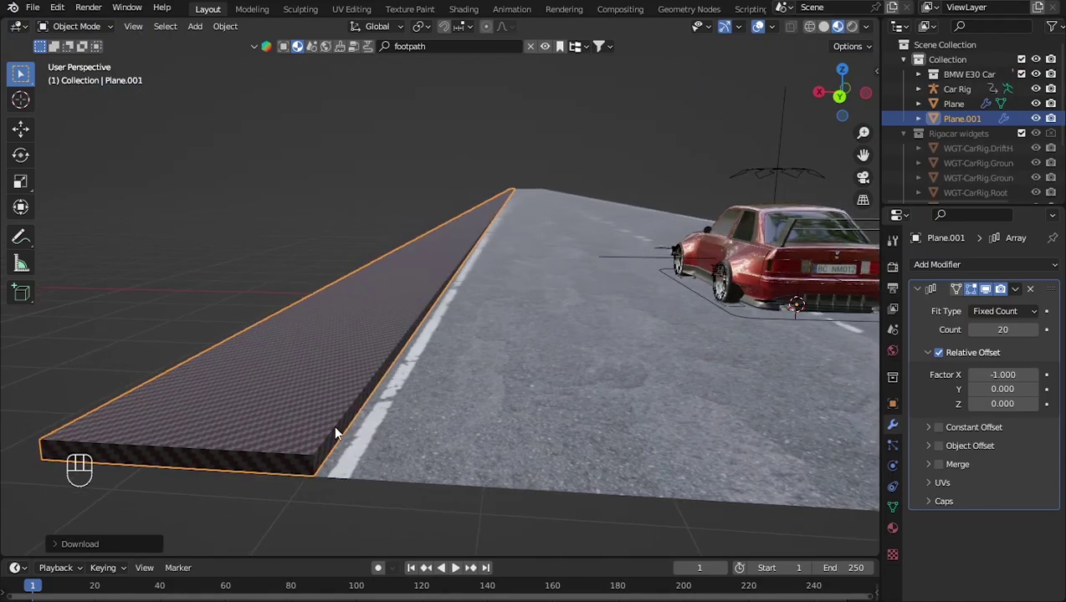
pyautogui.scroll(1, 326, 426)
pyautogui.moveTo(326, 431); pyautogui.dragTo(335, 430, button='middle')
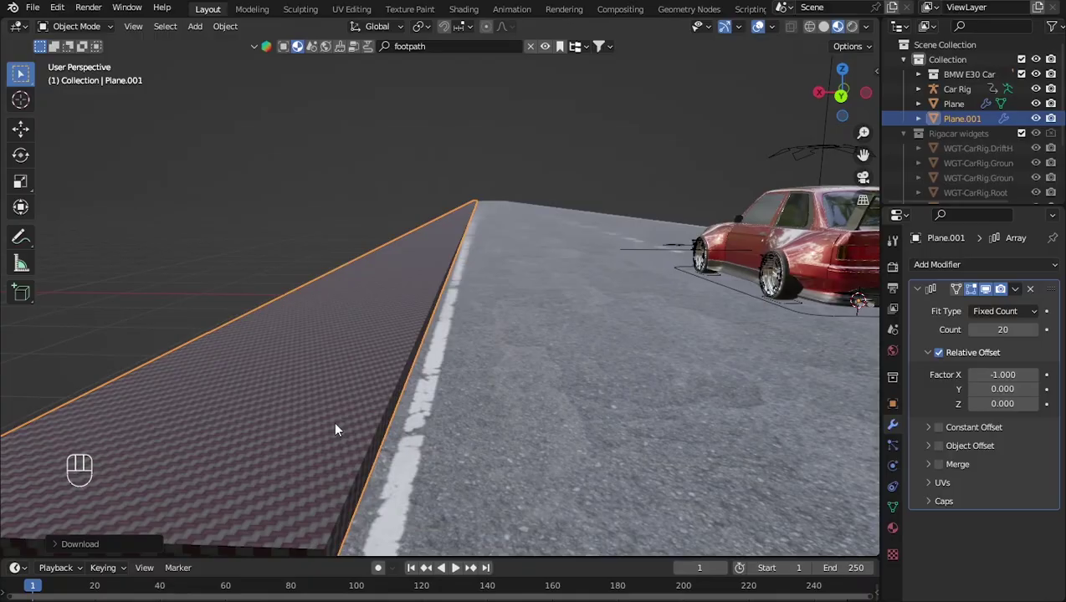
pyautogui.scroll(-2, 343, 432)
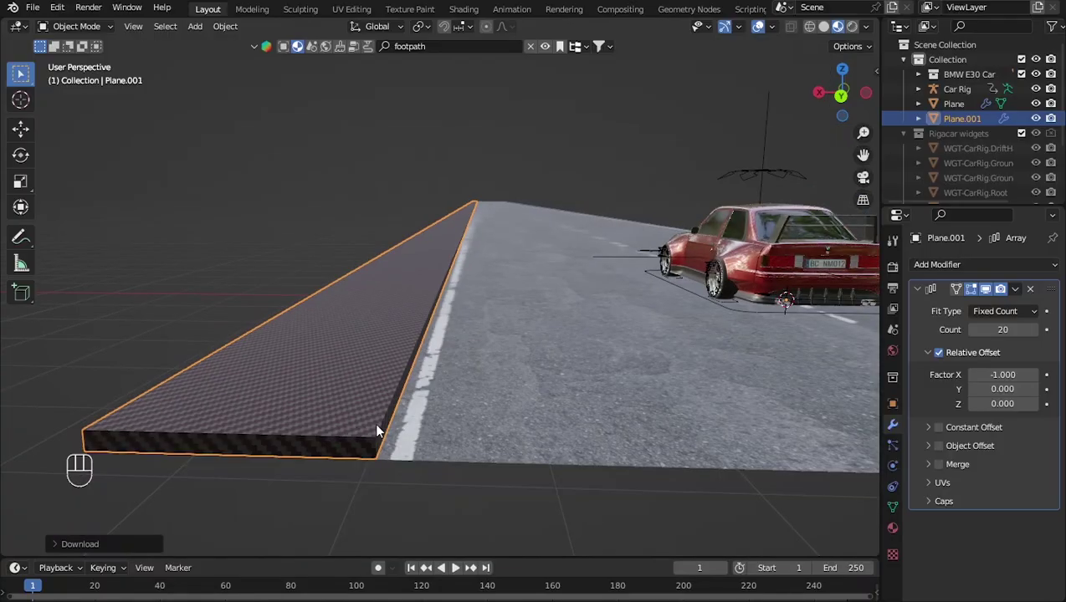
pyautogui.press('Tab')
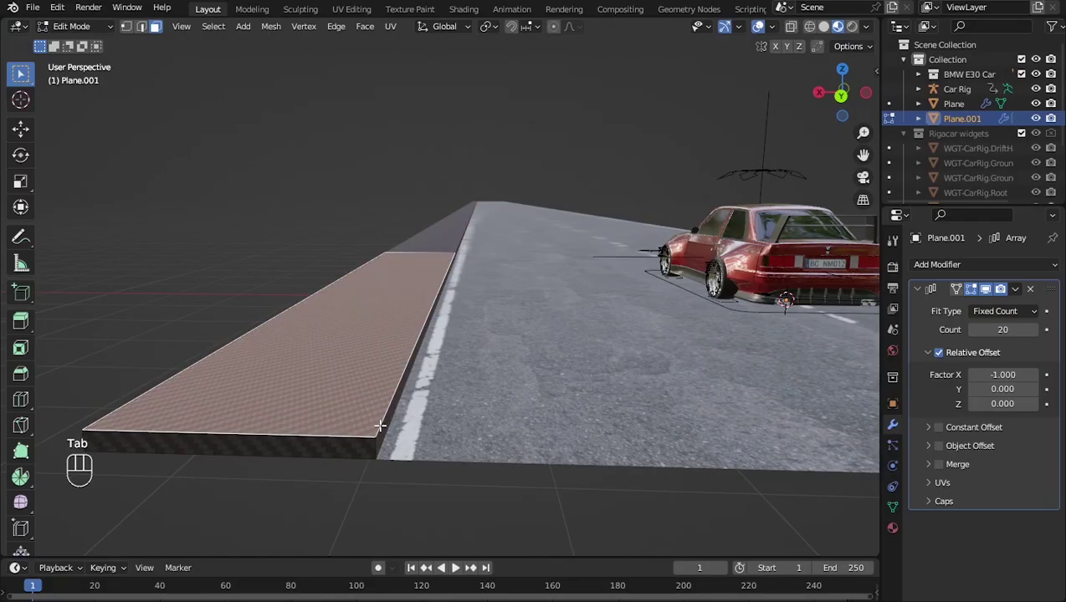
pyautogui.press('1')
pyautogui.press('2')
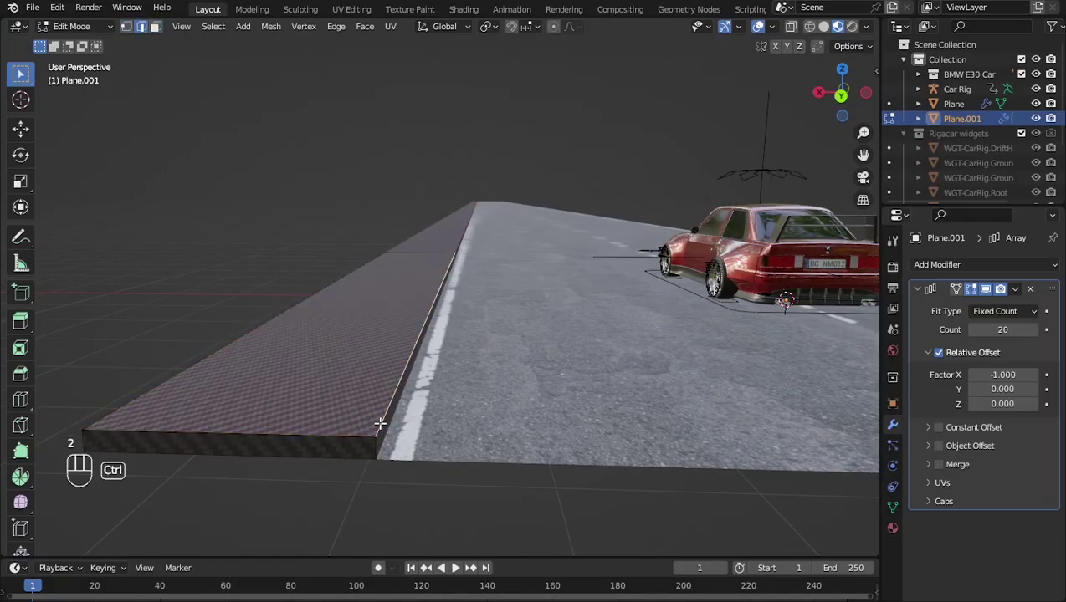
pyautogui.hotkey('ctrl', 'b')
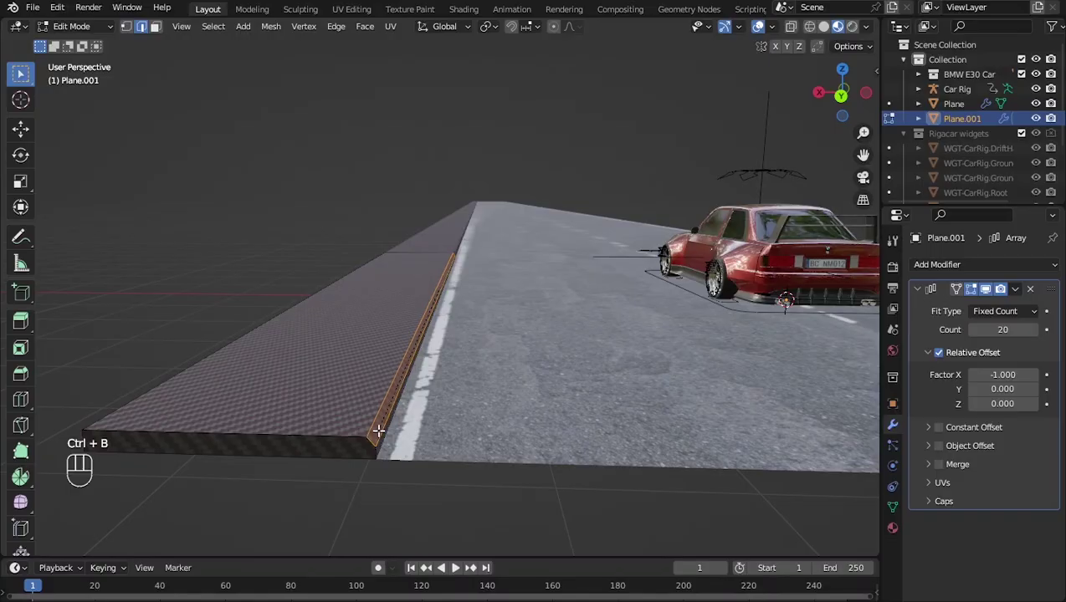
pyautogui.scroll(2, 378, 430)
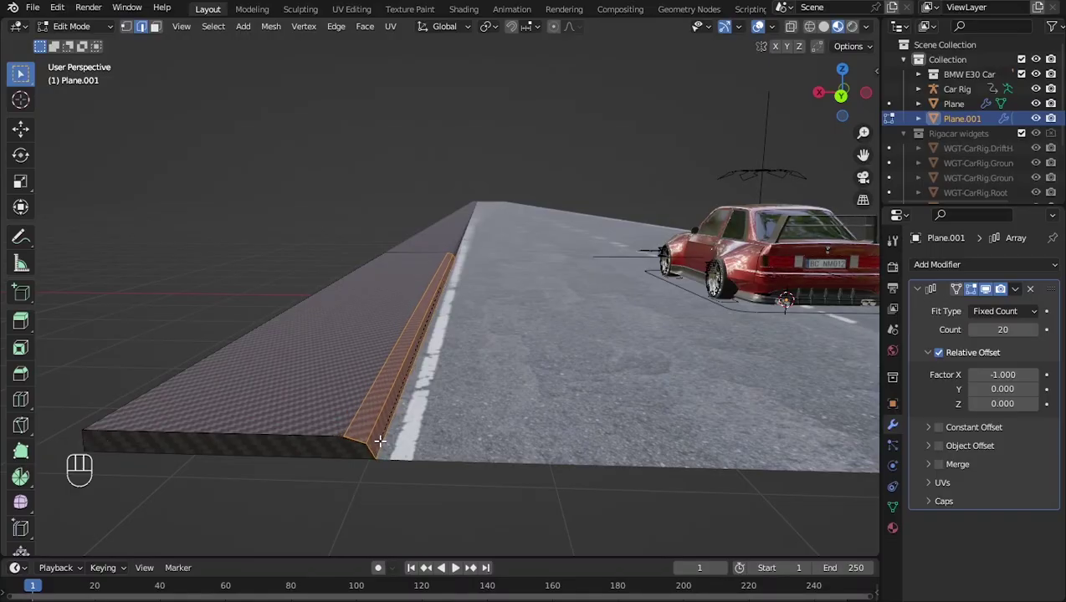
pyautogui.scroll(4, 380, 434)
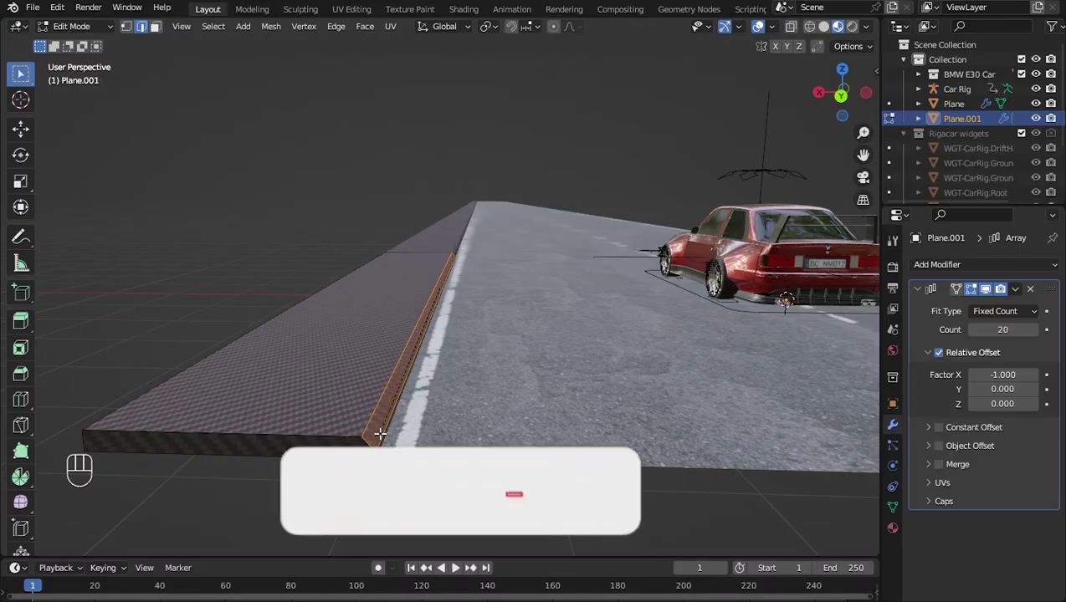
pyautogui.scroll(3, 380, 433)
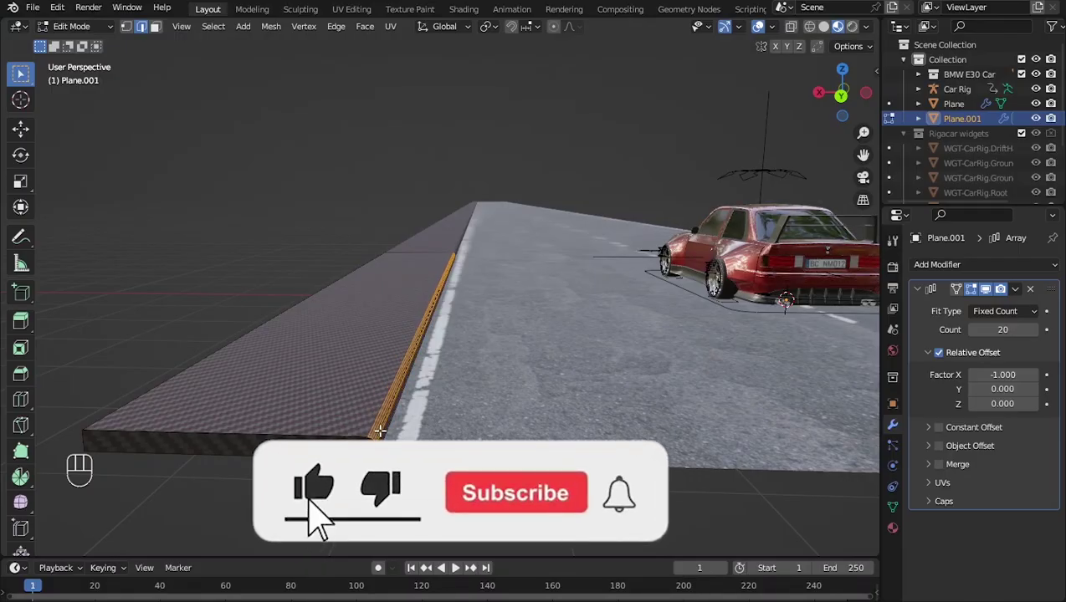
pyautogui.click(380, 433)
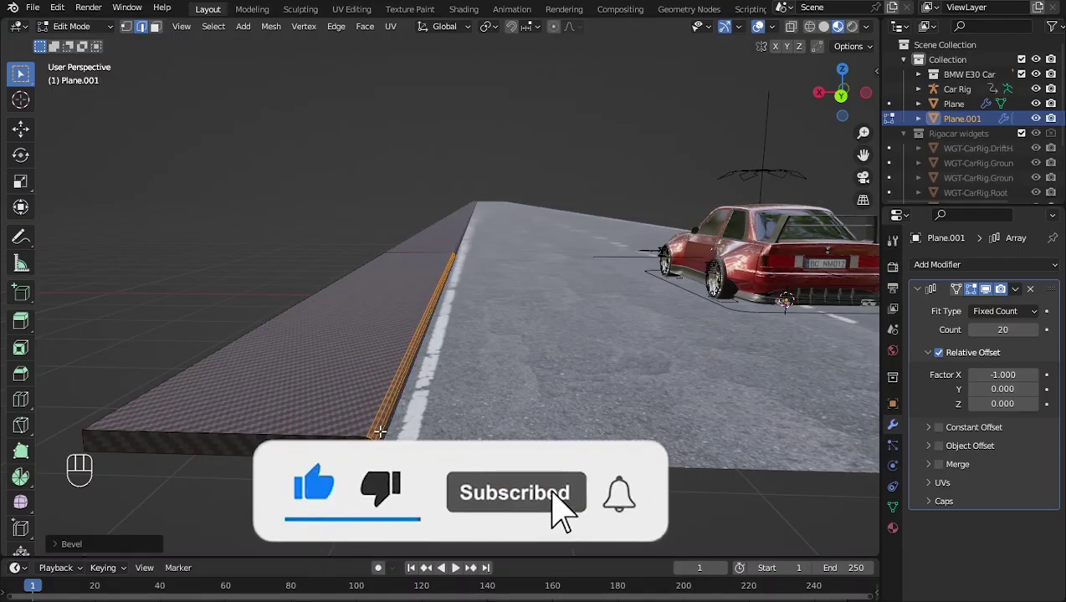
# Select the footpath's entire mesh and show it in the UV Editing workspace with Material Preview shading.
pyautogui.moveTo(378, 433); pyautogui.dragTo(387, 434, button='middle')
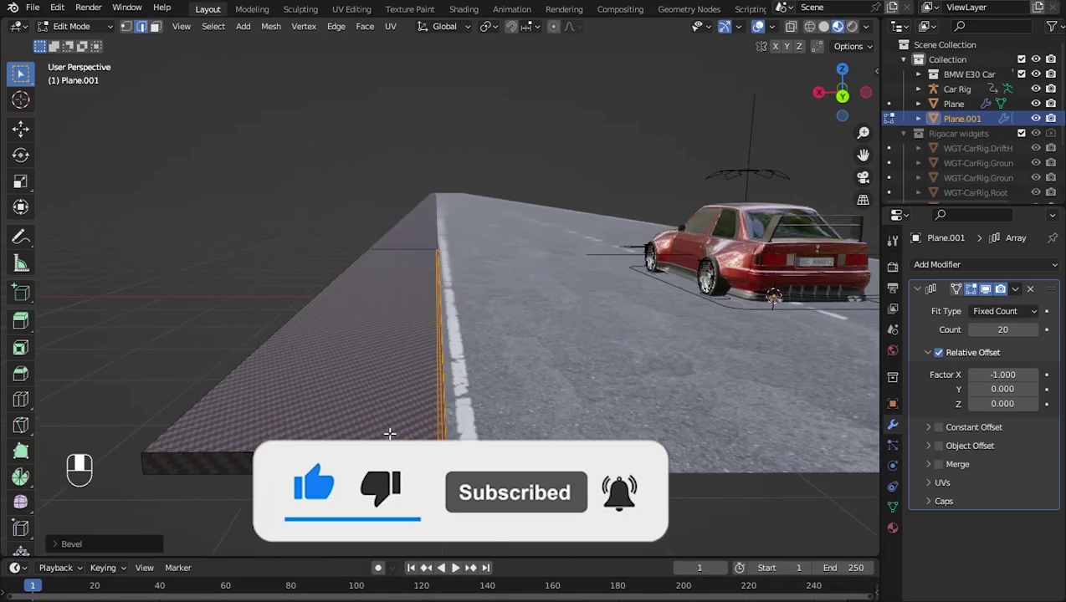
pyautogui.press('a')
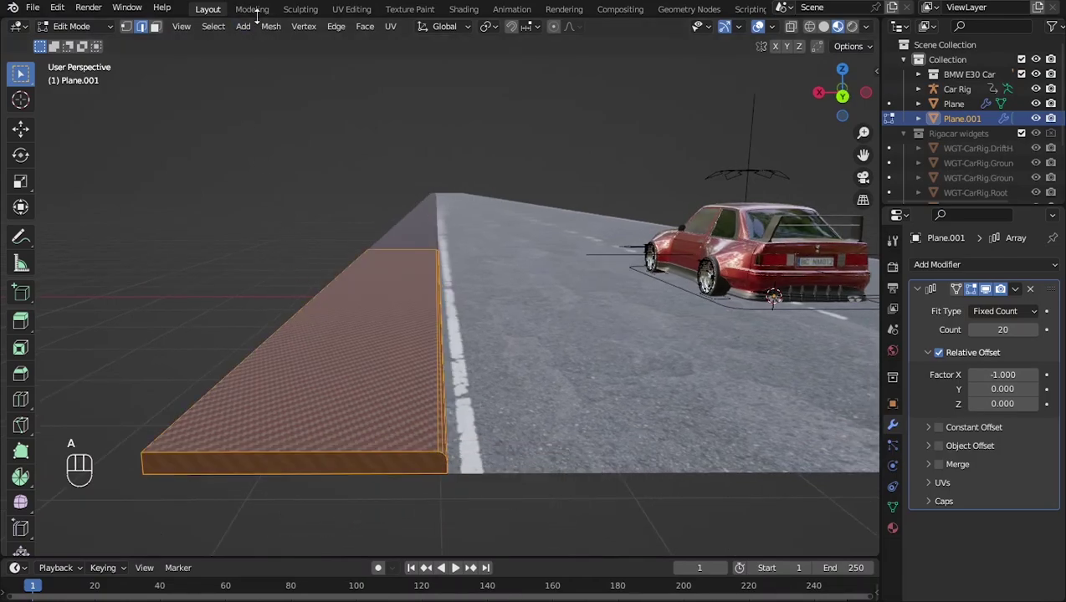
pyautogui.click(351, 9)
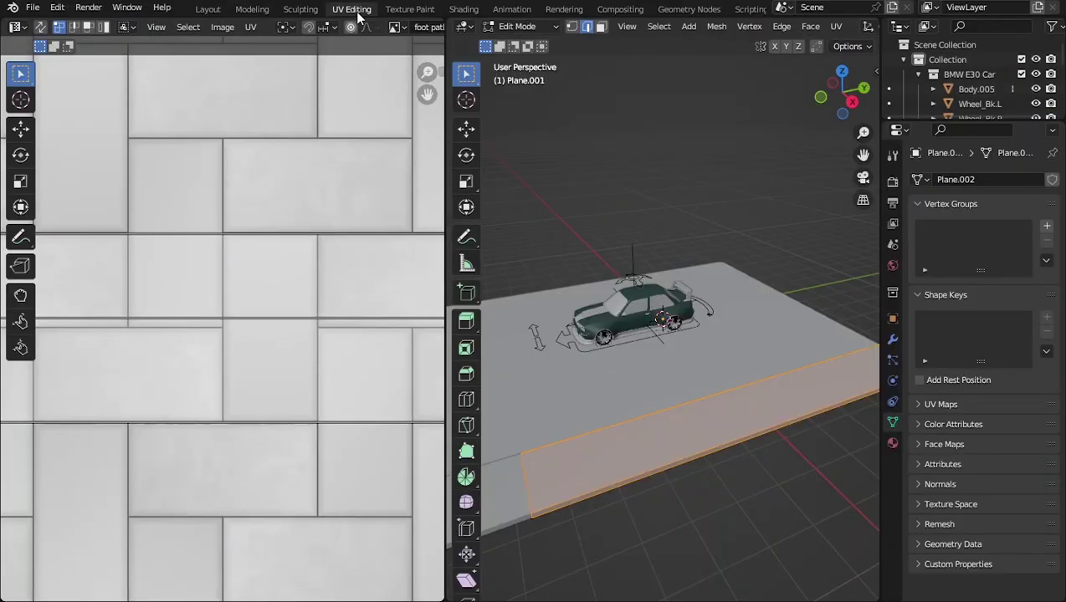
pyautogui.scroll(-4, 357, 248)
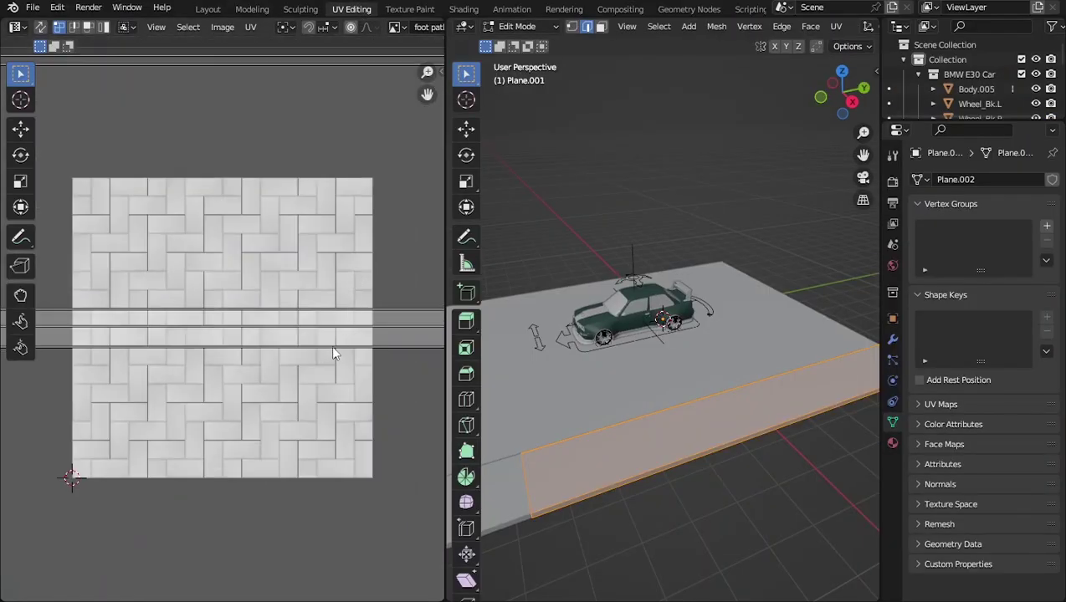
pyautogui.scroll(-5, 828, 34)
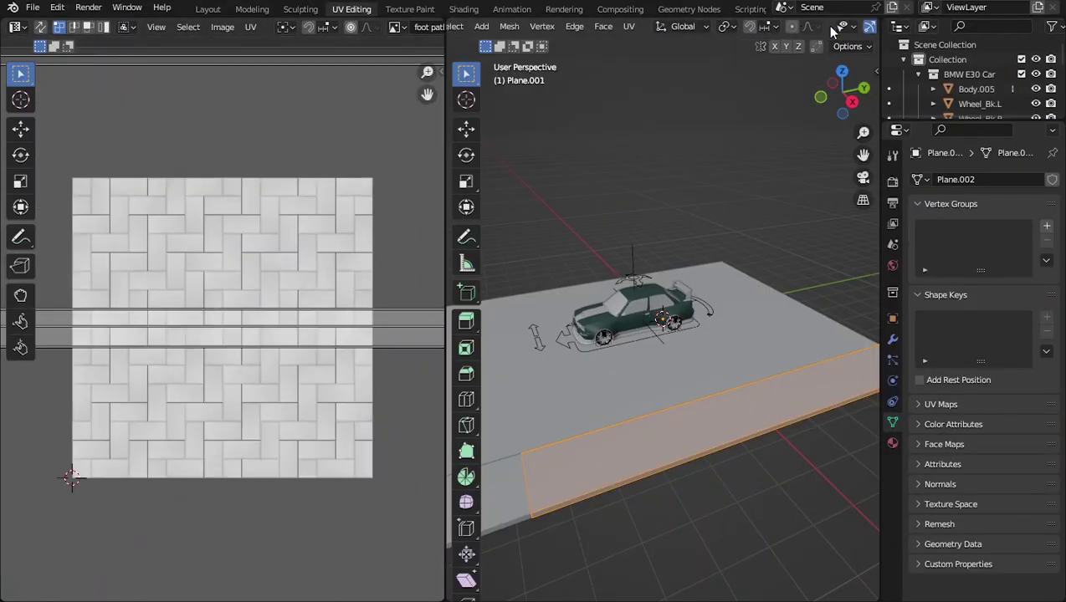
pyautogui.scroll(-4, 832, 31)
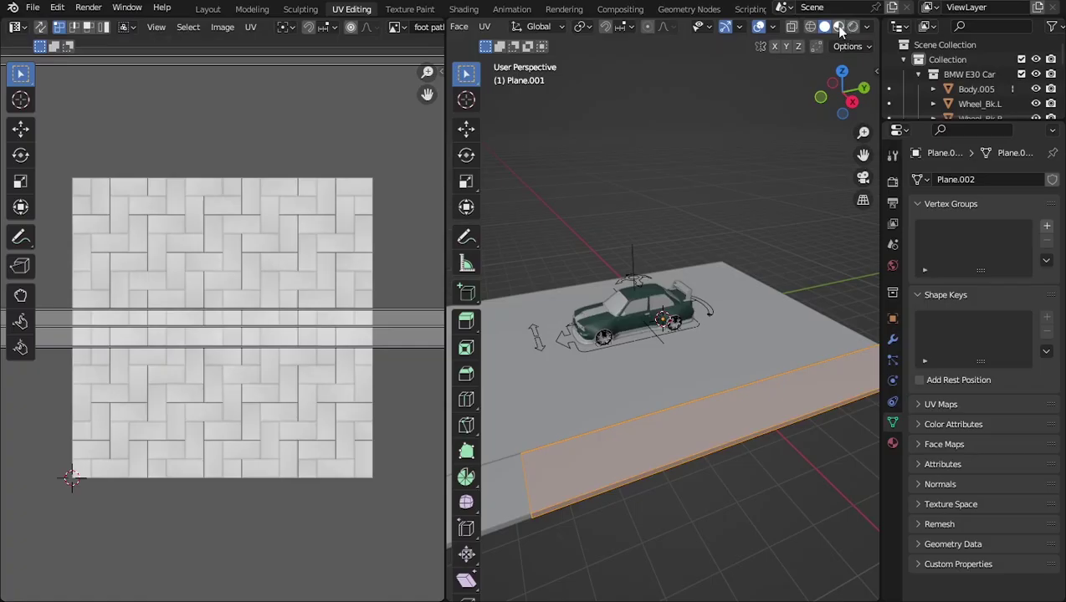
pyautogui.click(839, 26)
pyautogui.moveTo(626, 433); pyautogui.dragTo(701, 408, button='middle')
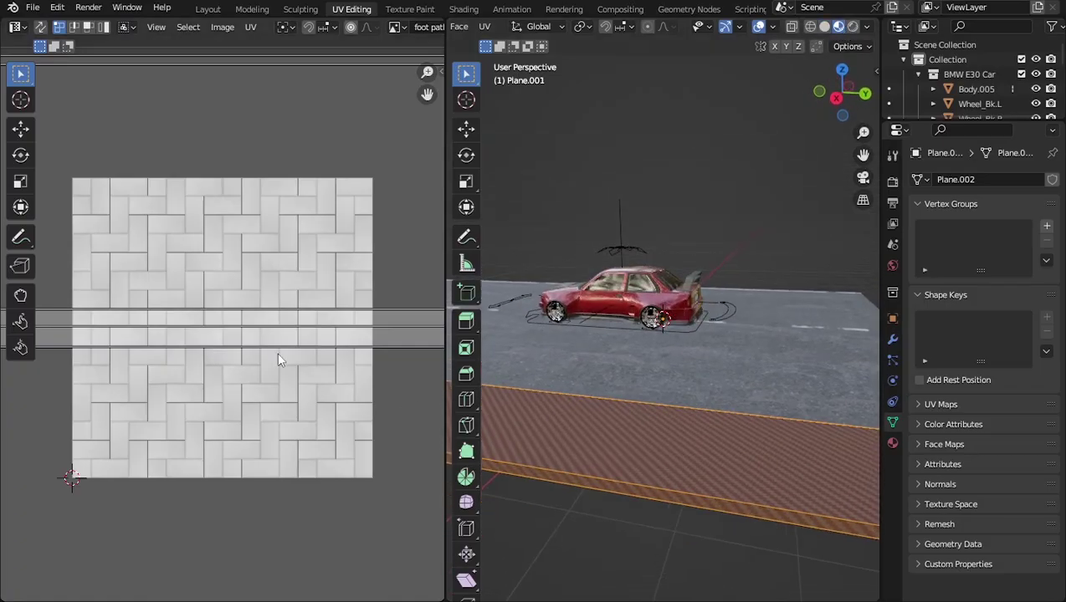
# Select all the footpath's UVs and scale them down to about 0.23 to enlarge the brick pattern.
pyautogui.press('a')
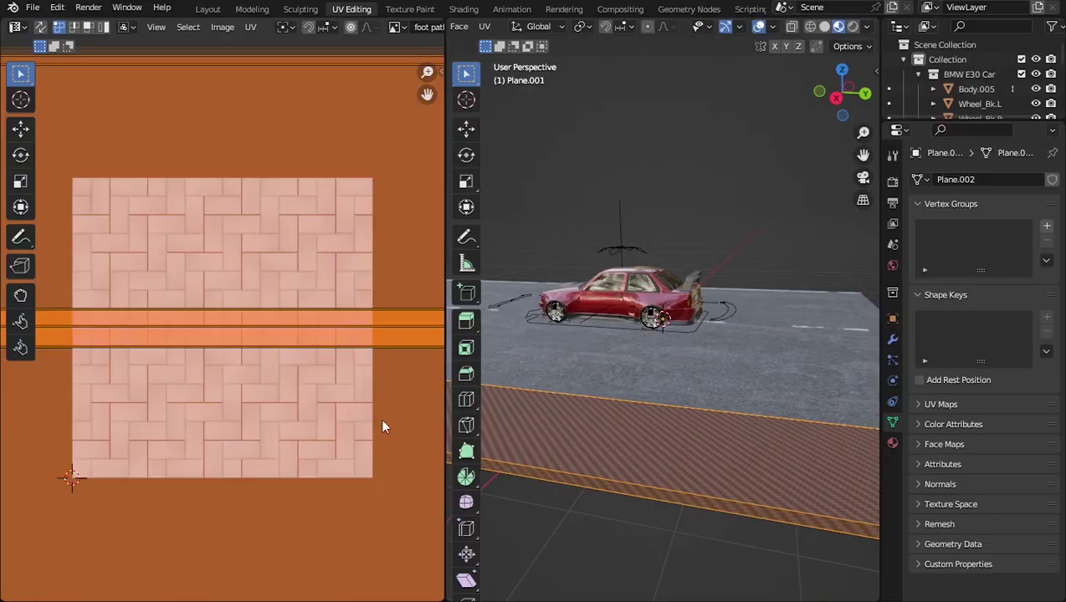
pyautogui.press('s')
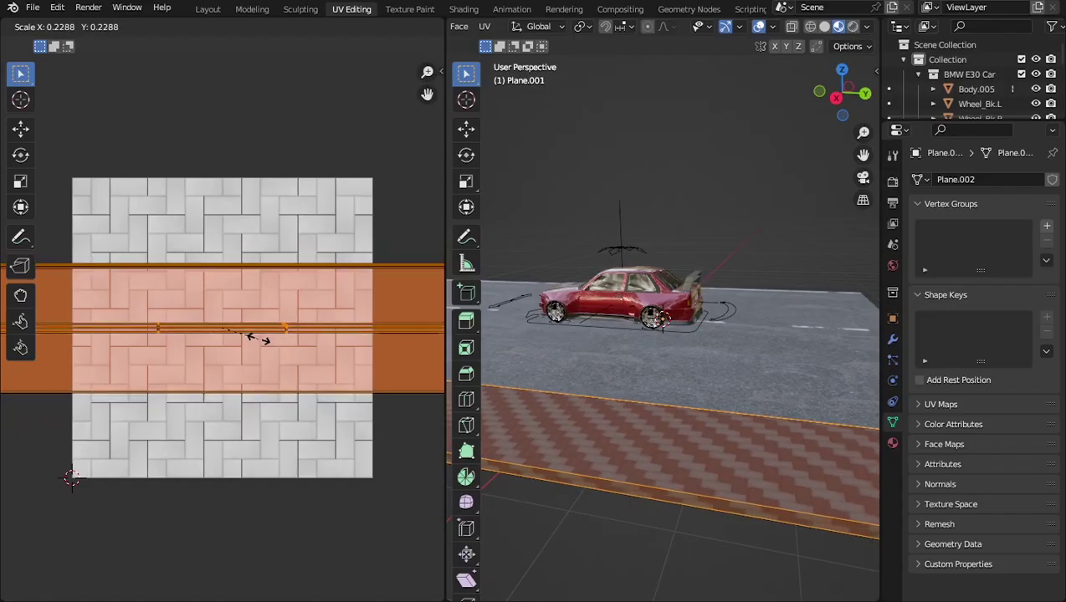
pyautogui.click(259, 337)
pyautogui.moveTo(690, 448); pyautogui.dragTo(616, 406, button='middle')
pyautogui.scroll(3, 695, 407)
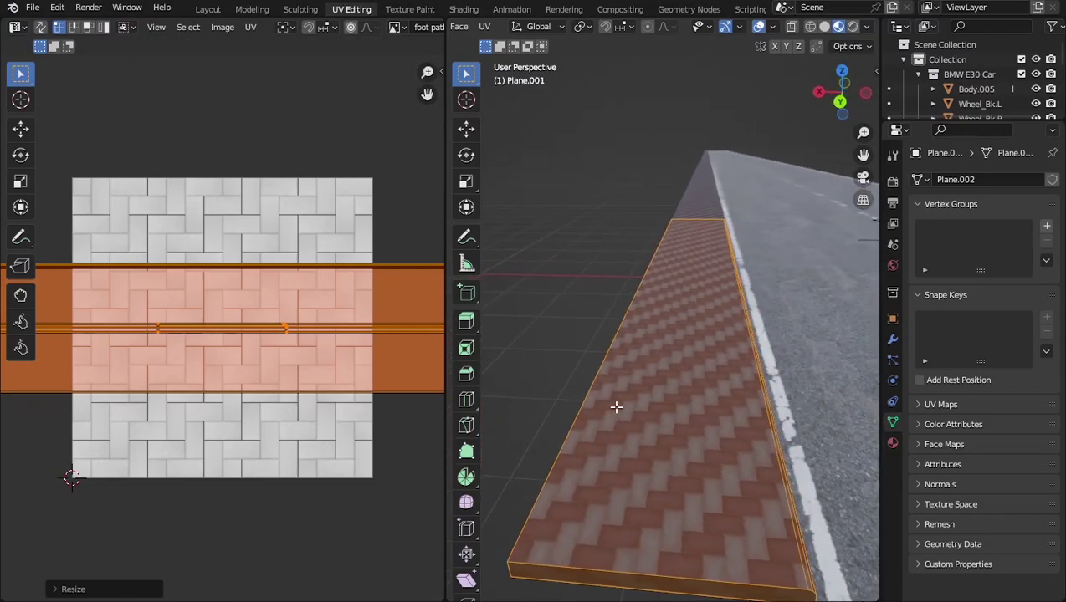
# Return to the Layout workspace in Object Mode and add a Mirror modifier to the footpath, using only the Y axis.
pyautogui.click(207, 9)
pyautogui.moveTo(665, 289); pyautogui.dragTo(642, 339, button='middle')
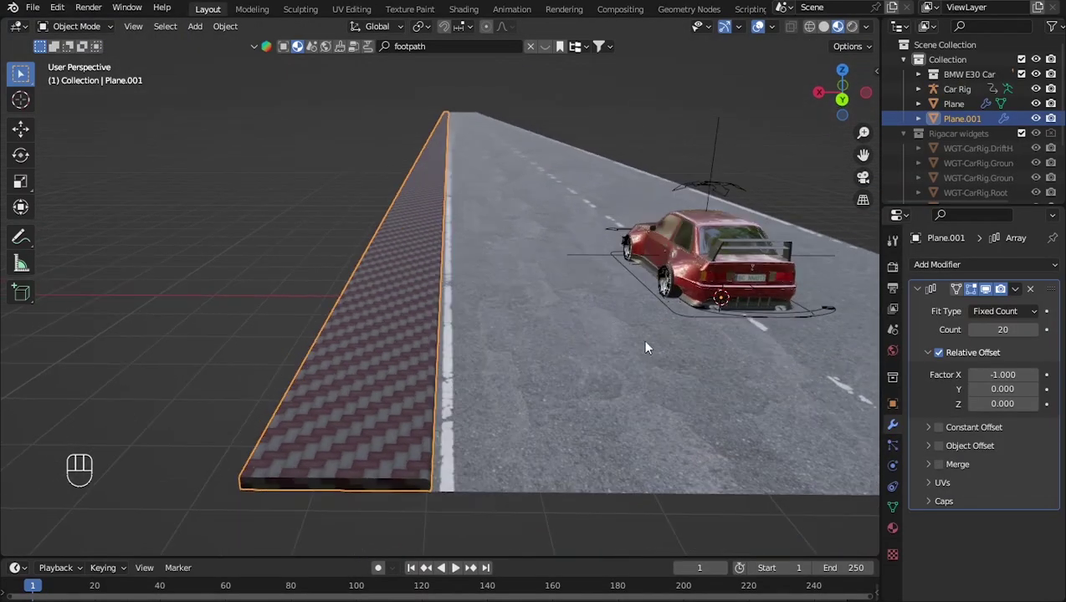
pyautogui.click(936, 266)
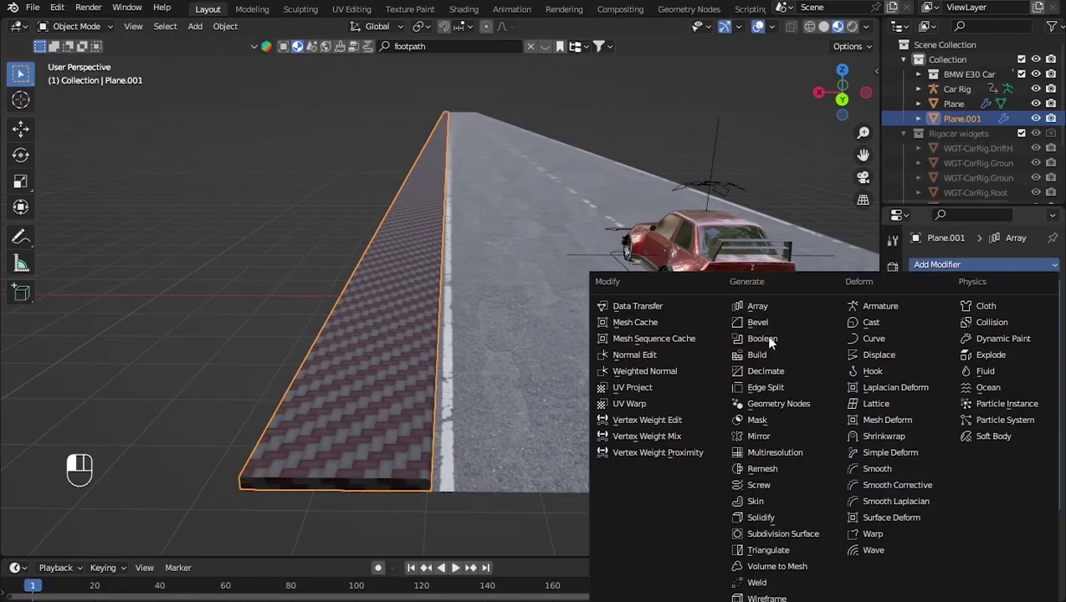
pyautogui.click(760, 437)
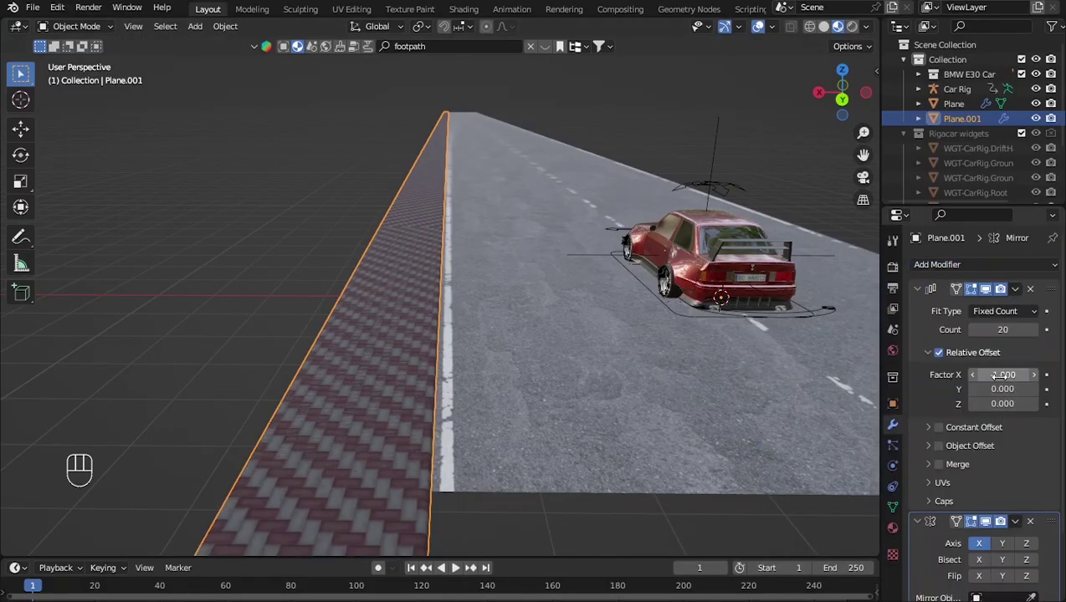
pyautogui.scroll(-3, 995, 494)
pyautogui.click(979, 465)
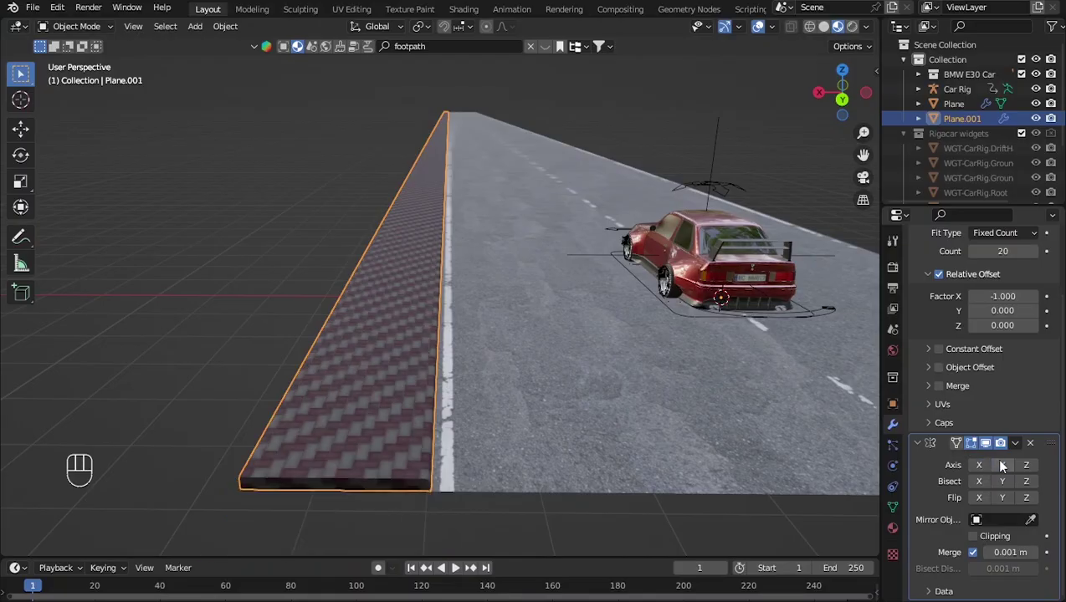
pyautogui.click(1002, 465)
pyautogui.scroll(-2, 760, 409)
pyautogui.scroll(2, 749, 420)
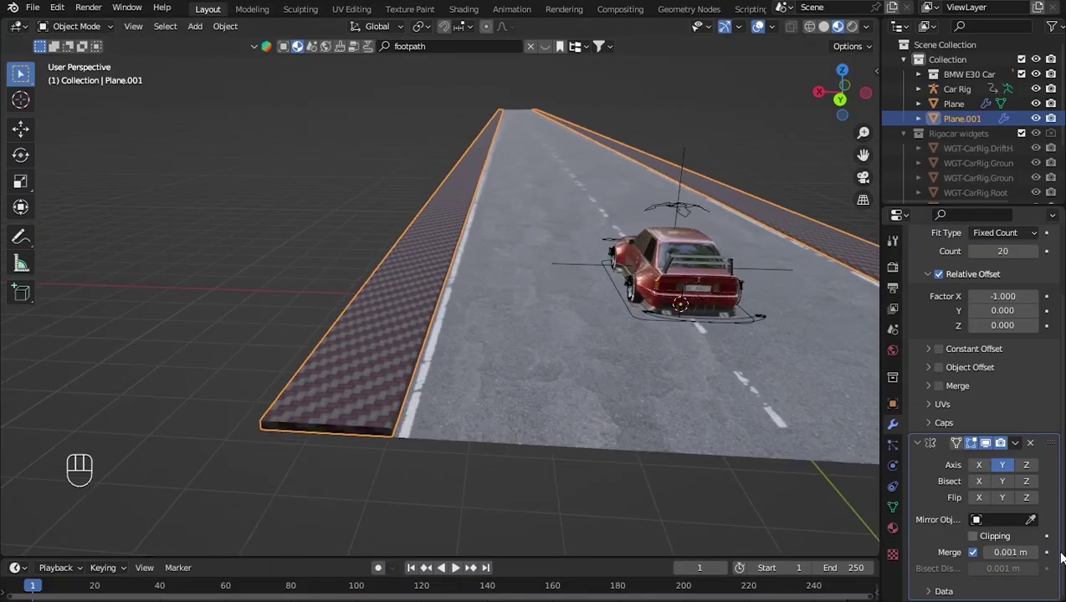
# Set the road plane as the mirror object of the footpath's Mirror modifier.
pyautogui.click(1030, 519)
pyautogui.click(762, 361)
pyautogui.scroll(-2, 742, 365)
pyautogui.moveTo(742, 364); pyautogui.dragTo(691, 373, button='middle')
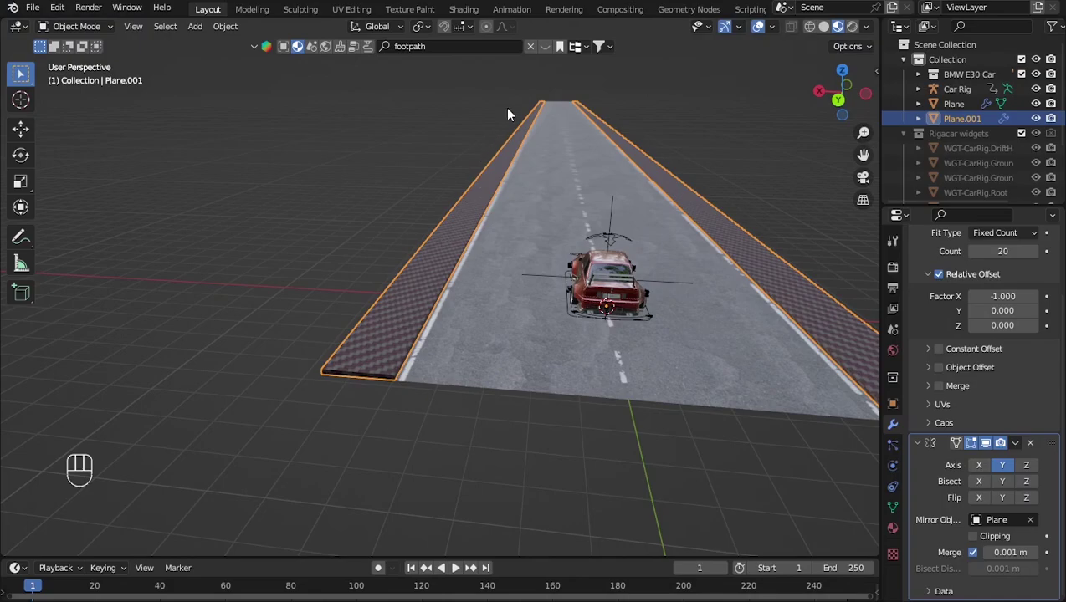
# Switch the online asset search to models and search for "wall".
pyautogui.moveTo(445, 280); pyautogui.dragTo(376, 297, button='middle')
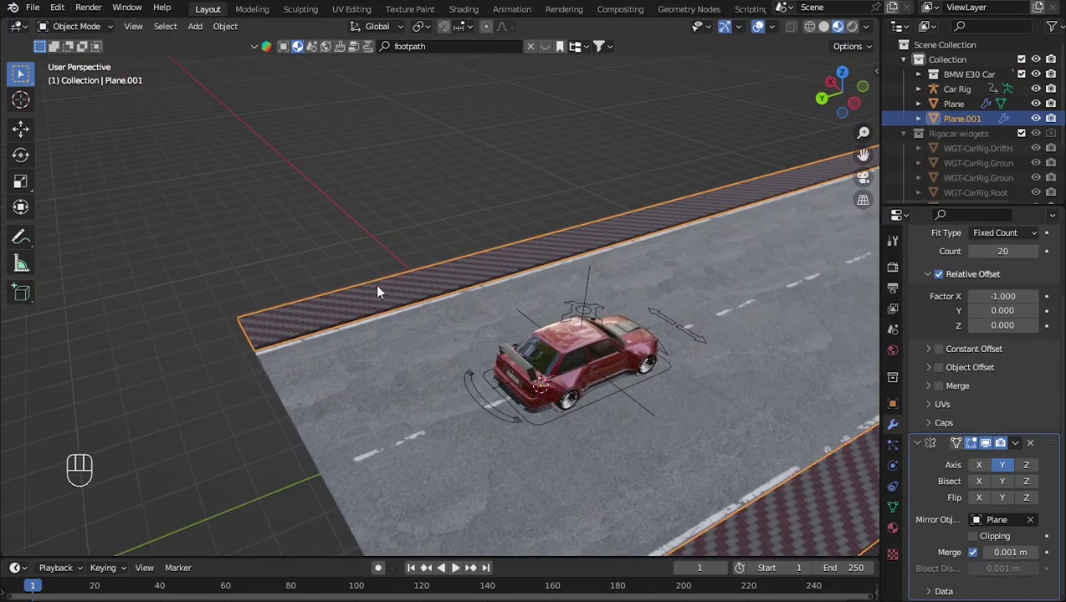
pyautogui.click(431, 46)
pyautogui.press('Return')
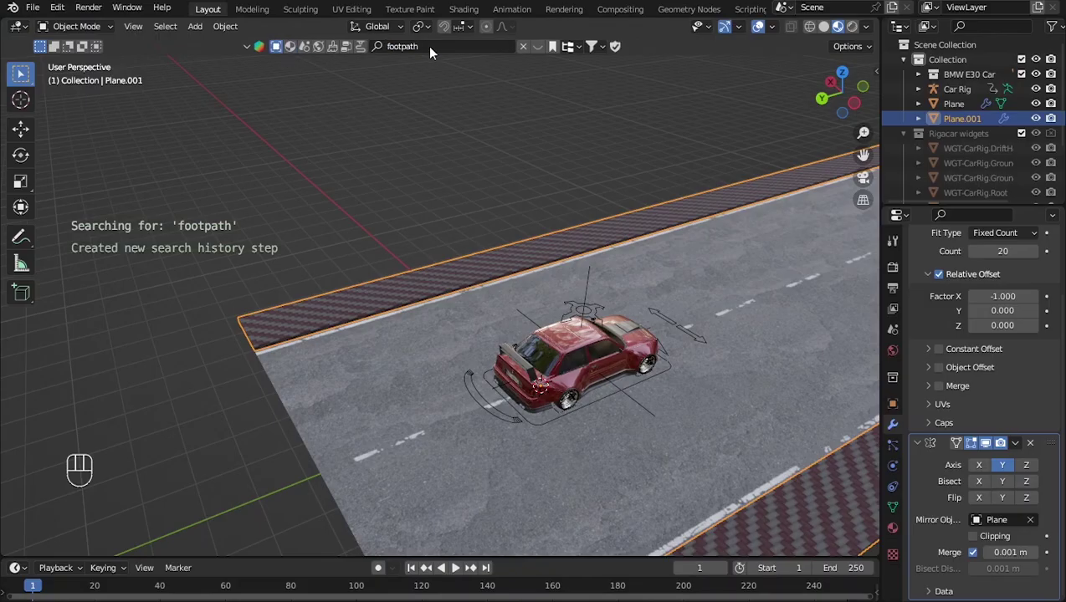
pyautogui.click(428, 46)
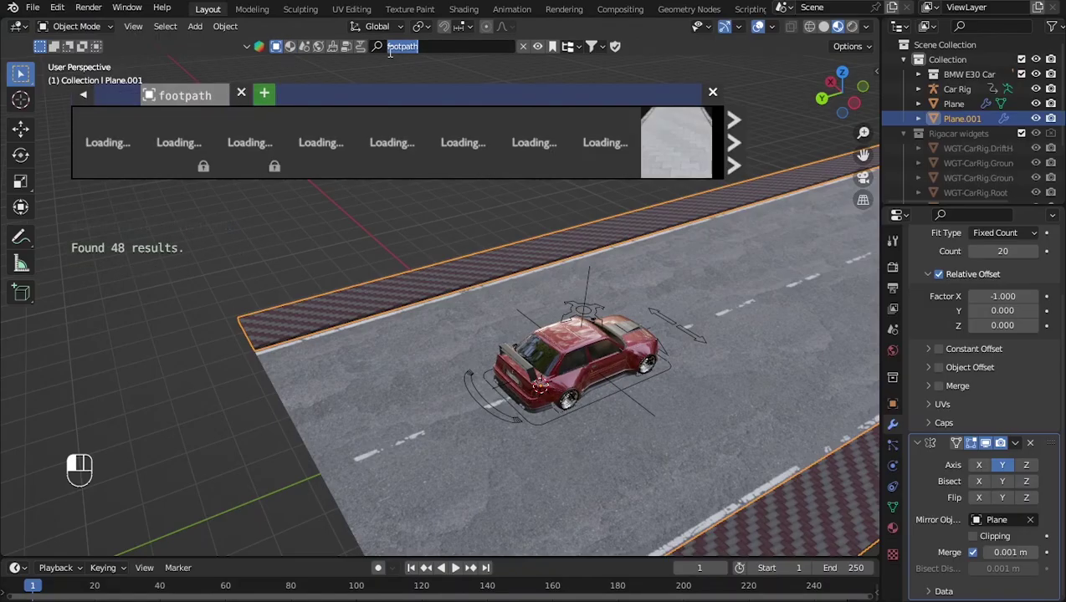
pyautogui.write('wall')
pyautogui.press('Return')
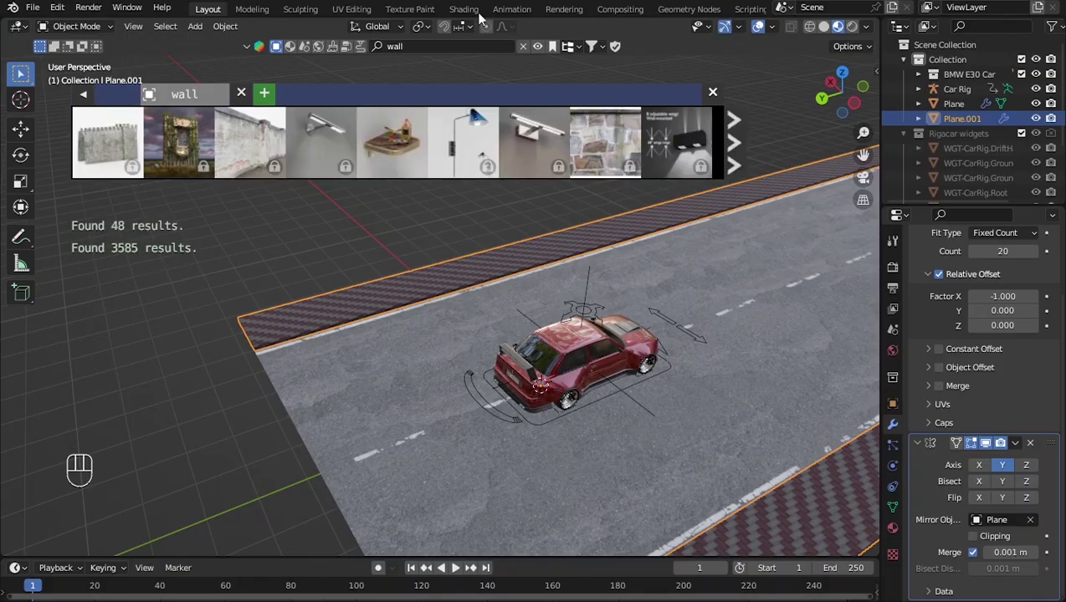
# Filter the wall models to list free ones first and place the Old Brick Wall asset beside the road.
pyautogui.click(599, 47)
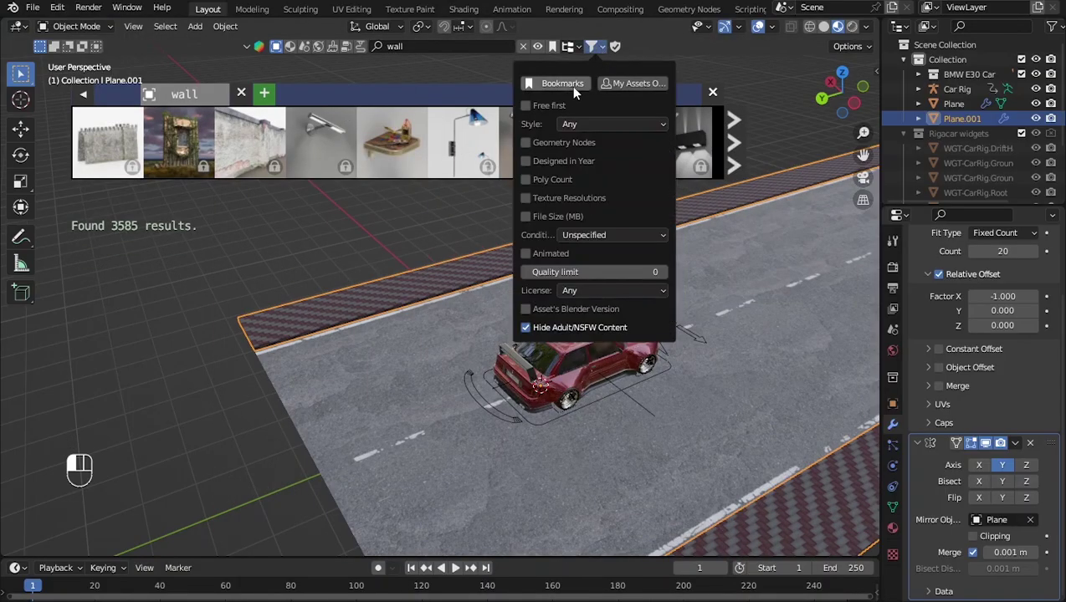
pyautogui.click(526, 106)
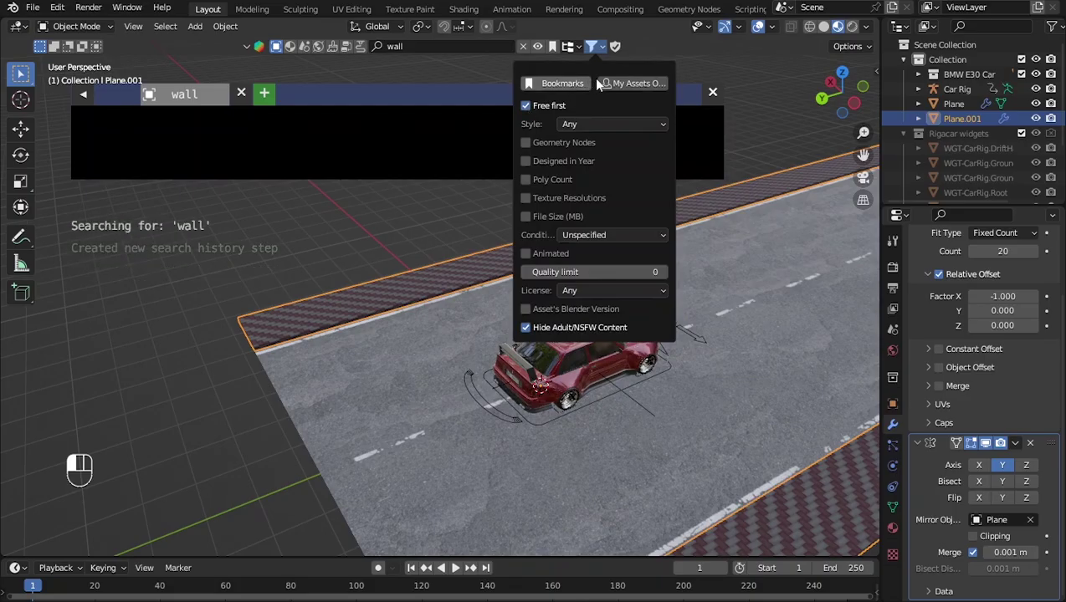
pyautogui.click(597, 45)
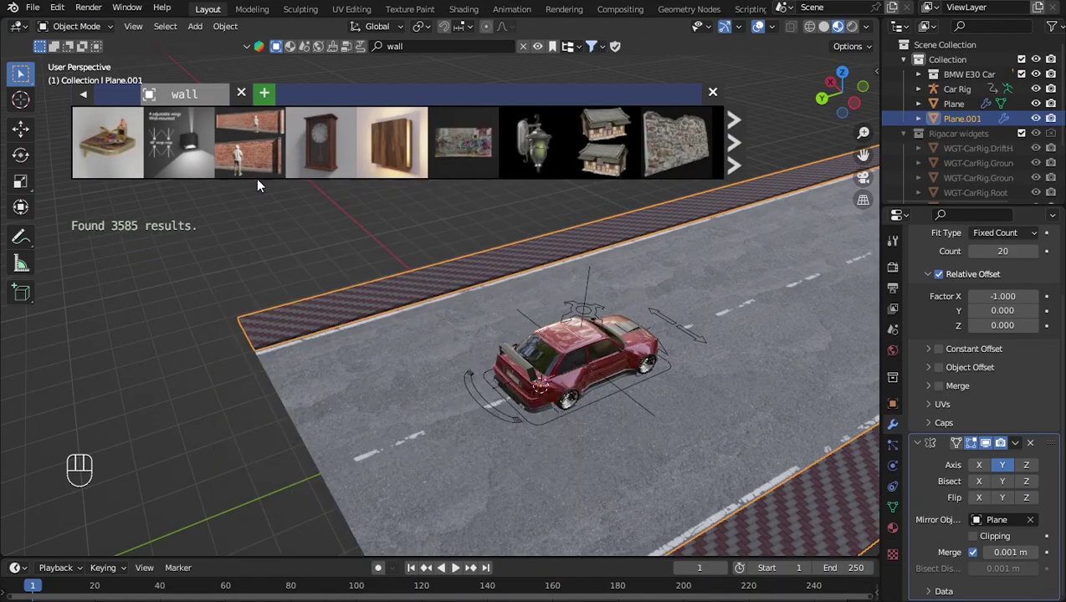
pyautogui.moveTo(263, 172)
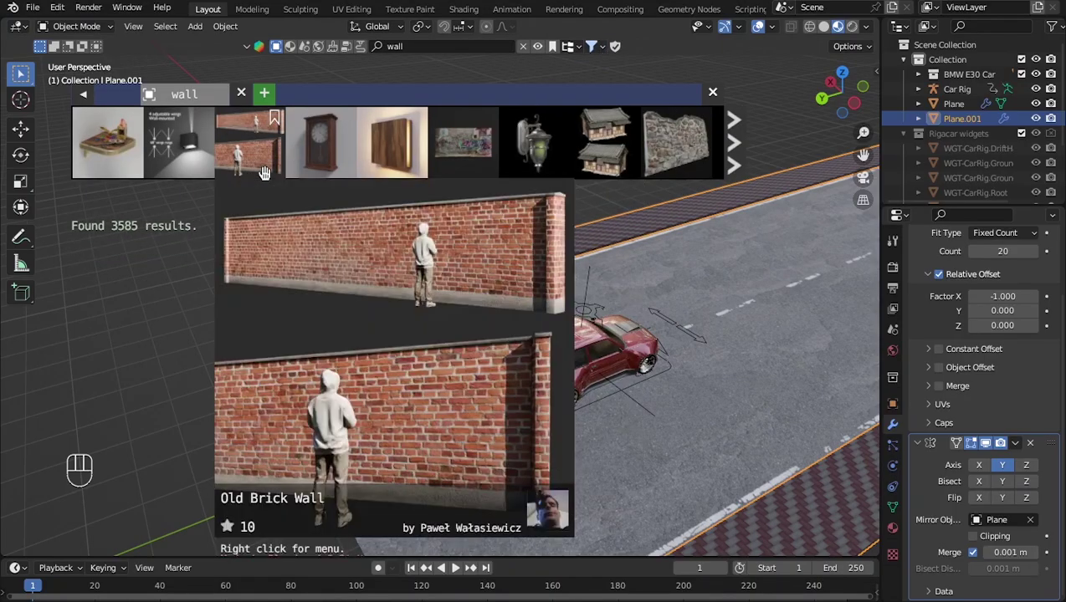
pyautogui.moveTo(264, 173); pyautogui.dragTo(344, 264)
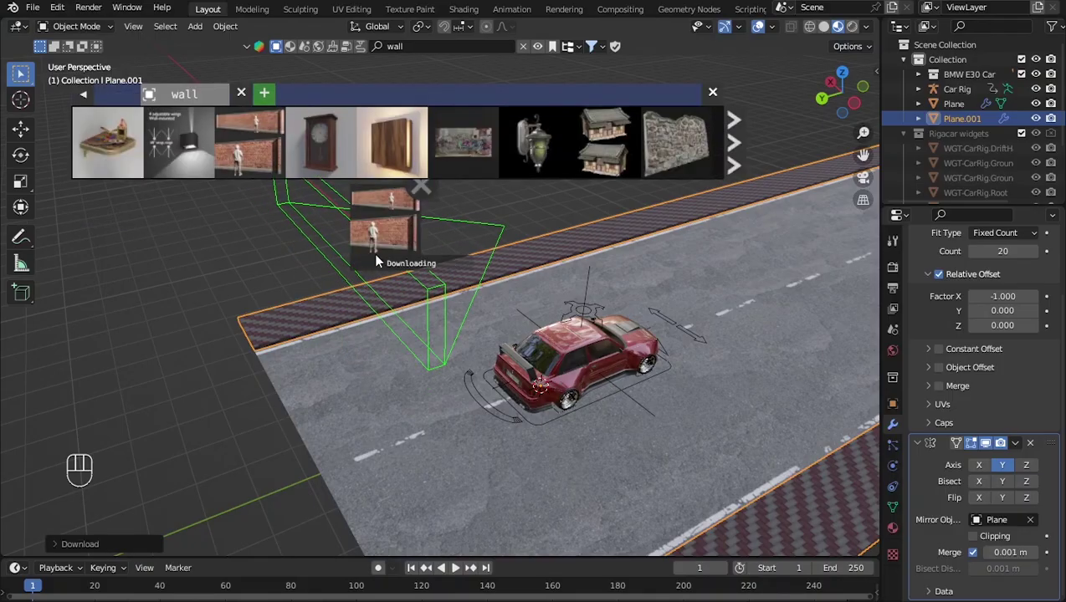
# Try to rotate only the main brick panel of the wall by 90° around the global Z axis.
pyautogui.moveTo(489, 271); pyautogui.dragTo(467, 310, button='middle')
pyautogui.click(452, 308)
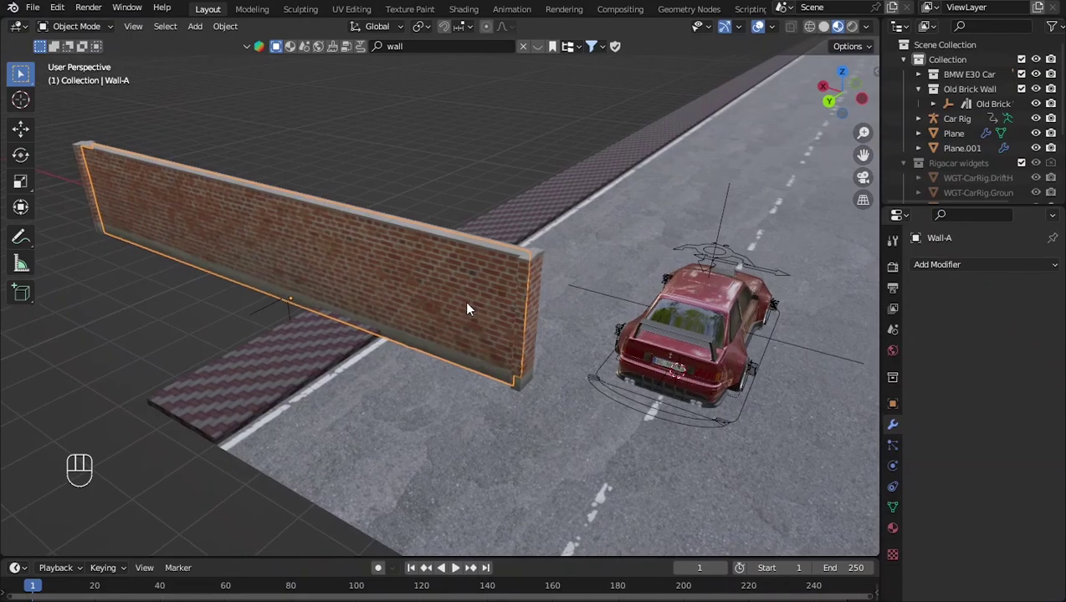
pyautogui.press('r')
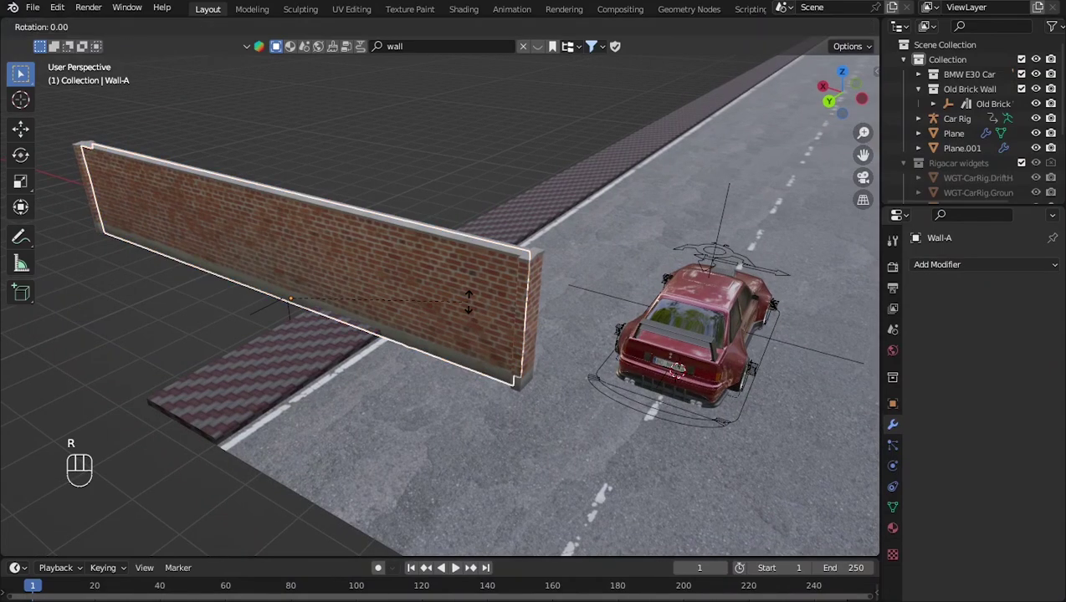
pyautogui.write('z')
pyautogui.write('90')
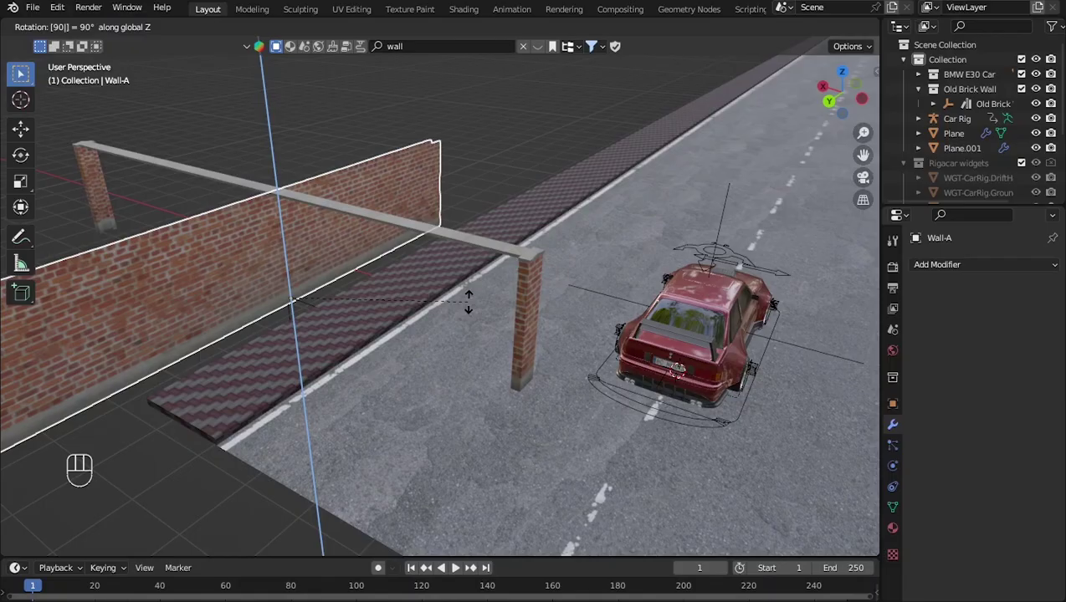
pyautogui.press('Return')
# Try rotating the brick panel together with its end pillar by 90° around Z, and undo the rotation.
pyautogui.keyDown('shift'); pyautogui.click(524, 296); pyautogui.keyUp('shift')
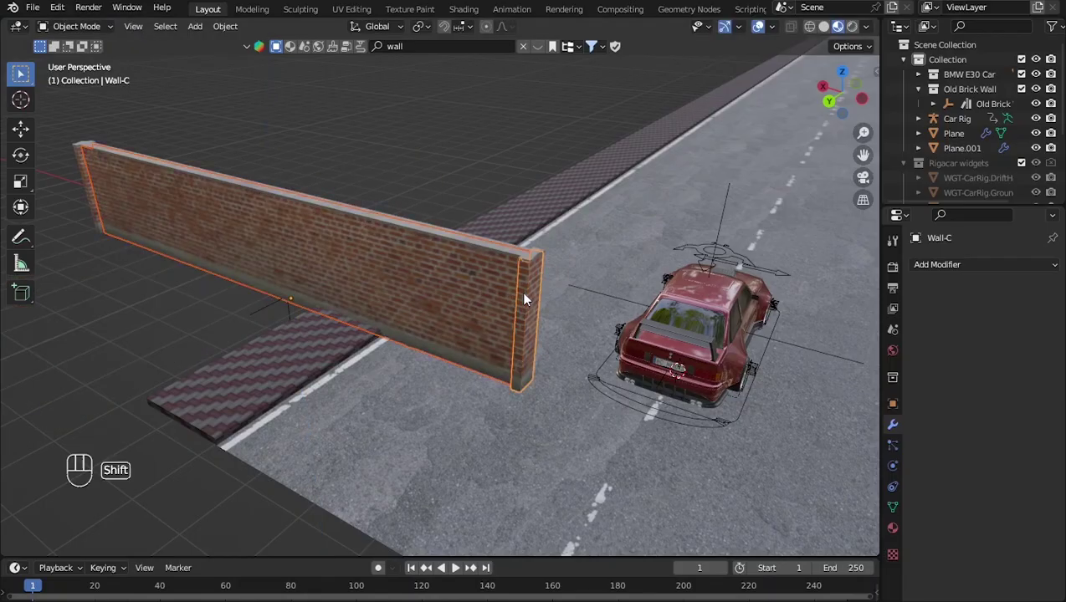
pyautogui.moveTo(497, 305)
pyautogui.mouseDown(button='middle')
pyautogui.moveTo(538, 297)
pyautogui.moveTo(497, 304)
pyautogui.mouseUp(button='middle')
pyautogui.scroll(2, 497, 305)
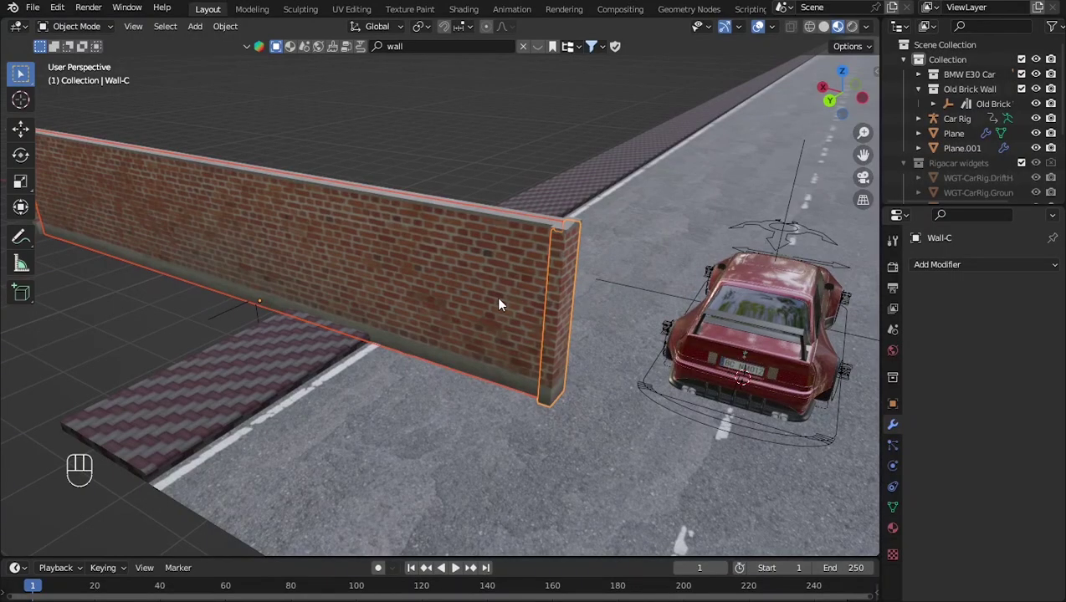
pyautogui.write('rz')
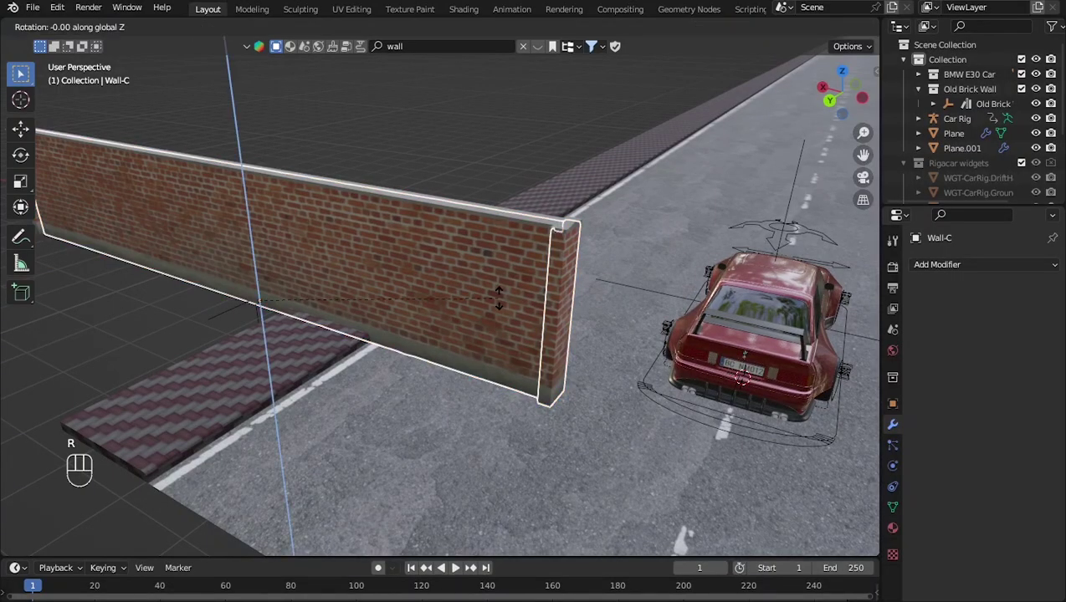
pyautogui.write('90')
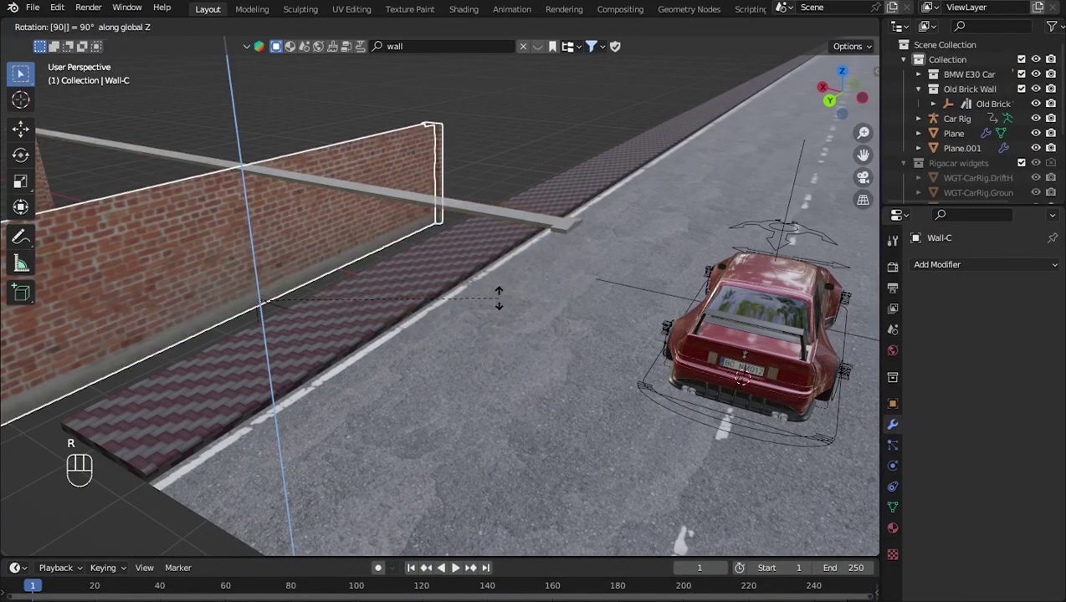
pyautogui.press('Return')
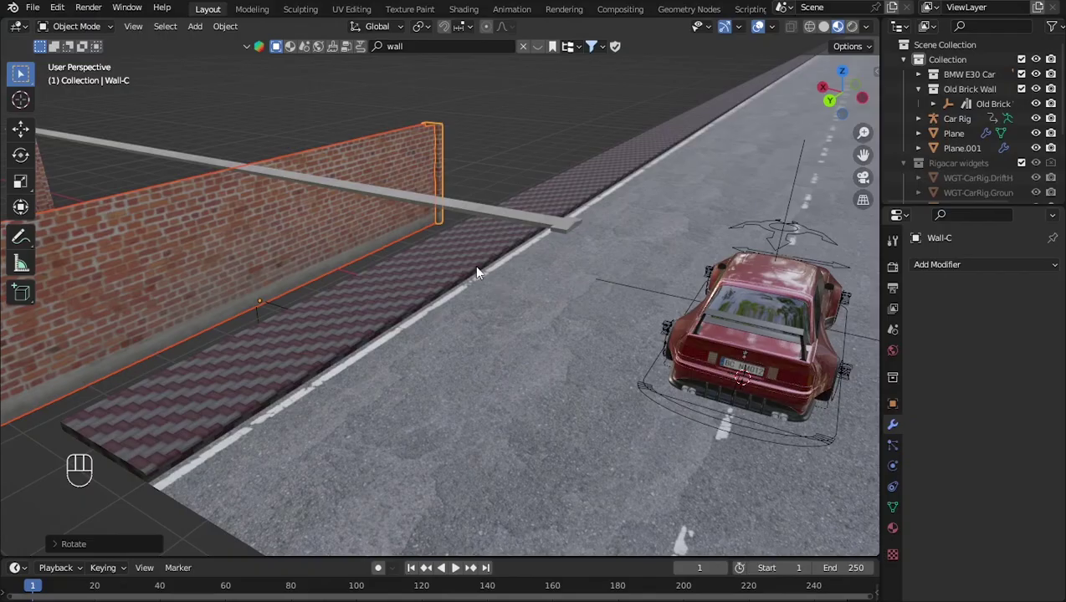
pyautogui.scroll(-2, 476, 272)
pyautogui.hotkey('ctrl', 'z')
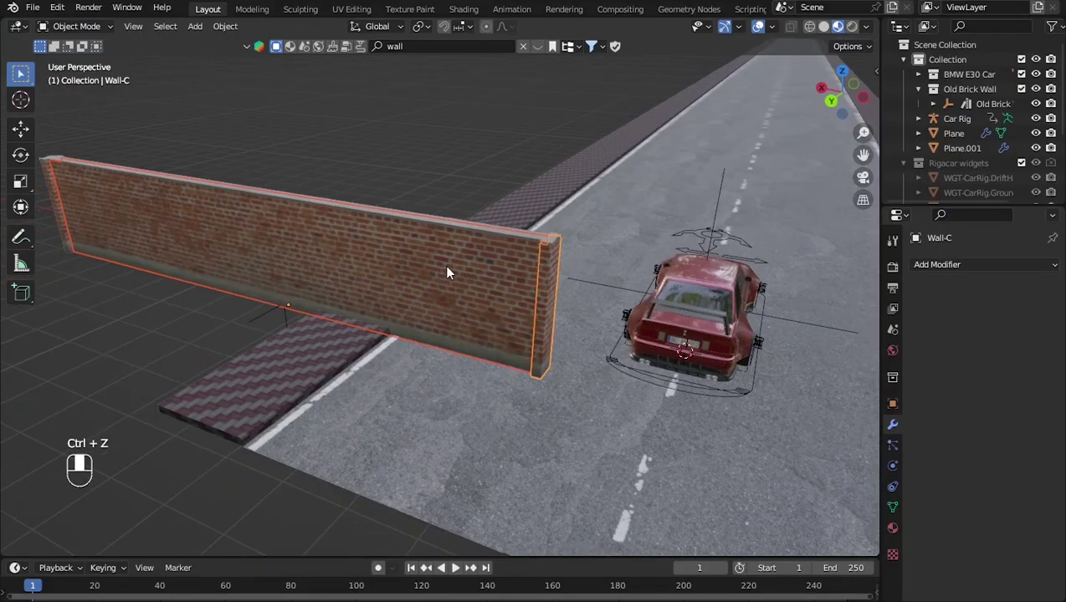
# Add the Old Brick Wall empty to the selected wall pieces and try to parent them to it.
pyautogui.moveTo(447, 267); pyautogui.dragTo(503, 249, button='middle')
pyautogui.scroll(-3, 345, 253)
pyautogui.keyDown('shift'); pyautogui.moveTo(123, 238); pyautogui.dragTo(198, 313); pyautogui.keyUp('shift')
pyautogui.moveTo(294, 301); pyautogui.dragTo(282, 301, button='middle')
pyautogui.scroll(2, 284, 304)
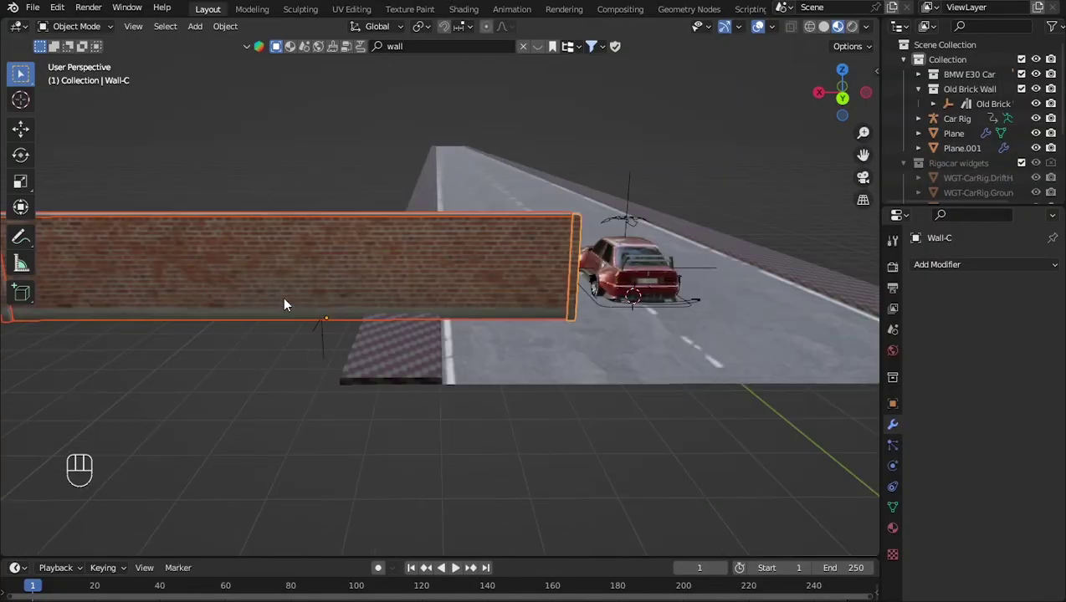
pyautogui.keyDown('shift'); pyautogui.click(321, 340); pyautogui.keyUp('shift')
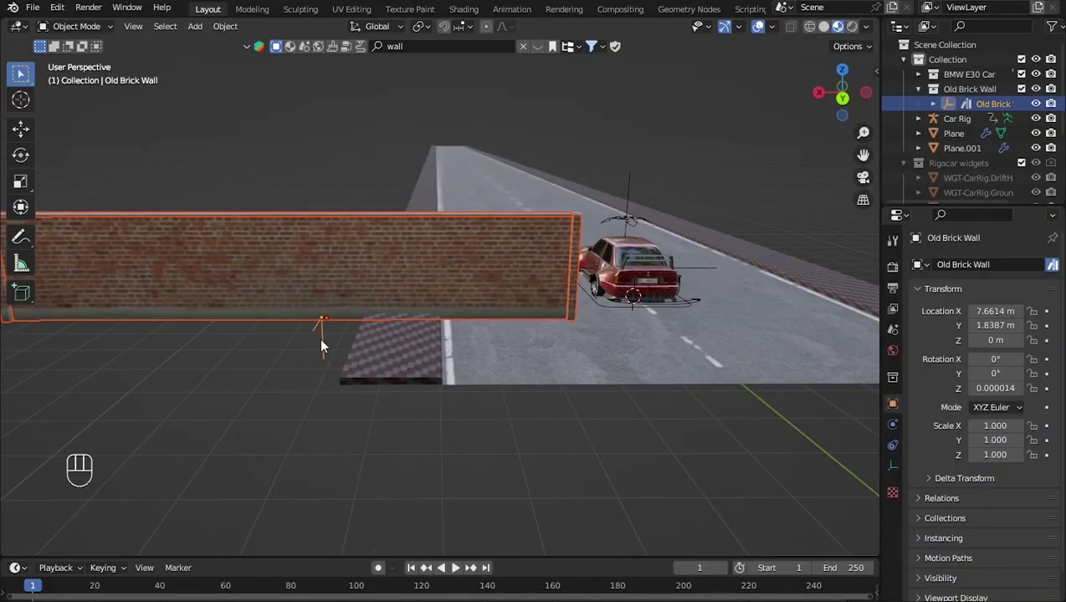
pyautogui.moveTo(321, 341); pyautogui.dragTo(324, 336, button='middle')
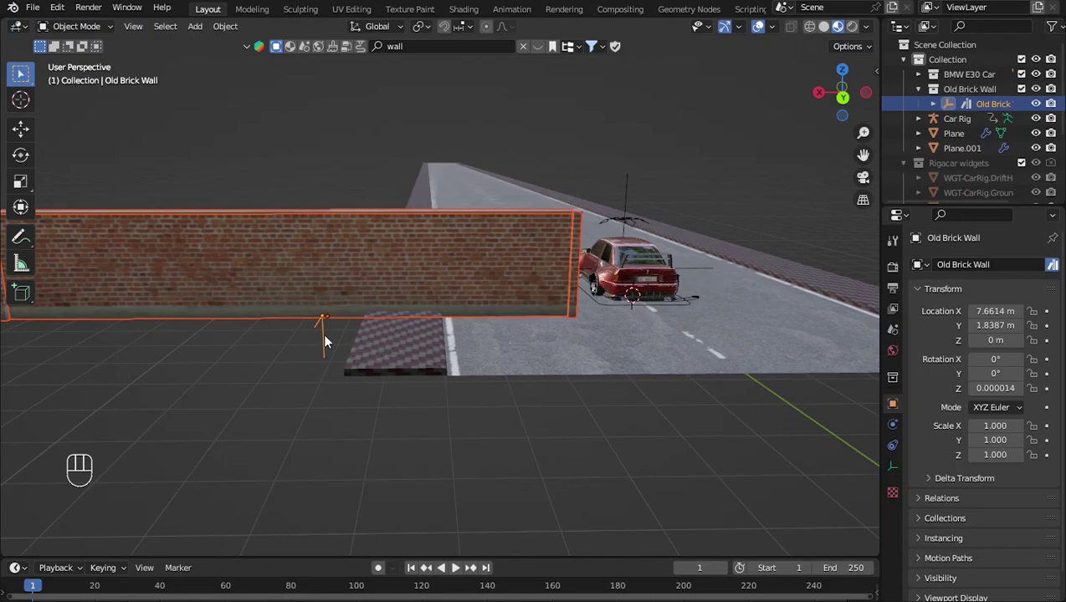
pyautogui.hotkey('ctrl', 'p')
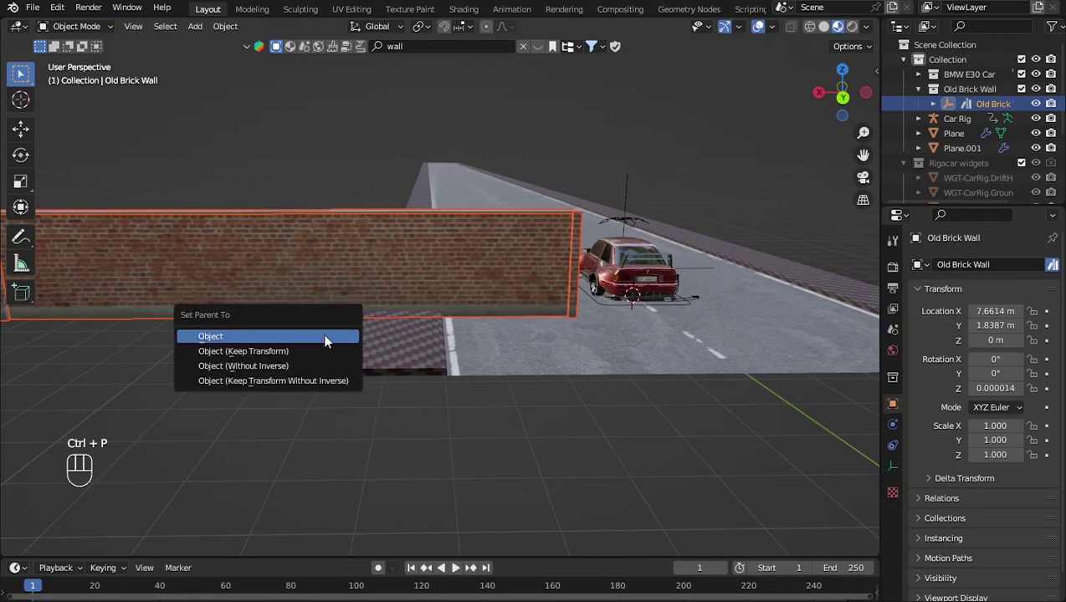
pyautogui.click(326, 380)
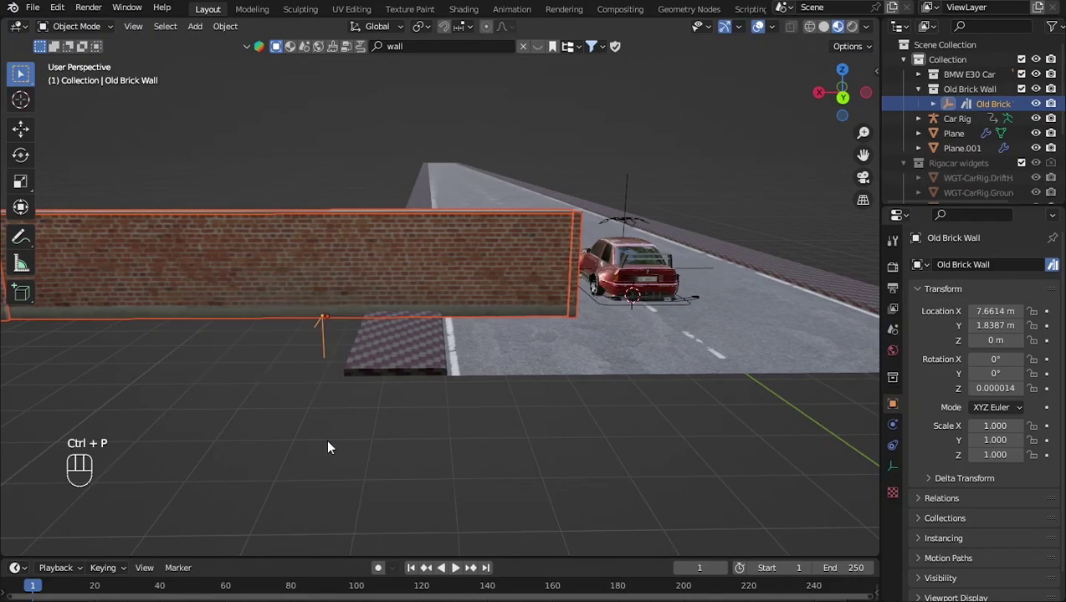
# Rotate the Old Brick Wall empty by 90° around the global Z axis to align the wall with the road.
pyautogui.click(324, 360)
pyautogui.write('r')
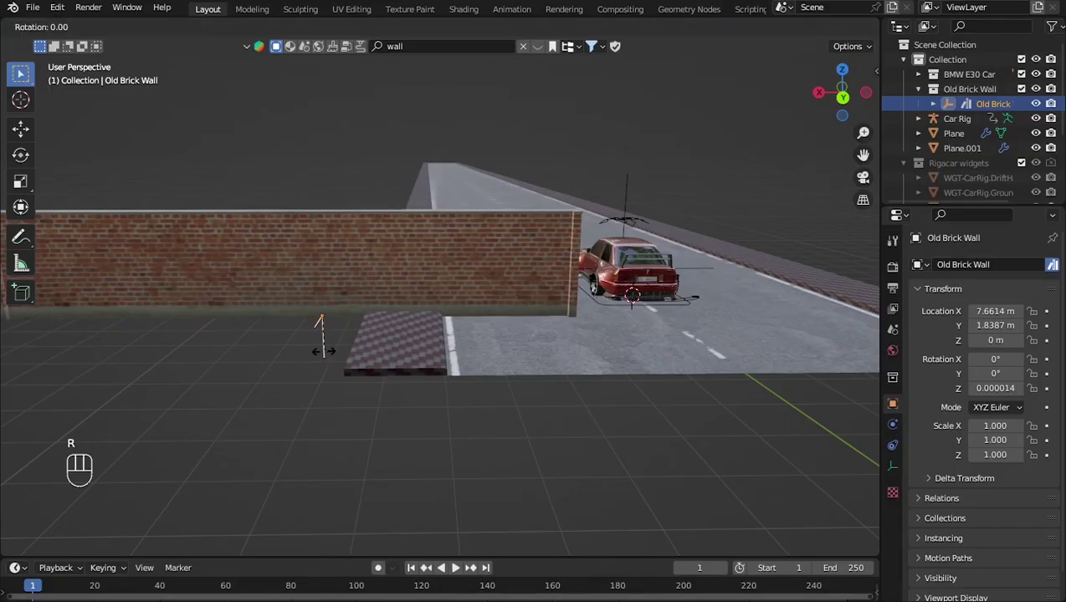
pyautogui.write('z90')
pyautogui.press('Return')
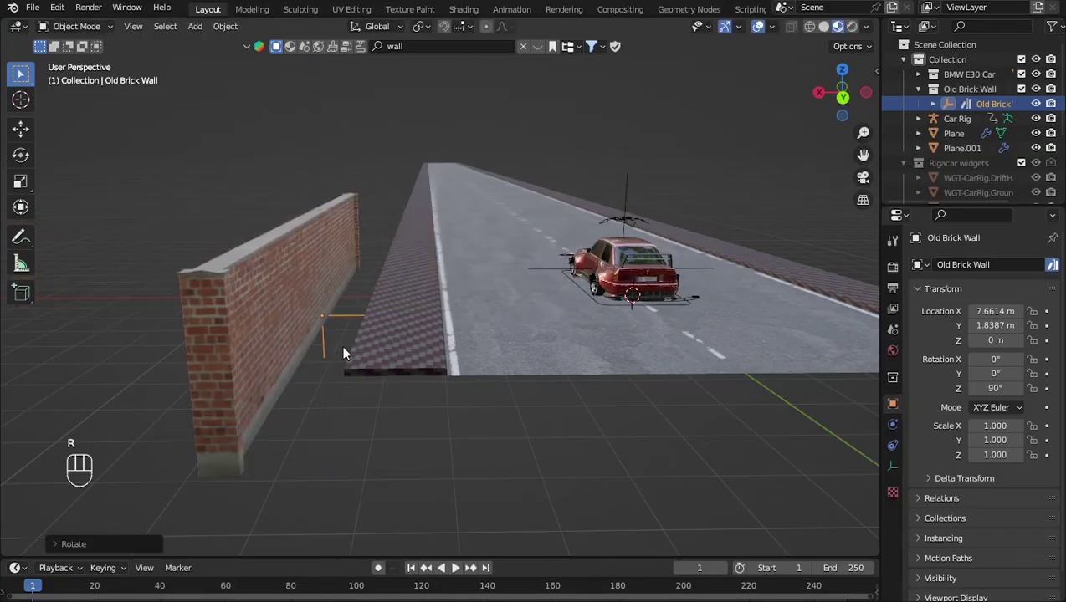
# Move the wall's empty along X to about 6.75 m, up against the footpath's outer edge.
pyautogui.moveTo(388, 345); pyautogui.dragTo(377, 356, button='middle')
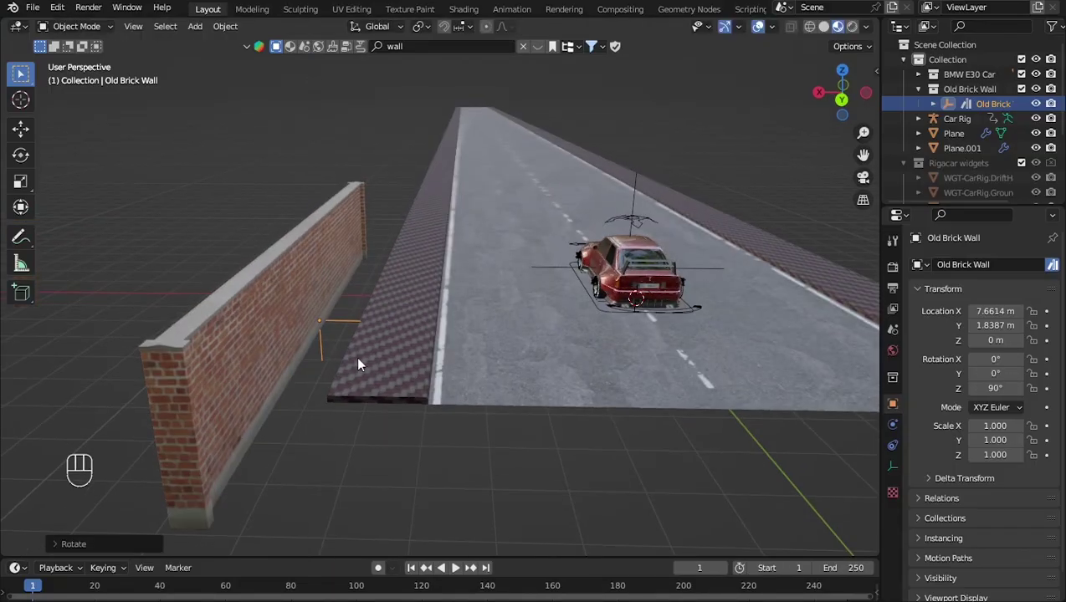
pyautogui.press('g')
pyautogui.press('x')
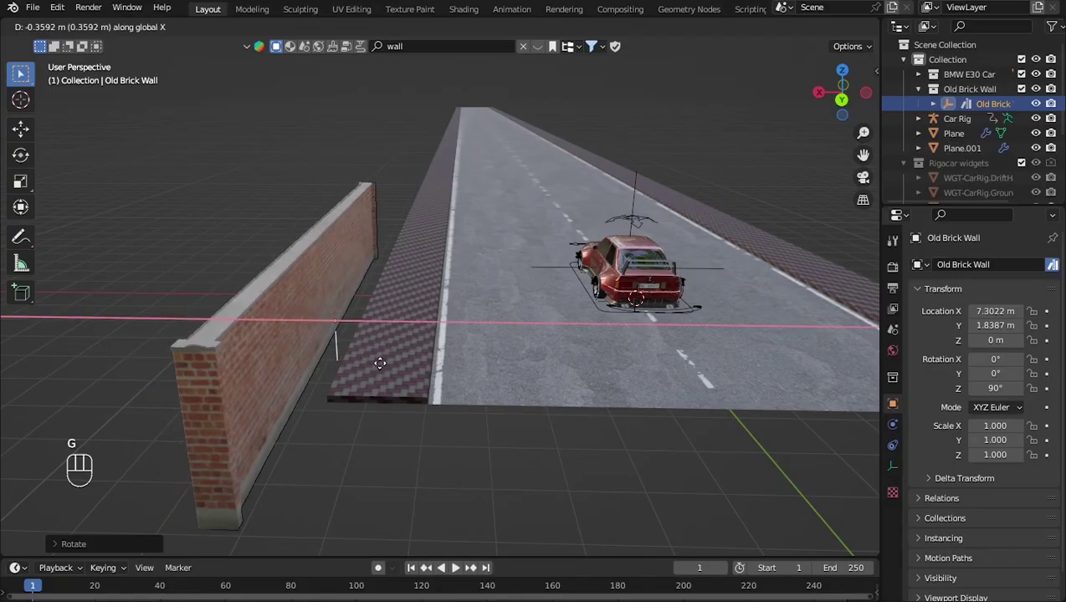
pyautogui.press('Return')
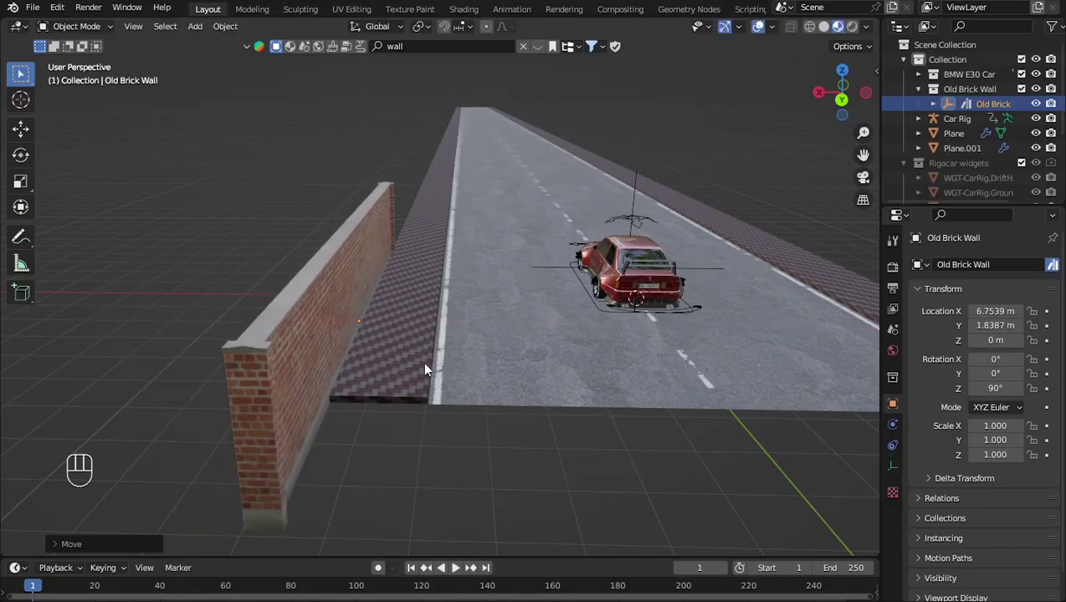
# Lower the wall to a Z location of about -0.07 m and slide it along Y to about -1.10 m.
pyautogui.moveTo(423, 361); pyautogui.dragTo(311, 346, button='middle')
pyautogui.scroll(4, 327, 321)
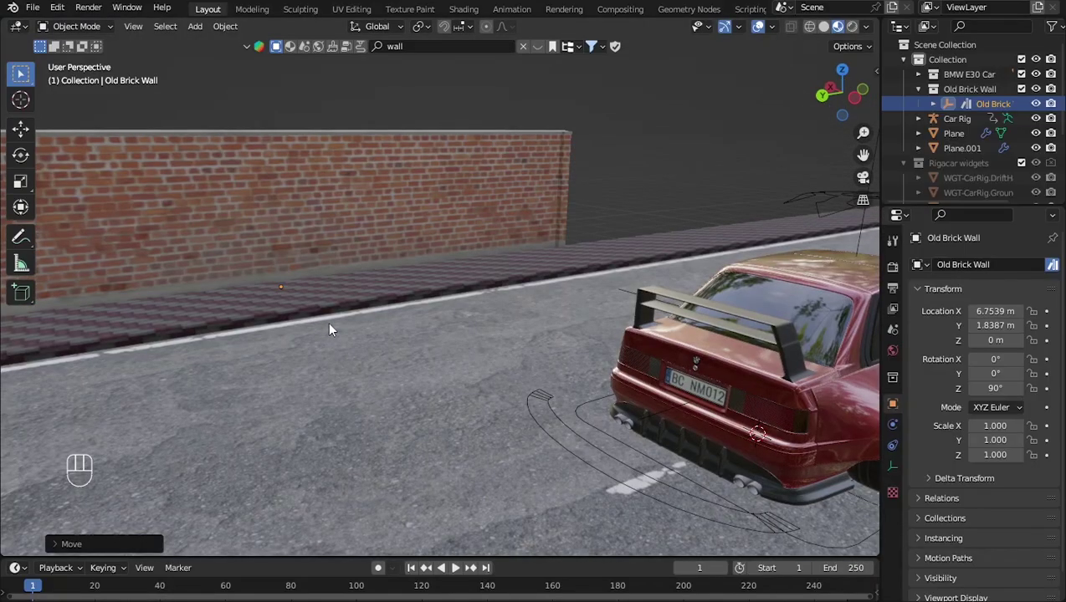
pyautogui.press('g')
pyautogui.press('z')
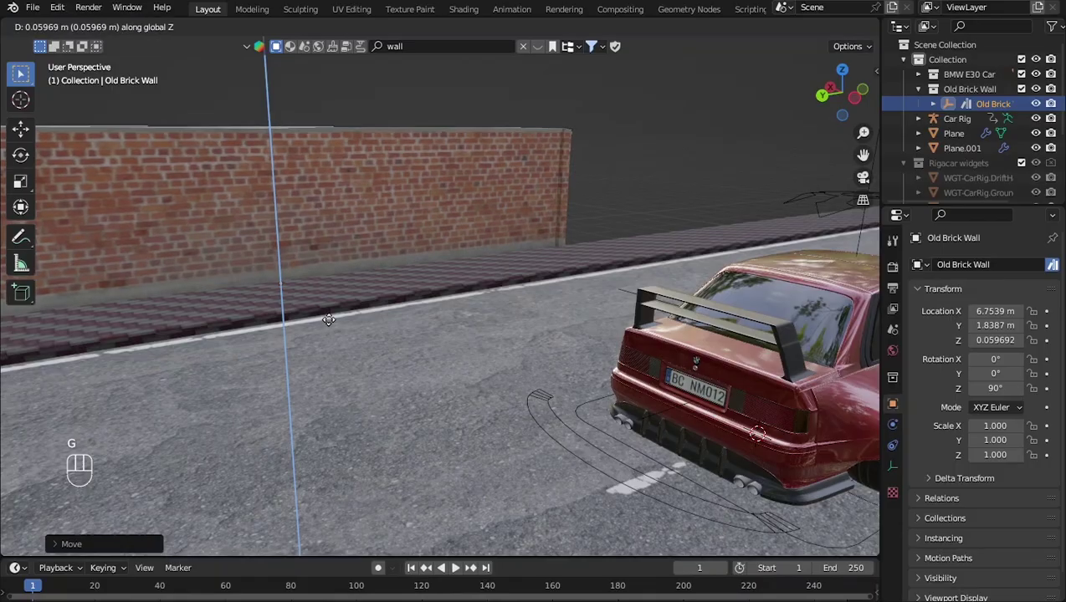
pyautogui.click(428, 284)
pyautogui.moveTo(427, 285); pyautogui.dragTo(471, 275, button='middle')
pyautogui.press('y')
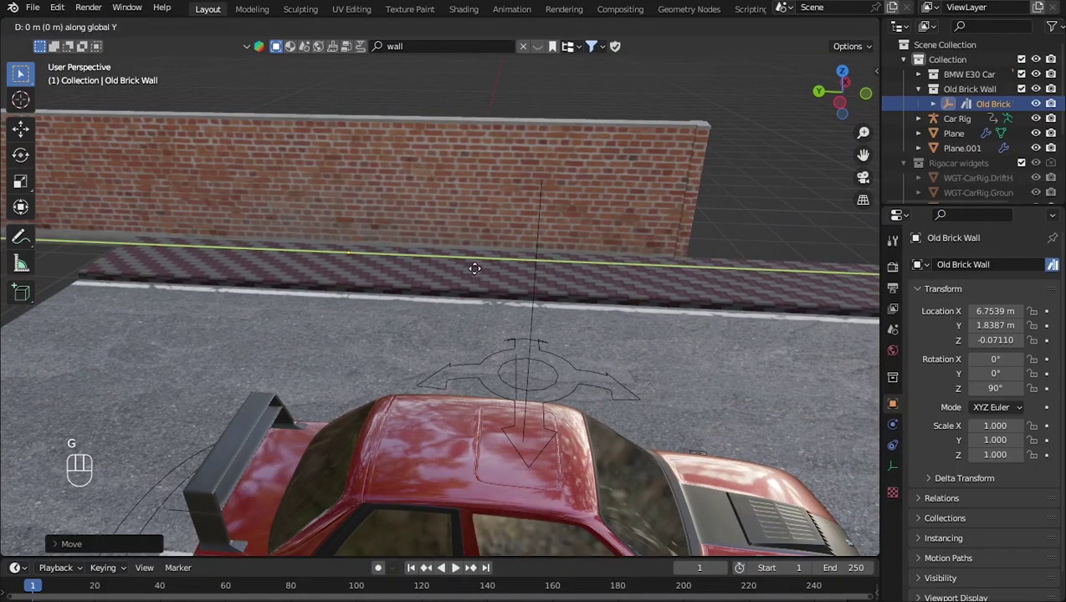
pyautogui.click(636, 277)
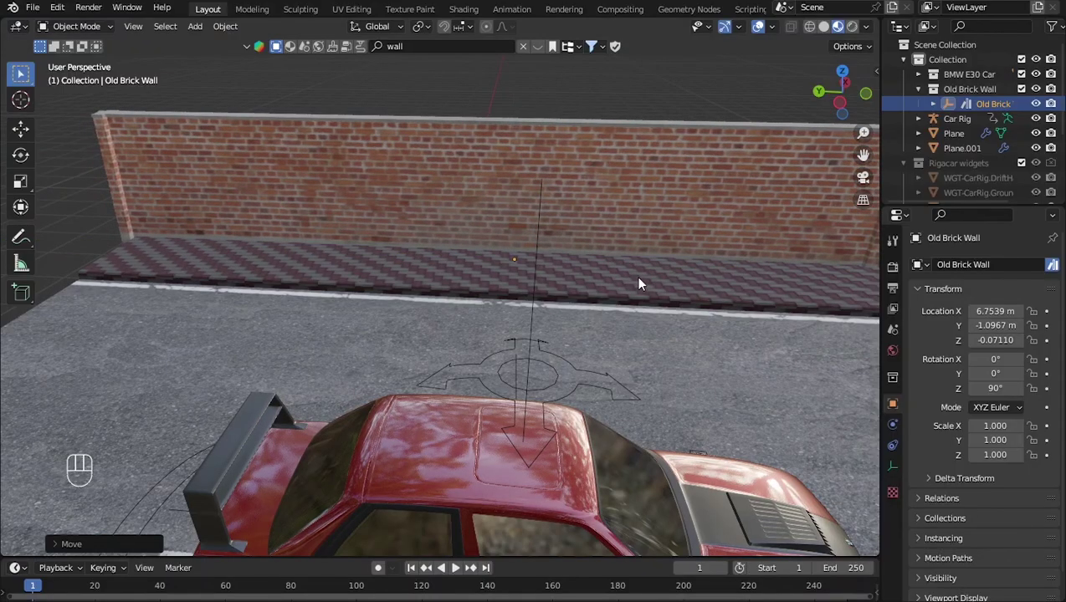
# Add an Array modifier to the wall's main brick panel, Wall-A.
pyautogui.scroll(-5, 635, 276)
pyautogui.moveTo(636, 276); pyautogui.dragTo(623, 254, button='middle')
pyautogui.keyDown('shift'); pyautogui.moveTo(705, 270); pyautogui.dragTo(527, 301, button='middle'); pyautogui.keyUp('shift')
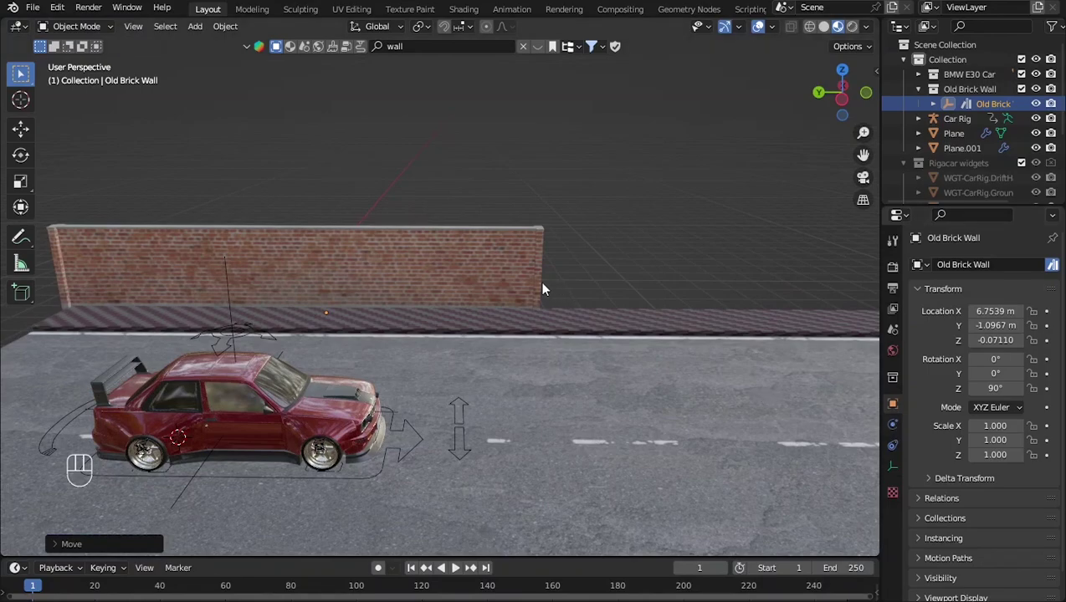
pyautogui.moveTo(602, 220); pyautogui.dragTo(466, 277)
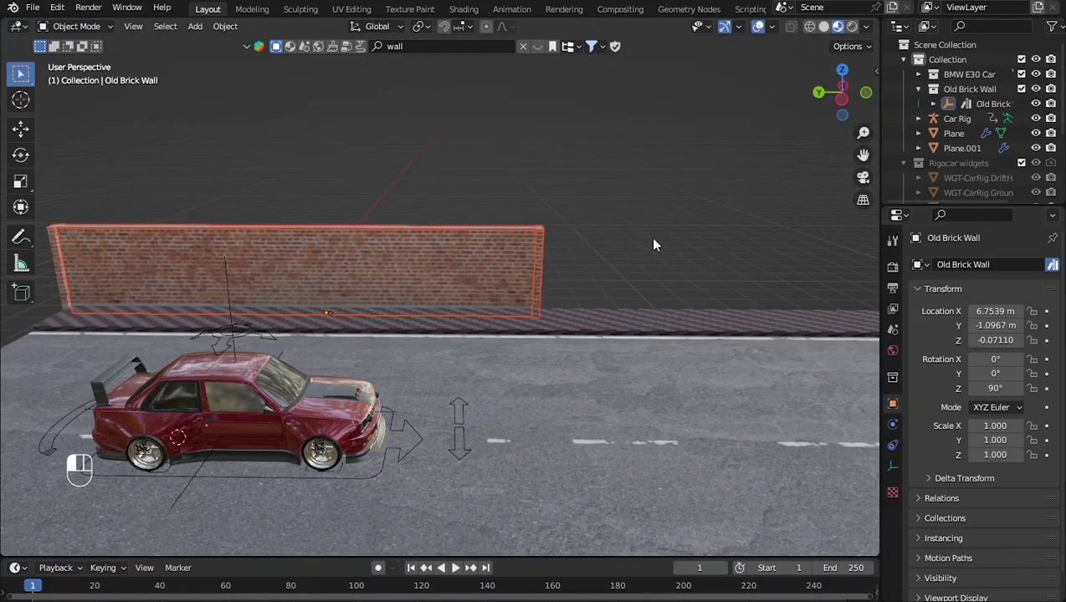
pyautogui.click(496, 267)
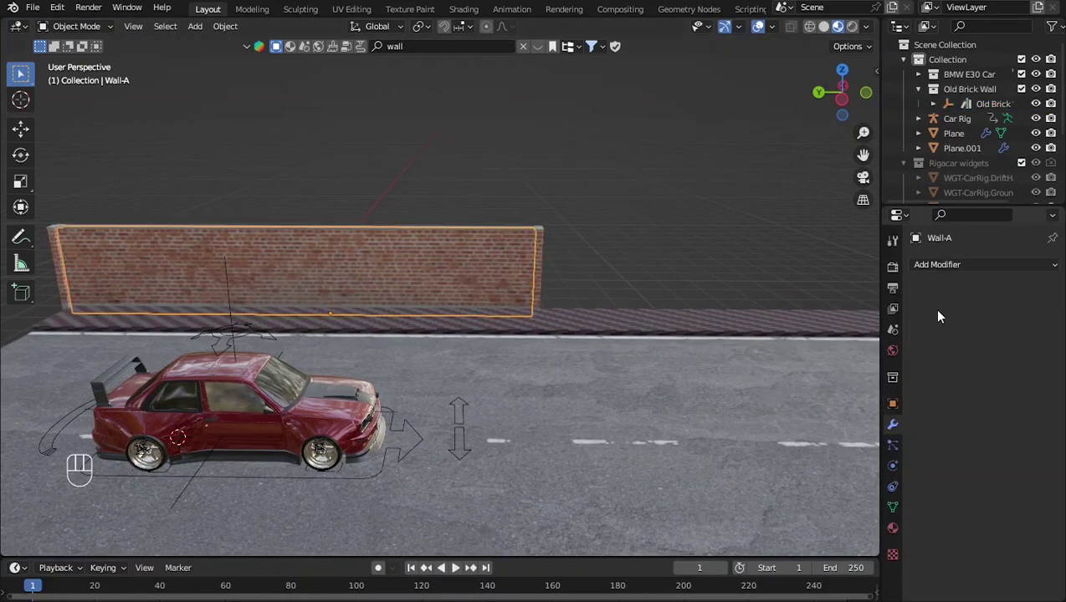
pyautogui.click(954, 266)
pyautogui.click(802, 308)
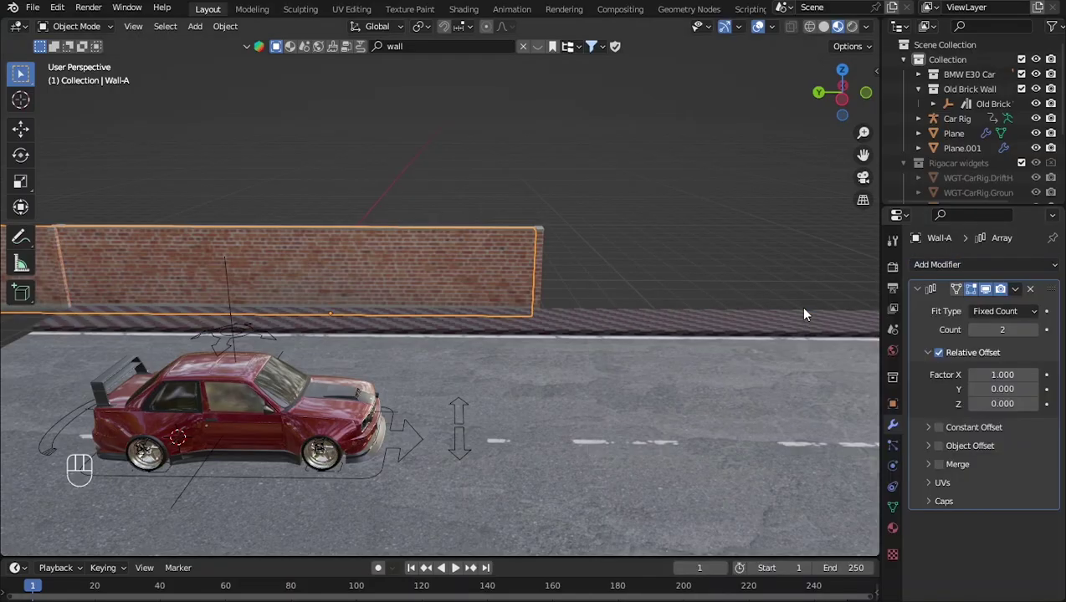
# Set the brick panel array's relative offset Factor X to -1 to extend it along the road.
pyautogui.scroll(-2, 628, 307)
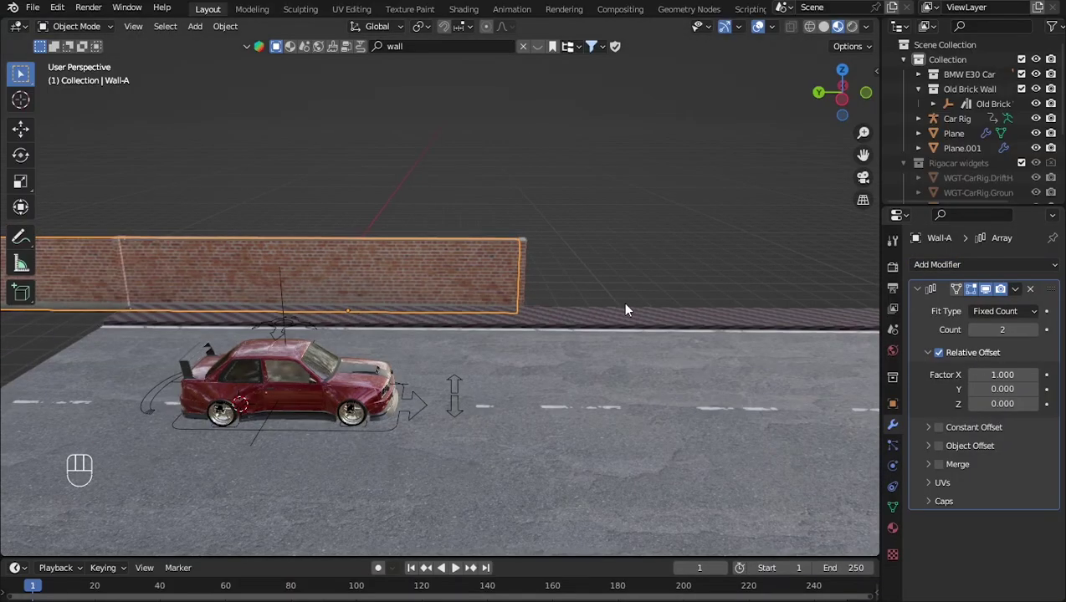
pyautogui.click(966, 376)
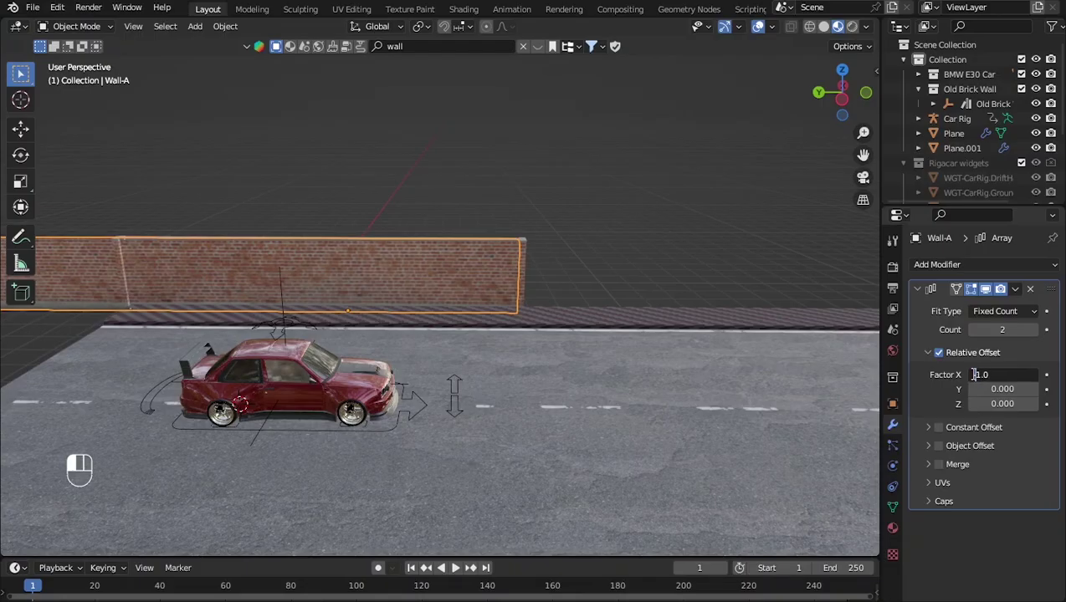
pyautogui.write('-')
pyautogui.press('Return')
pyautogui.scroll(-3, 655, 246)
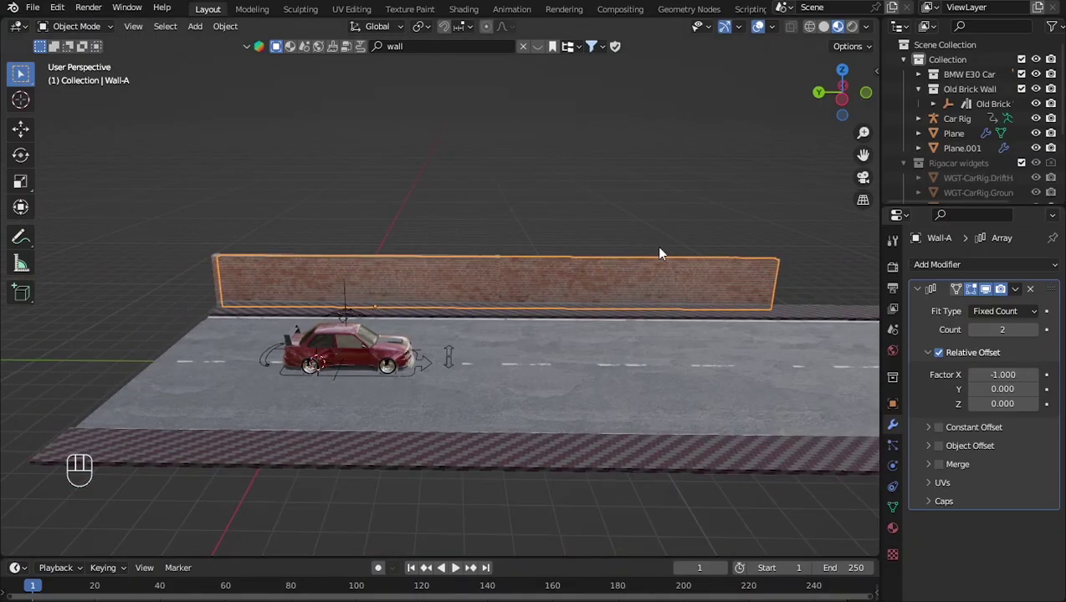
# Examine the seam between the two repeated brick panels and how the wall lines up with the footpath.
pyautogui.scroll(5, 585, 261)
pyautogui.scroll(2, 587, 263)
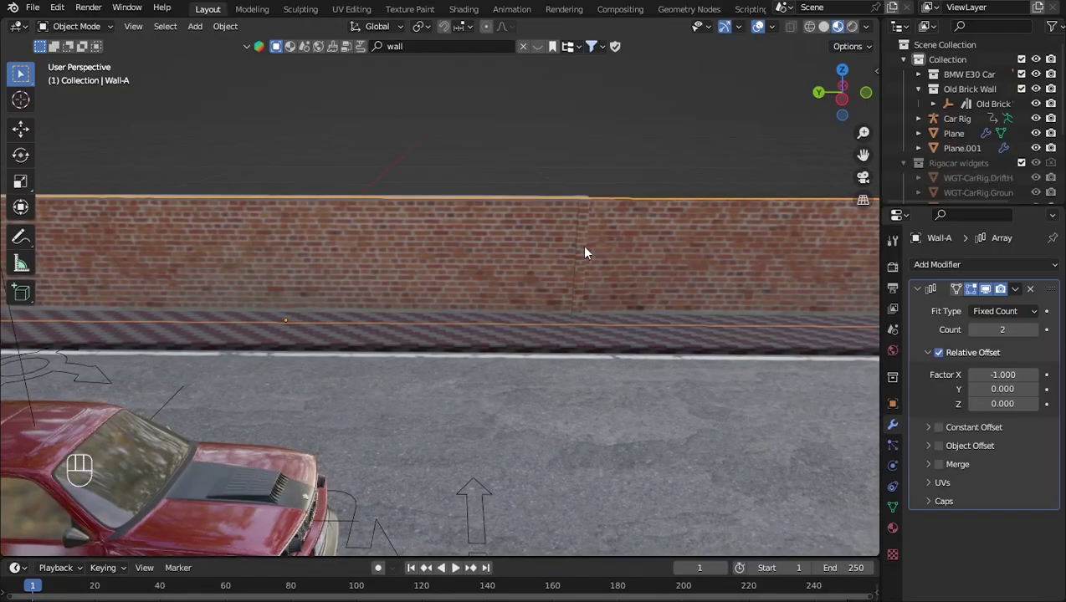
pyautogui.scroll(-3, 583, 243)
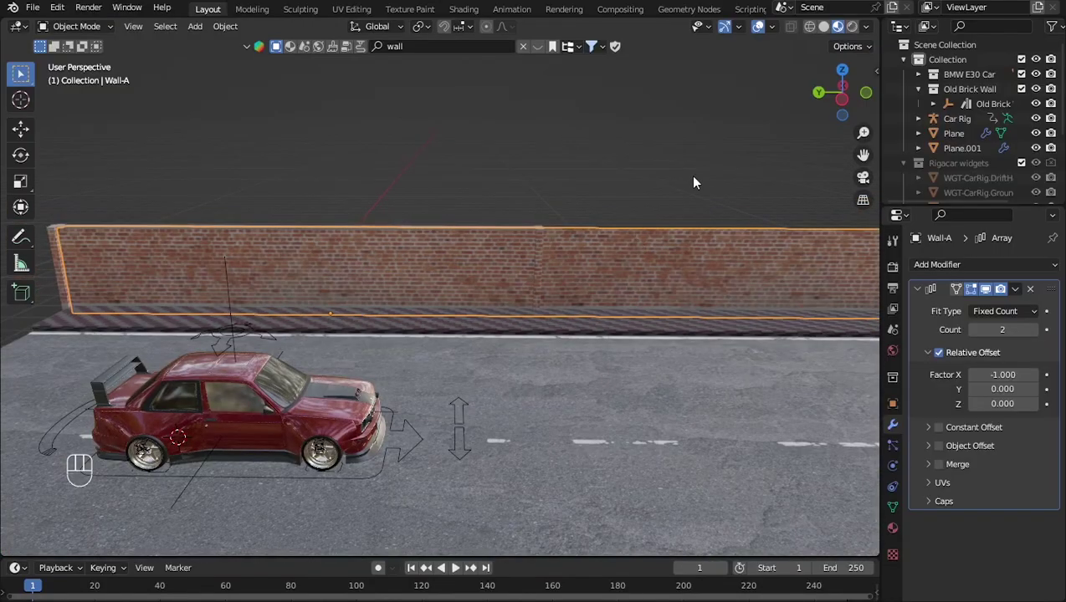
pyautogui.moveTo(694, 175); pyautogui.dragTo(714, 186, button='middle')
pyautogui.scroll(-4, 585, 274)
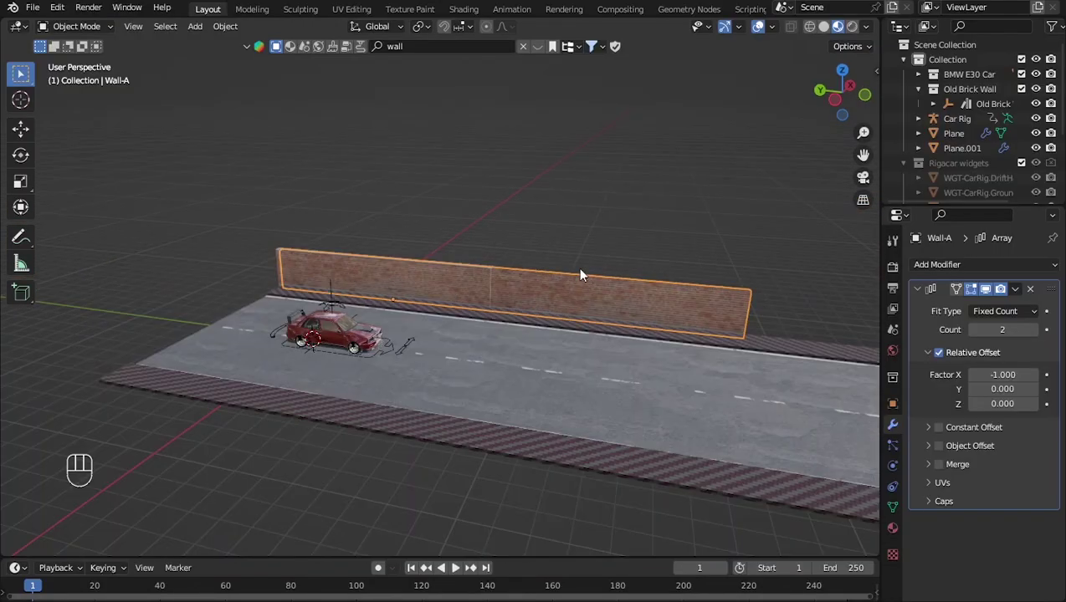
pyautogui.scroll(-4, 583, 276)
pyautogui.moveTo(595, 302); pyautogui.dragTo(626, 288, button='middle')
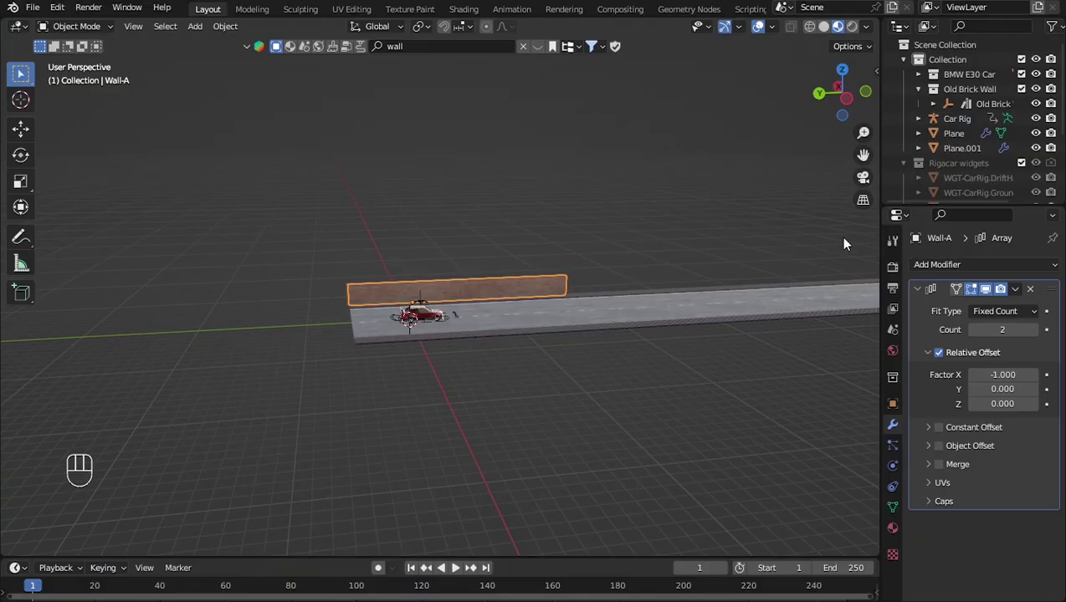
pyautogui.scroll(6, 529, 256)
pyautogui.scroll(2, 584, 252)
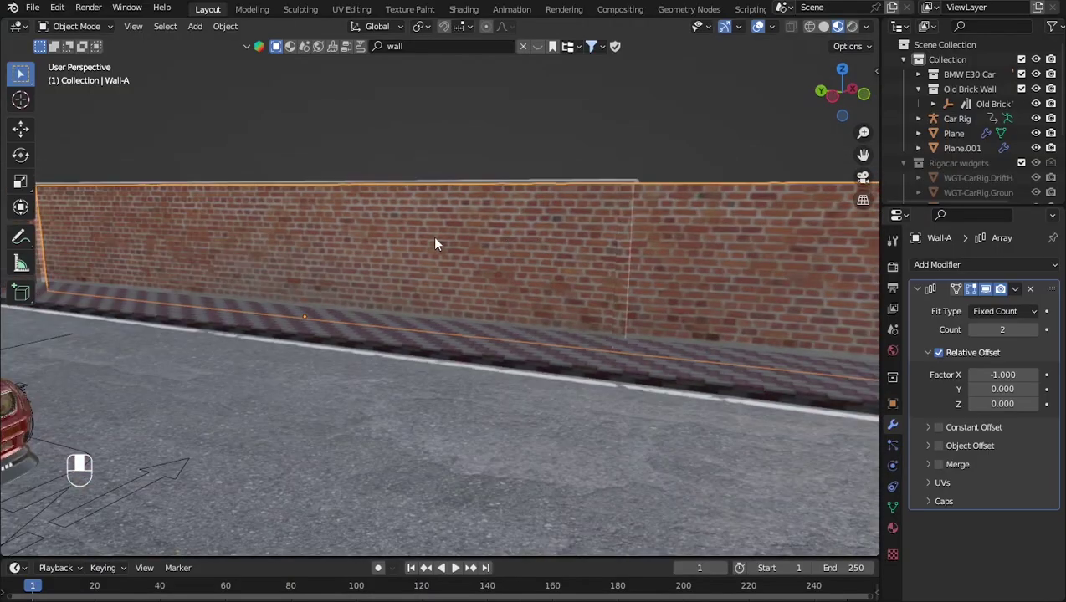
pyautogui.moveTo(434, 243); pyautogui.dragTo(573, 255, button='middle')
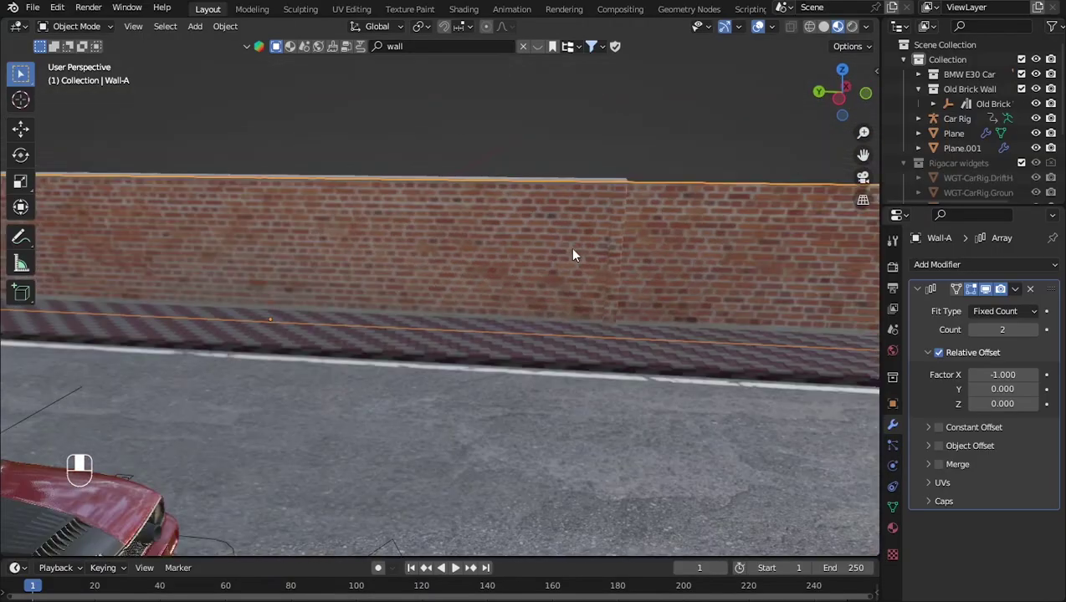
pyautogui.scroll(-5, 573, 255)
pyautogui.moveTo(517, 289); pyautogui.dragTo(509, 282, button='middle')
pyautogui.scroll(-3, 509, 283)
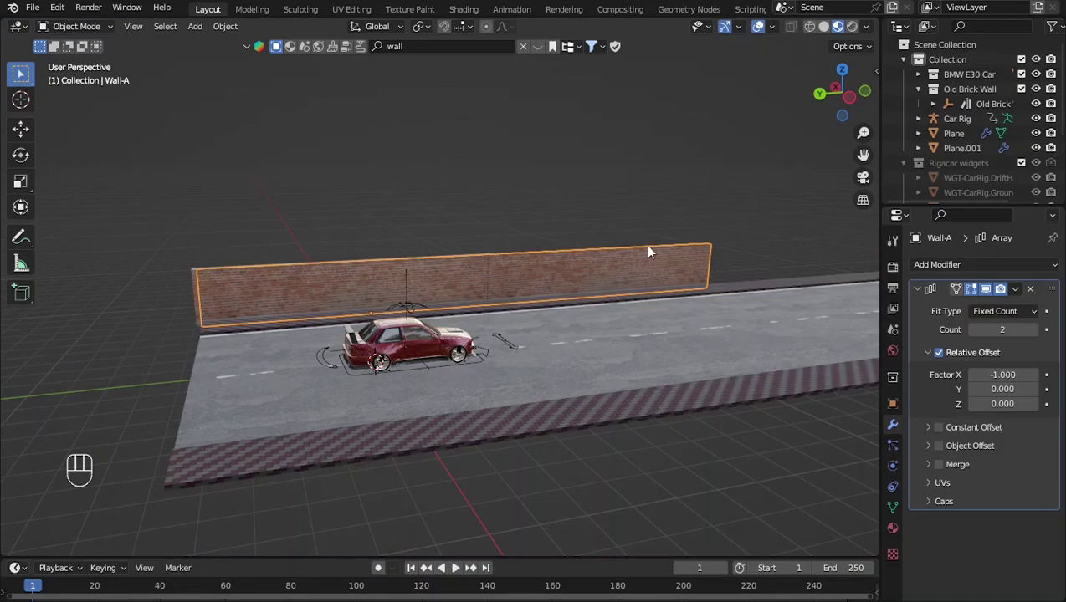
pyautogui.moveTo(648, 251); pyautogui.dragTo(637, 265, button='middle')
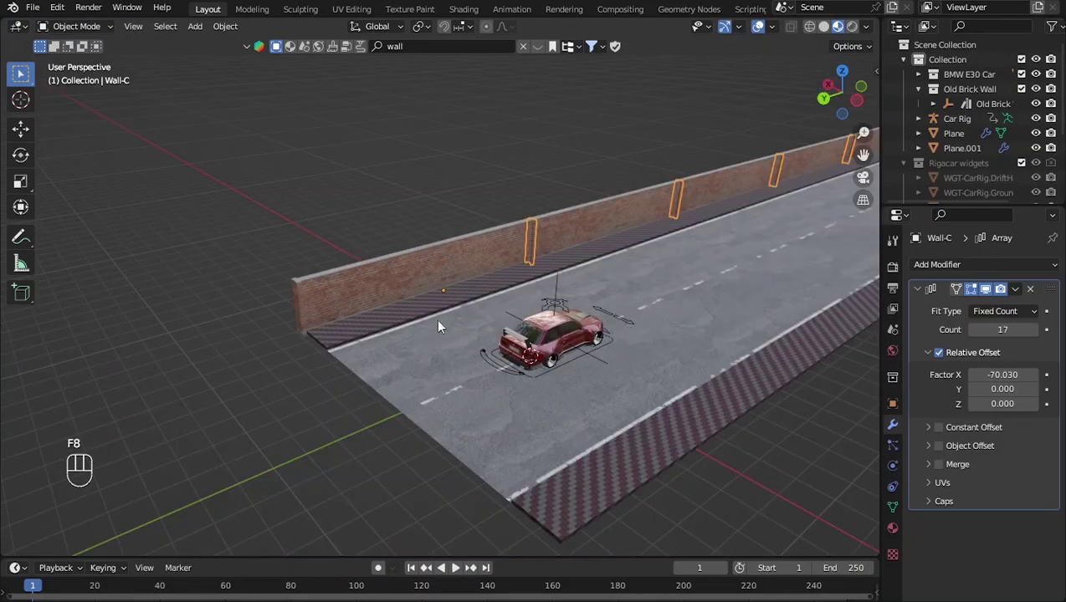
# Select the car rig and move it forward along the road on the Y axis to about -3.86 m.
pyautogui.moveTo(438, 326); pyautogui.dragTo(453, 305, button='middle')
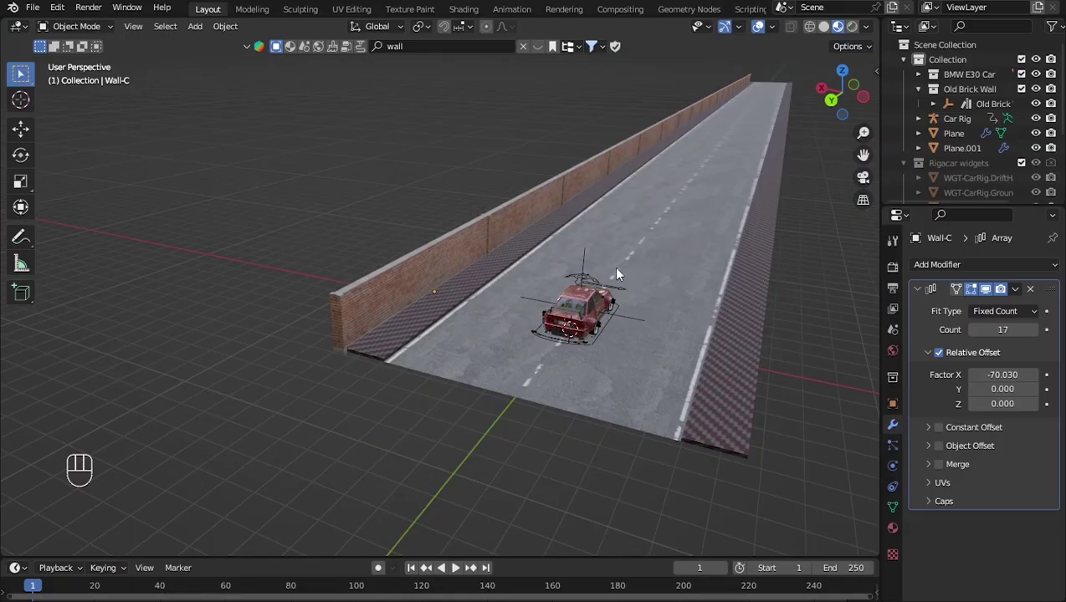
pyautogui.moveTo(613, 266); pyautogui.dragTo(444, 260, button='middle')
pyautogui.scroll(5, 405, 303)
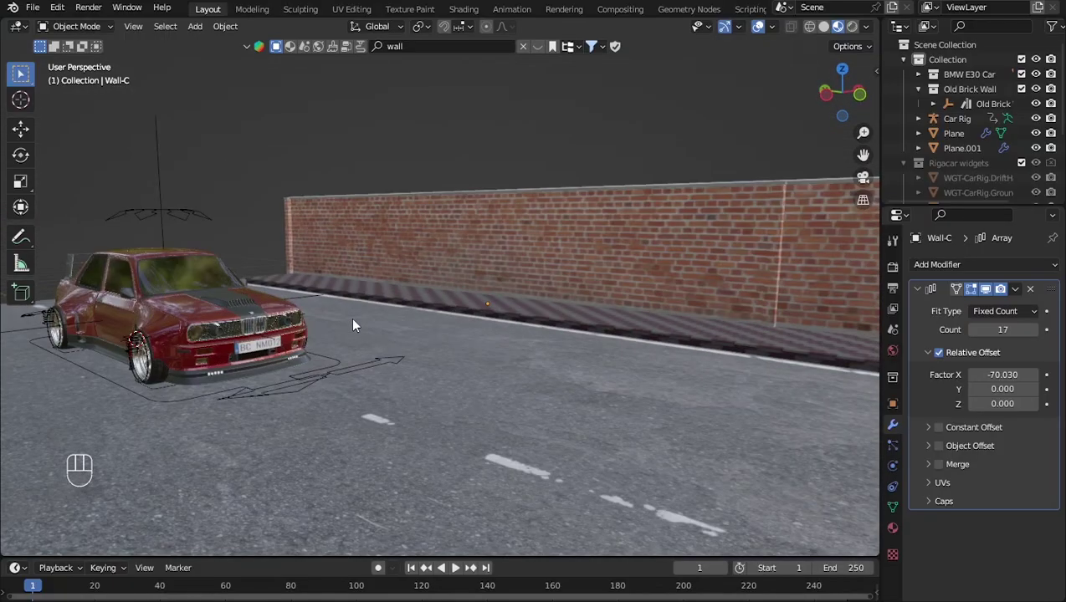
pyautogui.click(286, 389)
pyautogui.press('KP_Decimal')
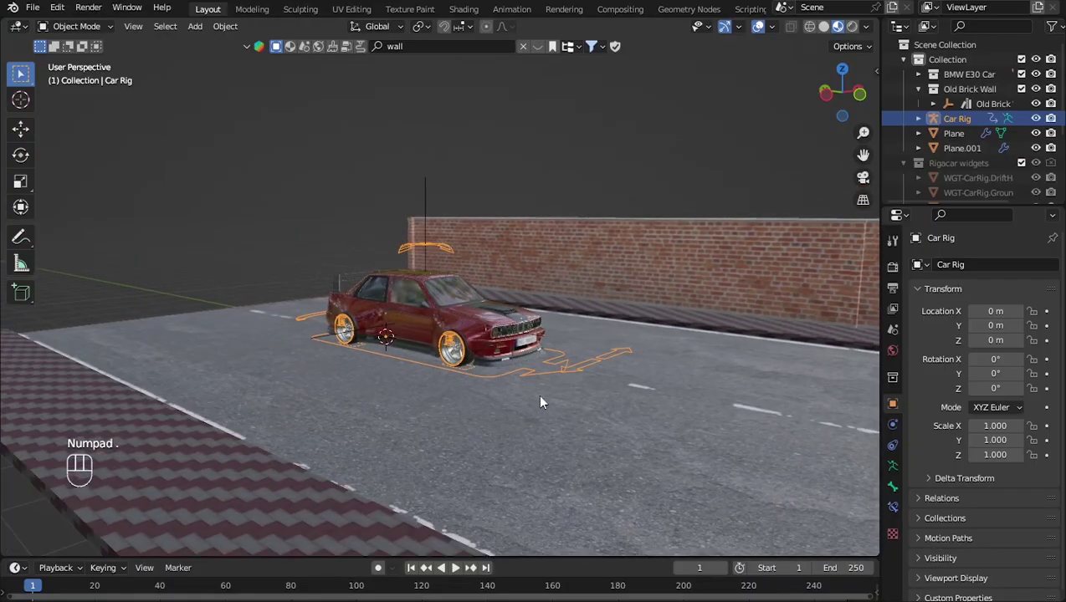
pyautogui.scroll(2, 526, 385)
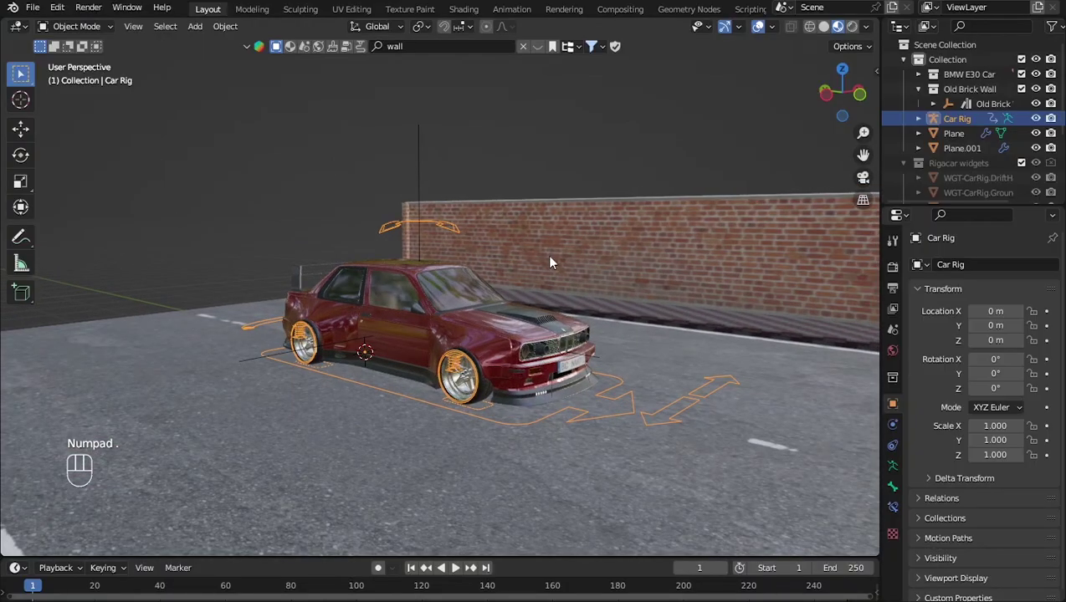
pyautogui.moveTo(546, 255); pyautogui.dragTo(447, 424, button='middle')
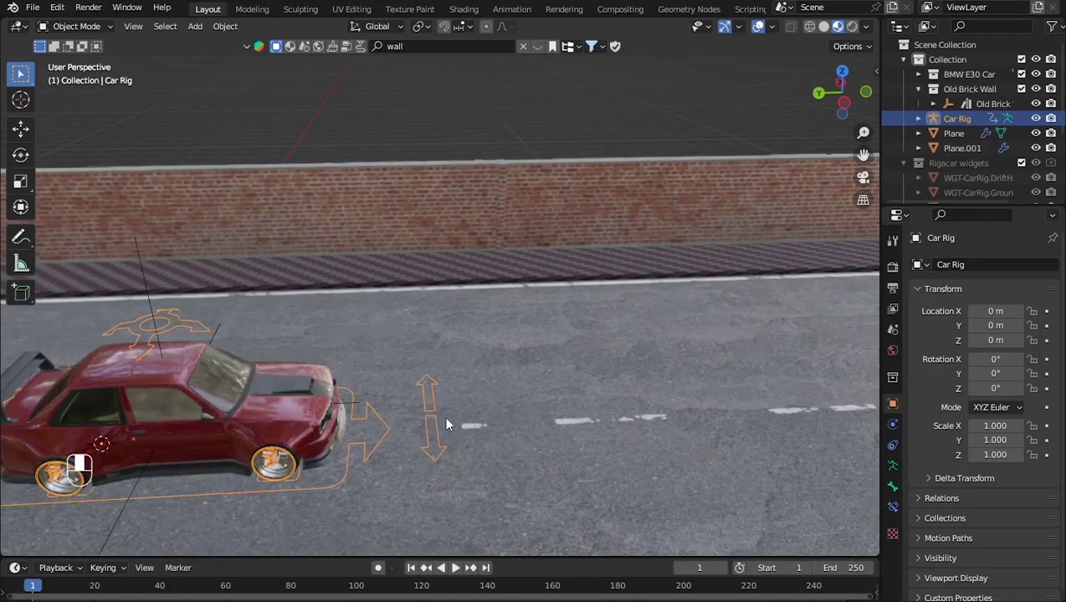
pyautogui.scroll(-2, 461, 412)
pyautogui.press('g')
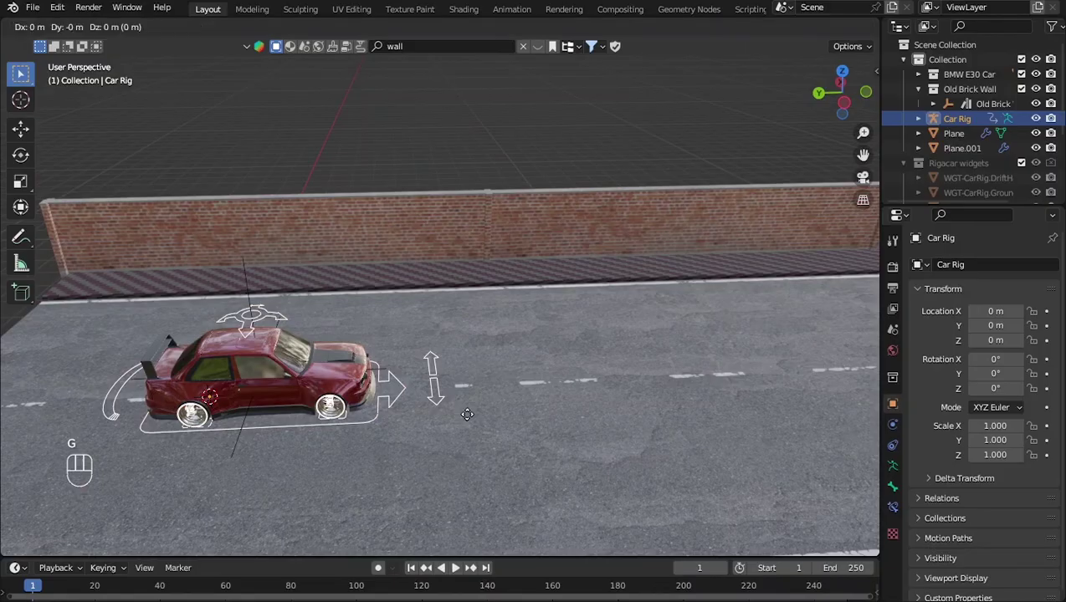
pyautogui.press('x')
pyautogui.press('y')
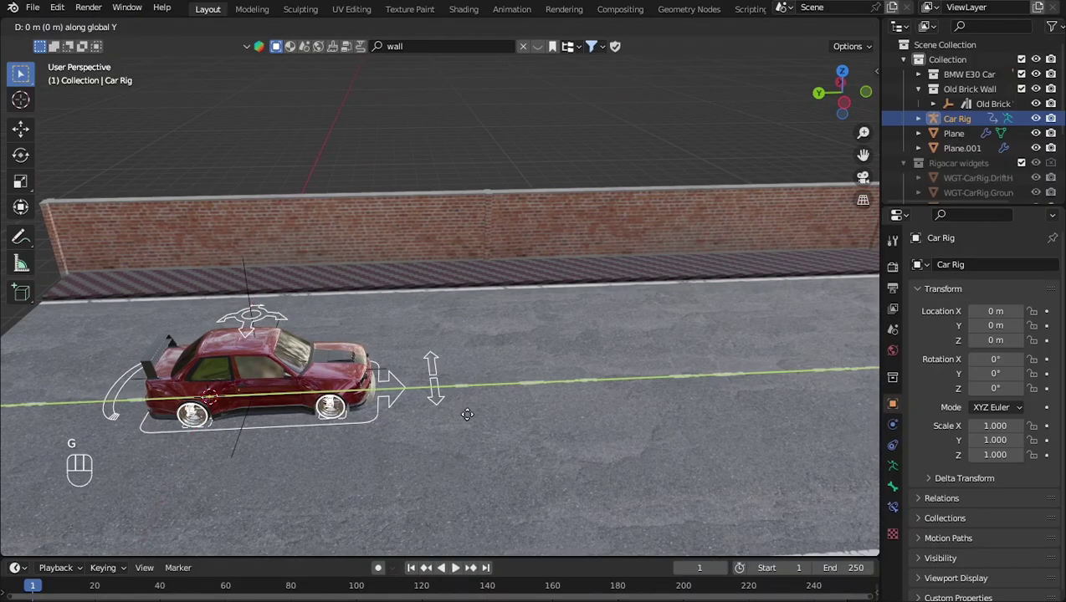
pyautogui.click(657, 428)
# Move the car rig further down the road along Y to about -13.94 m and frame it in view.
pyautogui.moveTo(656, 428); pyautogui.dragTo(589, 397, button='middle')
pyautogui.scroll(-5, 599, 305)
pyautogui.press('g')
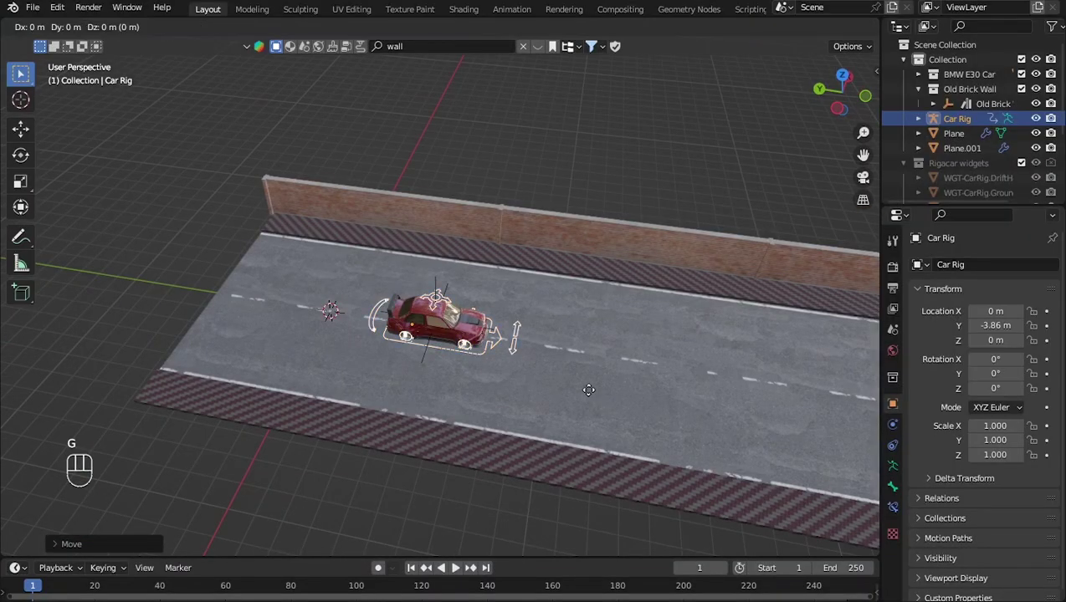
pyautogui.press('y')
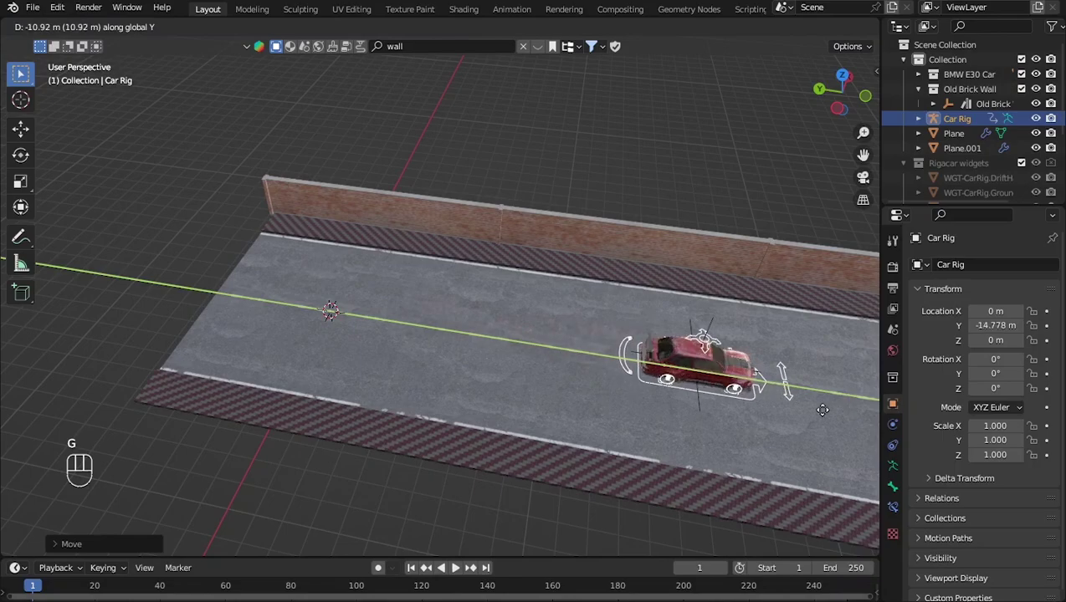
pyautogui.click(823, 416)
pyautogui.press('KP_Decimal')
pyautogui.moveTo(818, 408); pyautogui.dragTo(711, 356, button='middle')
pyautogui.scroll(3, 707, 360)
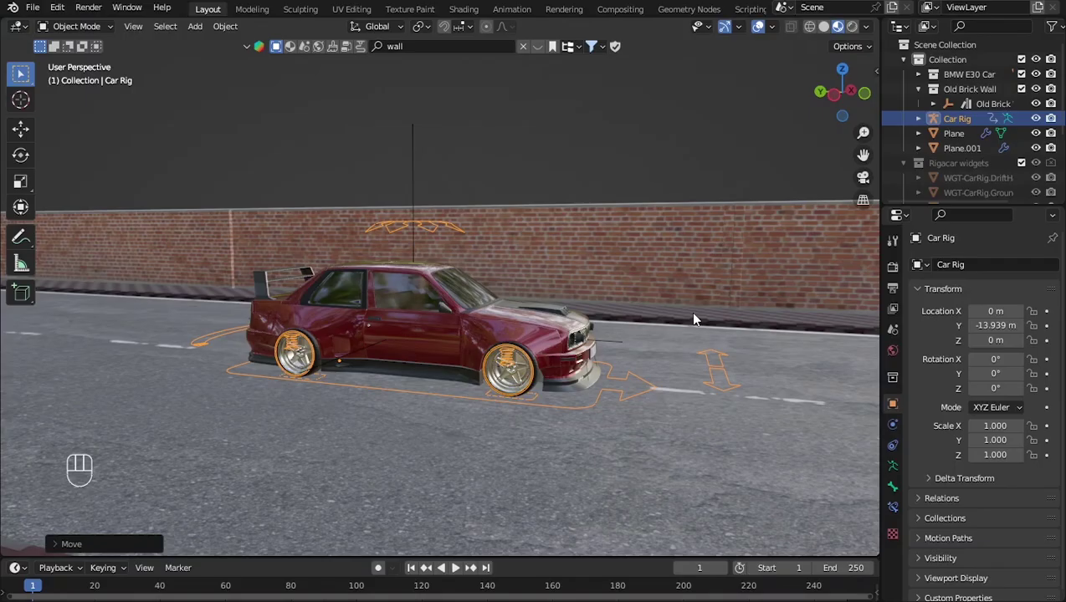
# Search the material library for footpath and apply the pale square-tile paving material to the mirrored footpaths.
pyautogui.moveTo(582, 298); pyautogui.dragTo(469, 420, button='middle')
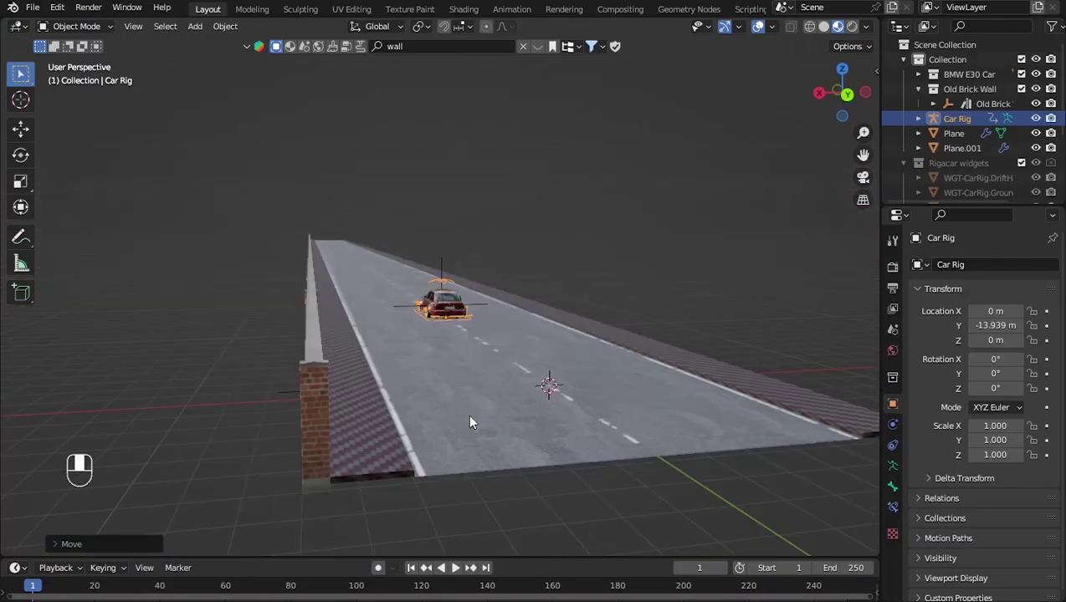
pyautogui.click(373, 443)
pyautogui.click(406, 46)
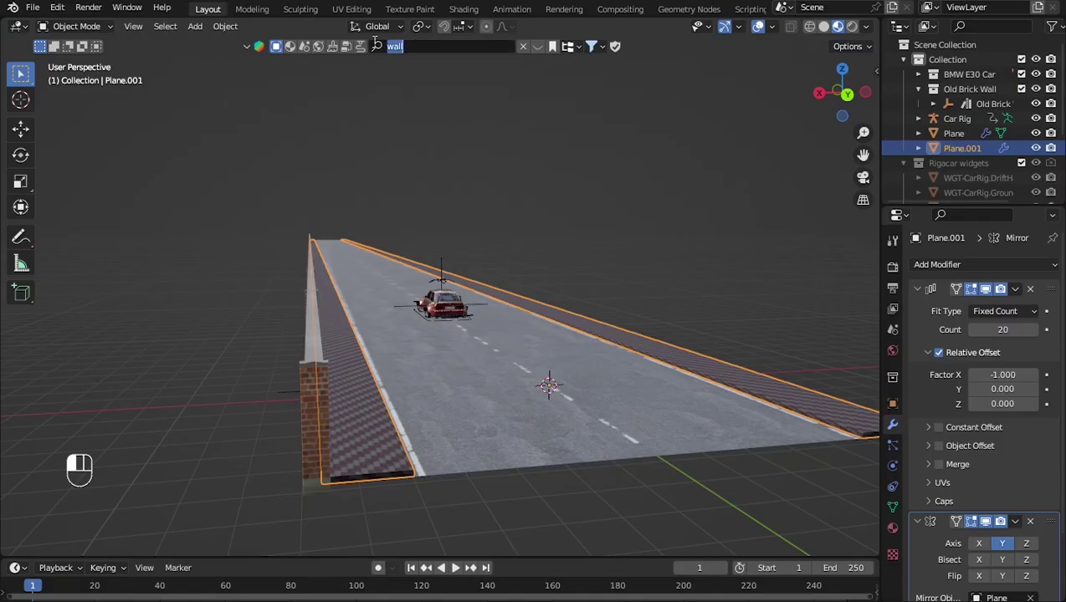
pyautogui.write('footpath')
pyautogui.press('Return')
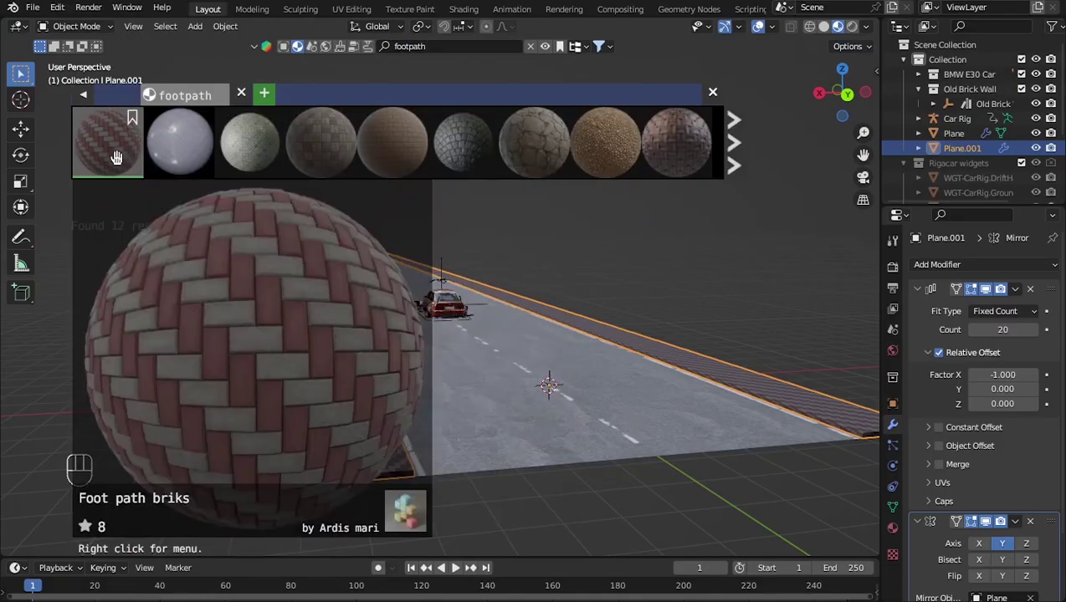
pyautogui.click(729, 163)
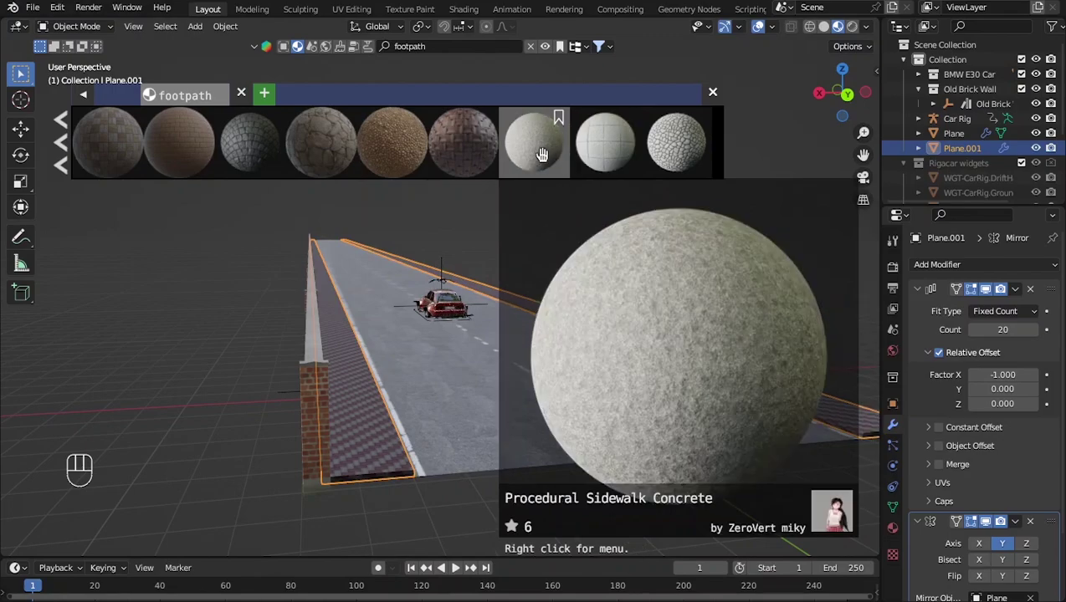
pyautogui.moveTo(600, 154); pyautogui.dragTo(349, 428)
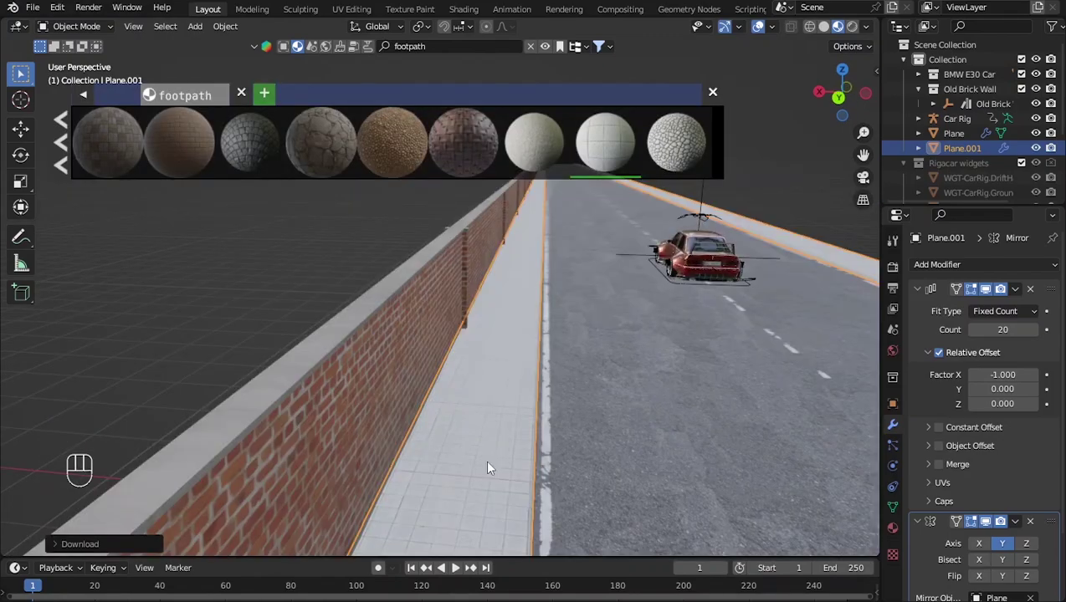
# Examine the footpaths' new paving from both sides of the road and beside the brick wall.
pyautogui.scroll(-6, 486, 458)
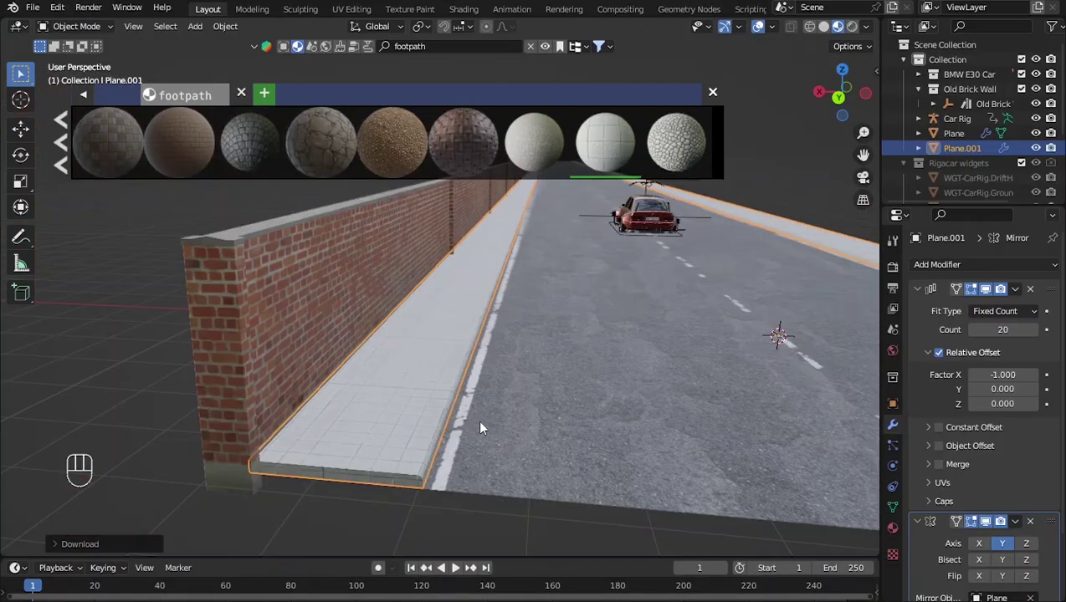
pyautogui.moveTo(481, 428); pyautogui.dragTo(588, 383, button='middle')
pyautogui.moveTo(511, 376); pyautogui.dragTo(435, 269, button='middle')
pyautogui.moveTo(537, 348); pyautogui.dragTo(369, 324, button='middle')
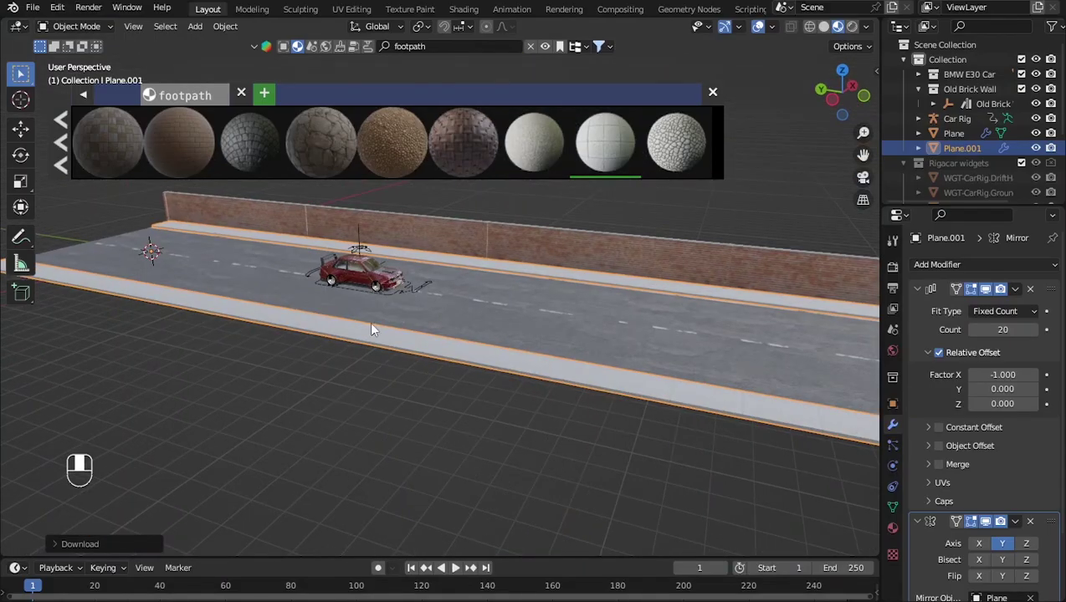
pyautogui.scroll(-2, 594, 303)
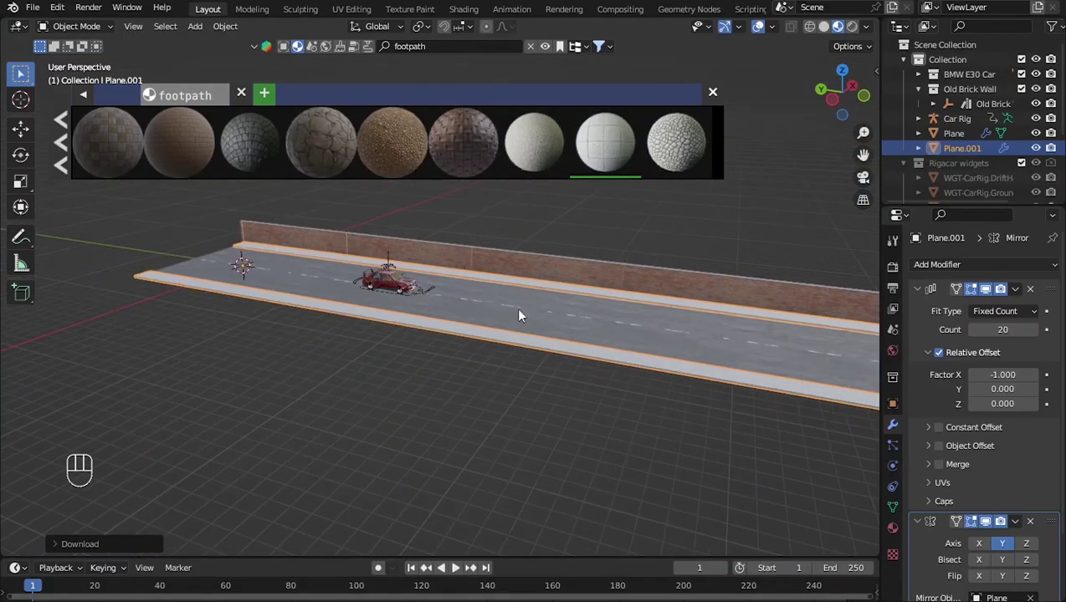
pyautogui.scroll(3, 431, 295)
pyautogui.keyDown('shift'); pyautogui.moveTo(373, 289); pyautogui.dragTo(582, 418, button='middle'); pyautogui.keyUp('shift')
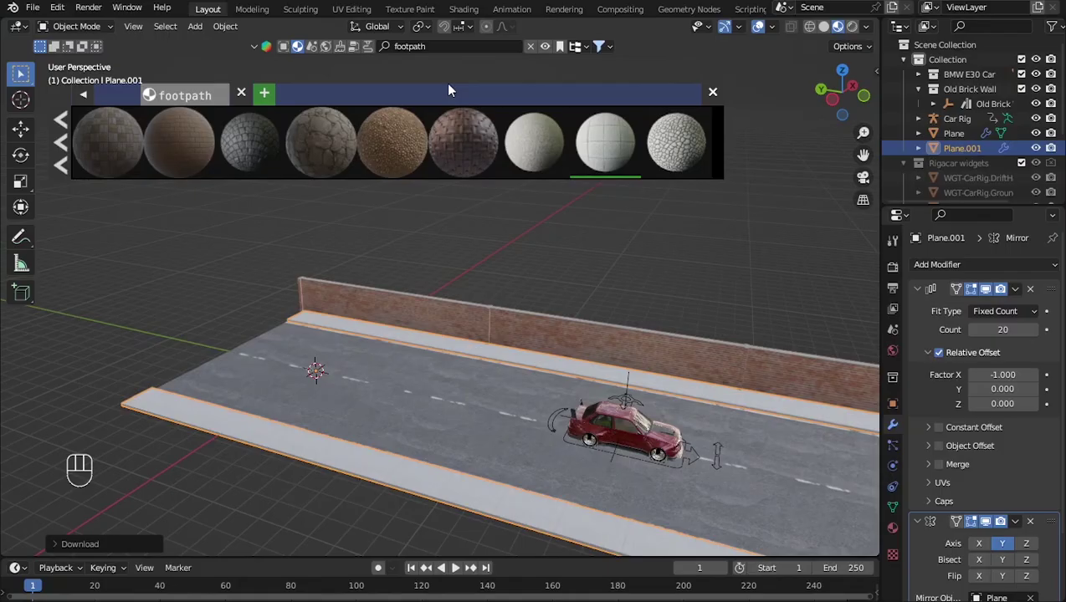
# Switch the asset search from materials to models and search for light.
pyautogui.click(282, 46)
pyautogui.click(389, 47)
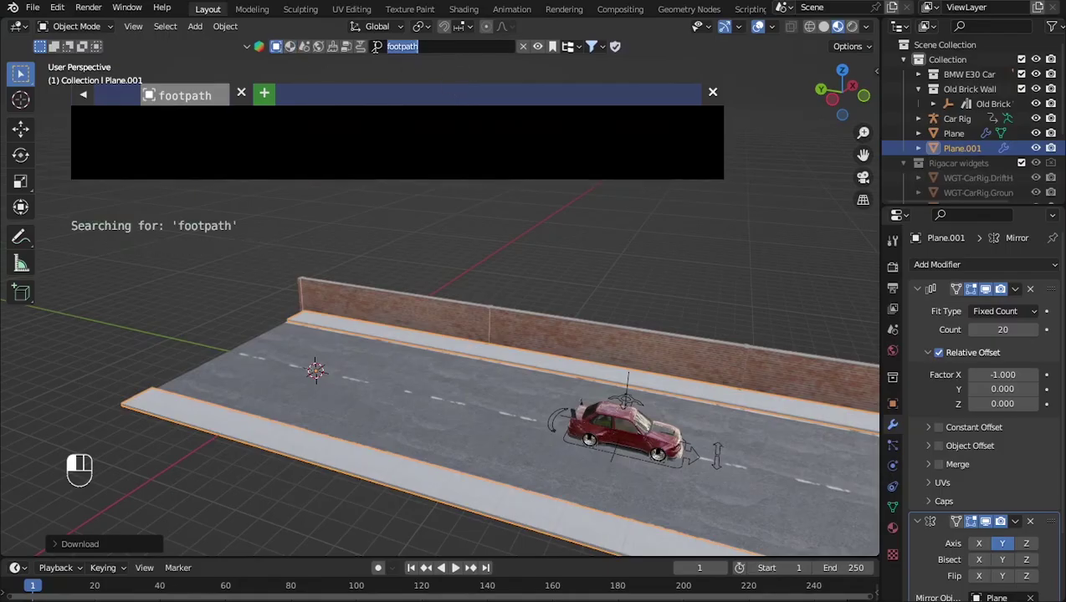
pyautogui.press('BackSpace')
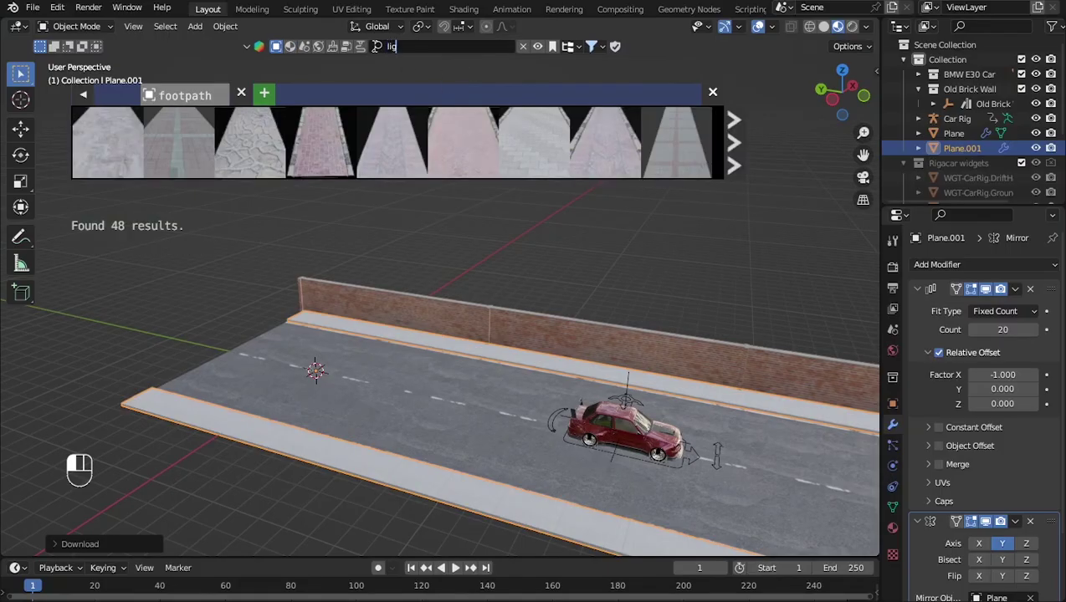
pyautogui.write('light')
pyautogui.press('Return')
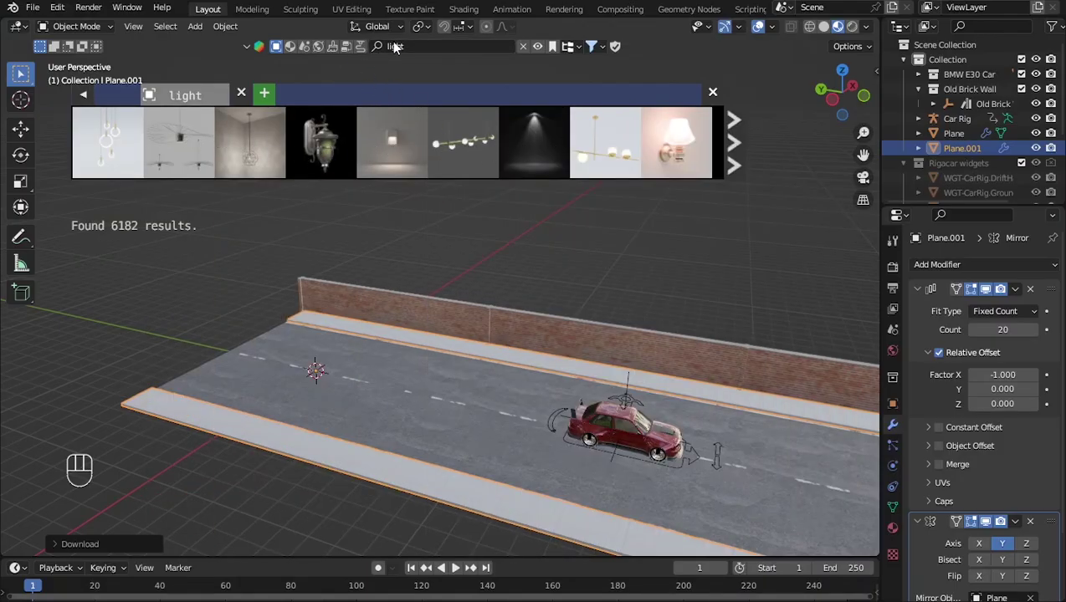
# Refine the model search to road light and preview the street lamp models.
pyautogui.click(387, 44)
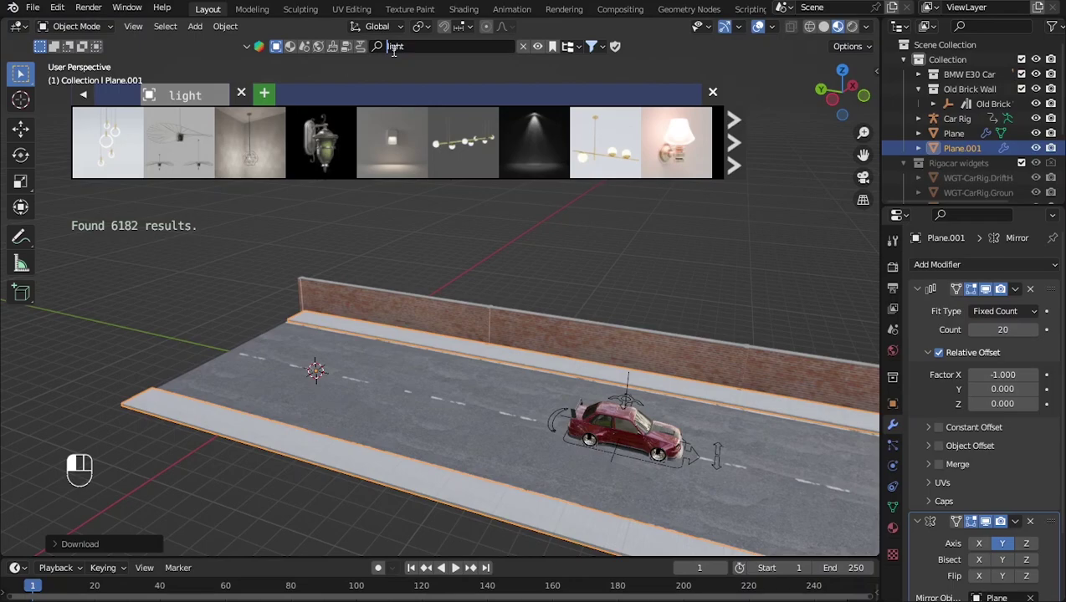
pyautogui.write('road')
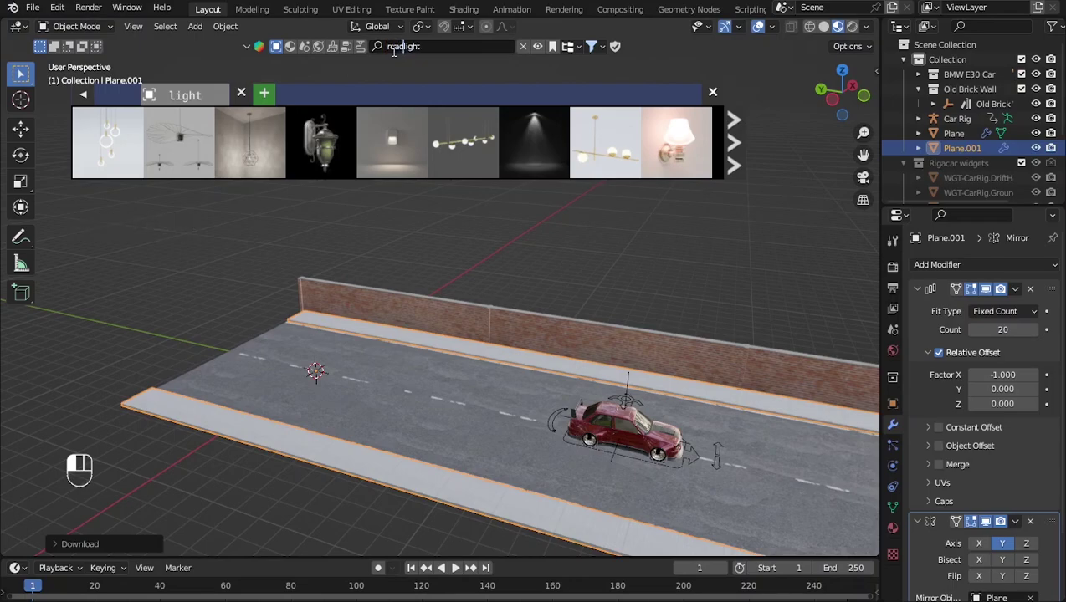
pyautogui.press('Return')
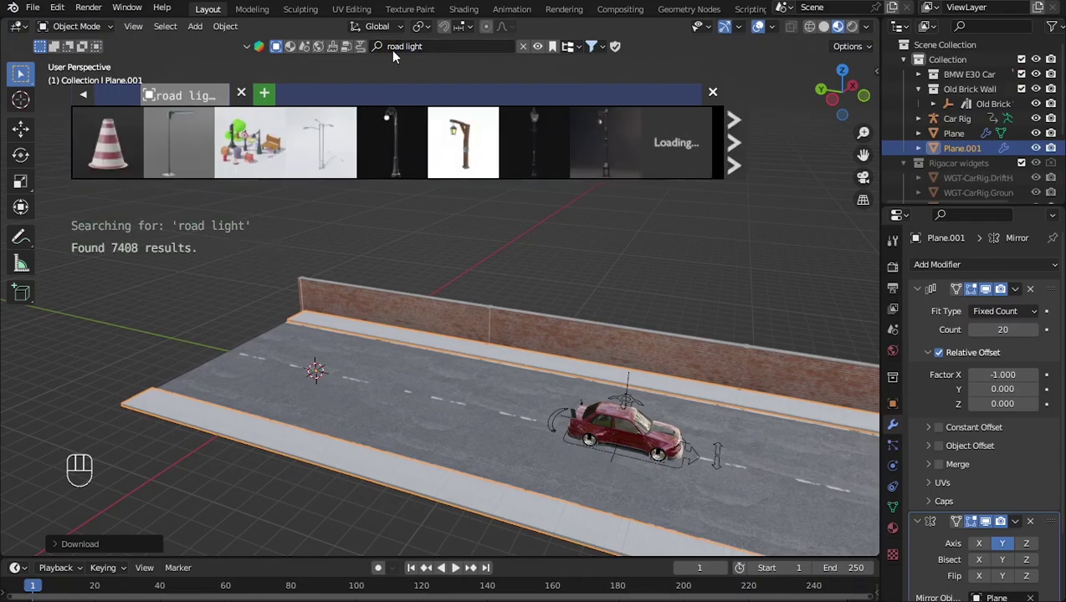
pyautogui.moveTo(389, 123)
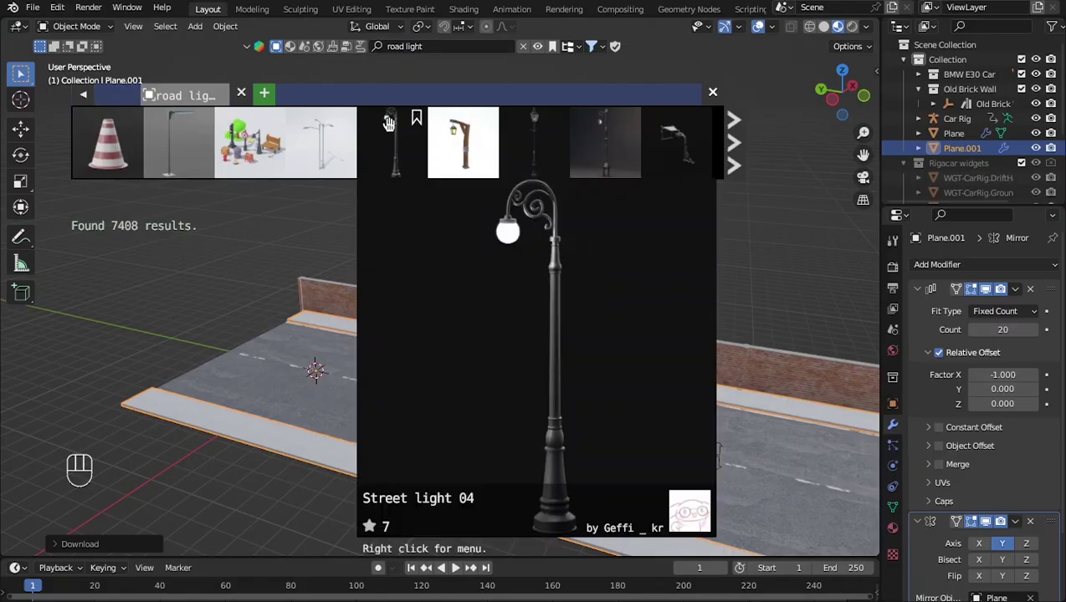
pyautogui.moveTo(583, 162)
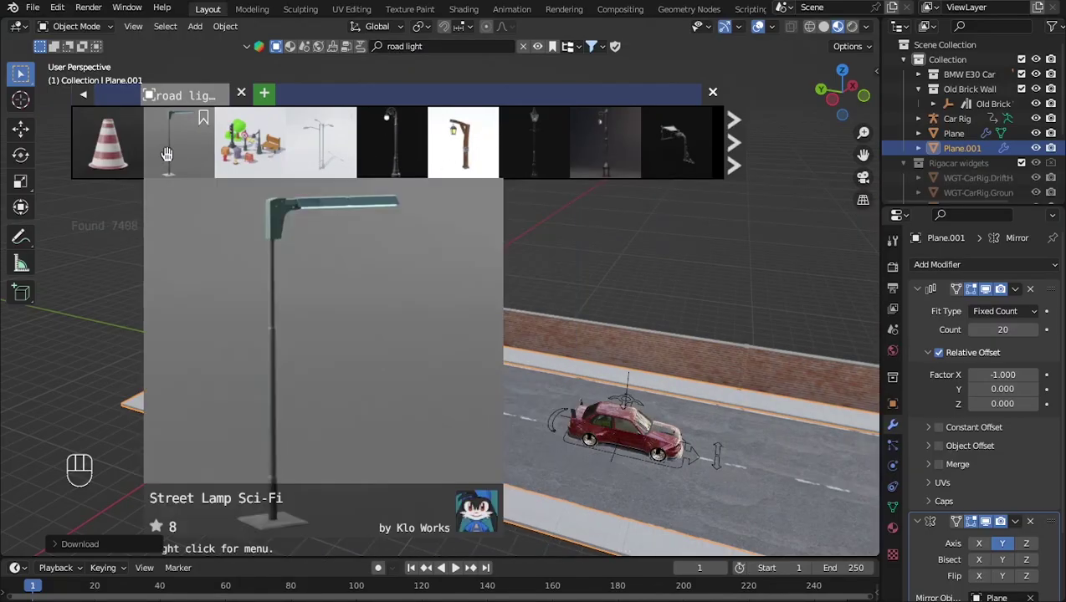
# Browse through the road light model results and return to the first group of street lamps.
pyautogui.moveTo(686, 139)
pyautogui.click(733, 144)
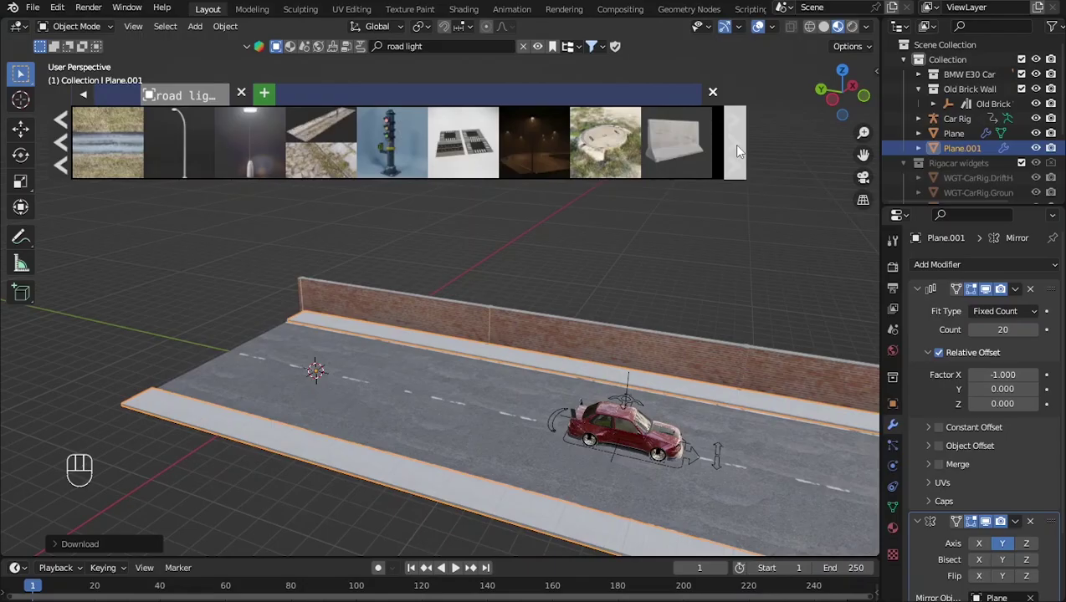
pyautogui.click(733, 144)
pyautogui.click(733, 144)
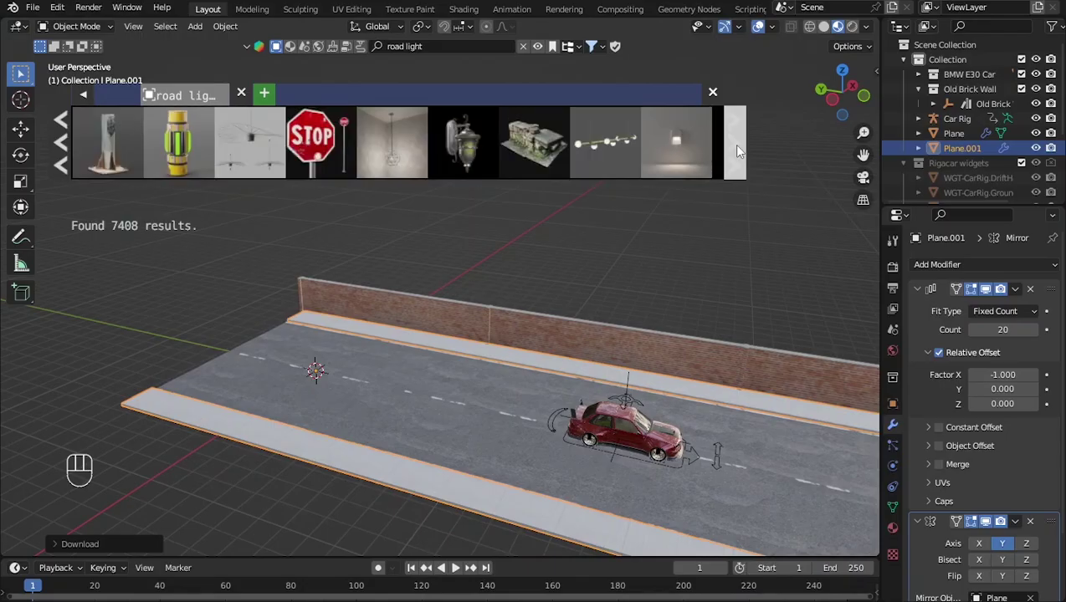
pyautogui.click(735, 147)
pyautogui.click(735, 147)
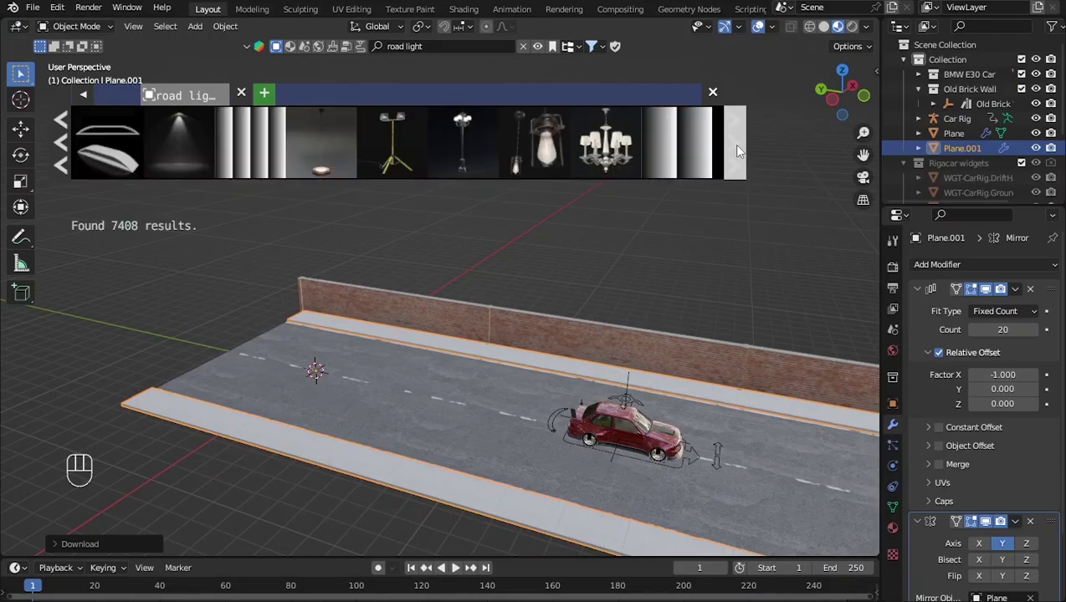
pyautogui.click(734, 147)
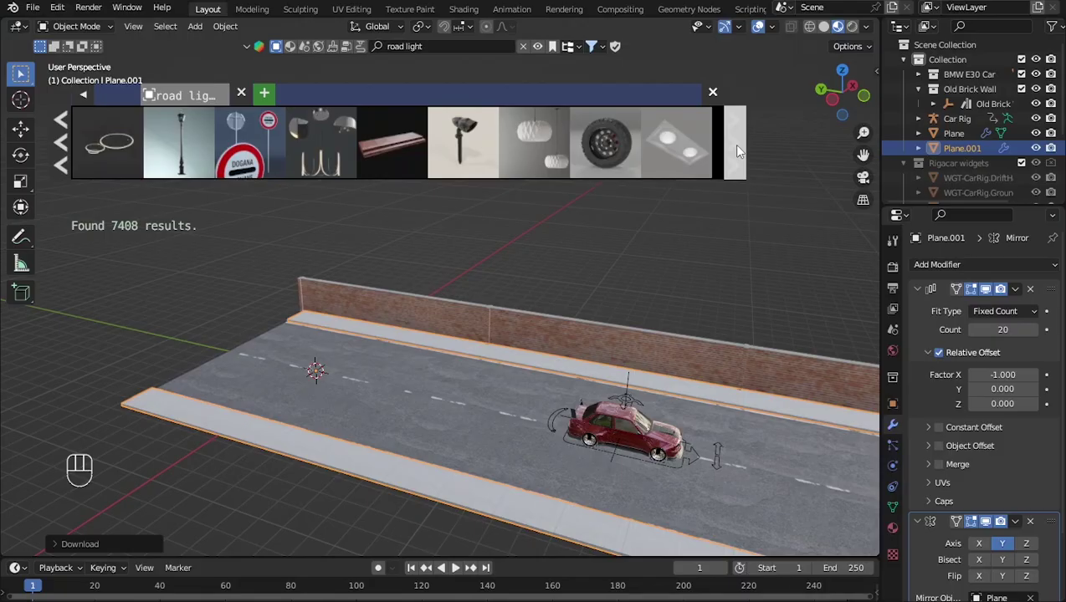
pyautogui.click(735, 146)
pyautogui.click(736, 148)
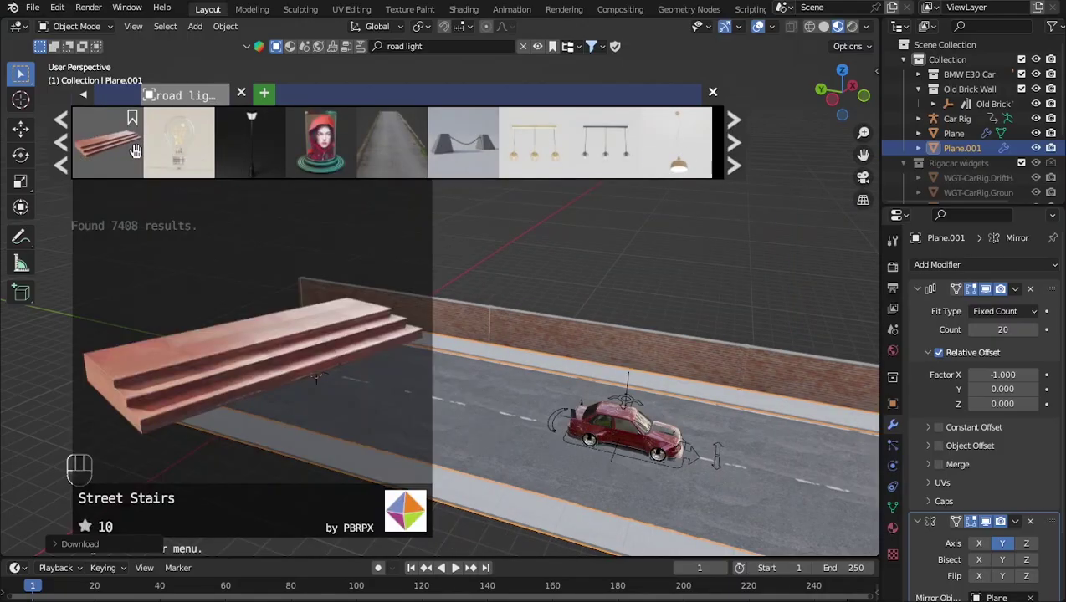
pyautogui.click(56, 144)
pyautogui.click(57, 147)
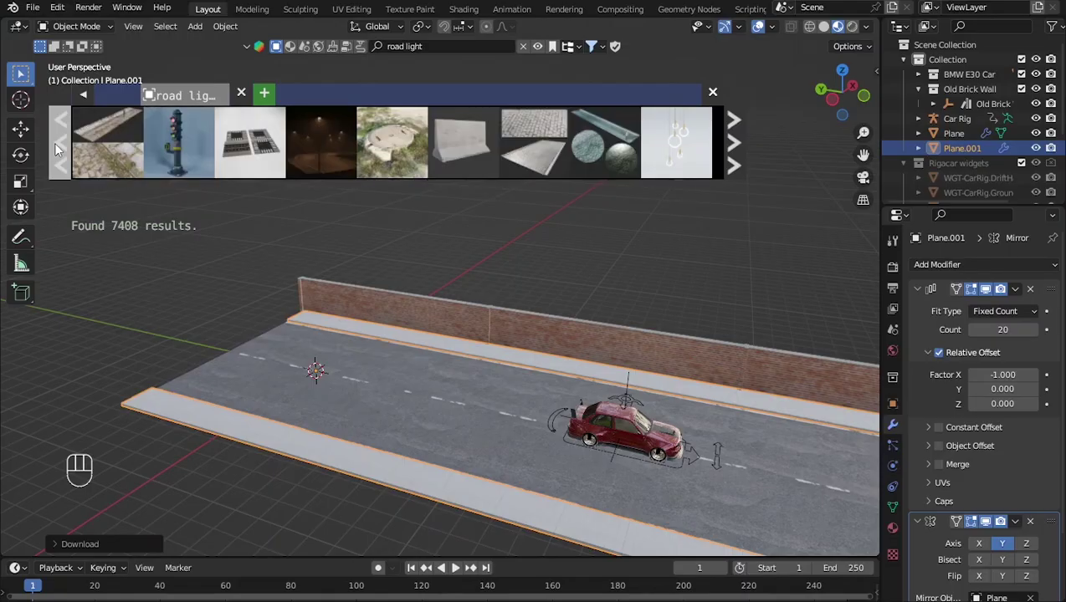
pyautogui.click(56, 145)
# Place the Street light 04 model on the far footpath near the end of the brick wall and close the asset results.
pyautogui.moveTo(391, 159)
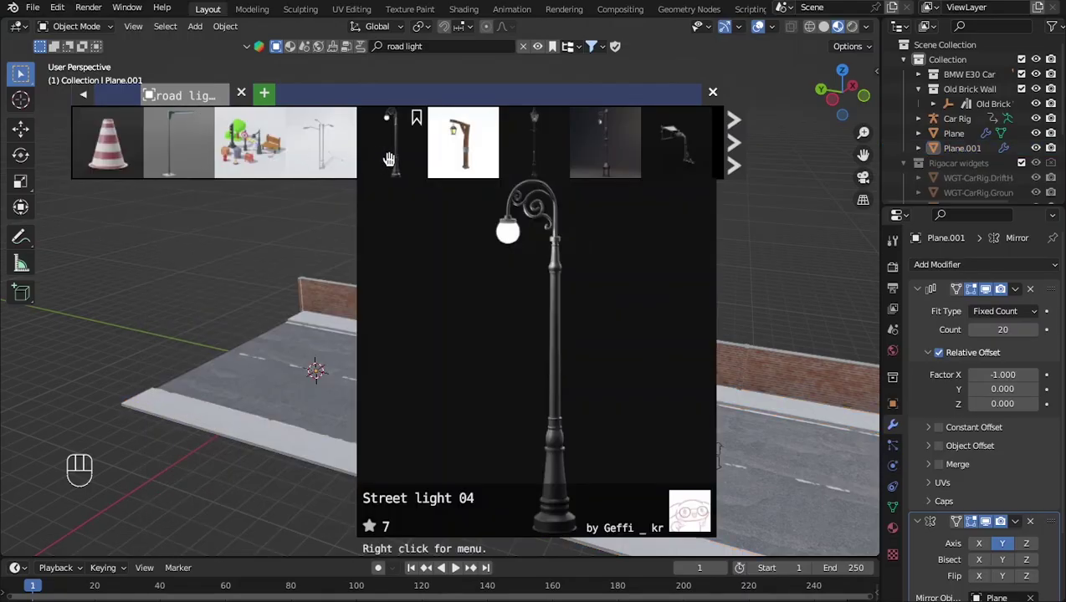
pyautogui.moveTo(389, 159); pyautogui.dragTo(332, 321)
pyautogui.click(328, 323)
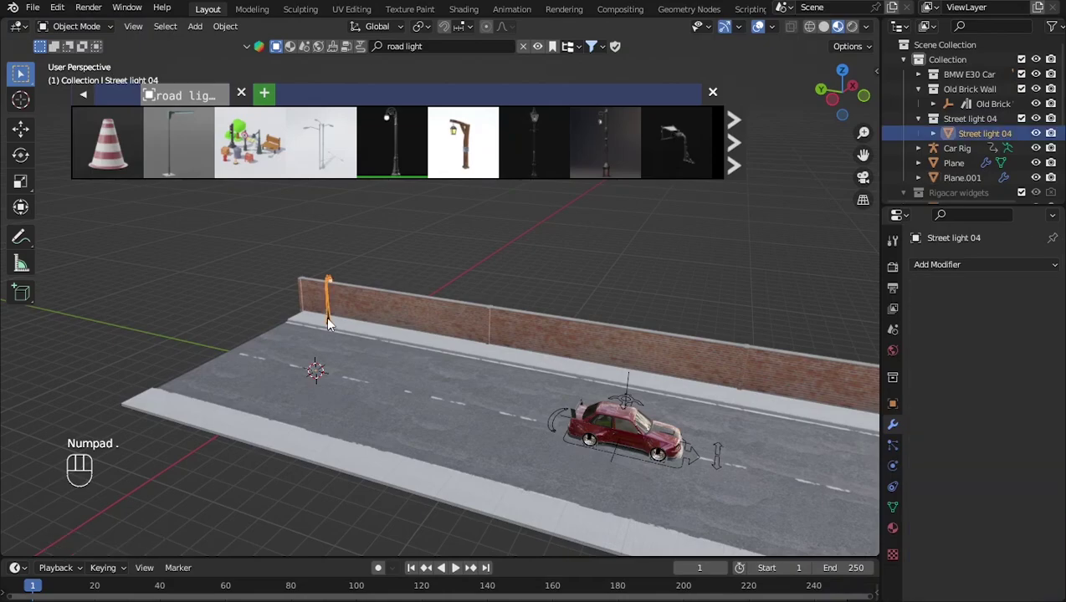
pyautogui.press('KP_Decimal')
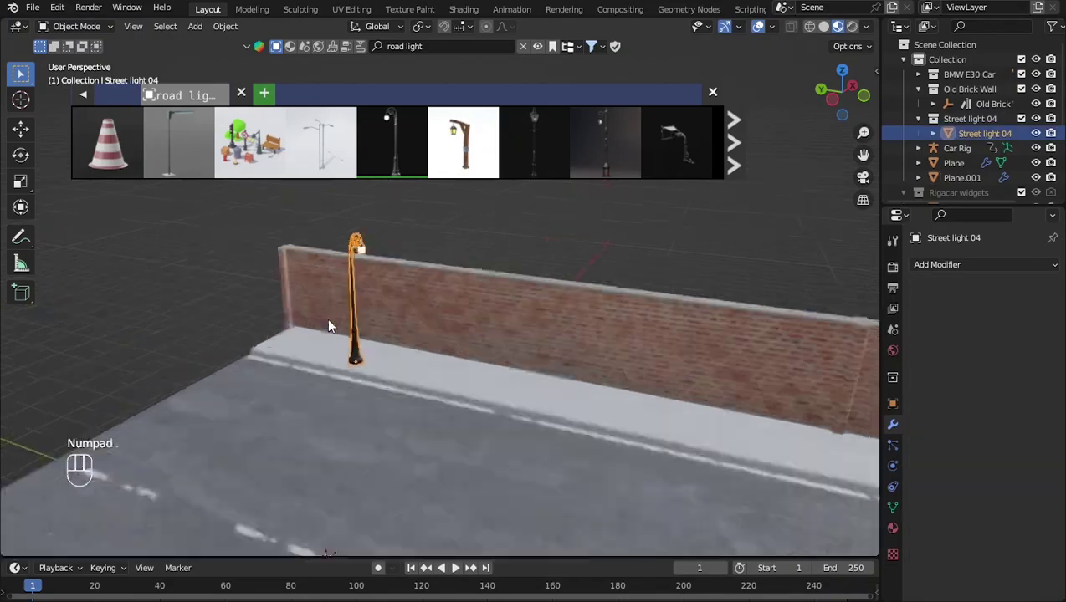
pyautogui.scroll(-3, 492, 355)
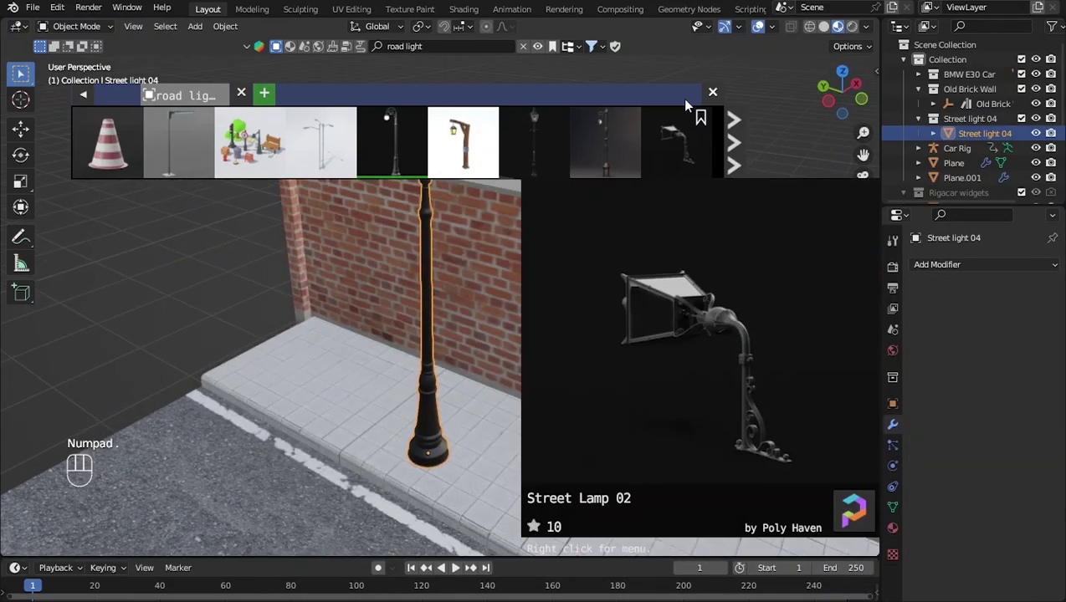
pyautogui.click(713, 92)
# Rotate the street light 180° about the global Z axis so its lamp faces the road.
pyautogui.moveTo(505, 200); pyautogui.dragTo(455, 261, button='middle')
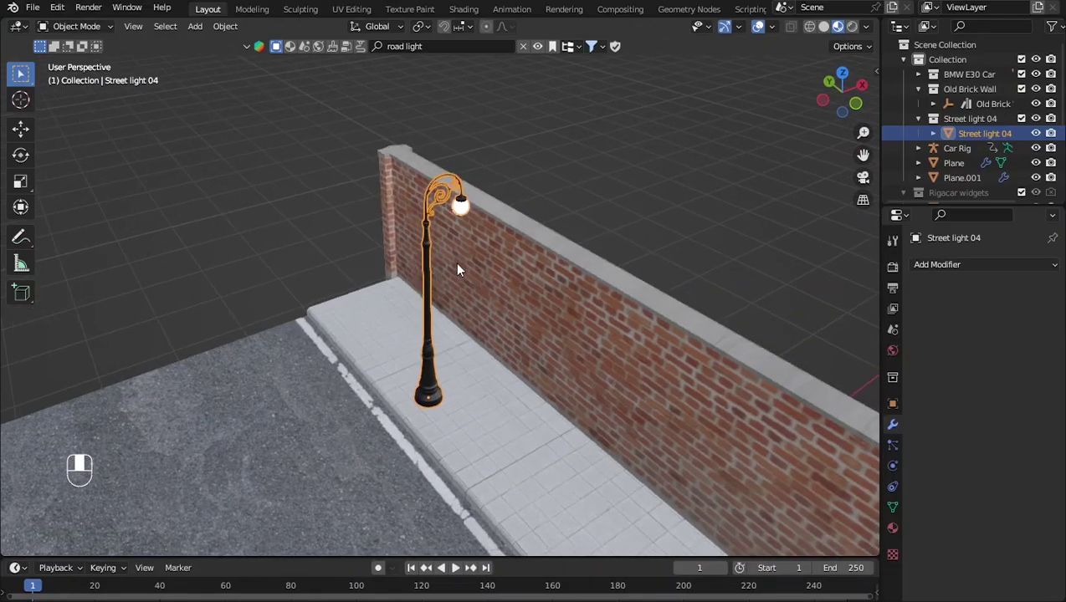
pyautogui.moveTo(455, 302); pyautogui.dragTo(399, 304, button='middle')
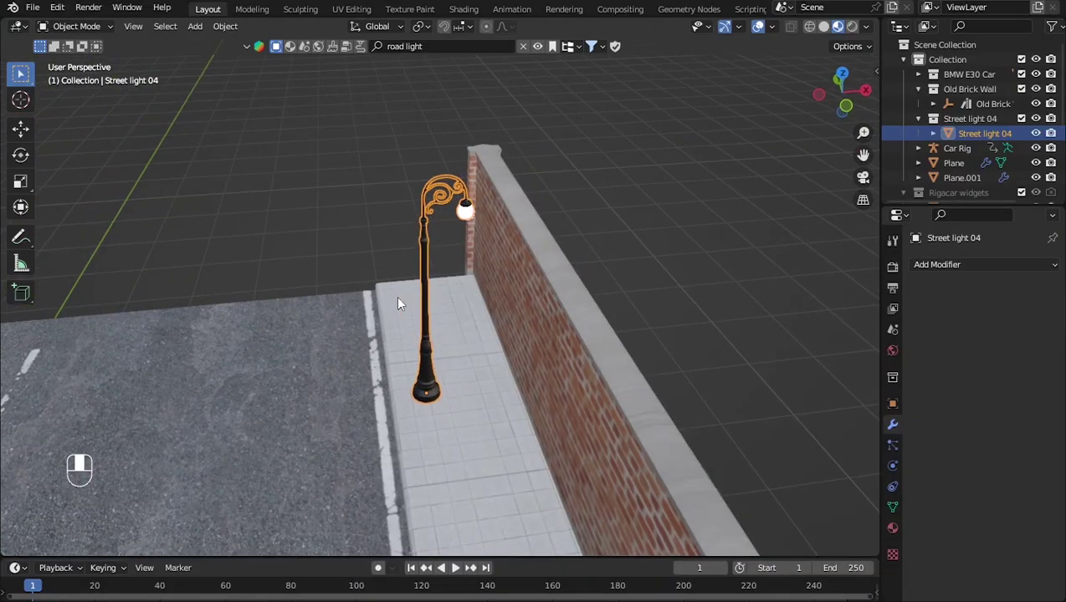
pyautogui.press('r')
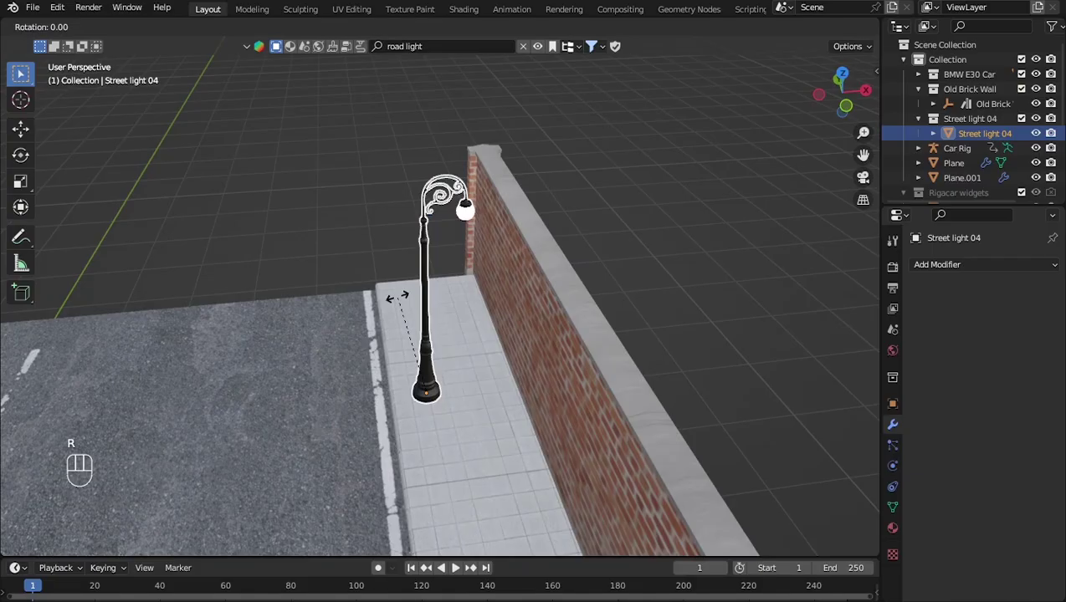
pyautogui.write('z18')
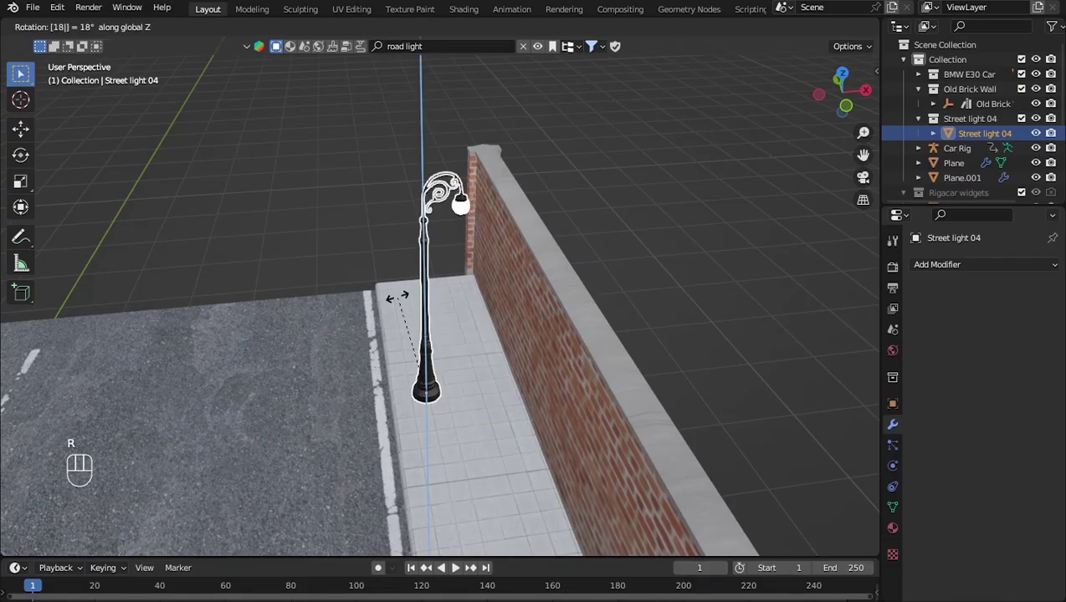
pyautogui.write('0')
pyautogui.press('Return')
# Move the street light along the global X axis to the back of the footpath, close to the brick wall.
pyautogui.press('g')
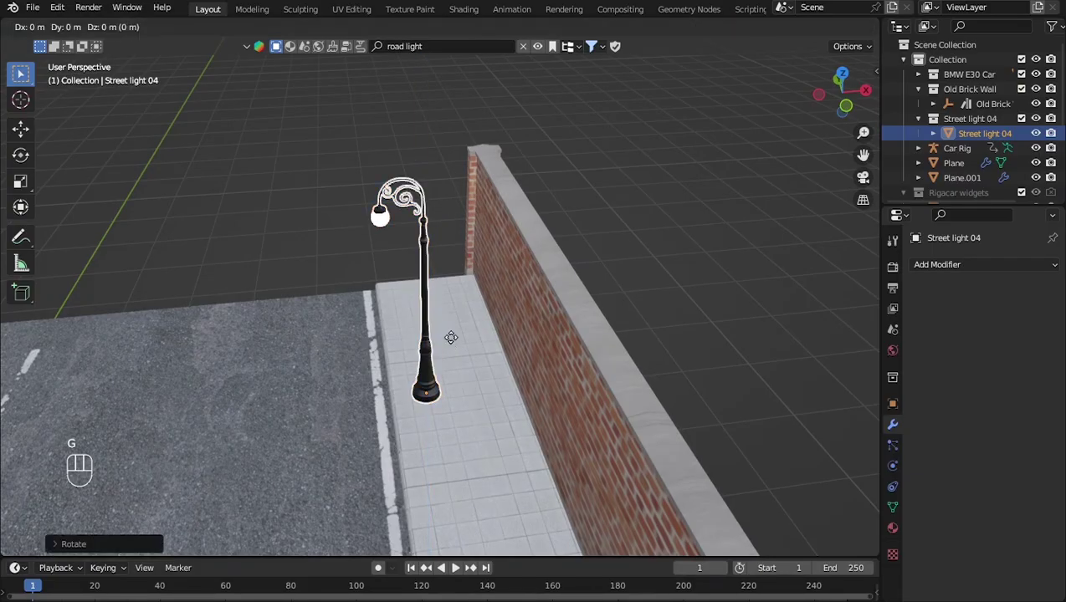
pyautogui.press('x')
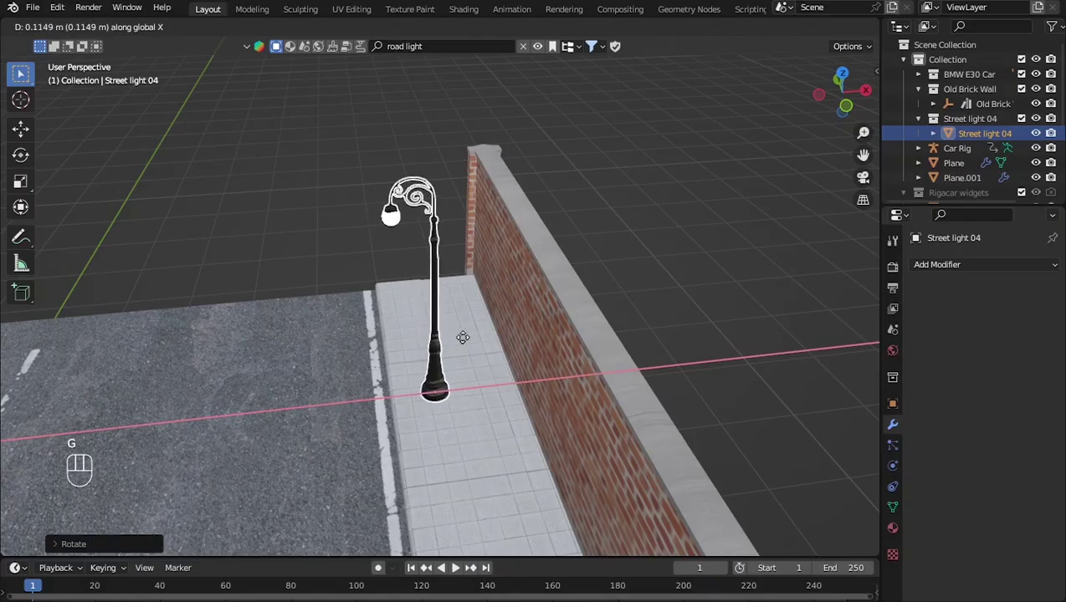
pyautogui.click(518, 337)
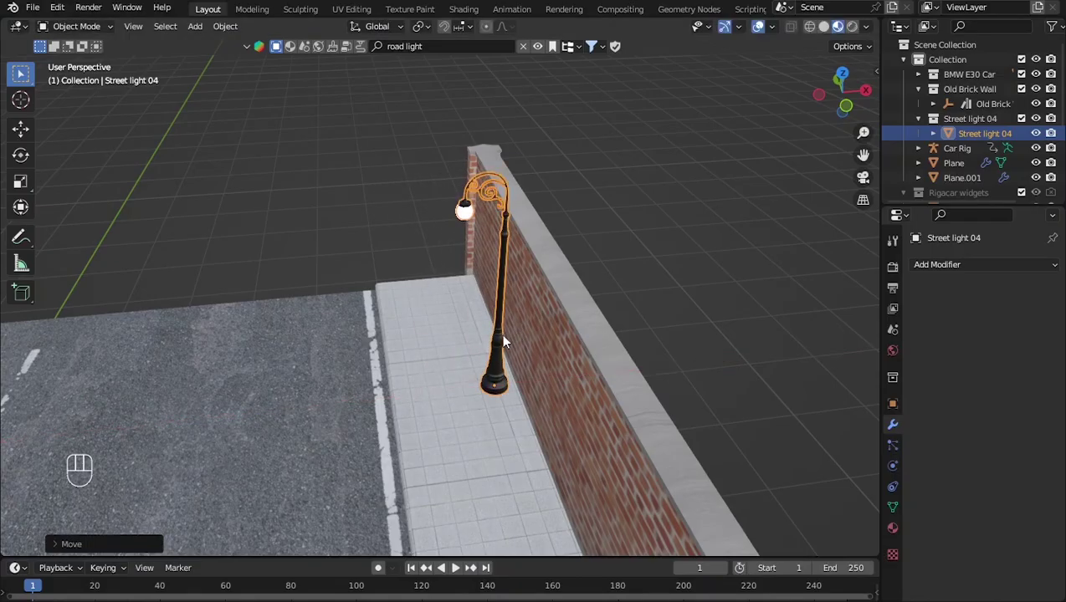
# Add an Array modifier to the street light and set its relative offset X factor to 0.
pyautogui.moveTo(501, 333); pyautogui.dragTo(573, 295, button='middle')
pyautogui.scroll(-4, 574, 292)
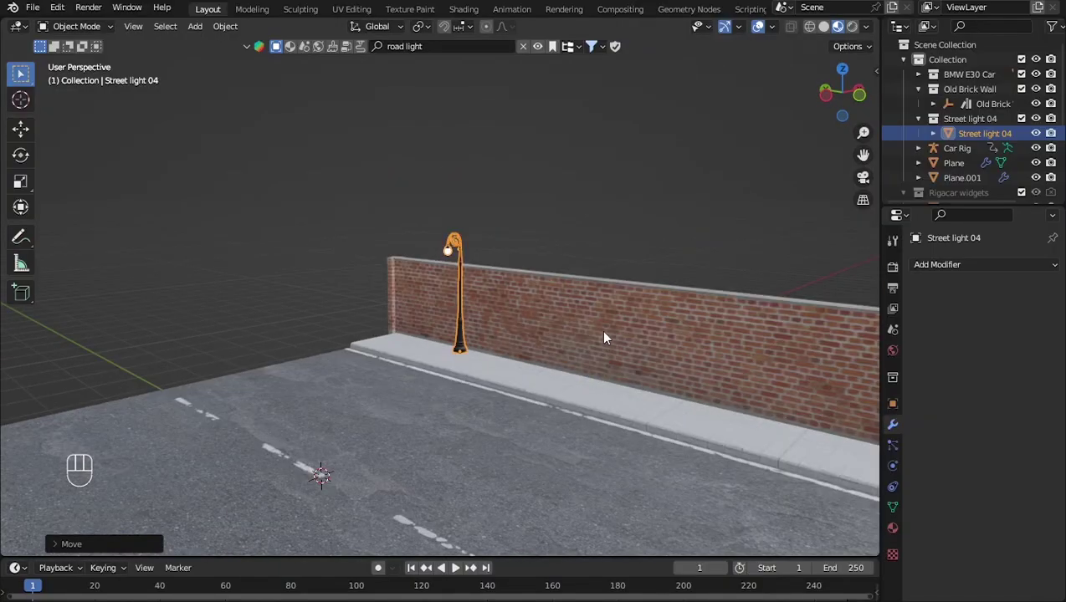
pyautogui.moveTo(604, 333); pyautogui.dragTo(892, 327, button='middle')
pyautogui.scroll(-2, 592, 317)
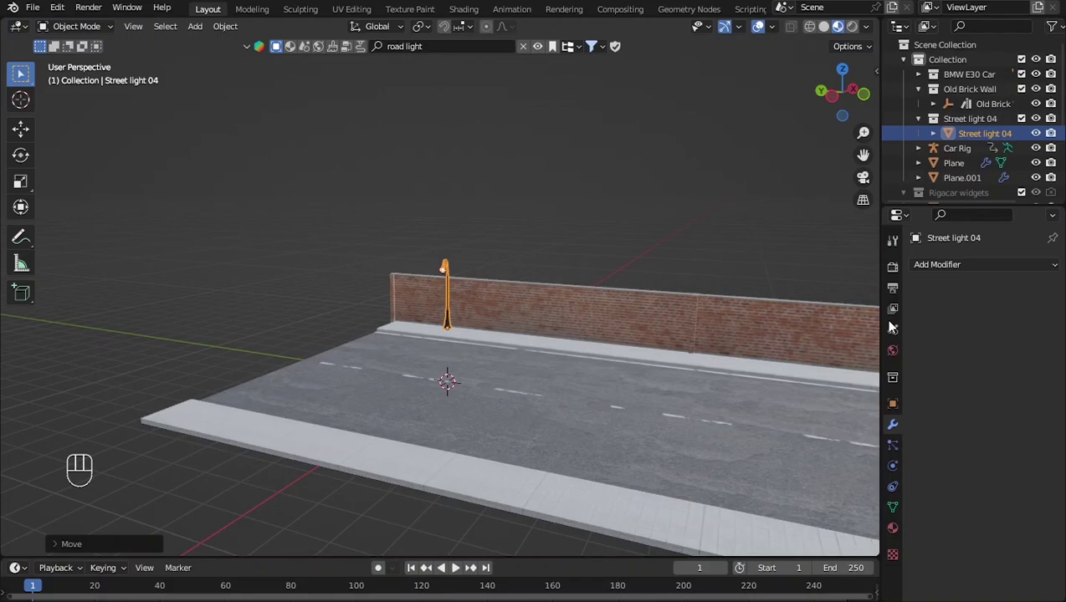
pyautogui.click(914, 264)
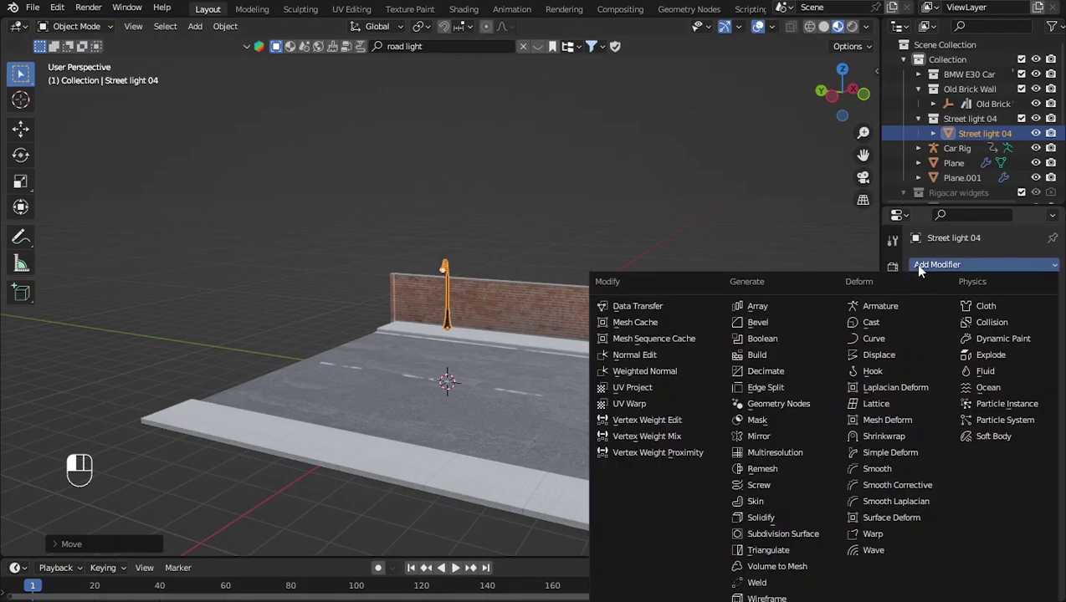
pyautogui.click(799, 310)
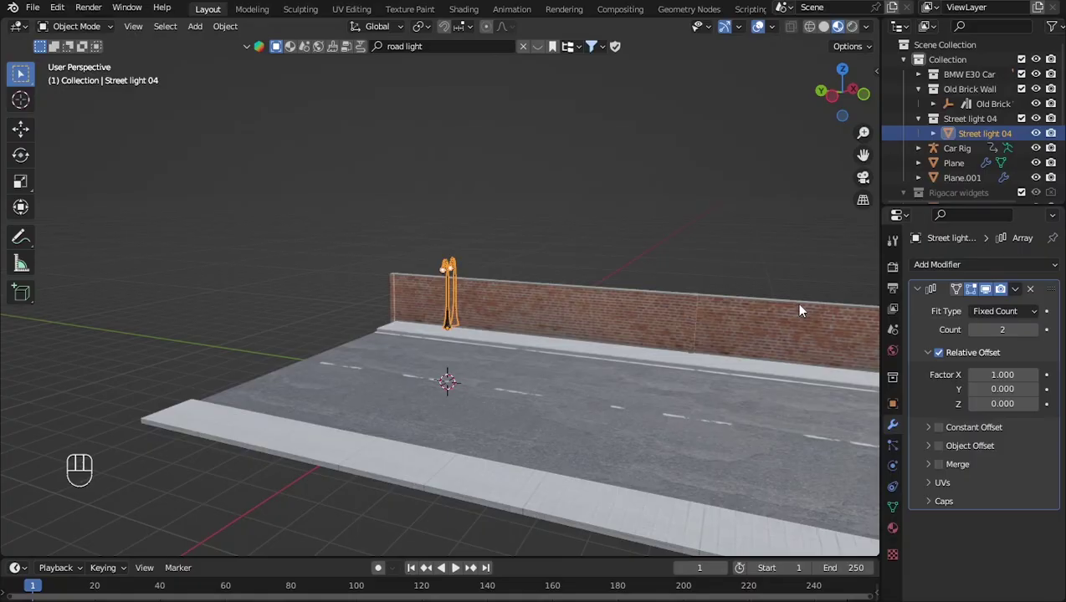
pyautogui.click(993, 377)
pyautogui.write('0')
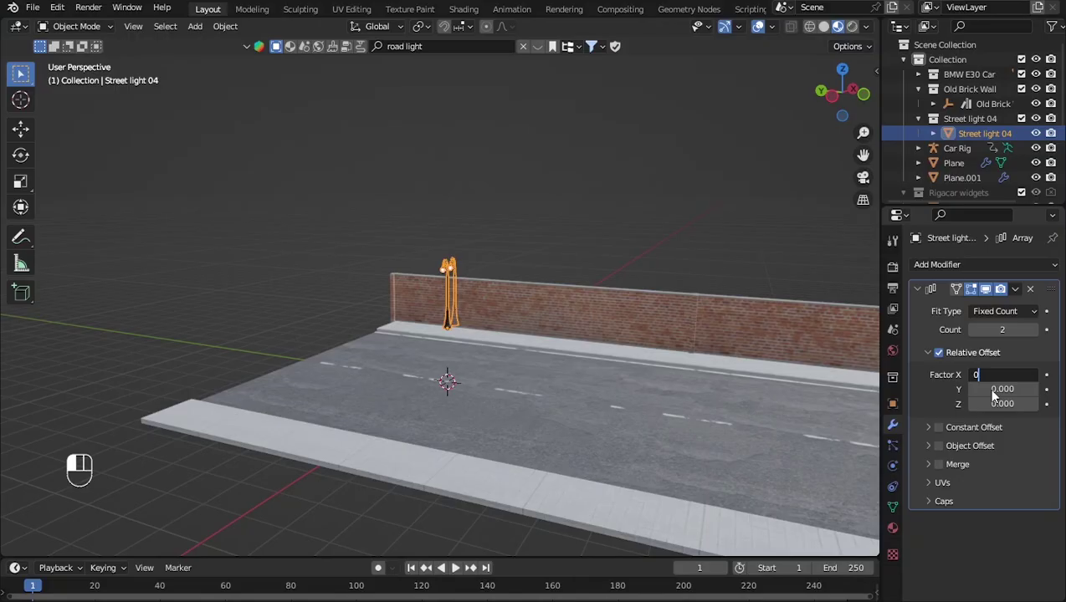
pyautogui.press('Return')
pyautogui.click(993, 390)
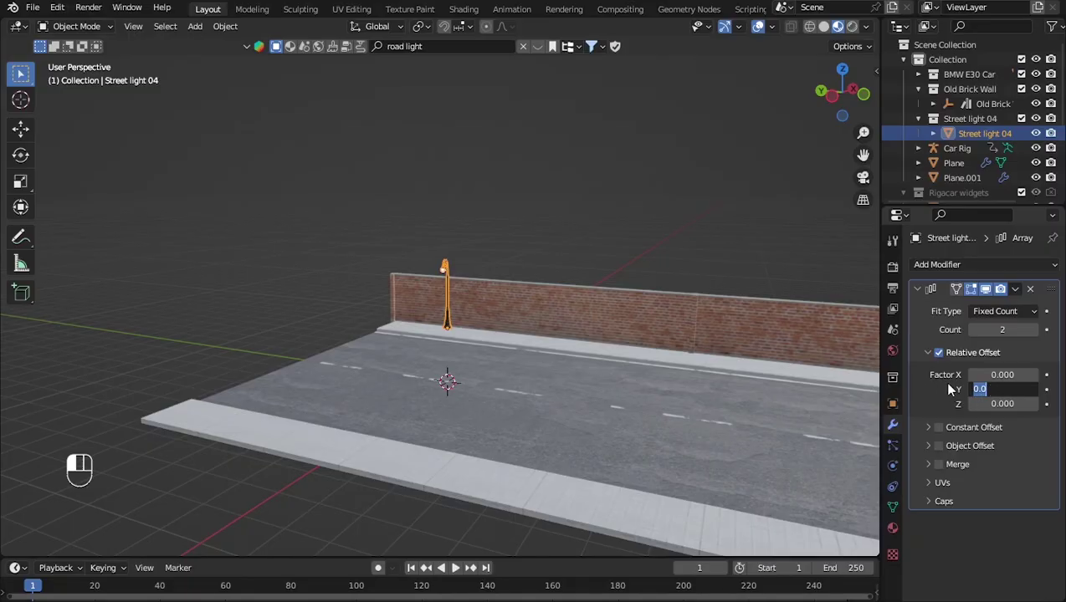
pyautogui.click(951, 390)
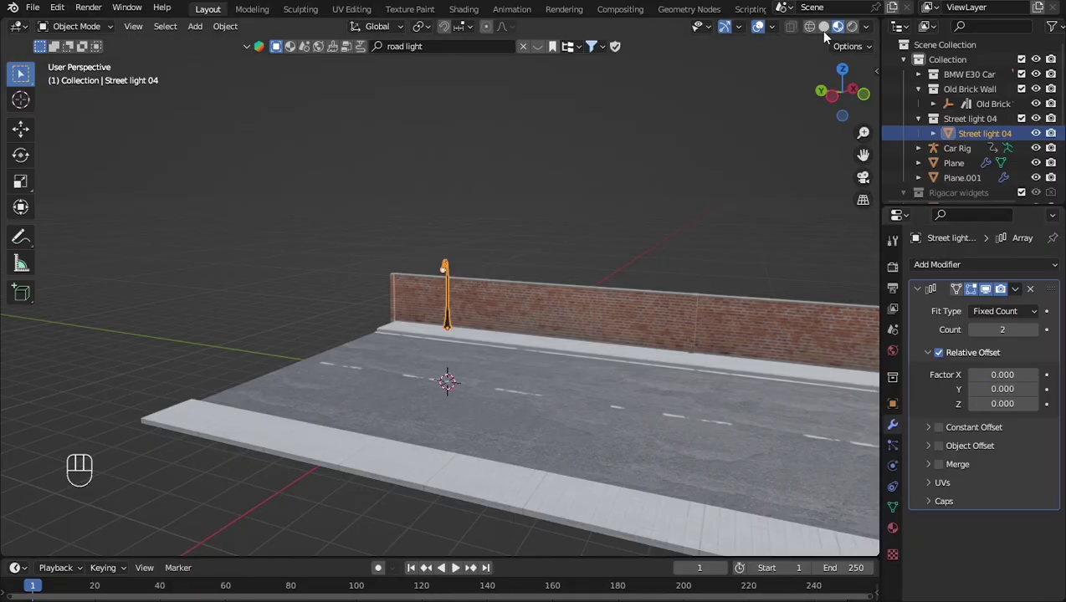
# Switch the viewport to Solid shading and face the street light and wall from the road.
pyautogui.click(824, 28)
pyautogui.moveTo(527, 297); pyautogui.dragTo(567, 297, button='middle')
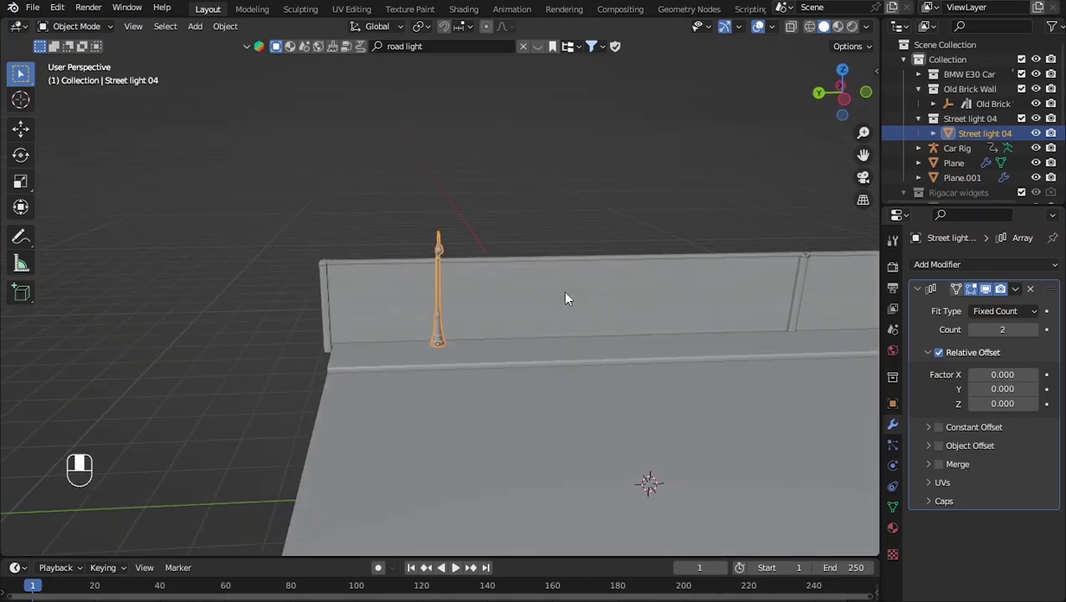
pyautogui.click(1001, 390)
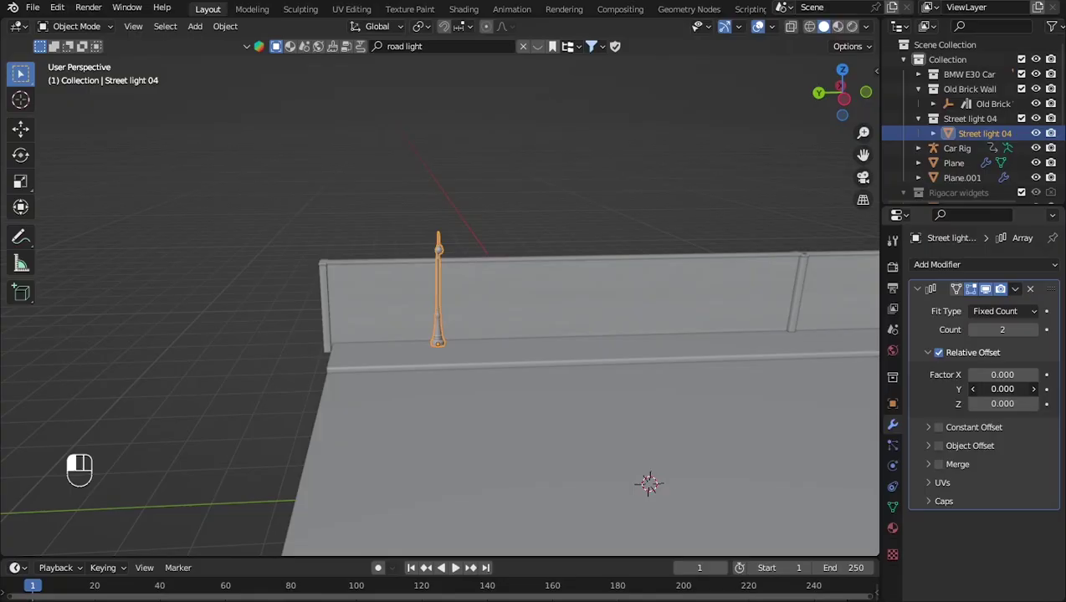
pyautogui.moveTo(1001, 389); pyautogui.dragTo(1002, 389)
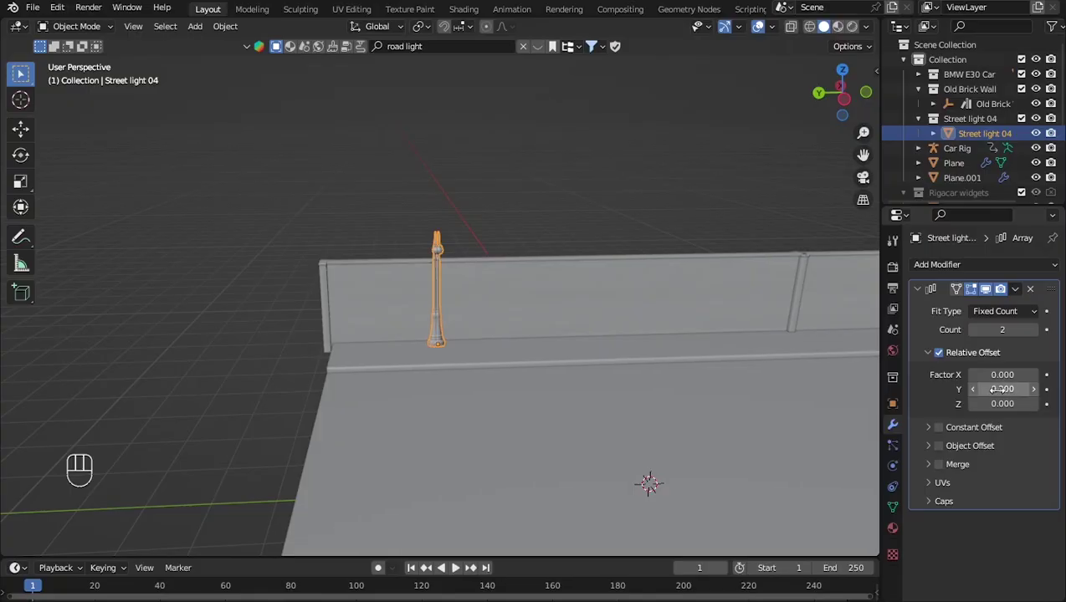
pyautogui.click(1001, 389)
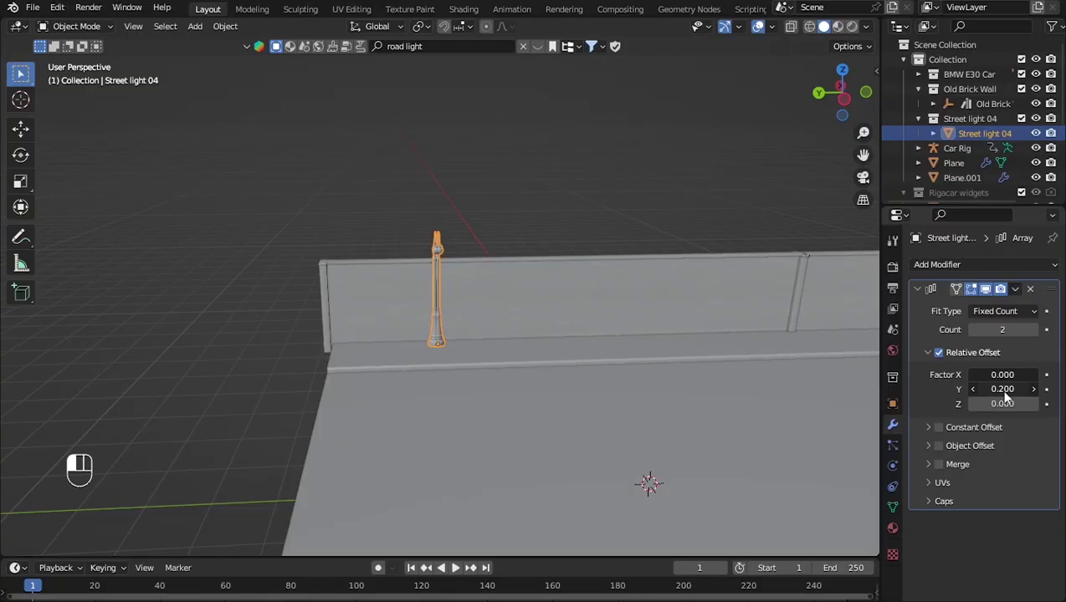
pyautogui.moveTo(1006, 399); pyautogui.dragTo(1004, 389)
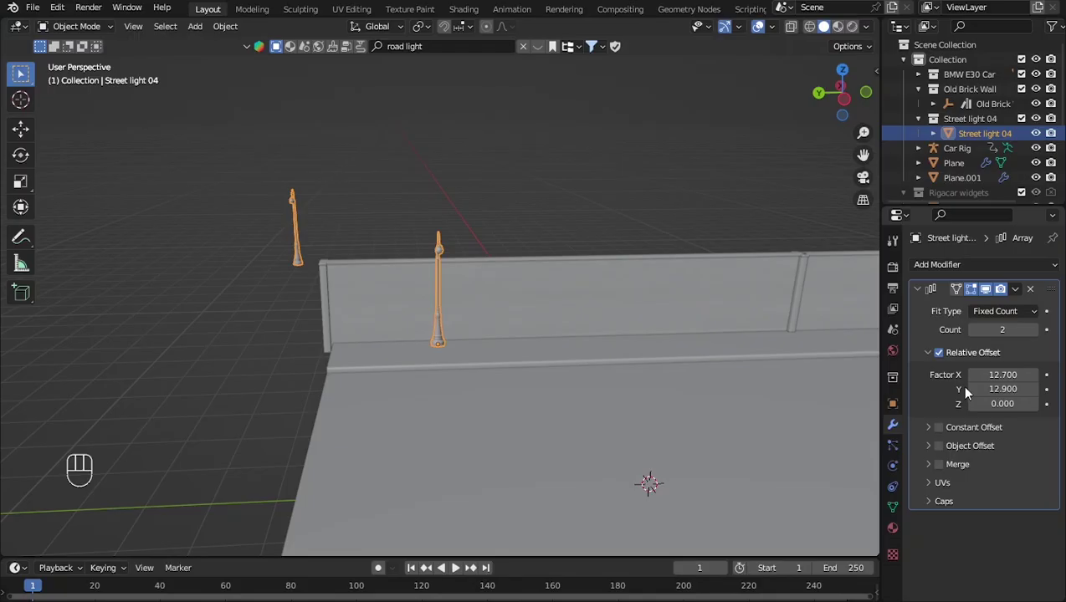
pyautogui.press('ctrl')
pyautogui.hotkey('ctrl', 'z')
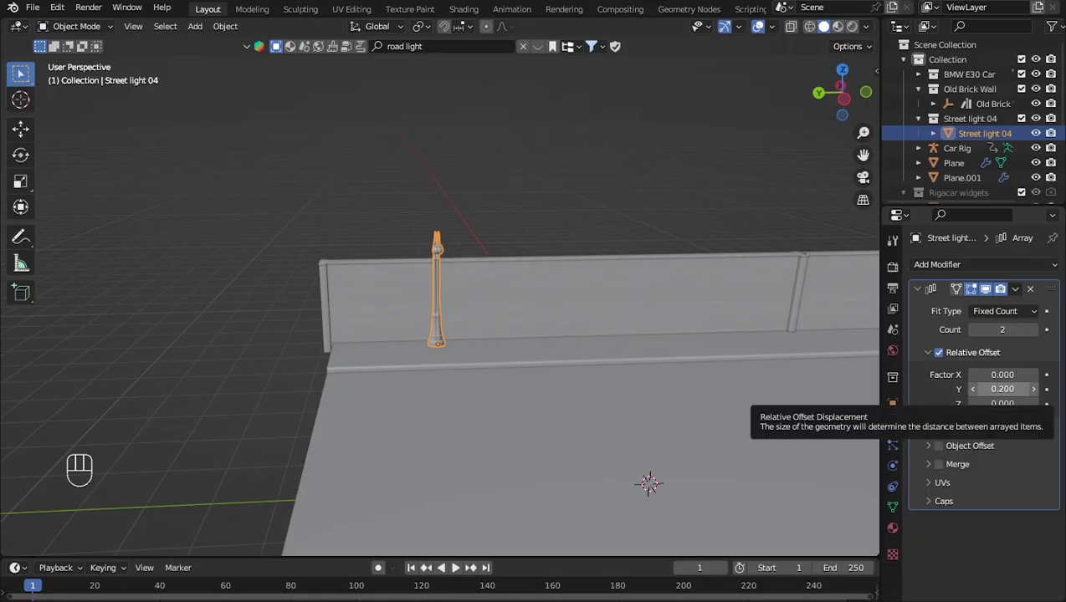
# Set the street light array's relative offset Y factor to -18 to space the lamps along the footpath.
pyautogui.moveTo(1000, 389); pyautogui.dragTo(1005, 390)
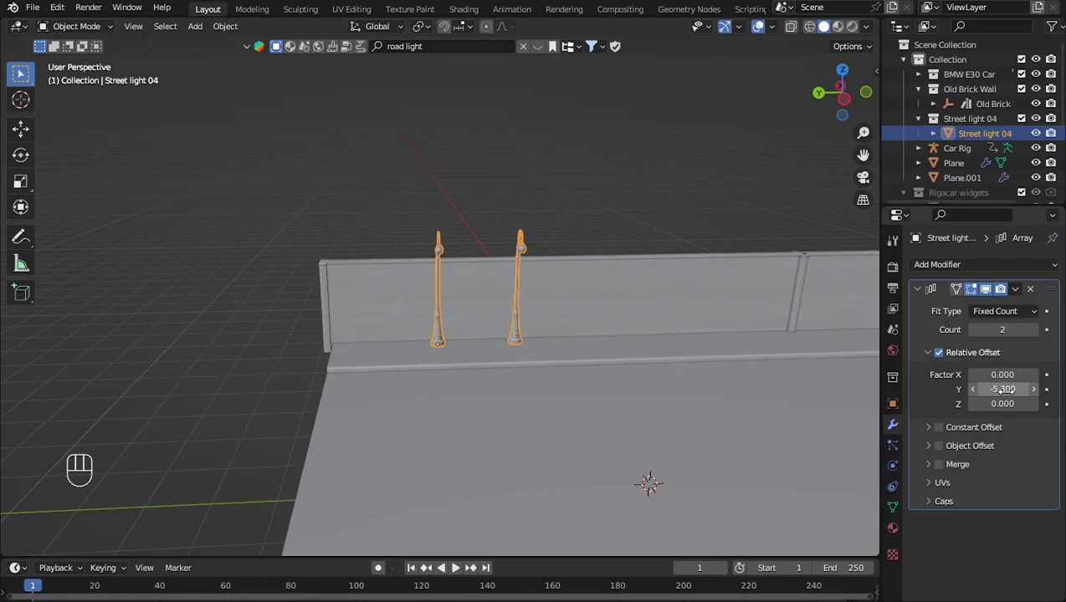
pyautogui.click(1005, 390)
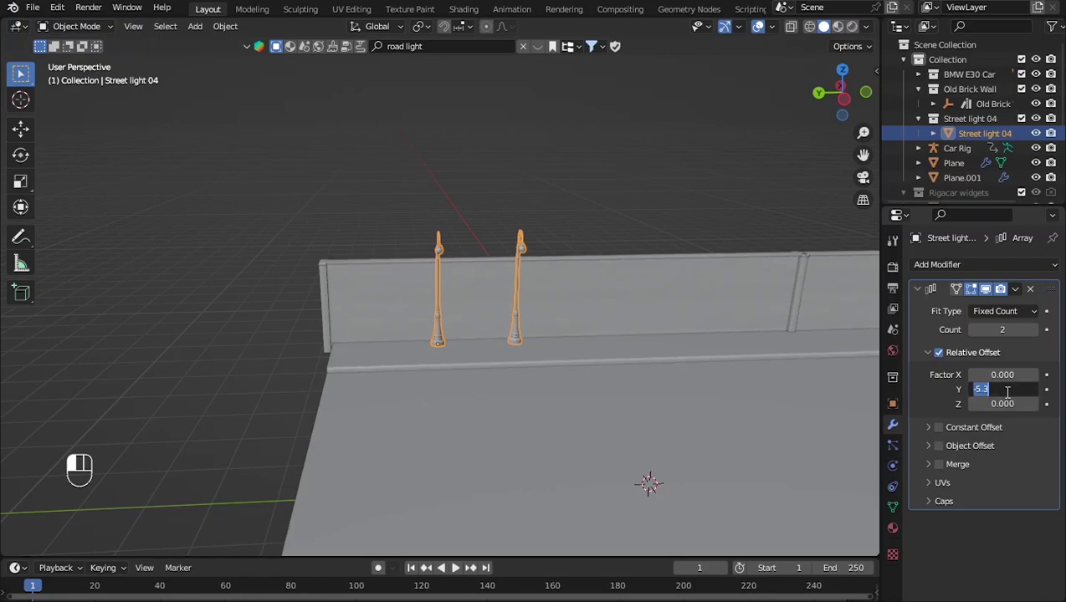
pyautogui.press('BackSpace')
pyautogui.write('-18')
pyautogui.click(654, 345)
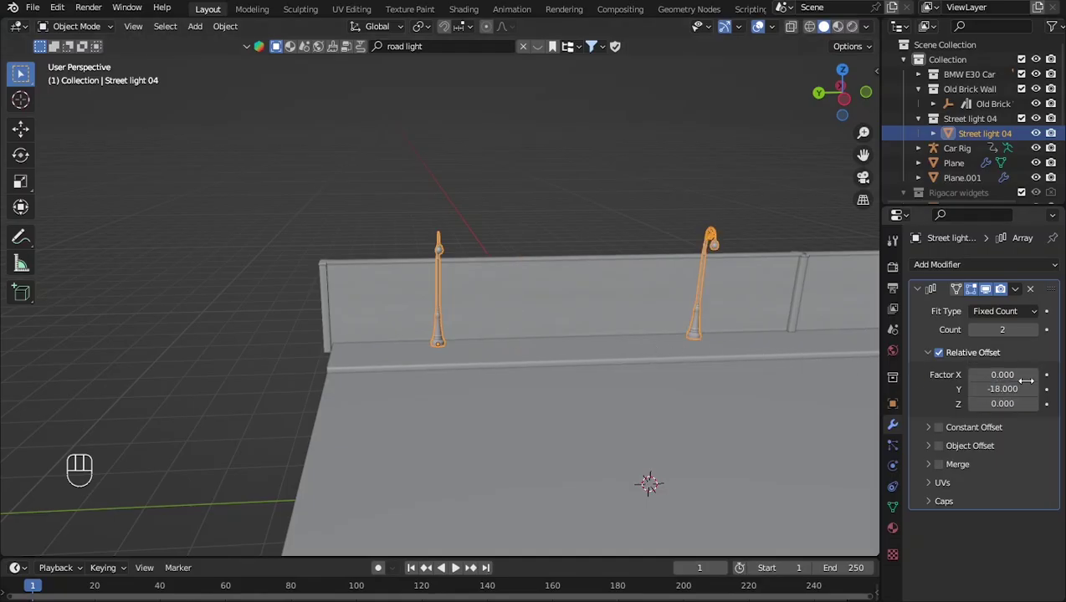
pyautogui.click(1002, 389)
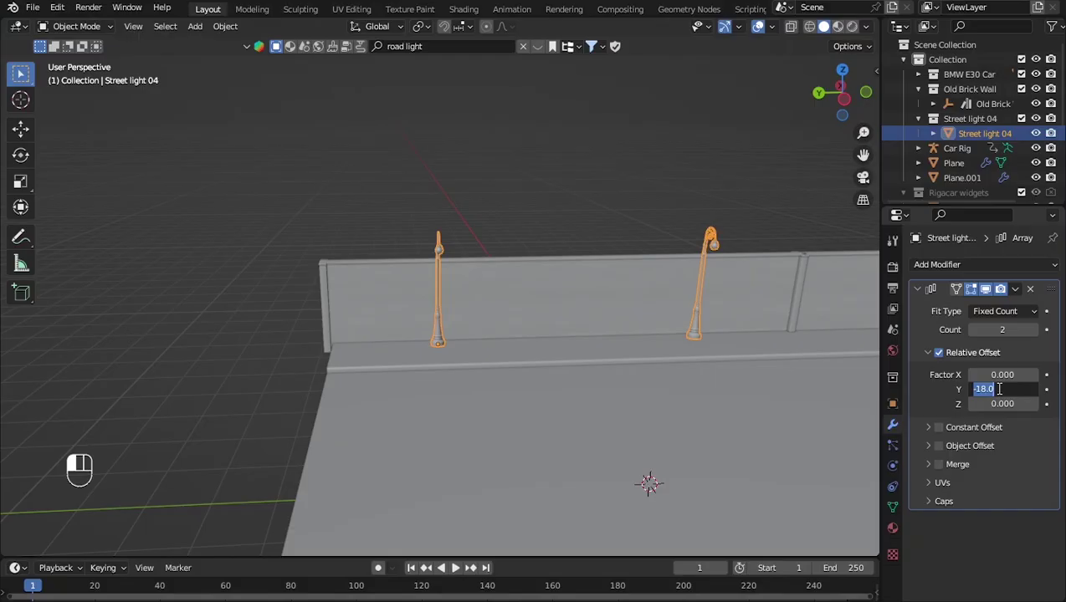
pyautogui.click(932, 394)
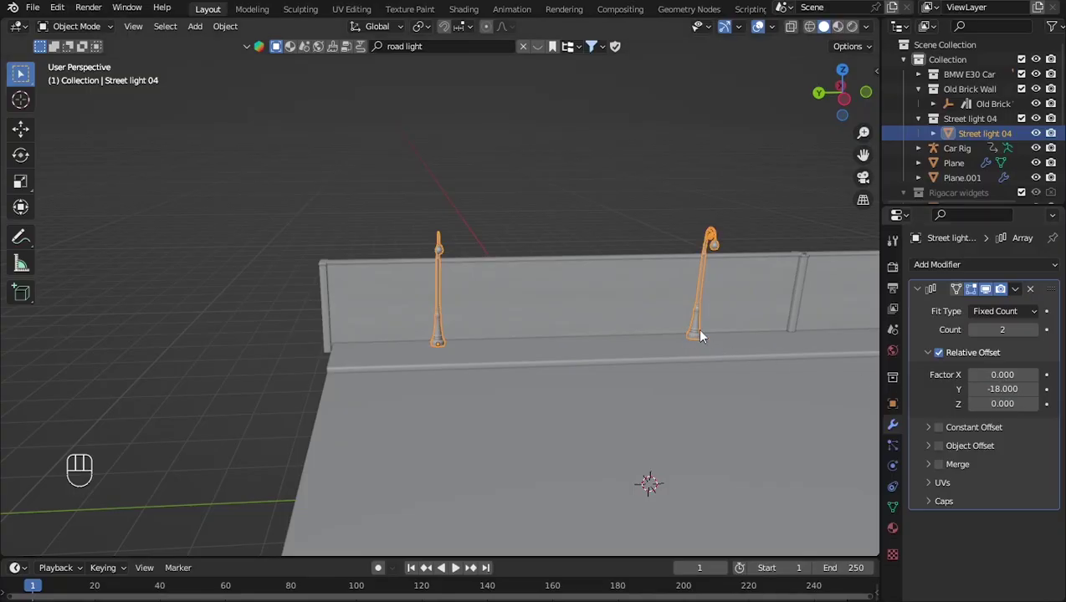
# Delete the arrayed street light from the footpath.
pyautogui.press('Delete')
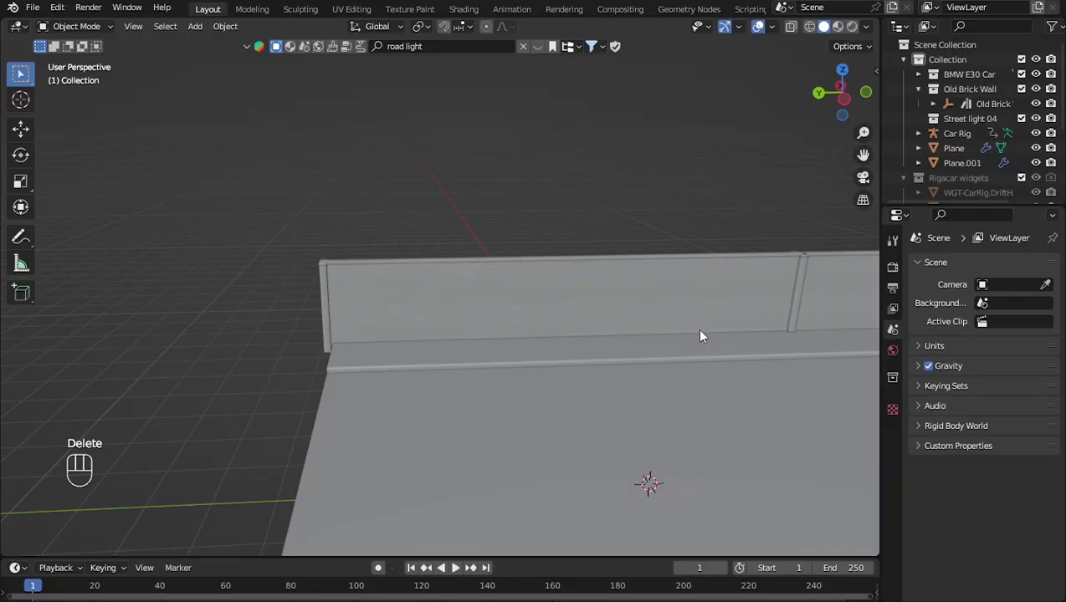
pyautogui.scroll(-5, 700, 332)
pyautogui.moveTo(711, 331); pyautogui.dragTo(559, 303, button='middle')
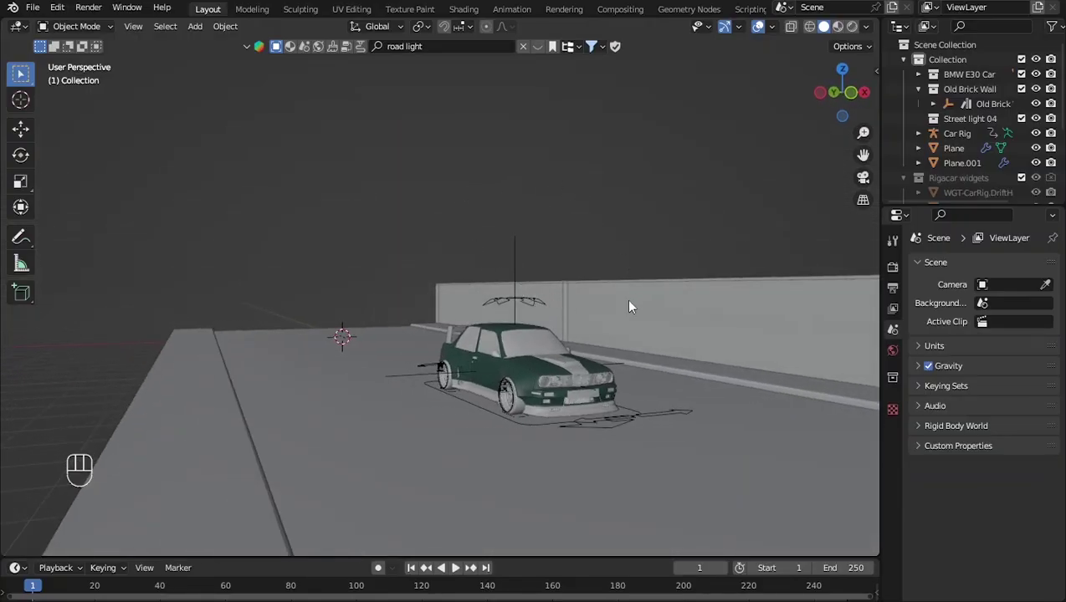
pyautogui.moveTo(629, 307); pyautogui.dragTo(533, 299, button='middle')
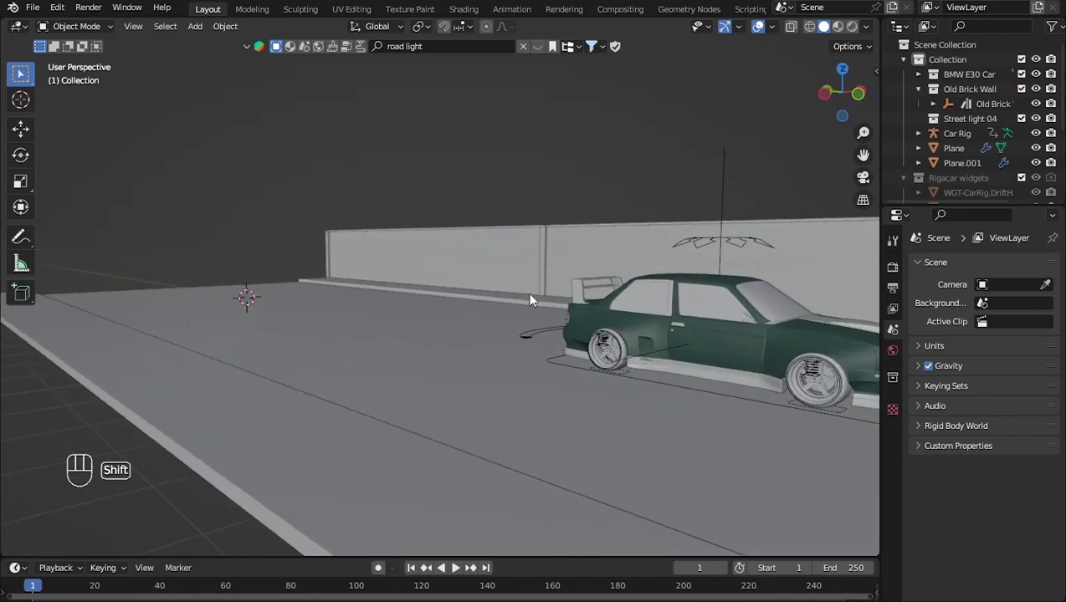
# Add a camera and align it to a low front three-quarter view of the car with the brick wall behind.
pyautogui.hotkey('shift', 'a')
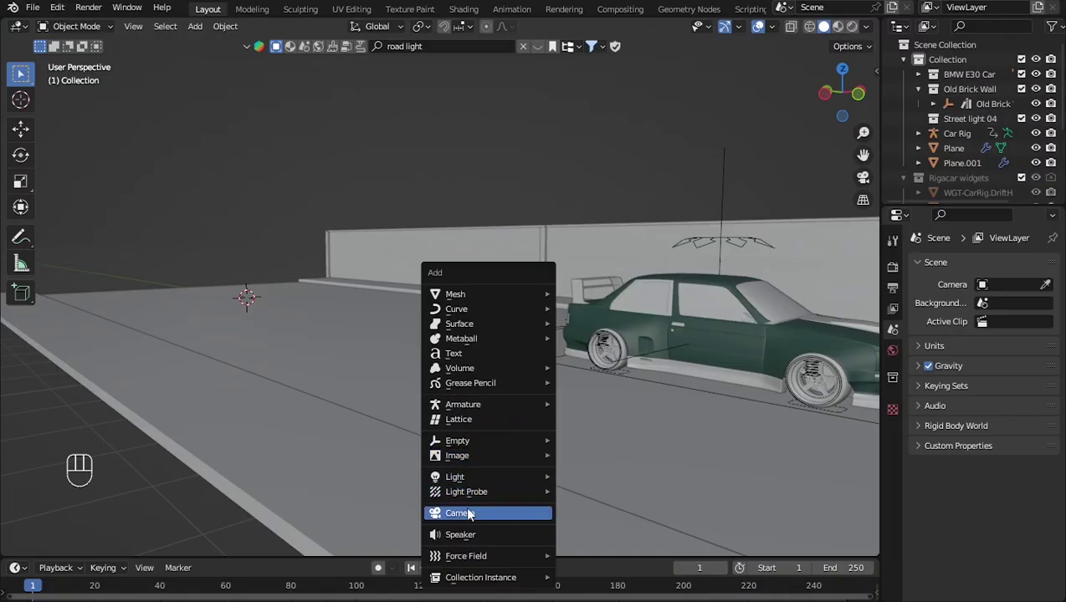
pyautogui.click(513, 513)
pyautogui.keyDown('shift'); pyautogui.moveTo(663, 430); pyautogui.dragTo(593, 432, button='middle'); pyautogui.keyUp('shift')
pyautogui.click(639, 433)
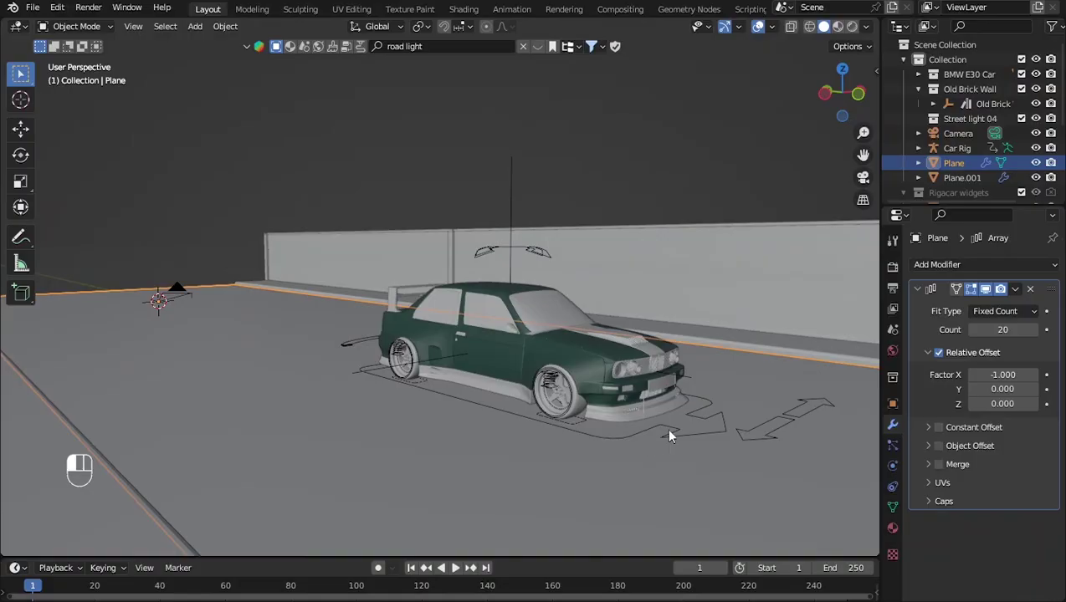
pyautogui.click(669, 435)
pyautogui.press('KP_Decimal')
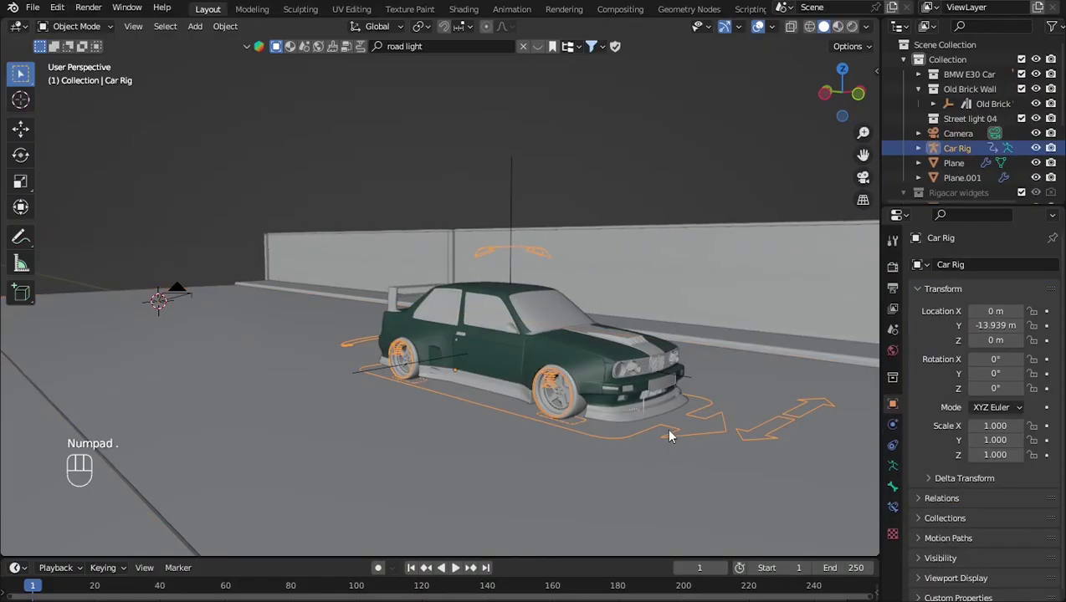
pyautogui.scroll(4, 621, 409)
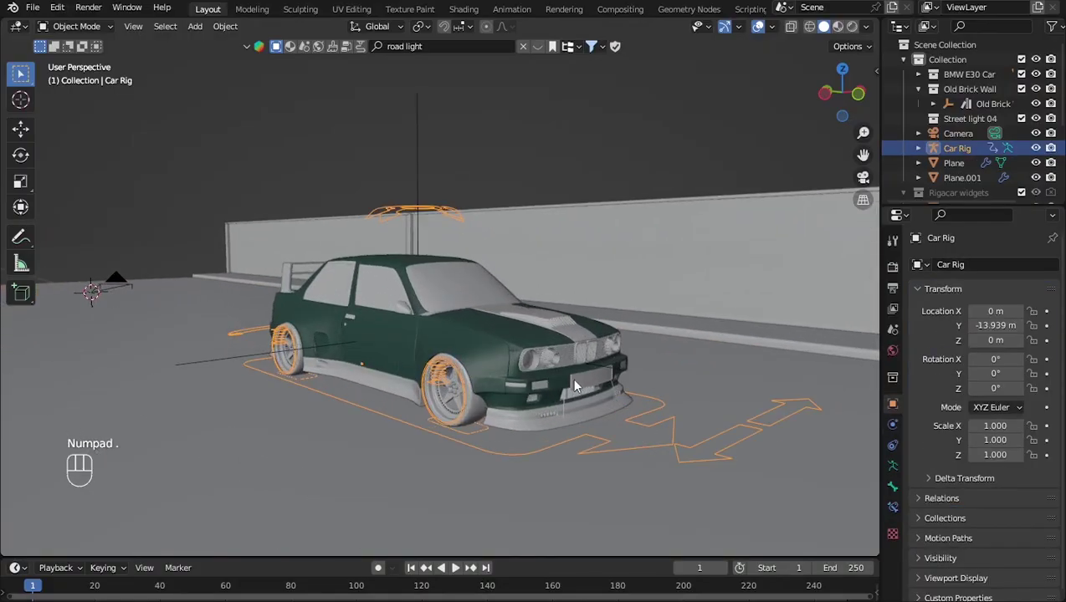
pyautogui.moveTo(571, 377); pyautogui.dragTo(592, 381, button='middle')
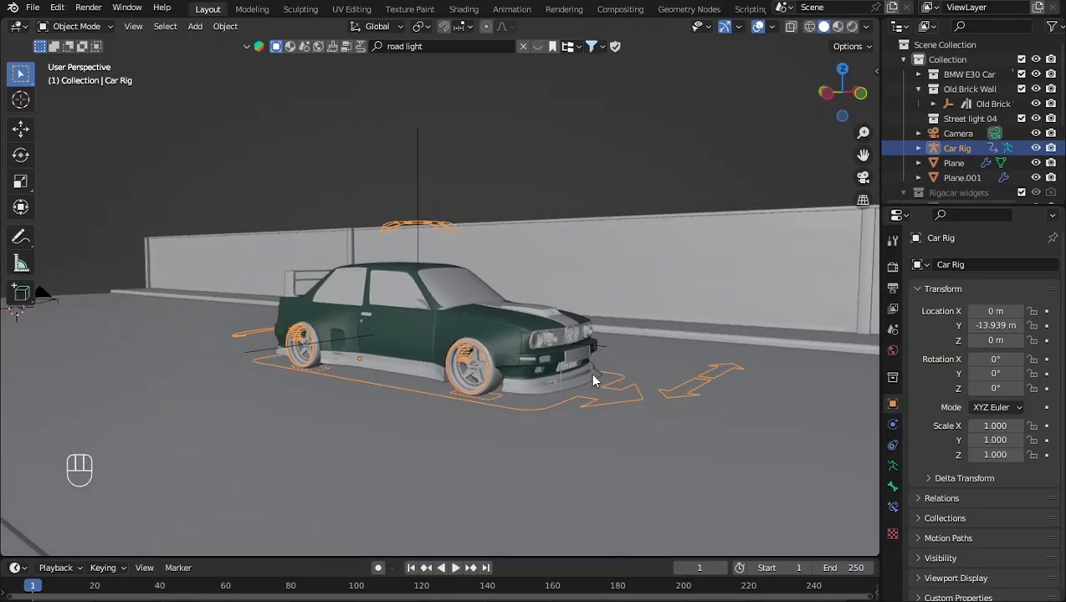
pyautogui.press('ctrl')
pyautogui.press('alt')
pyautogui.press('ctrl+alt+KP_0')
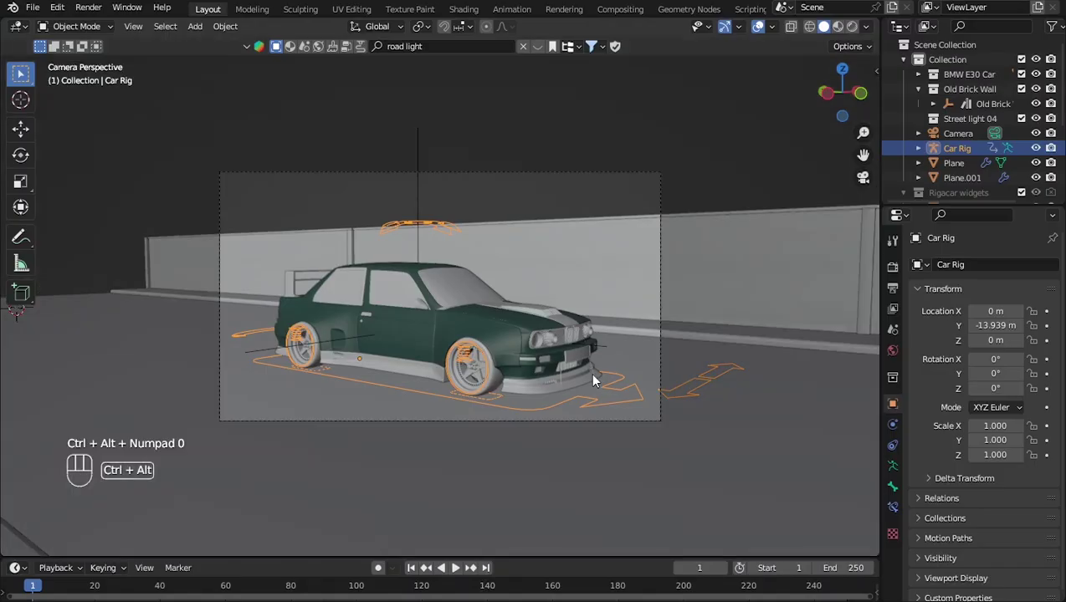
# Lock the camera to the view and reframe the car from farther back, at about X -6.19 m, Y -22.18 m, Z 1.76 m.
pyautogui.click(580, 422)
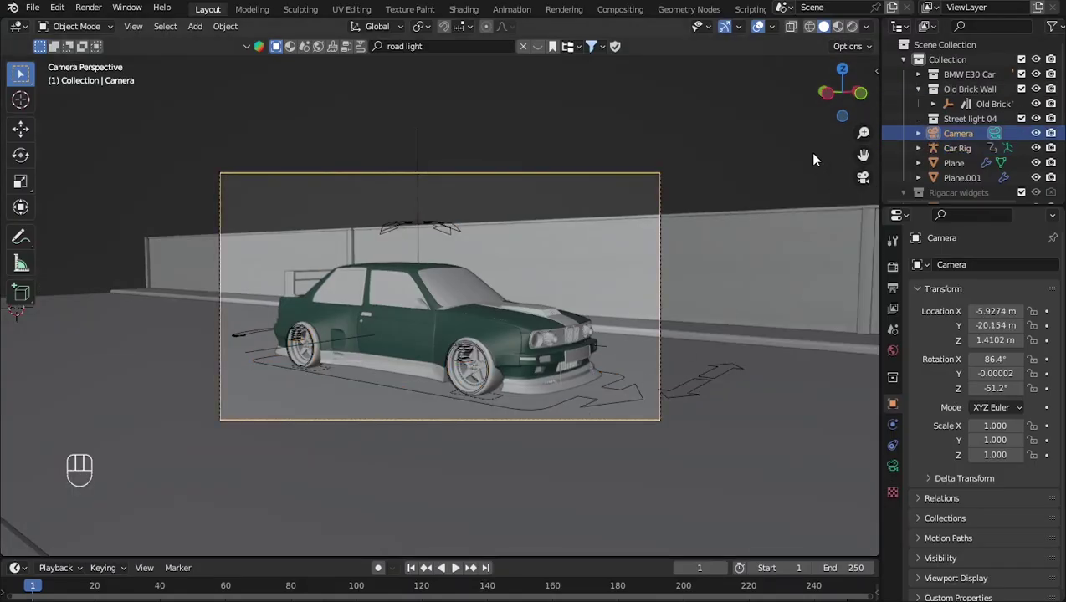
pyautogui.press('n')
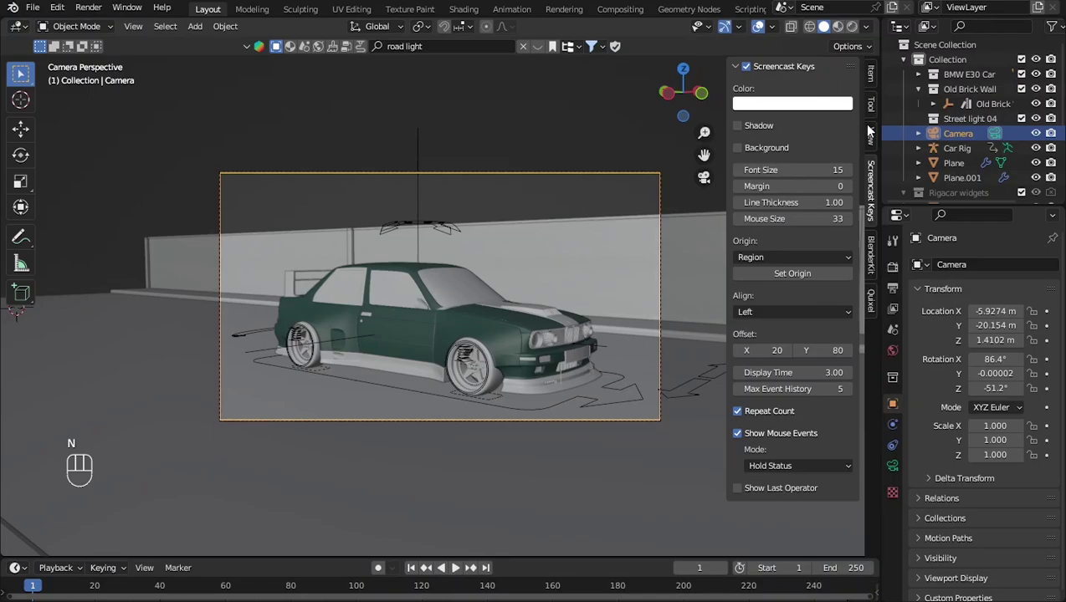
pyautogui.click(870, 133)
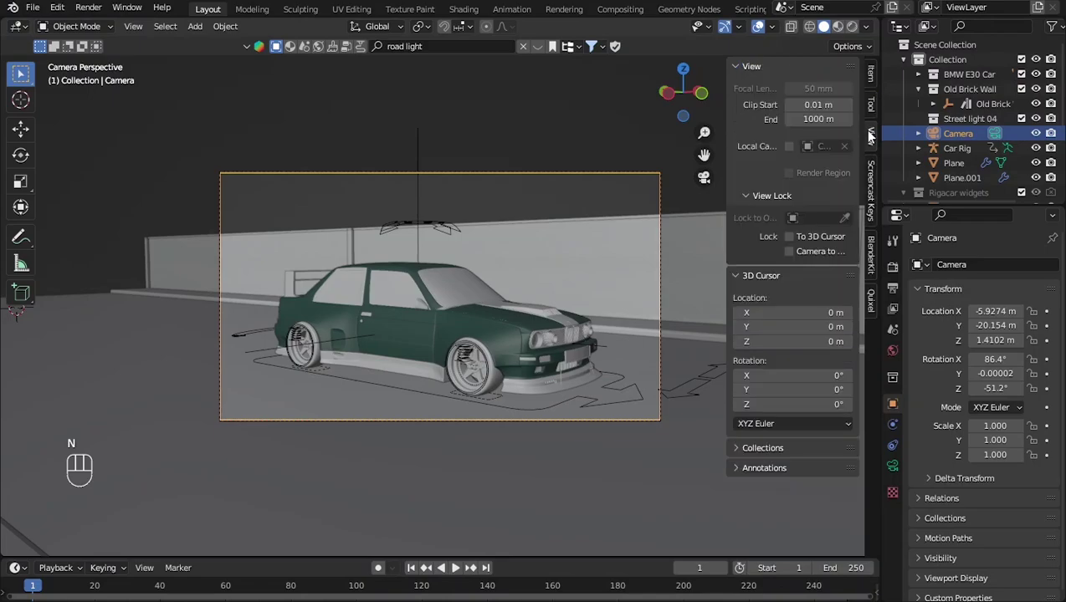
pyautogui.click(787, 250)
pyautogui.moveTo(534, 324); pyautogui.dragTo(498, 310, button='middle')
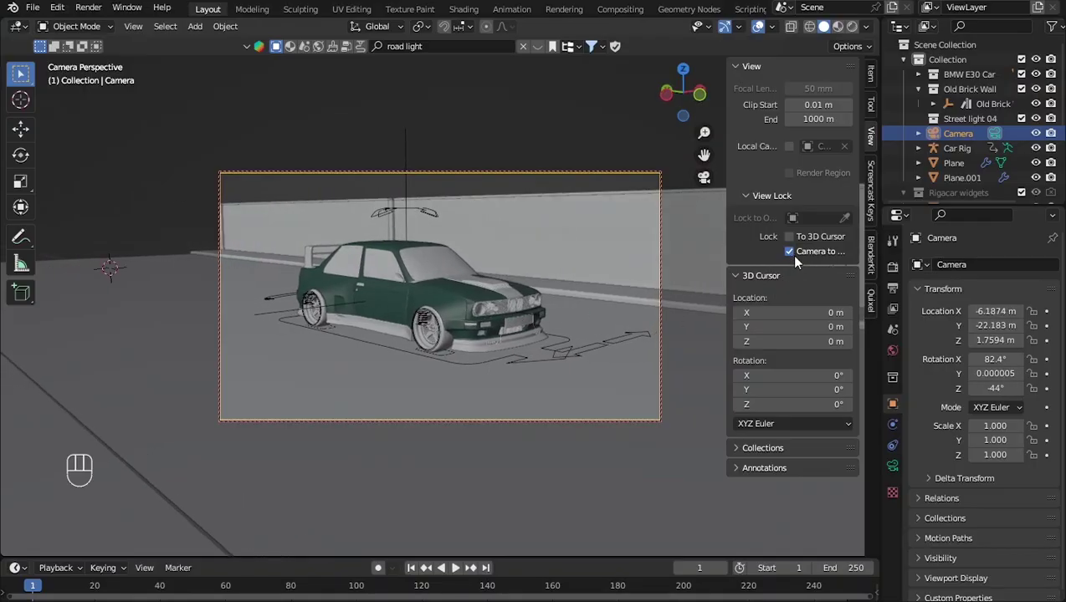
pyautogui.press('n')
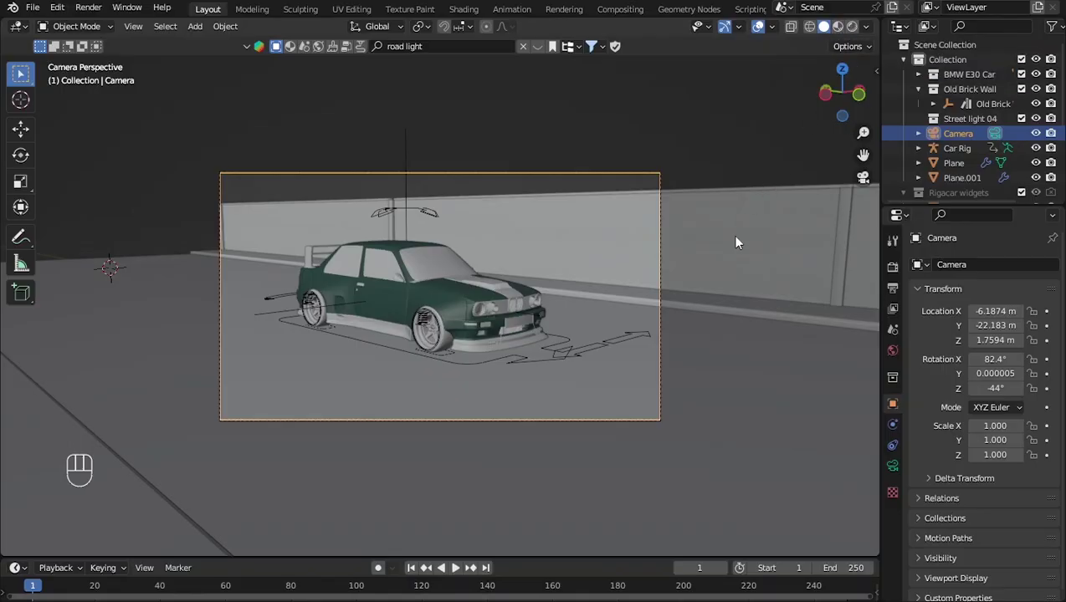
# Save the file and preview the camera view in Rendered shading, keeping Eevee as the render engine.
pyautogui.hotkey('ctrl', 's')
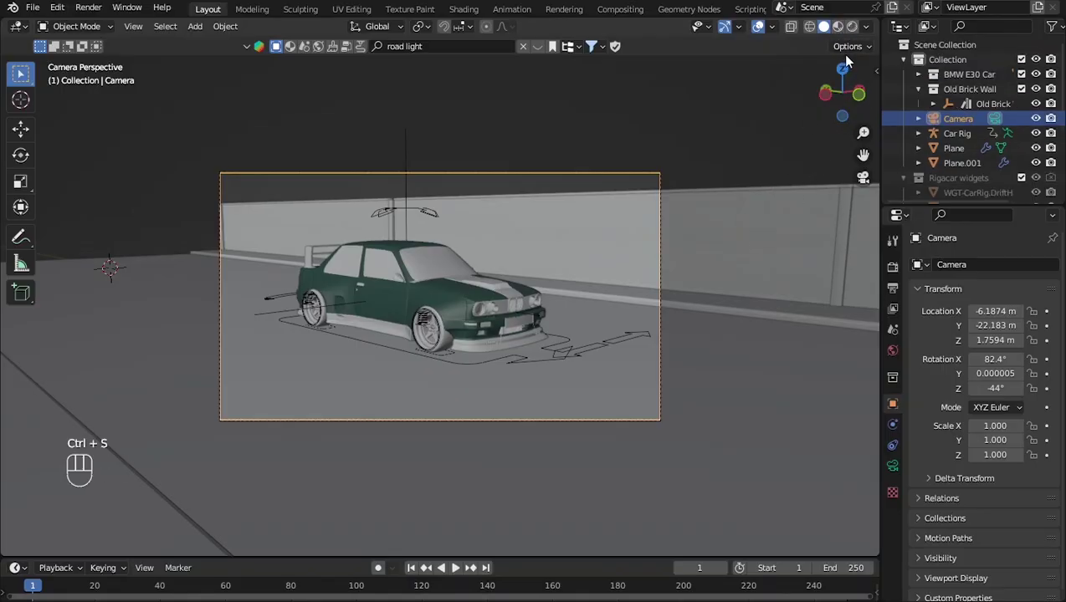
pyautogui.click(893, 268)
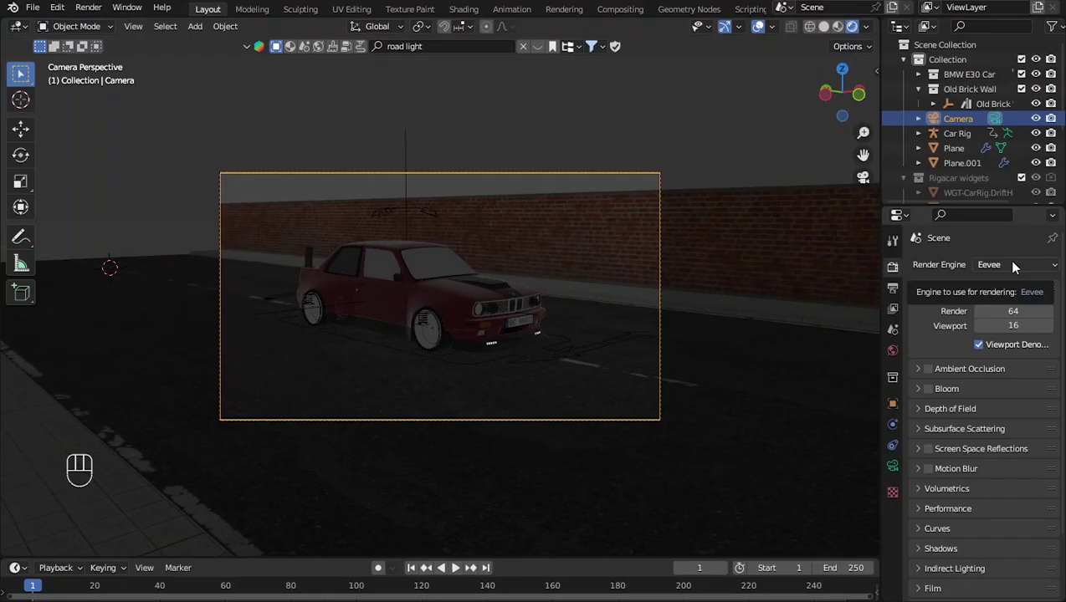
pyautogui.click(1013, 266)
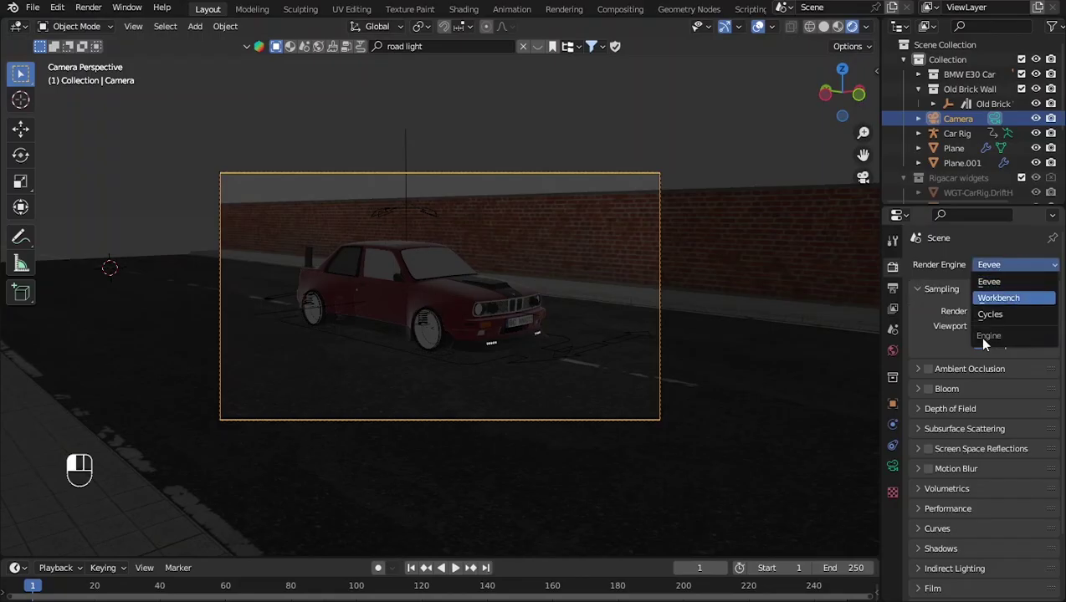
pyautogui.click(993, 264)
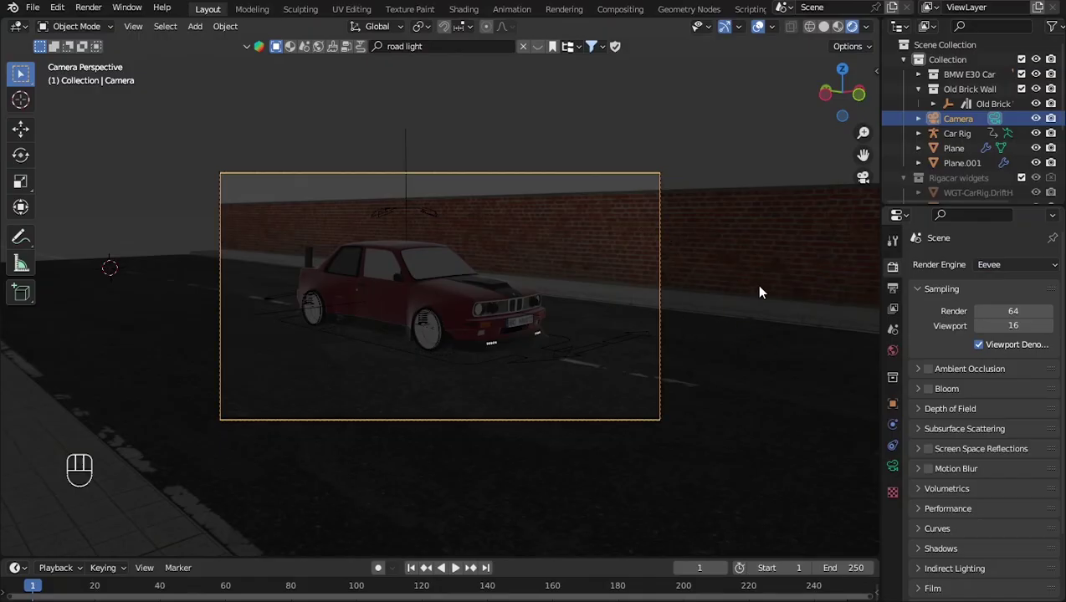
# Search the BlenderKit HDR library for "road light" and show the results.
pyautogui.click(316, 47)
pyautogui.click(412, 46)
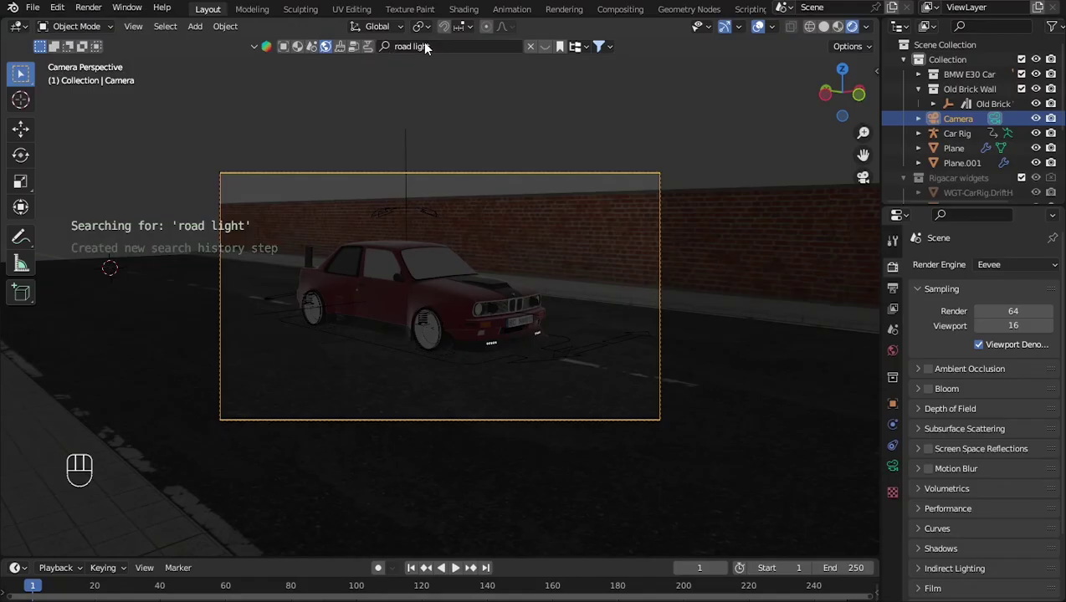
pyautogui.press('Return')
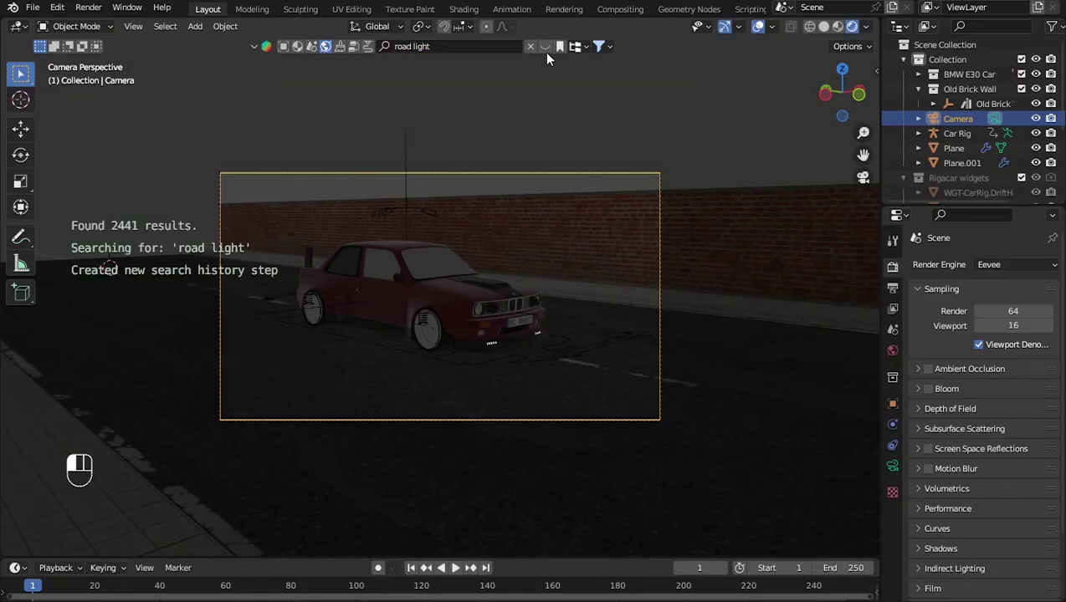
pyautogui.click(548, 48)
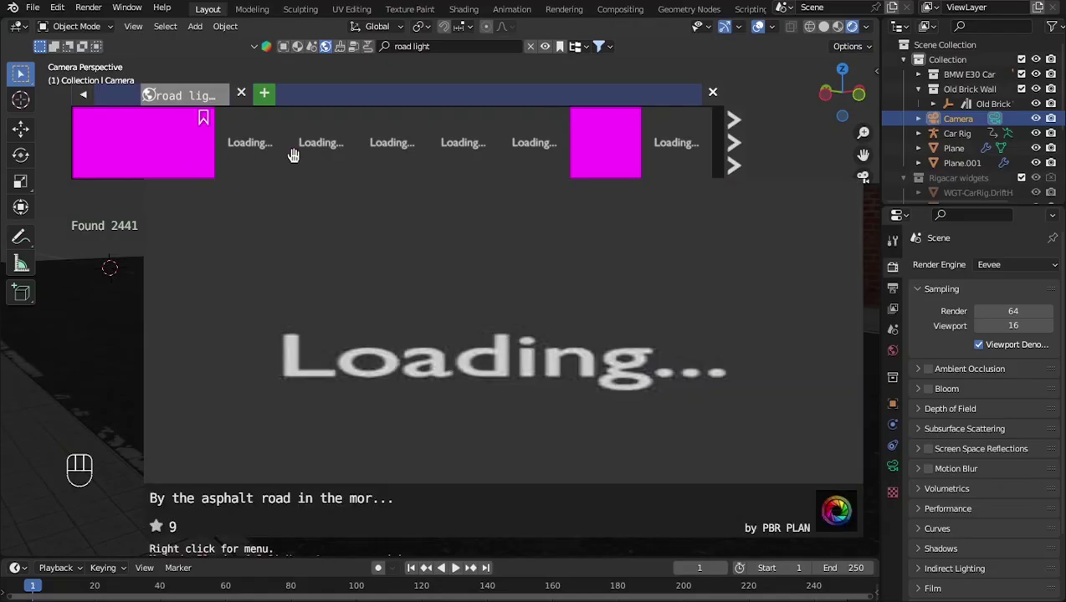
# Browse the "road light" HDR results for an outdoor road environment that suits the car scene.
pyautogui.moveTo(476, 157)
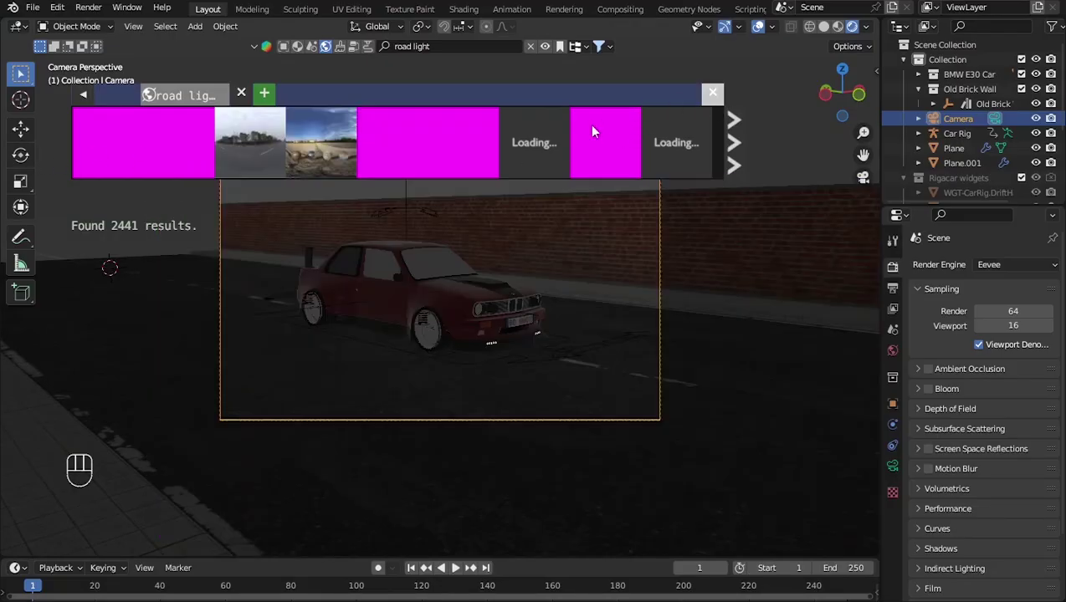
pyautogui.moveTo(276, 157)
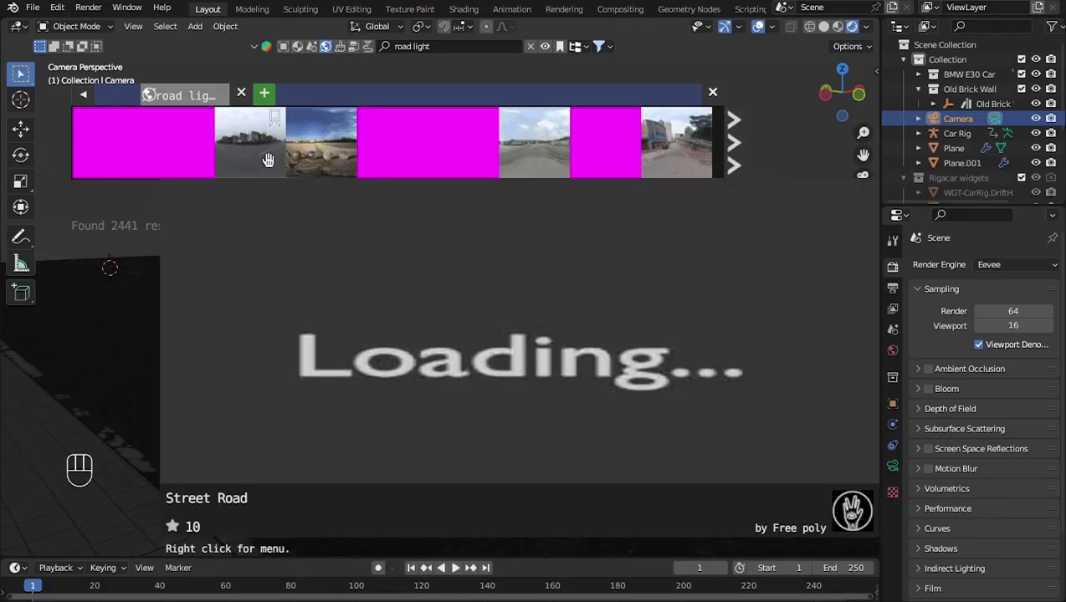
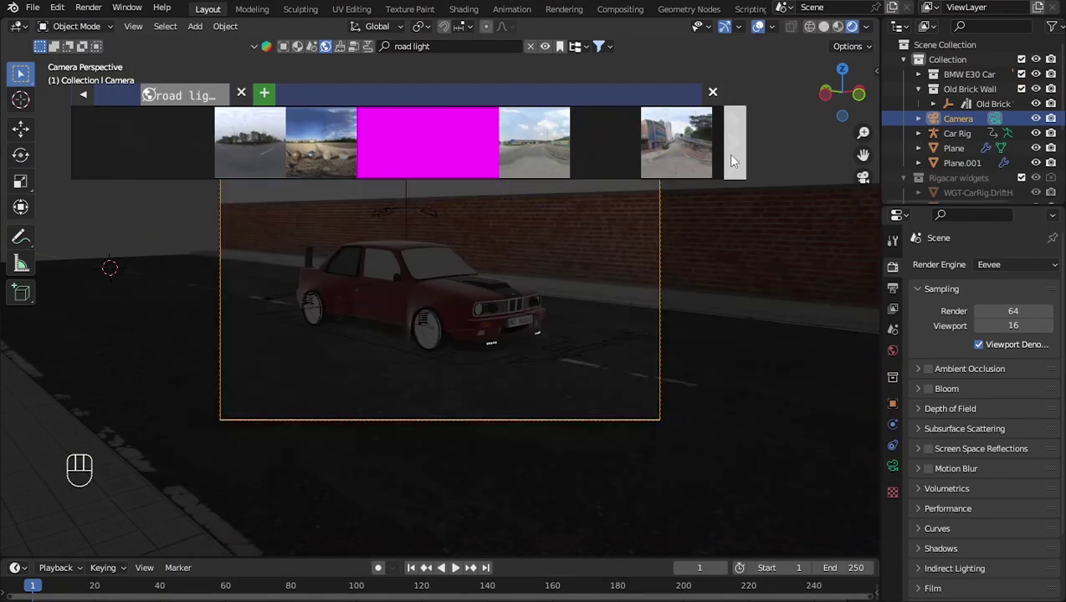
pyautogui.click(731, 157)
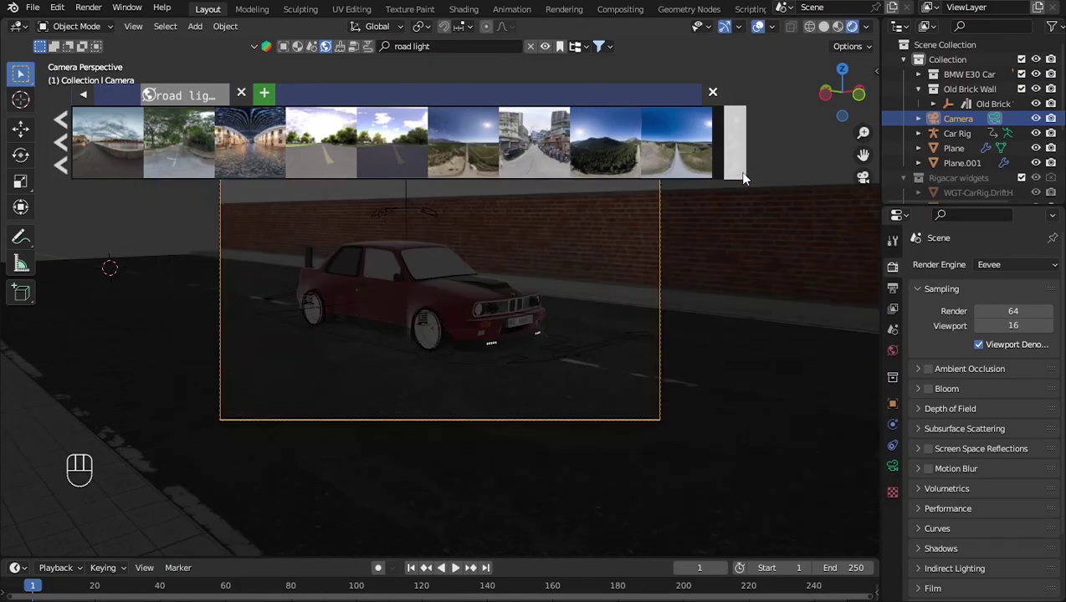
pyautogui.click(737, 167)
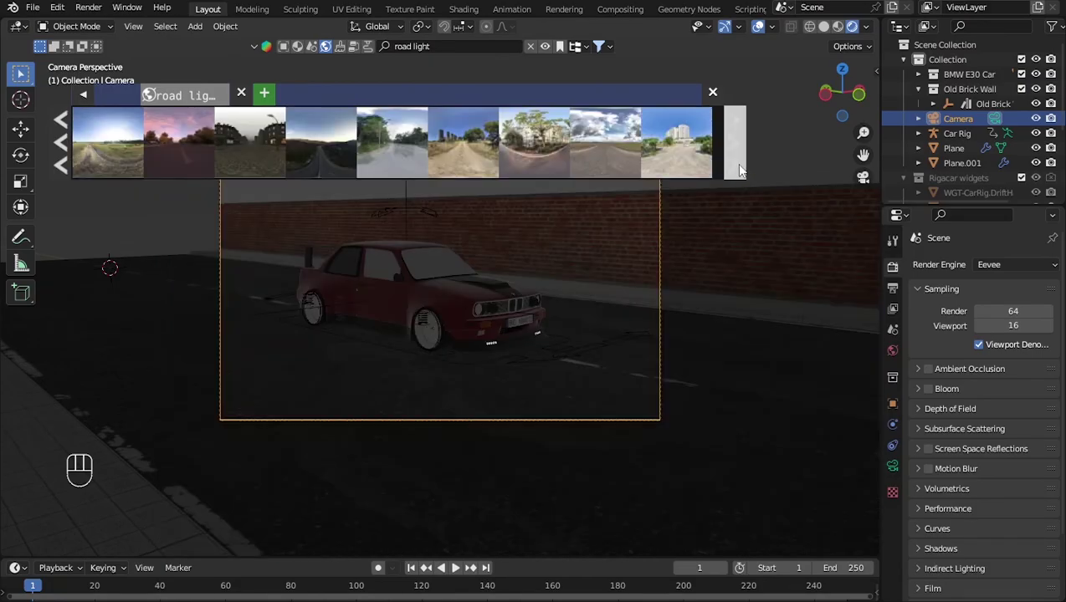
pyautogui.click(739, 170)
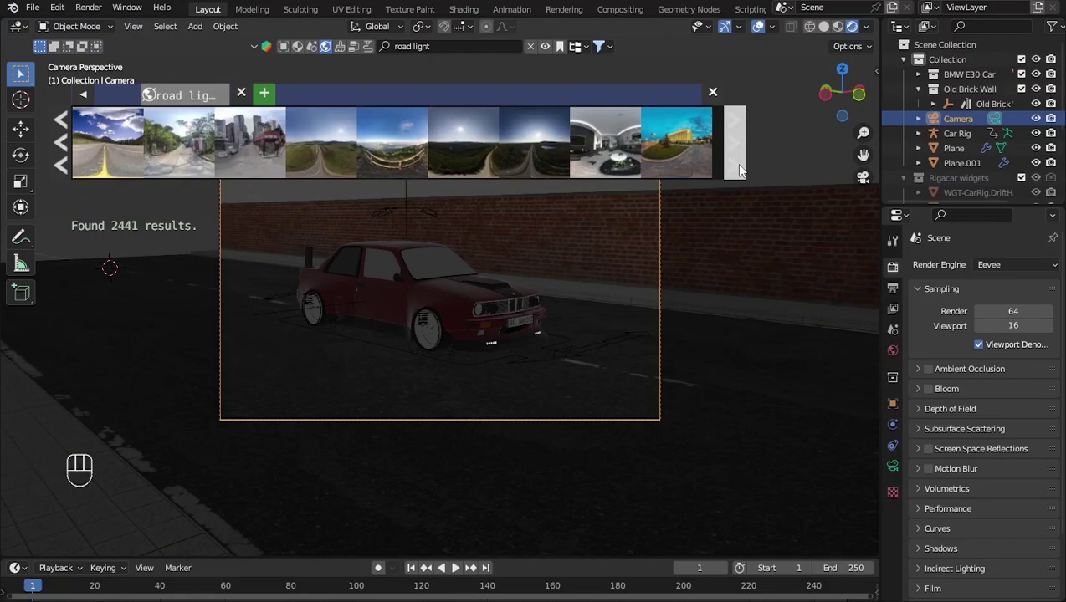
pyautogui.click(739, 170)
pyautogui.click(739, 166)
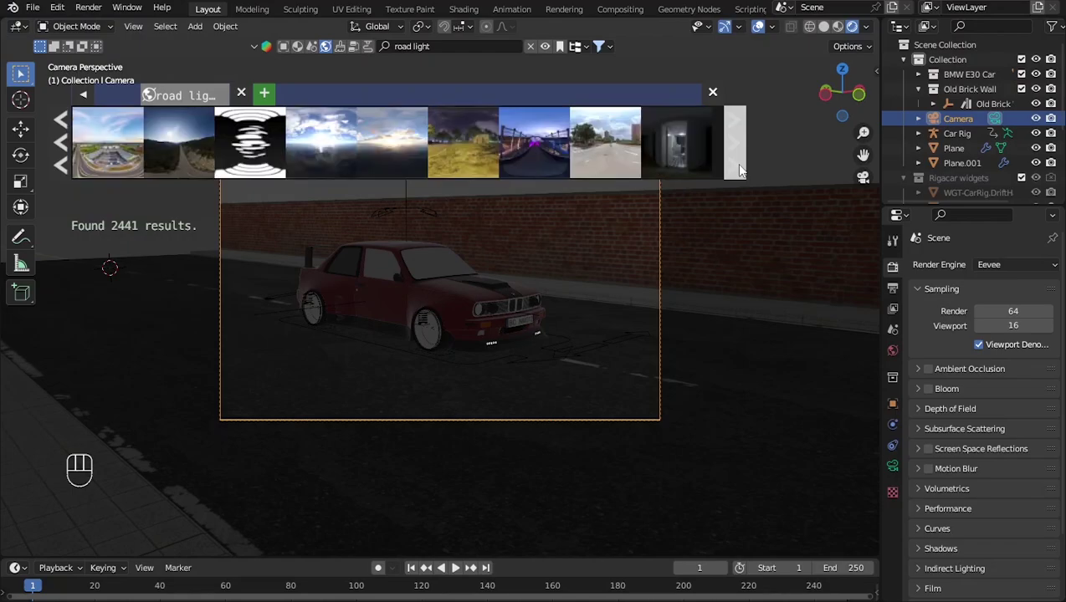
pyautogui.click(739, 165)
pyautogui.moveTo(678, 157)
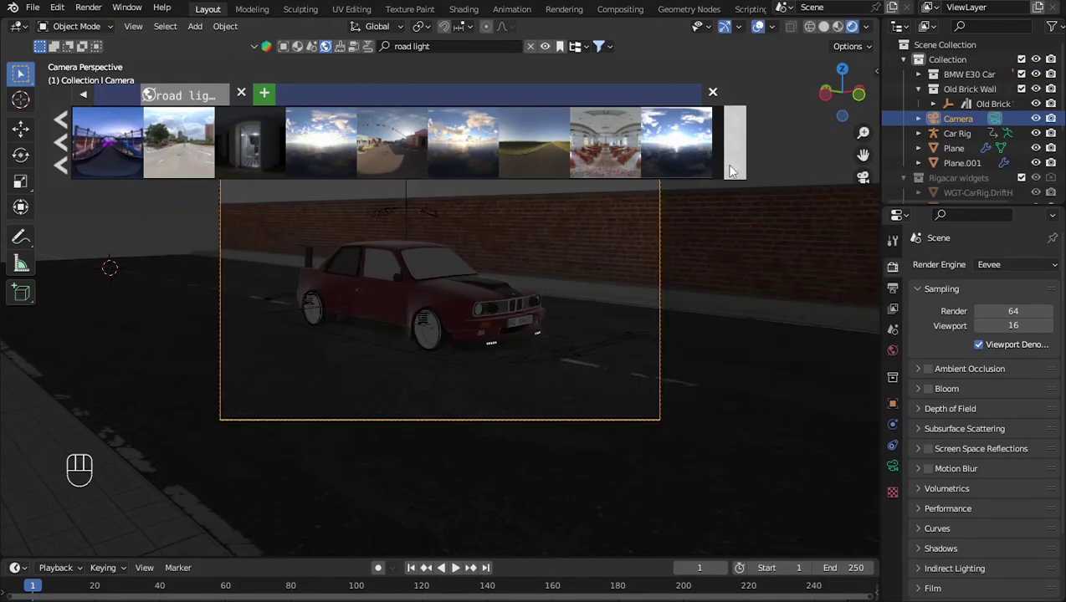
pyautogui.click(729, 172)
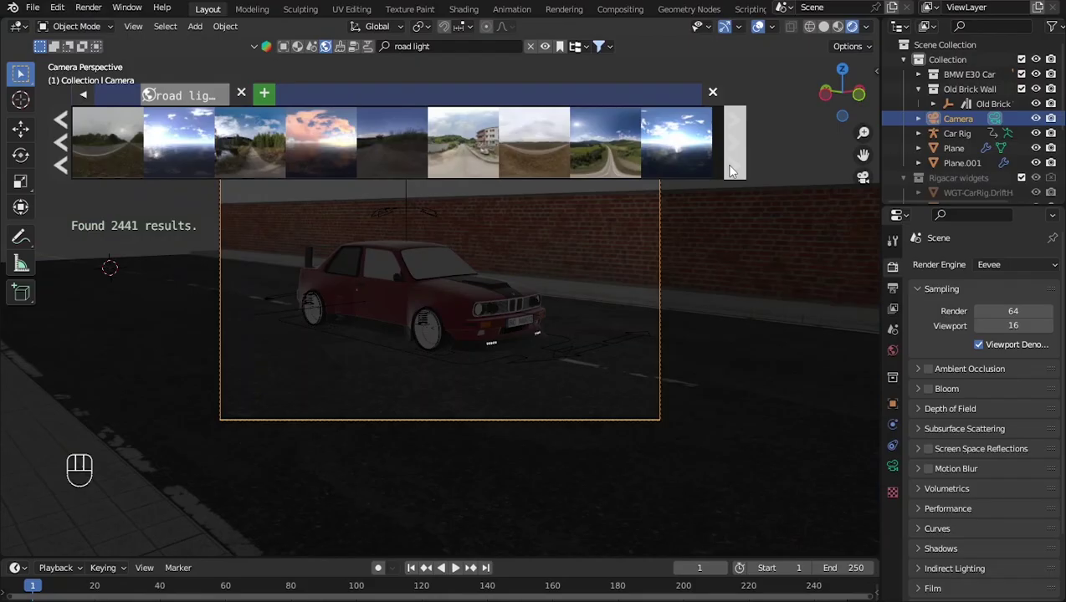
pyautogui.click(729, 172)
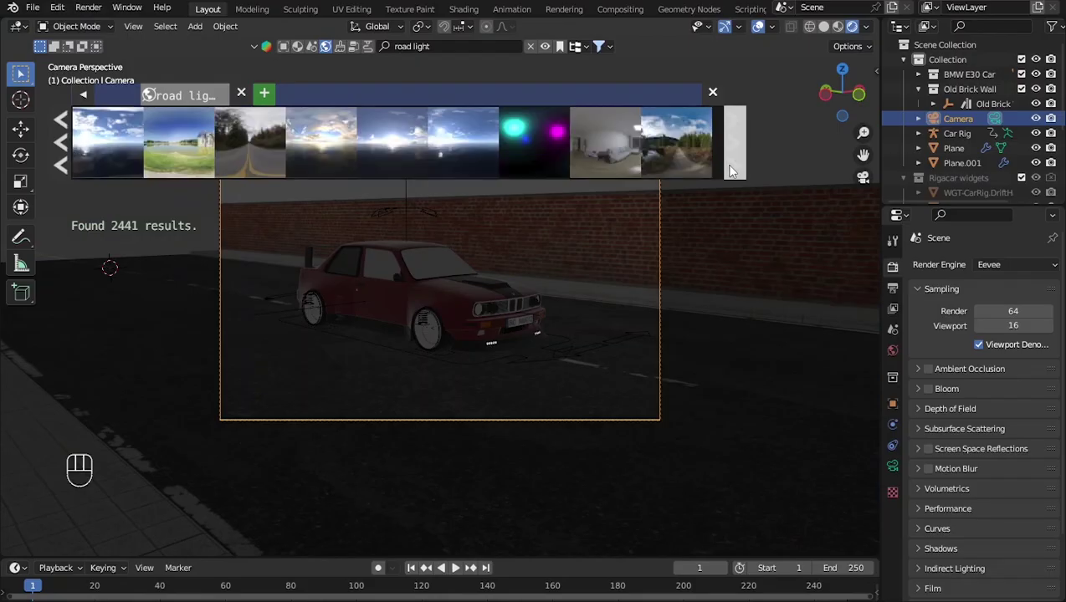
pyautogui.click(730, 170)
pyautogui.click(730, 171)
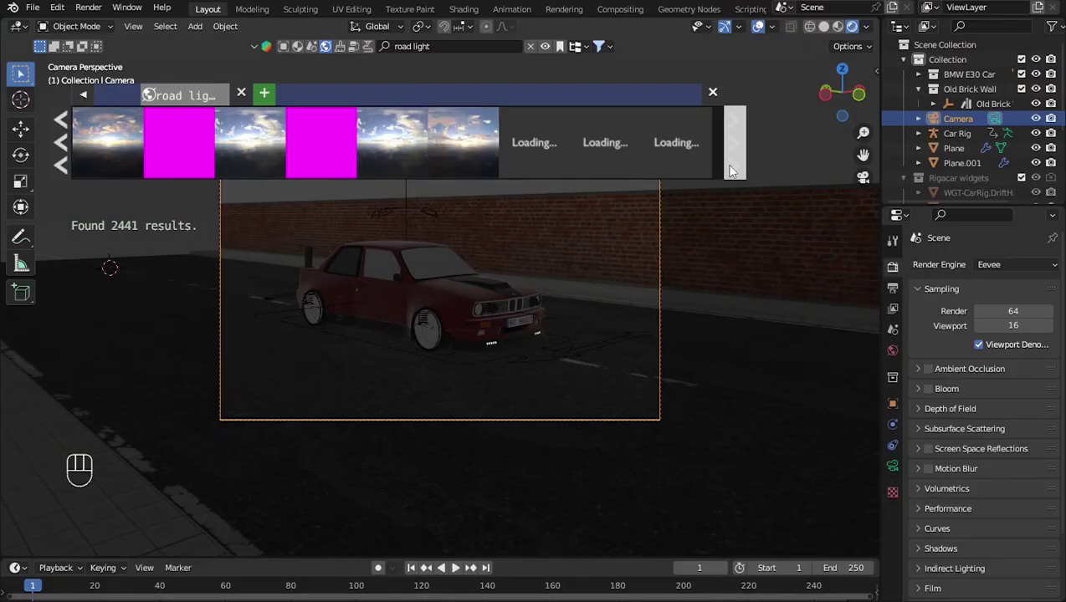
pyautogui.moveTo(520, 149)
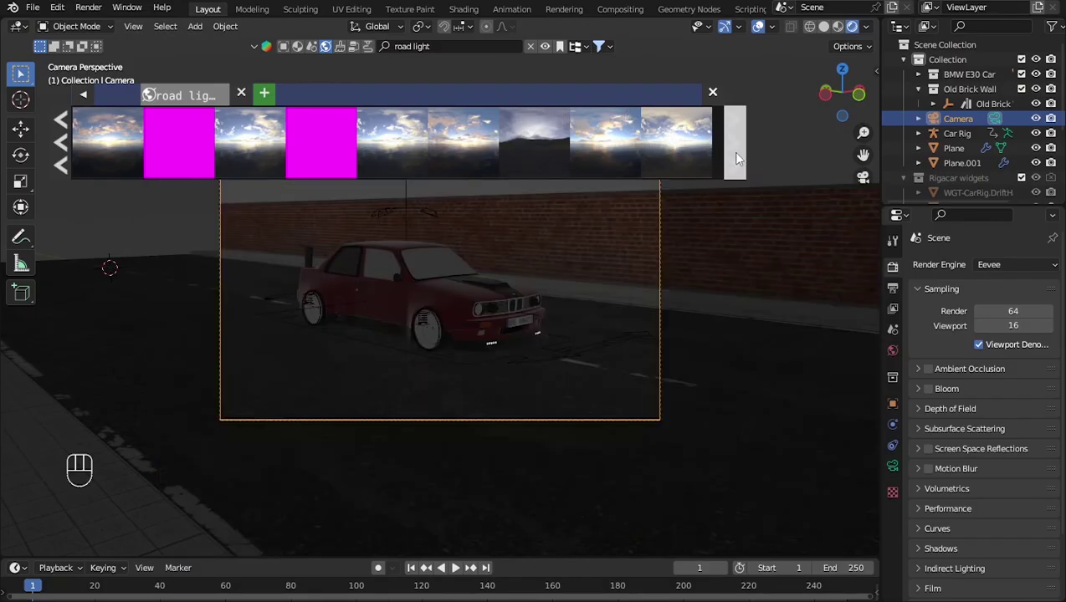
pyautogui.click(735, 161)
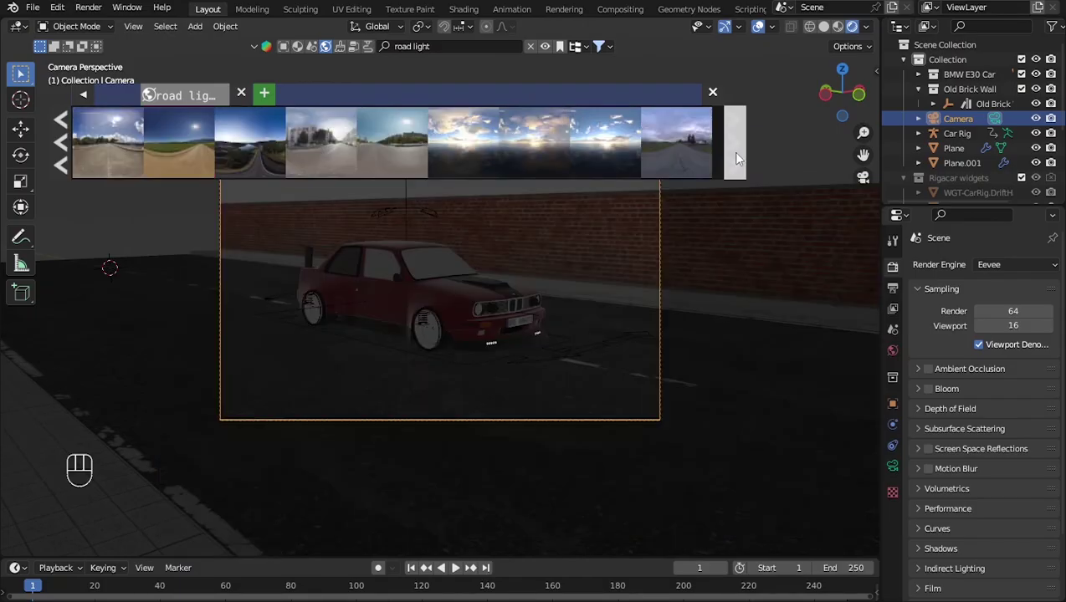
pyautogui.click(735, 159)
pyautogui.click(735, 159)
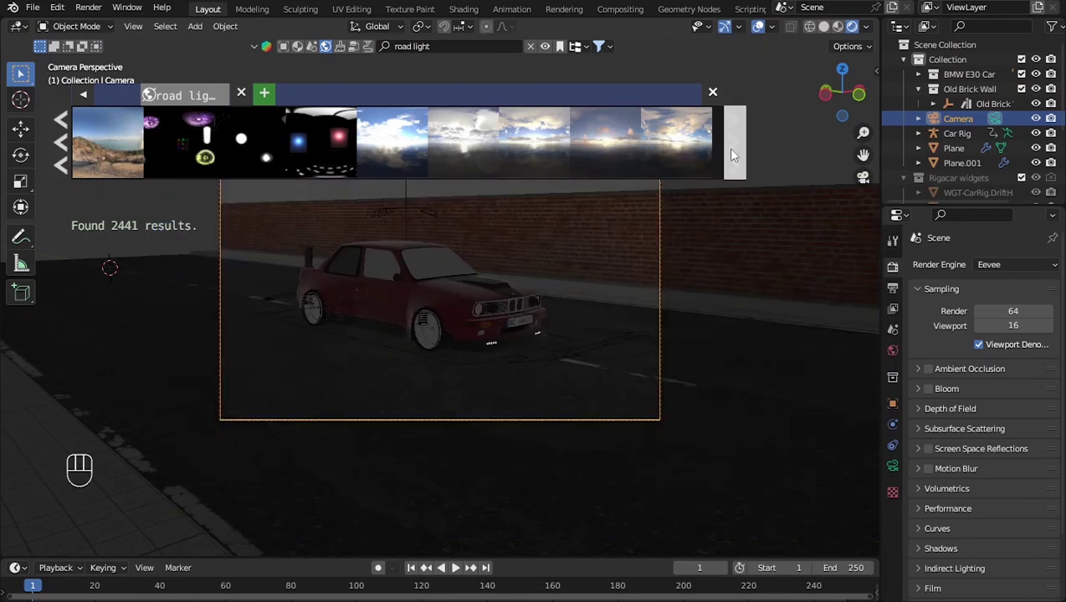
pyautogui.click(727, 147)
pyautogui.click(727, 148)
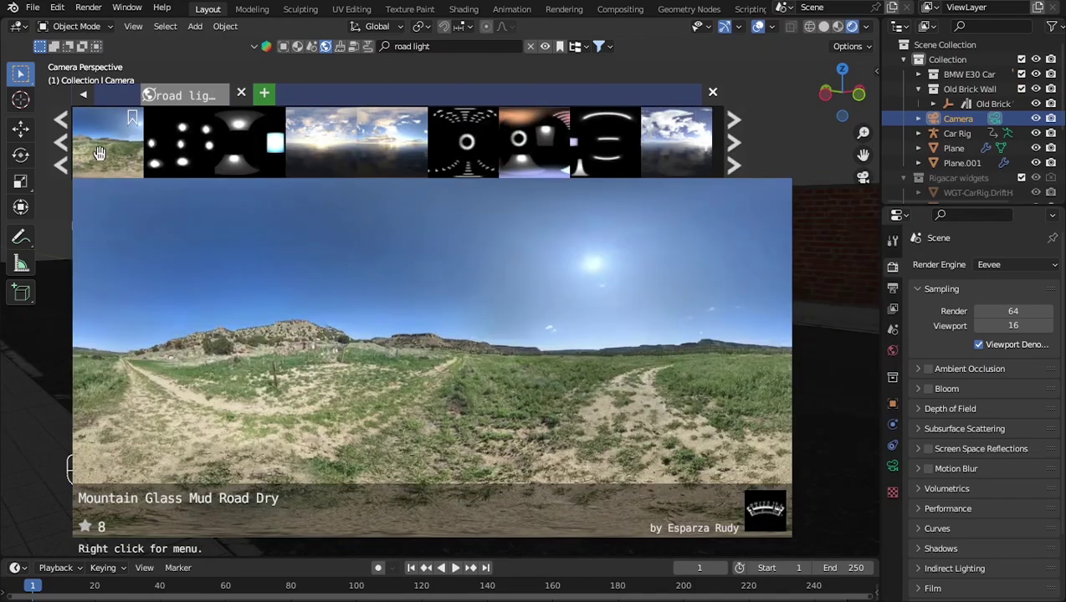
# Download the Mountain Glass Mud Road Dry HDR at 2048 resolution as the scene's world lighting and close the asset results.
pyautogui.moveTo(99, 154); pyautogui.dragTo(564, 96)
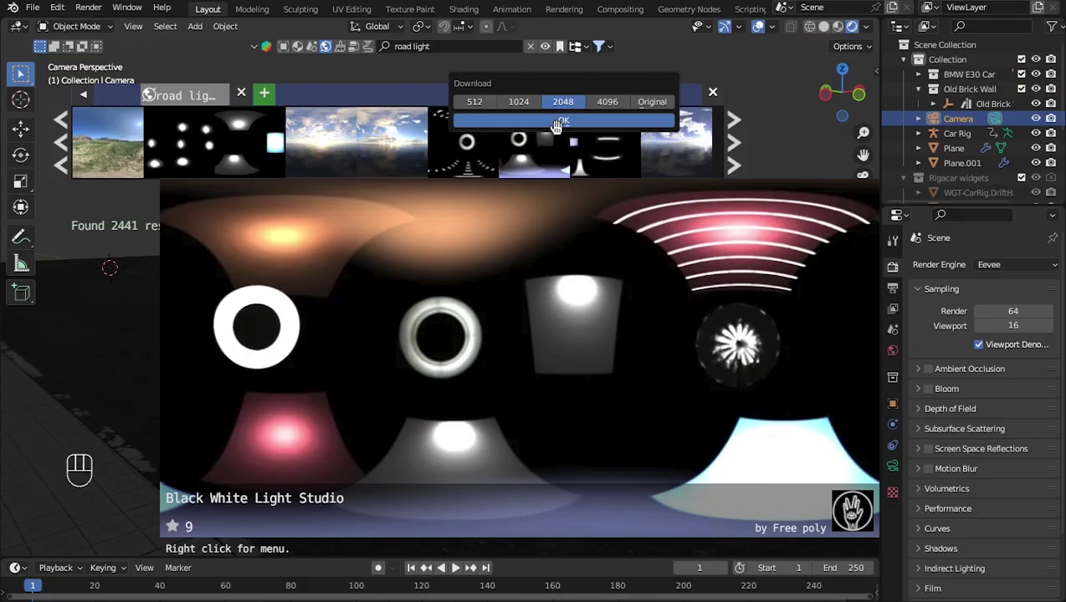
pyautogui.click(558, 122)
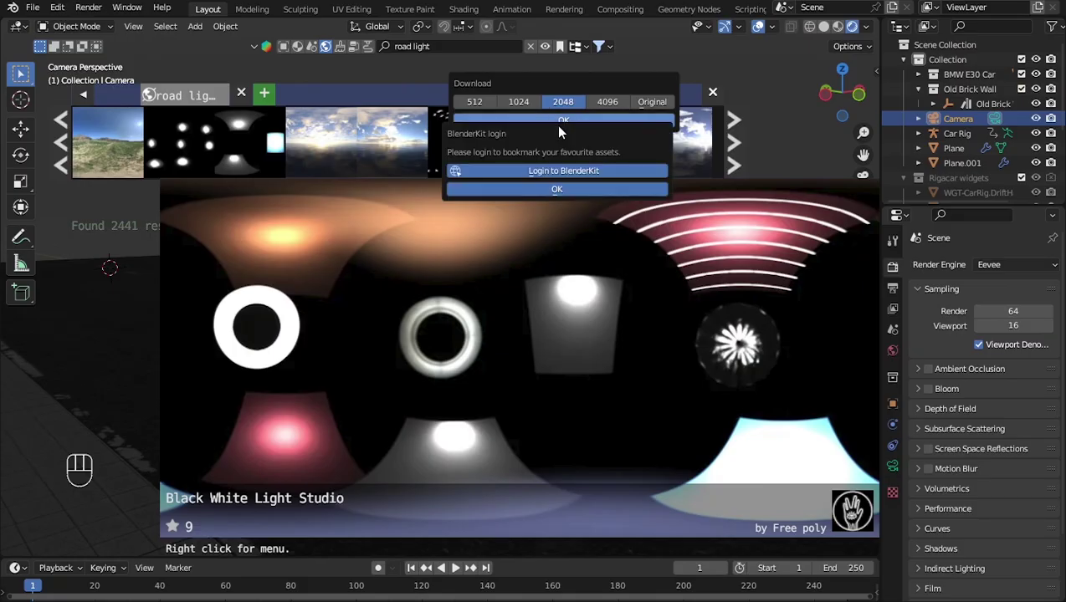
pyautogui.click(629, 120)
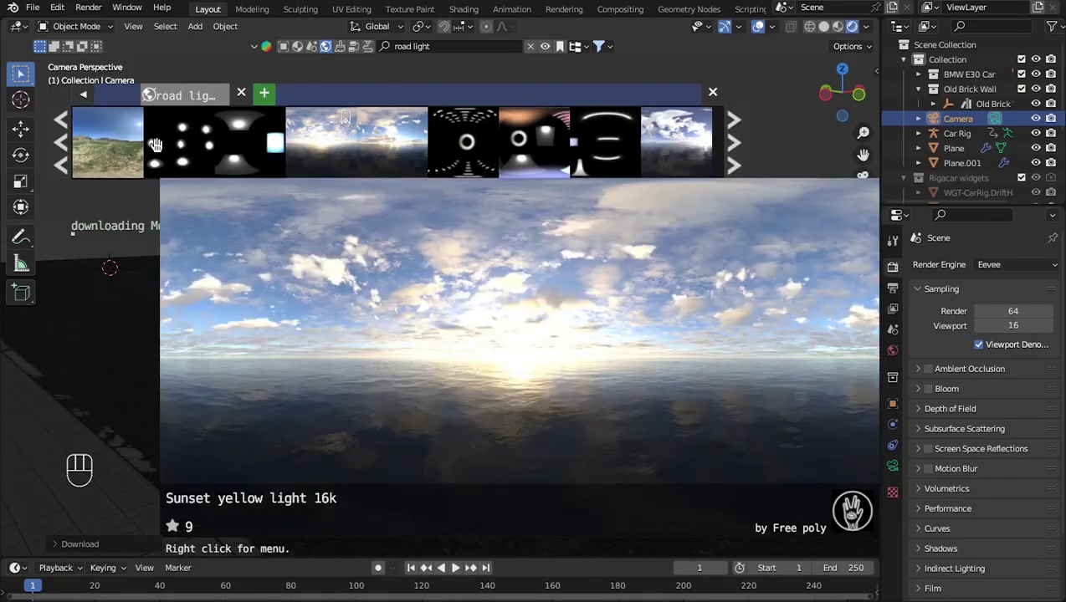
pyautogui.moveTo(107, 142); pyautogui.dragTo(784, 53)
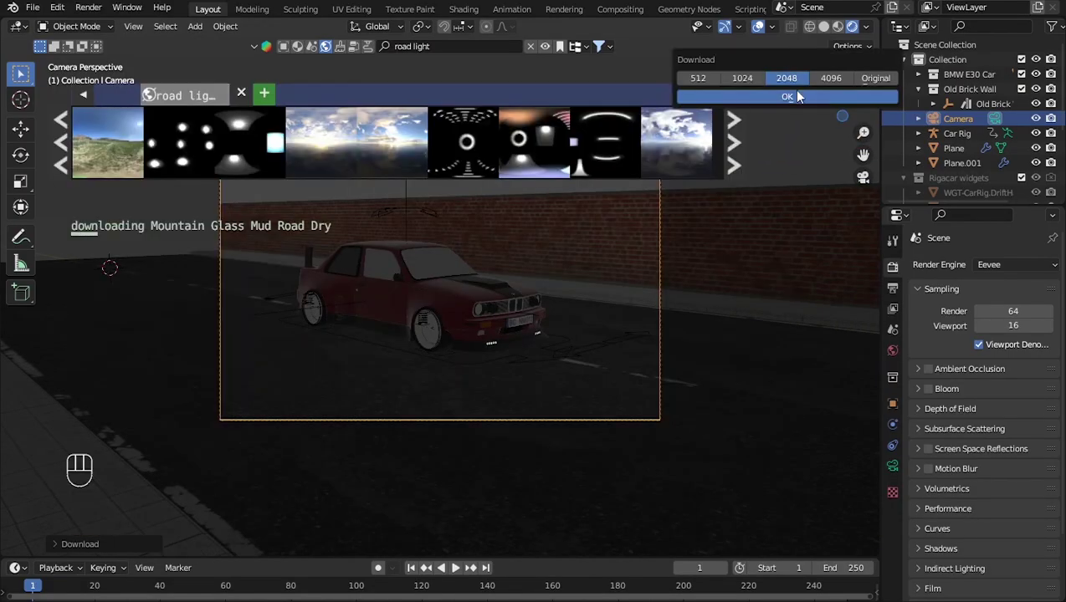
pyautogui.click(796, 98)
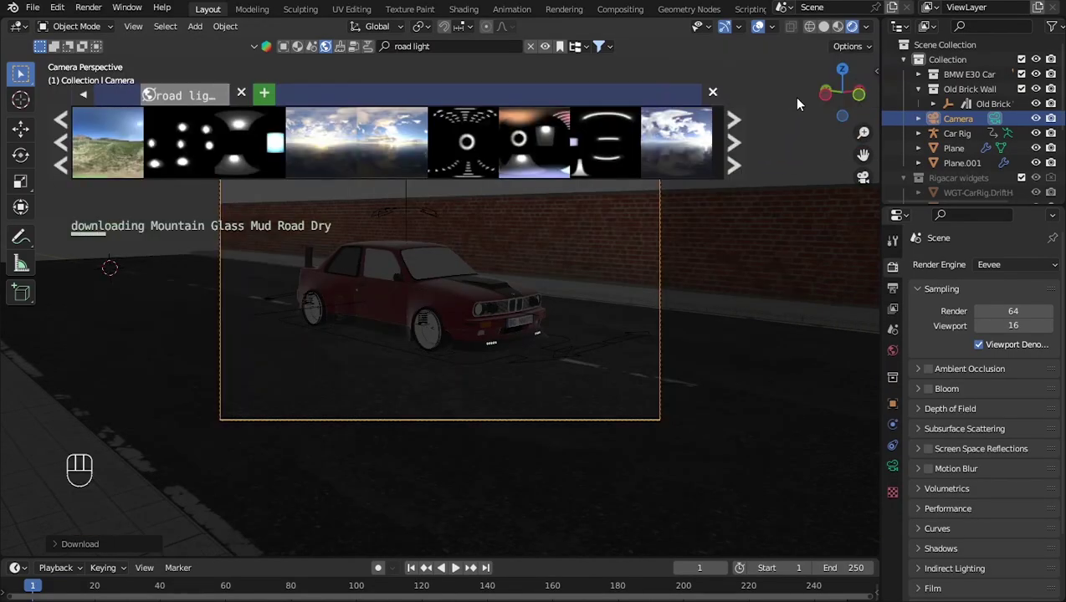
pyautogui.click(713, 95)
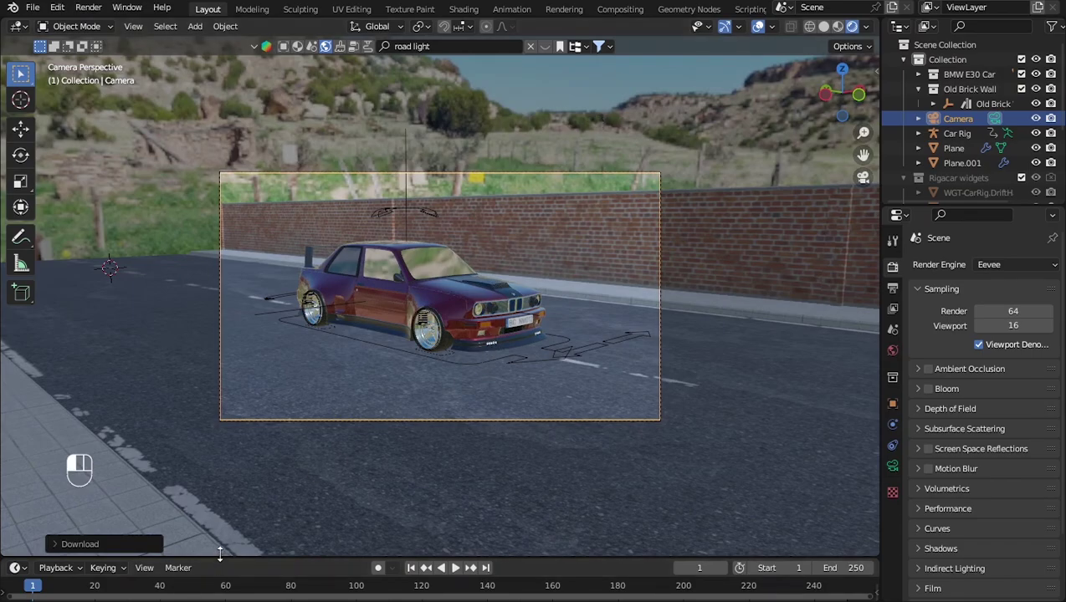
# Enlarge the timeline area, turn it into a Shader Editor and show the World shader nodes.
pyautogui.moveTo(221, 556); pyautogui.dragTo(236, 394)
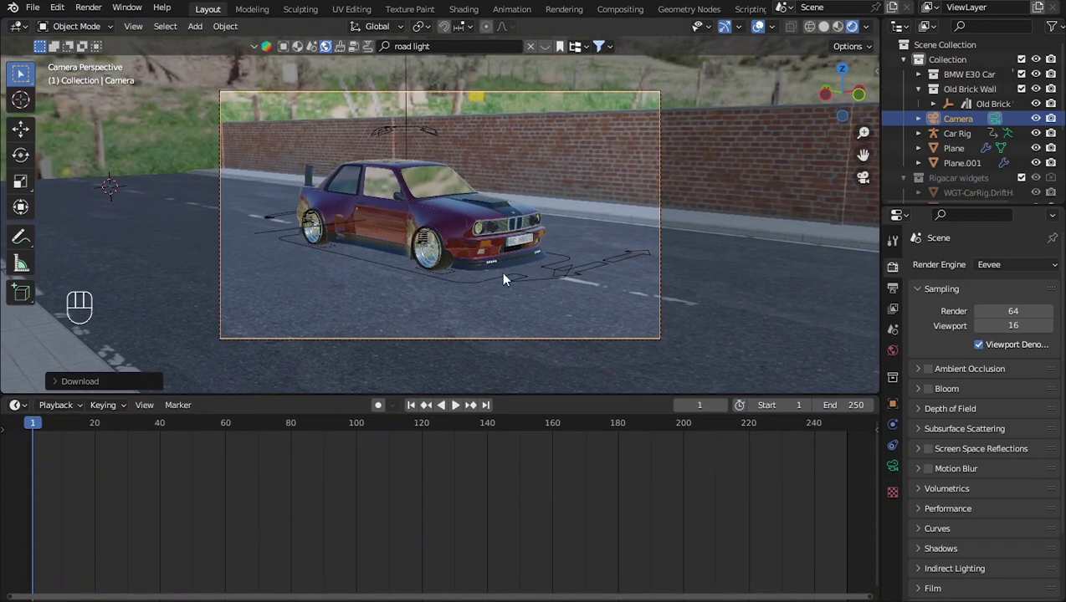
pyautogui.scroll(-5, 583, 203)
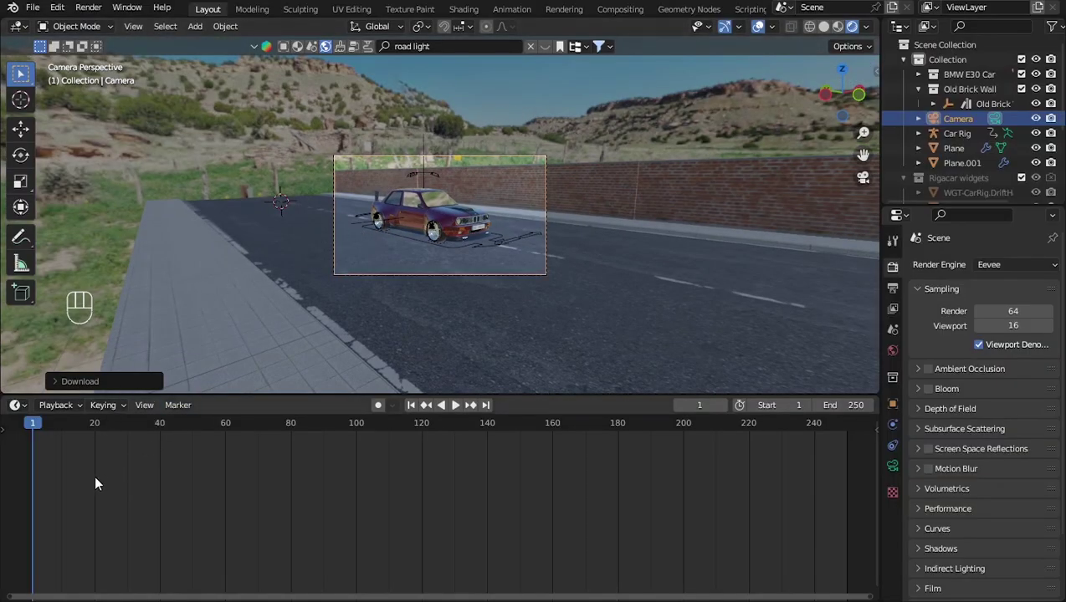
pyautogui.click(19, 404)
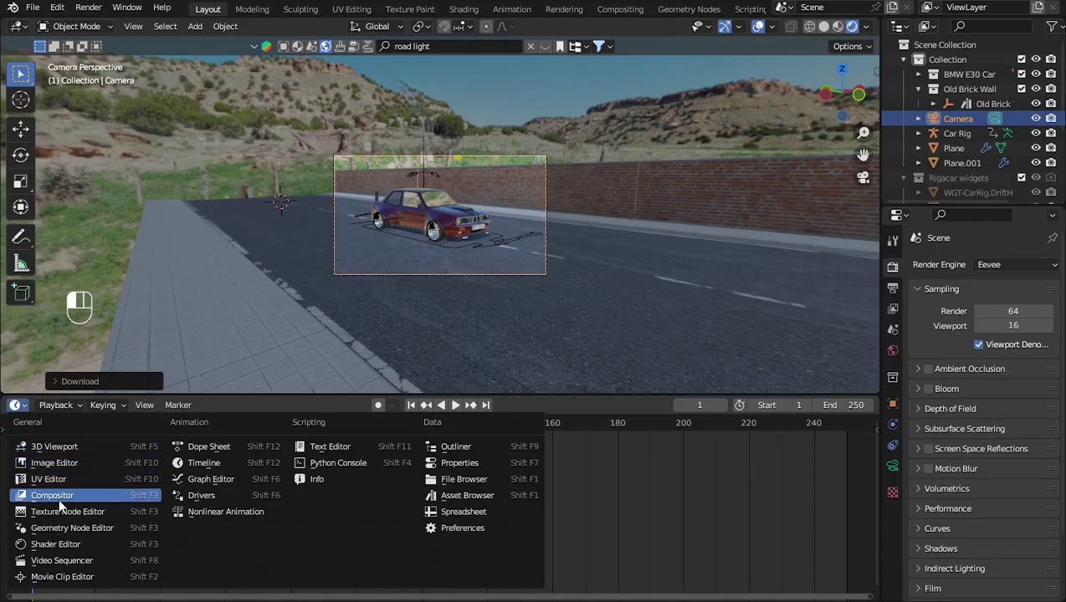
pyautogui.click(85, 548)
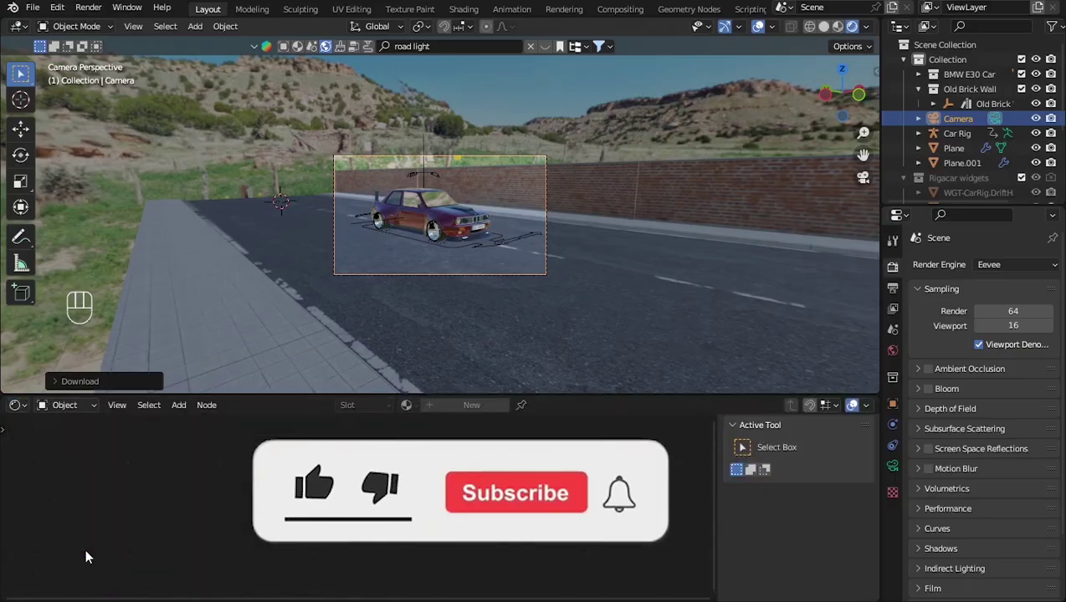
pyautogui.click(65, 404)
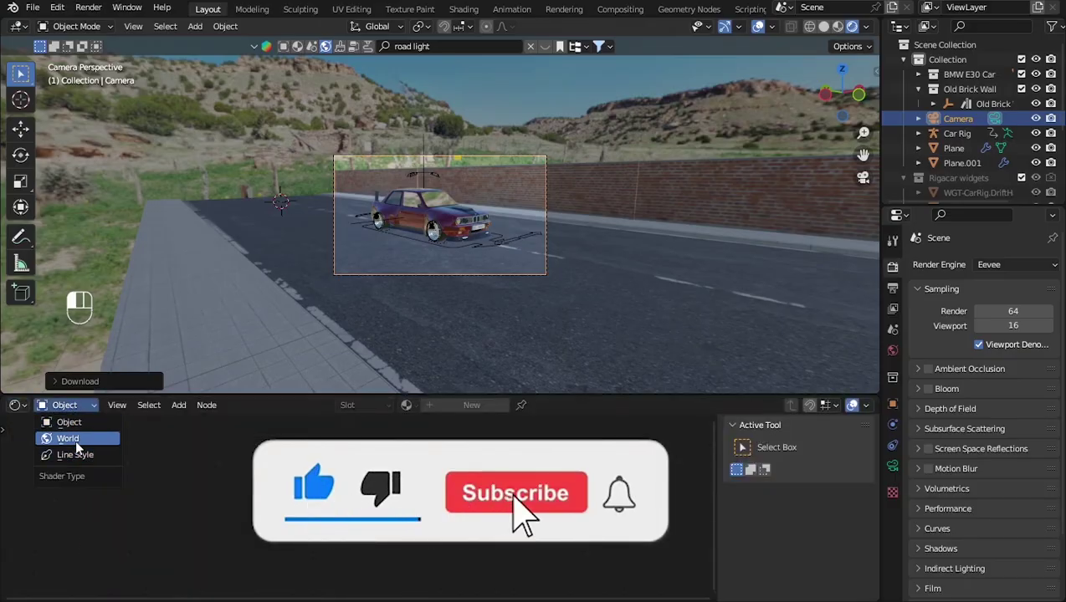
pyautogui.click(76, 438)
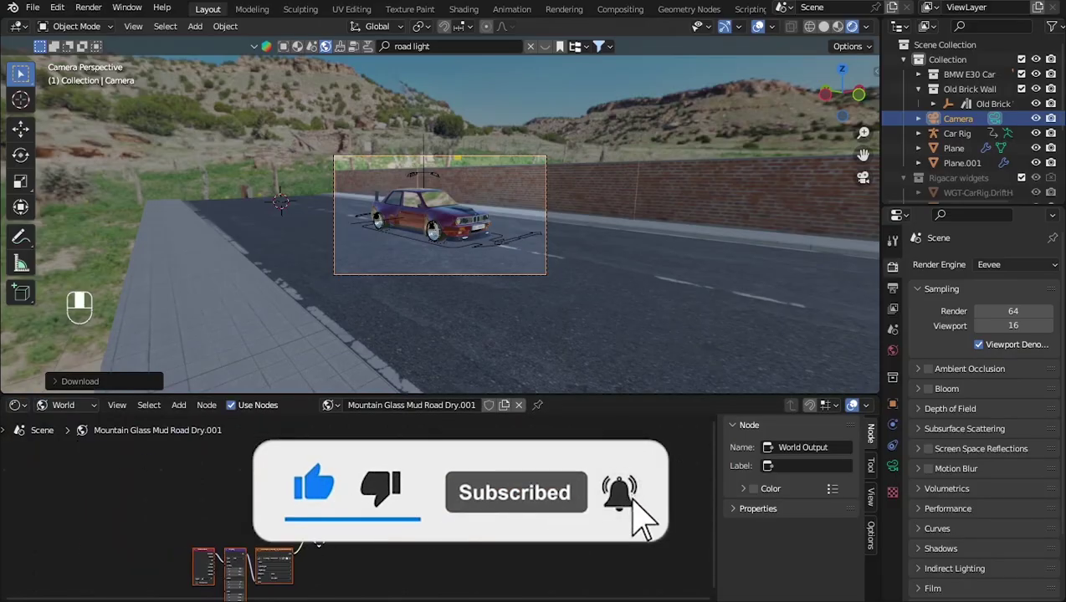
# Try a scale of 5 on X, Y and Z in the world's Mapping node.
pyautogui.moveTo(319, 545); pyautogui.dragTo(401, 472, button='middle')
pyautogui.scroll(15, 359, 508)
pyautogui.scroll(5, 302, 512)
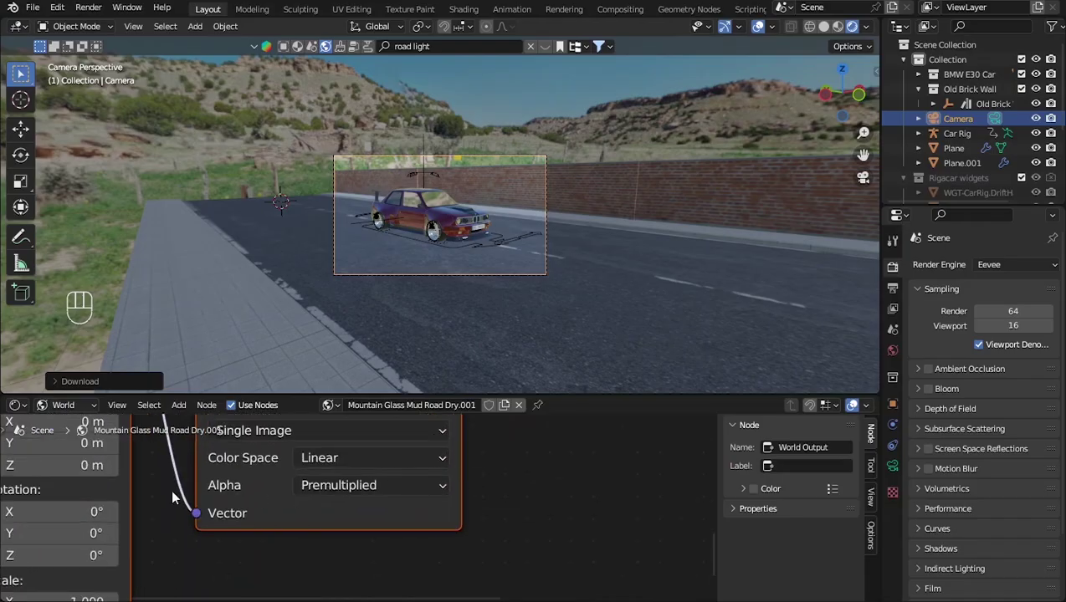
pyautogui.moveTo(172, 492); pyautogui.dragTo(412, 435, button='middle')
pyautogui.scroll(-3, 389, 518)
pyautogui.moveTo(357, 503); pyautogui.dragTo(358, 537)
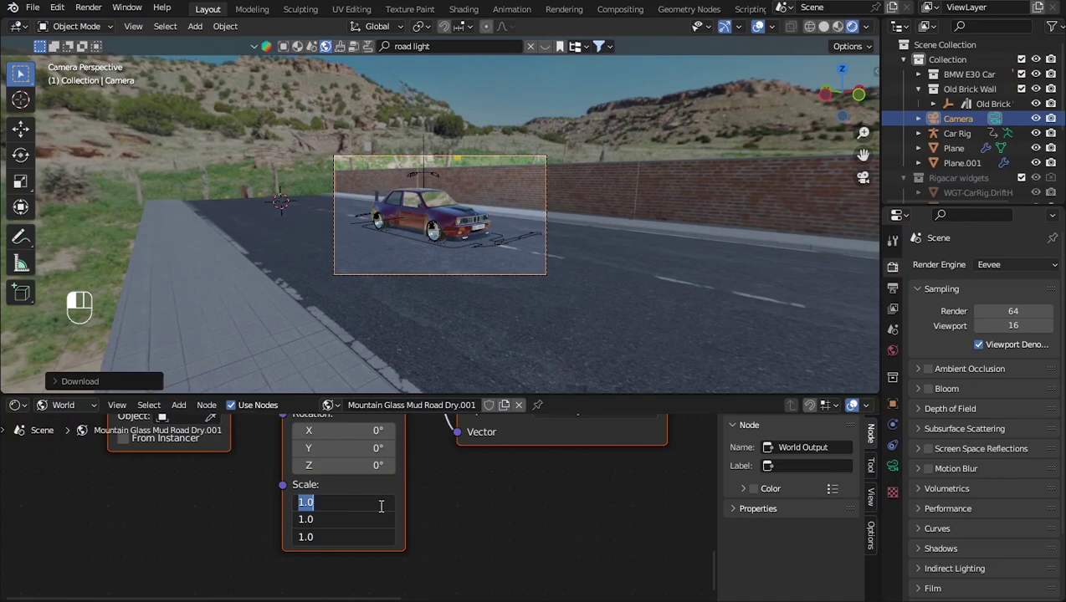
pyautogui.write('5')
pyautogui.press('Return')
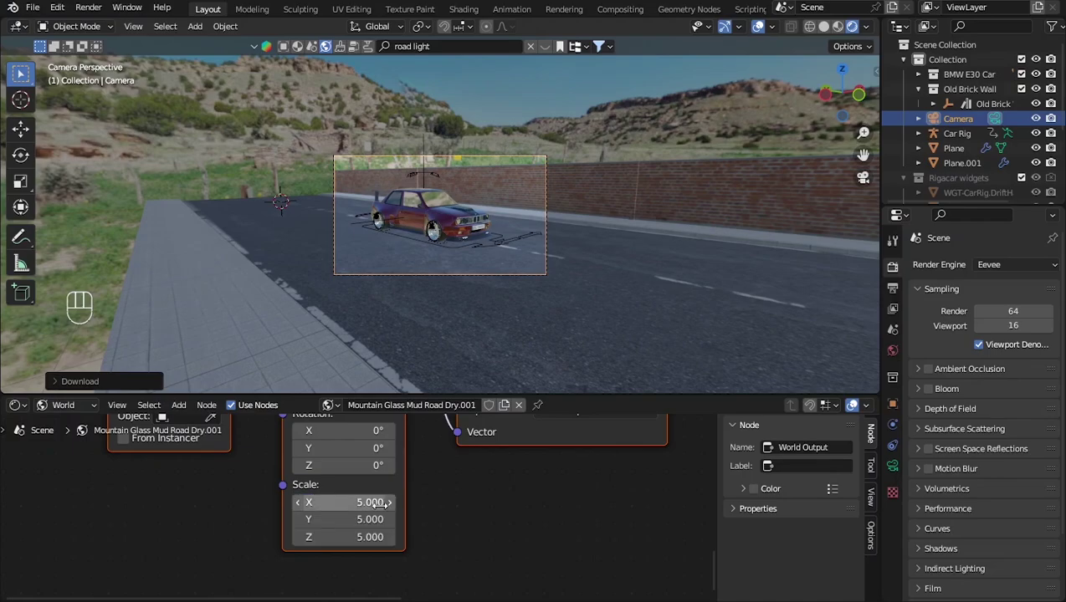
# Try a Mapping scale of -1 on all three axes and reset it to 1.
pyautogui.moveTo(372, 503)
pyautogui.mouseDown()
pyautogui.moveTo(368, 535)
pyautogui.moveTo(367, 505)
pyautogui.mouseUp()
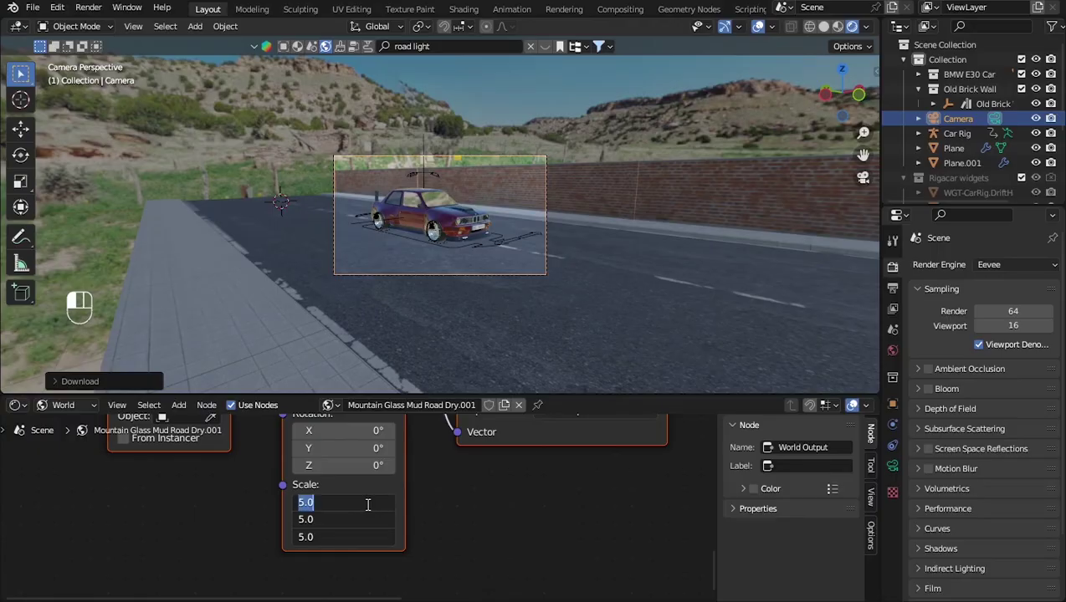
pyautogui.write('-1')
pyautogui.press('Return')
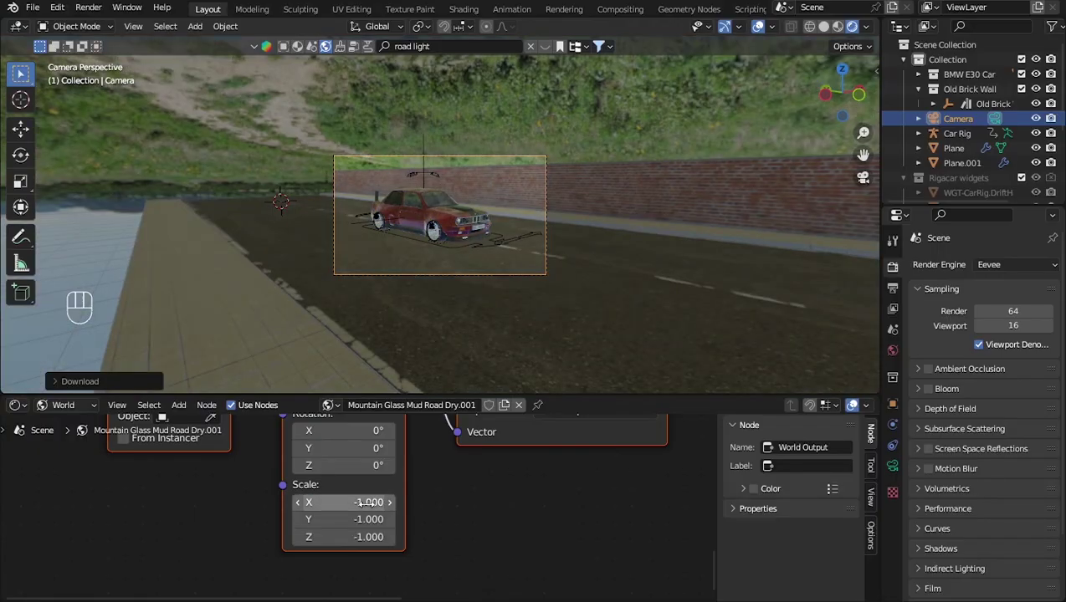
pyautogui.moveTo(368, 502)
pyautogui.mouseDown()
pyautogui.moveTo(368, 536)
pyautogui.moveTo(368, 504)
pyautogui.mouseUp()
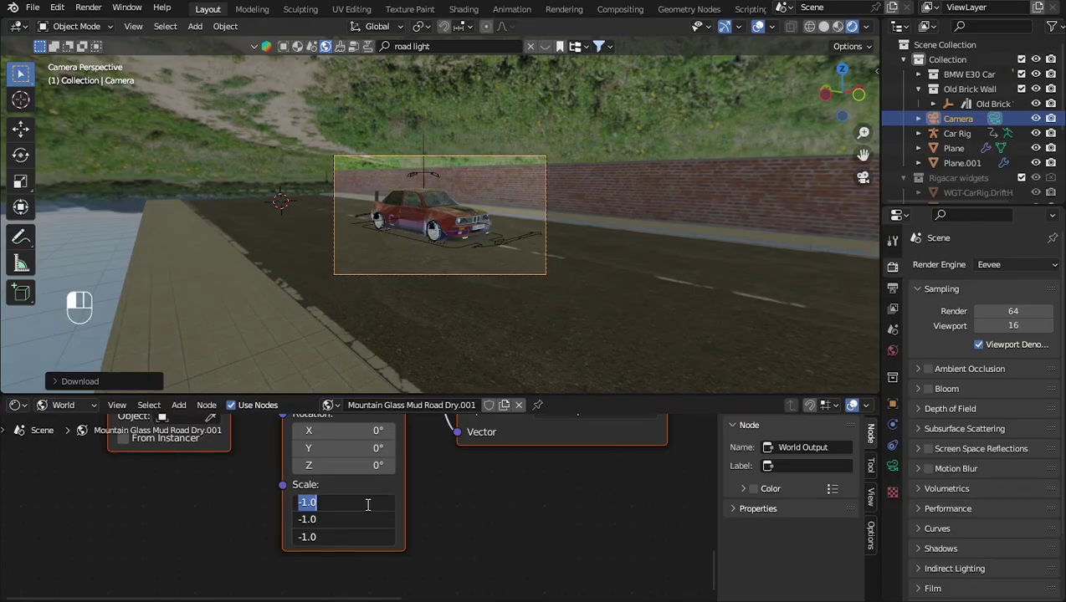
pyautogui.write('1')
pyautogui.press('Return')
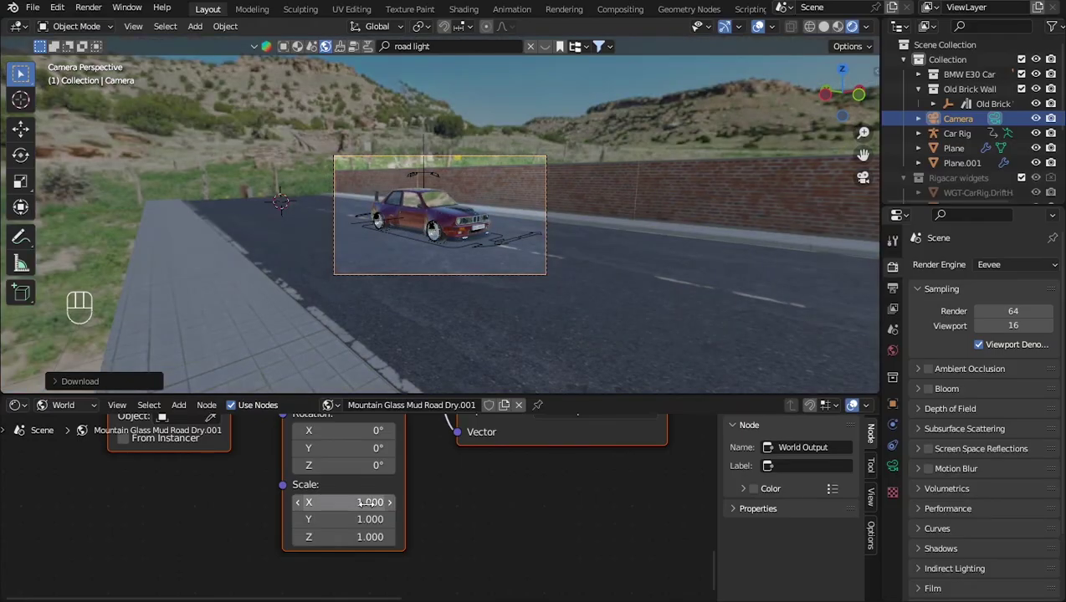
# Tilt the HDR background by setting the Mapping node's rotation to X 5.9° and Y -4.6°.
pyautogui.scroll(1, 402, 500)
pyautogui.scroll(-2, 403, 497)
pyautogui.moveTo(399, 509); pyautogui.dragTo(399, 554, button='middle')
pyautogui.moveTo(363, 496)
pyautogui.mouseDown()
pyautogui.moveTo(340, 496)
pyautogui.moveTo(358, 481)
pyautogui.moveTo(343, 481)
pyautogui.moveTo(408, 481)
pyautogui.moveTo(345, 496)
pyautogui.mouseUp()
pyautogui.scroll(-2, 478, 303)
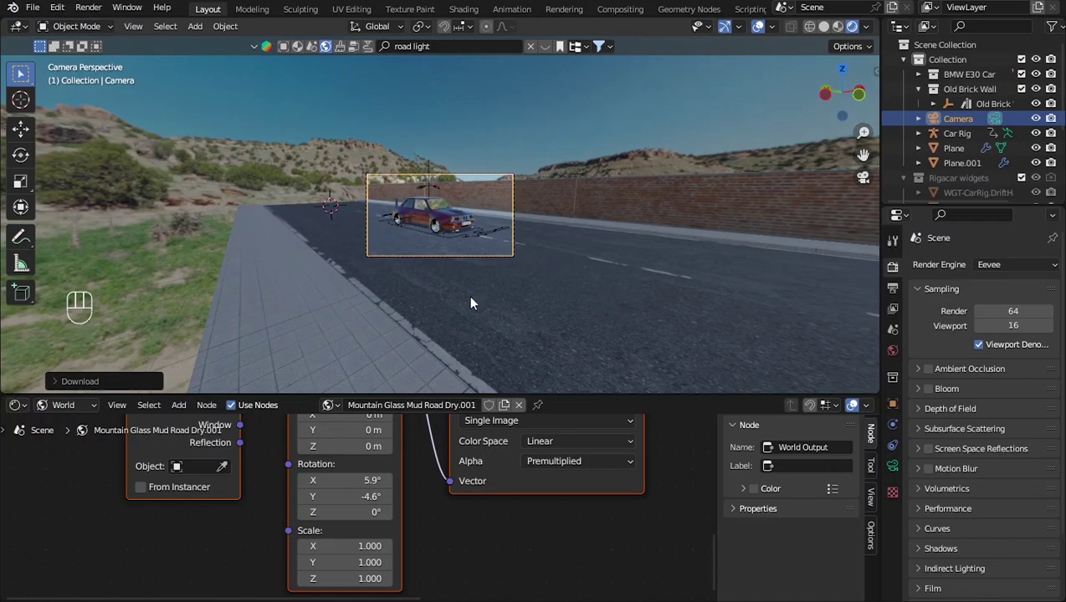
# Play the animation briefly from a side view of the car and stop it.
pyautogui.moveTo(470, 304); pyautogui.dragTo(504, 255, button='middle')
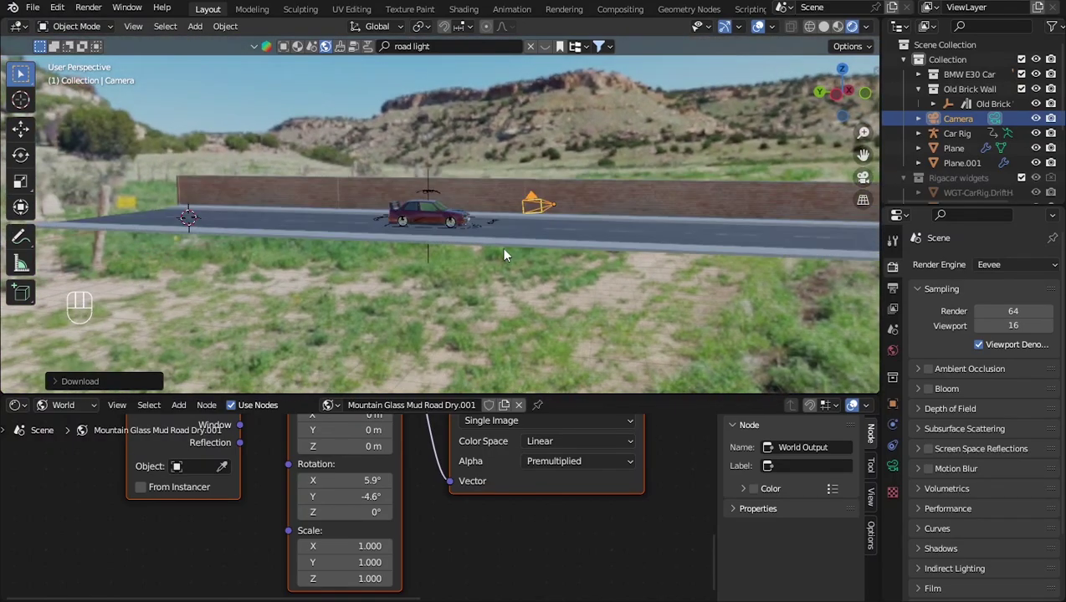
pyautogui.scroll(2, 497, 253)
pyautogui.press('space')
pyautogui.press('space')
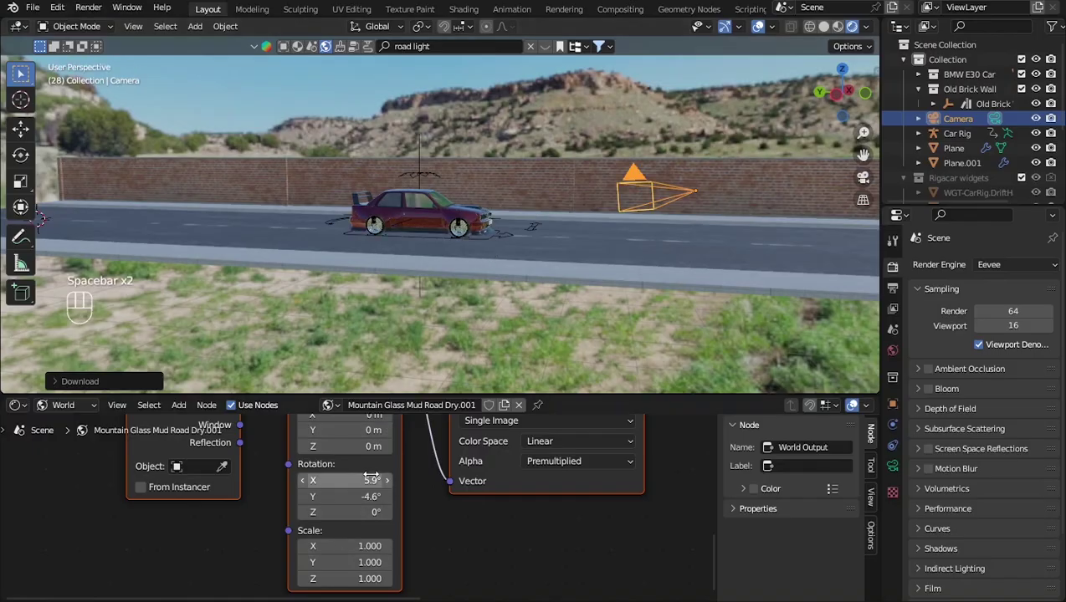
# Try a Location X of -0.4 m in the world's Mapping node and reset it to 0 m.
pyautogui.click(412, 452)
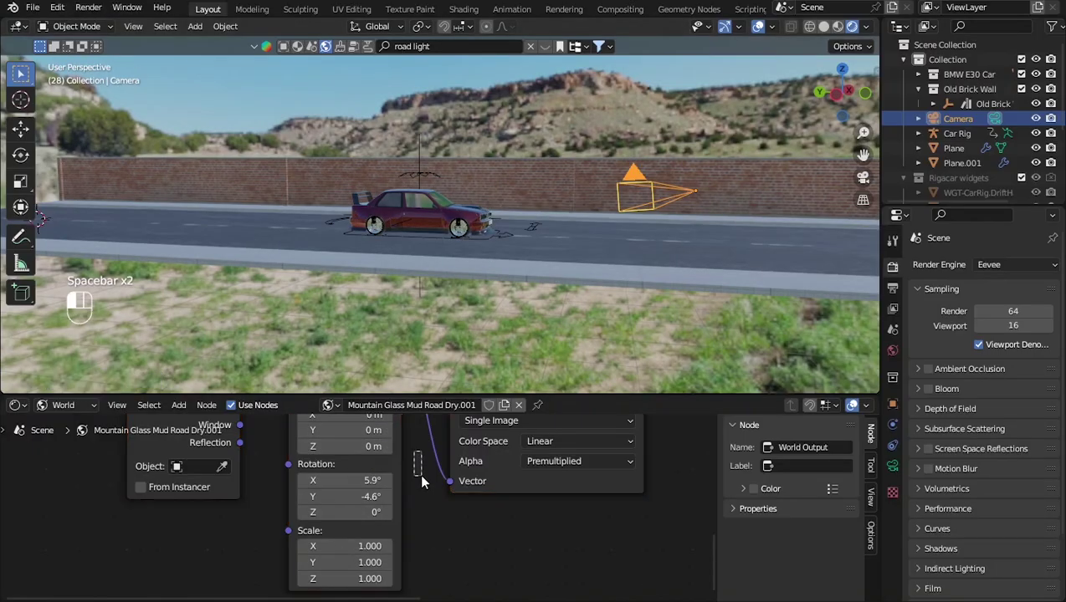
pyautogui.moveTo(413, 459); pyautogui.dragTo(418, 503, button='middle')
pyautogui.scroll(1, 415, 502)
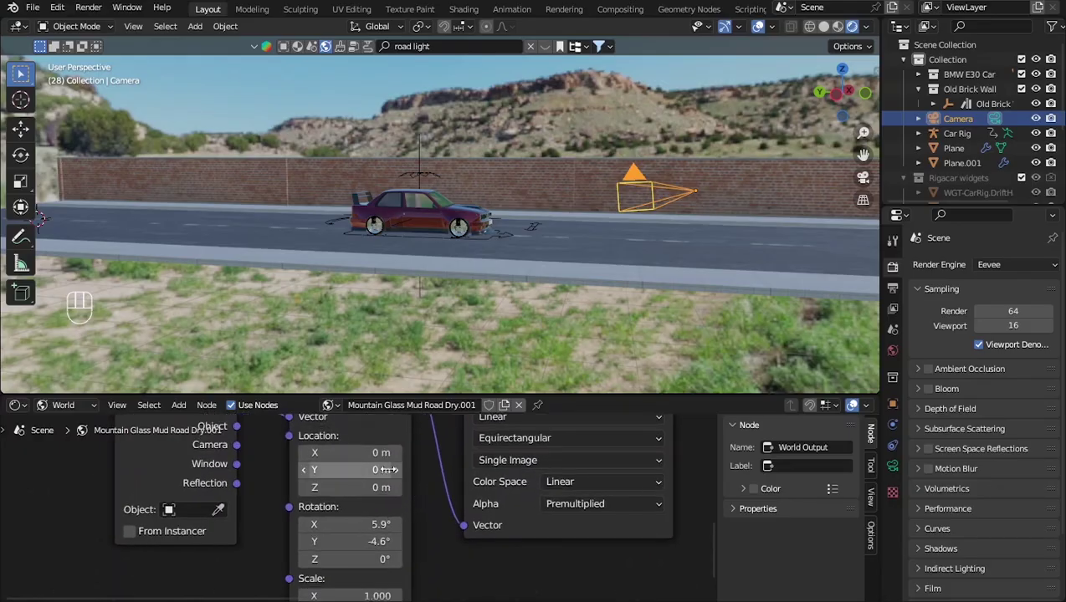
pyautogui.moveTo(379, 453)
pyautogui.mouseDown()
pyautogui.moveTo(352, 452)
pyautogui.moveTo(373, 452)
pyautogui.mouseUp()
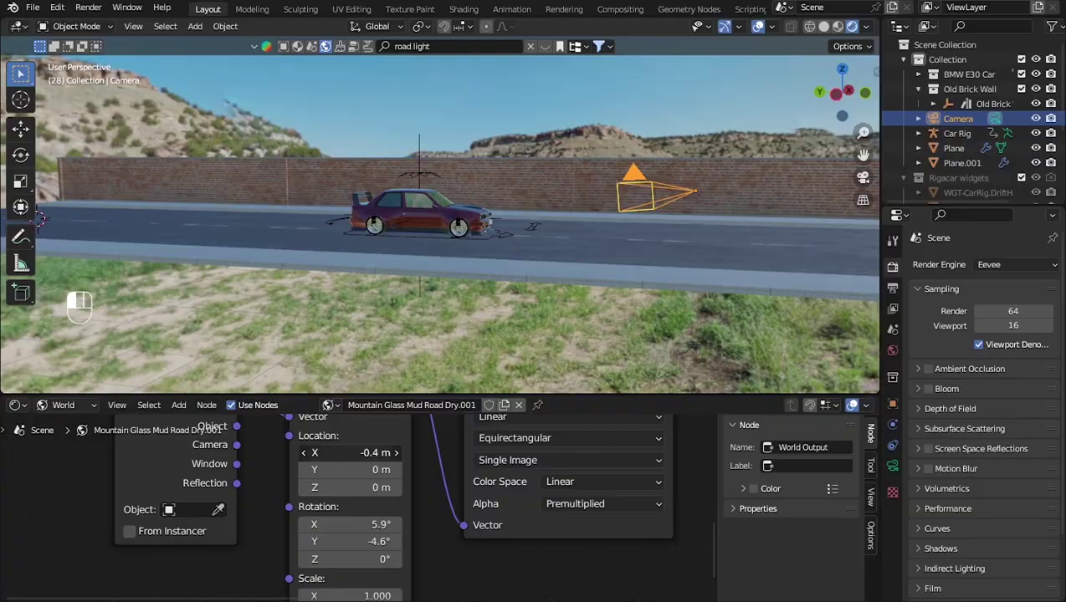
pyautogui.click(379, 452)
pyautogui.write('0')
pyautogui.press('Return')
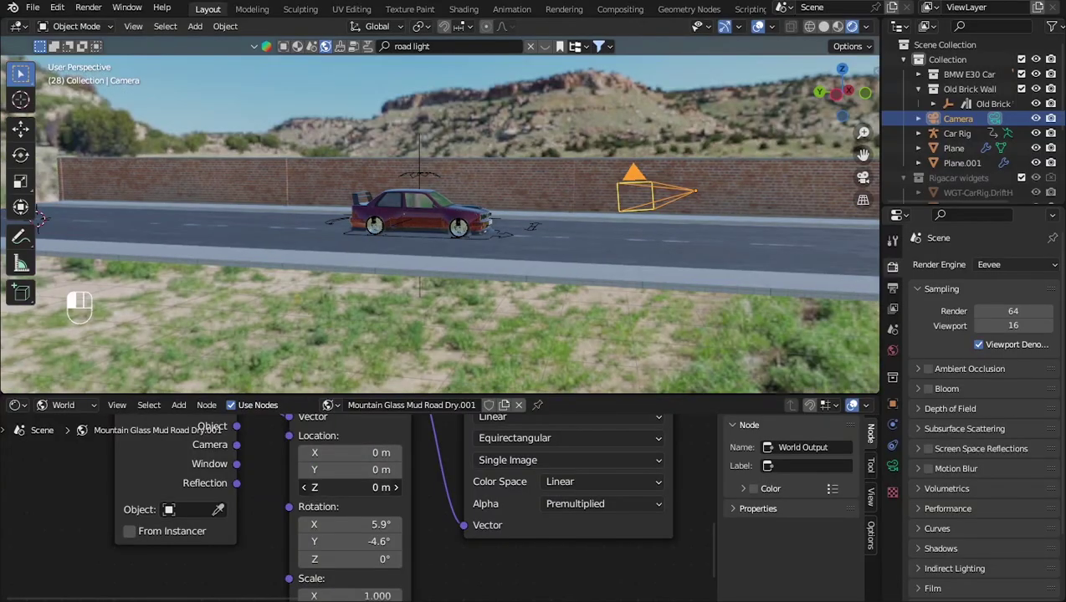
# Set the Mapping node's Location Z to 0.1 m and check the background through the camera.
pyautogui.moveTo(372, 488)
pyautogui.mouseDown()
pyautogui.moveTo(360, 488)
pyautogui.moveTo(402, 488)
pyautogui.moveTo(359, 488)
pyautogui.moveTo(372, 487)
pyautogui.mouseUp()
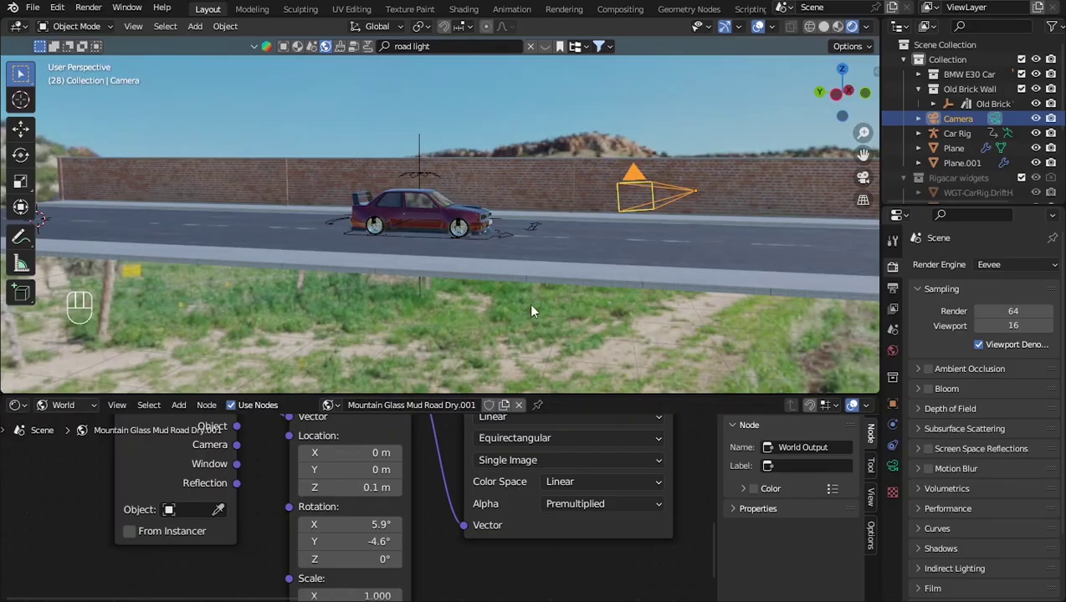
pyautogui.press('KP_0')
pyautogui.scroll(6, 494, 266)
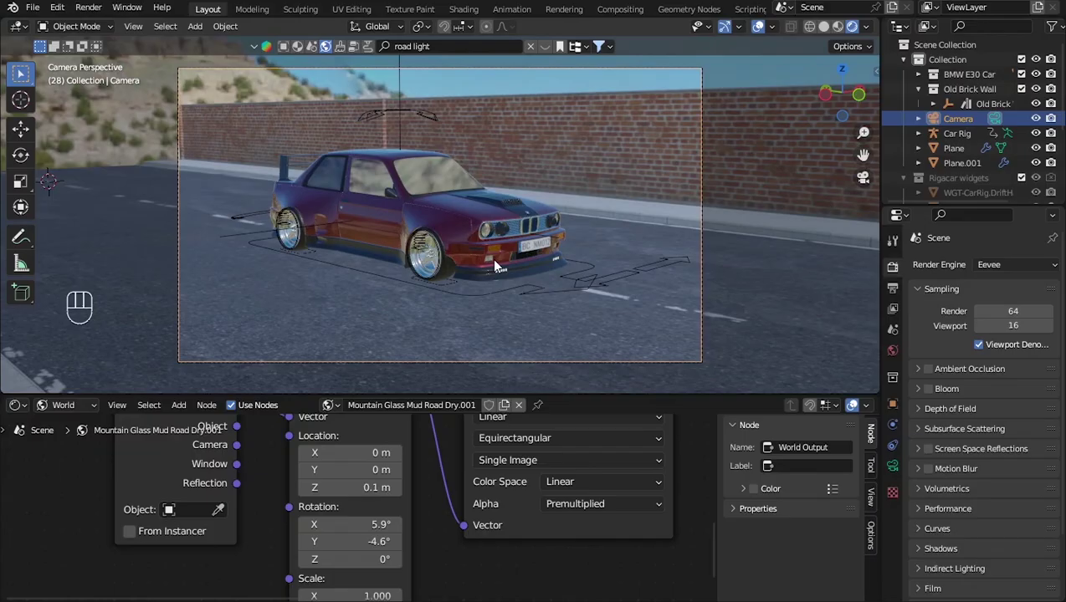
# Set the Mapping node's X rotation to 9.5° and check the HDR background around the car and wall.
pyautogui.moveTo(491, 259); pyautogui.dragTo(474, 226, button='middle')
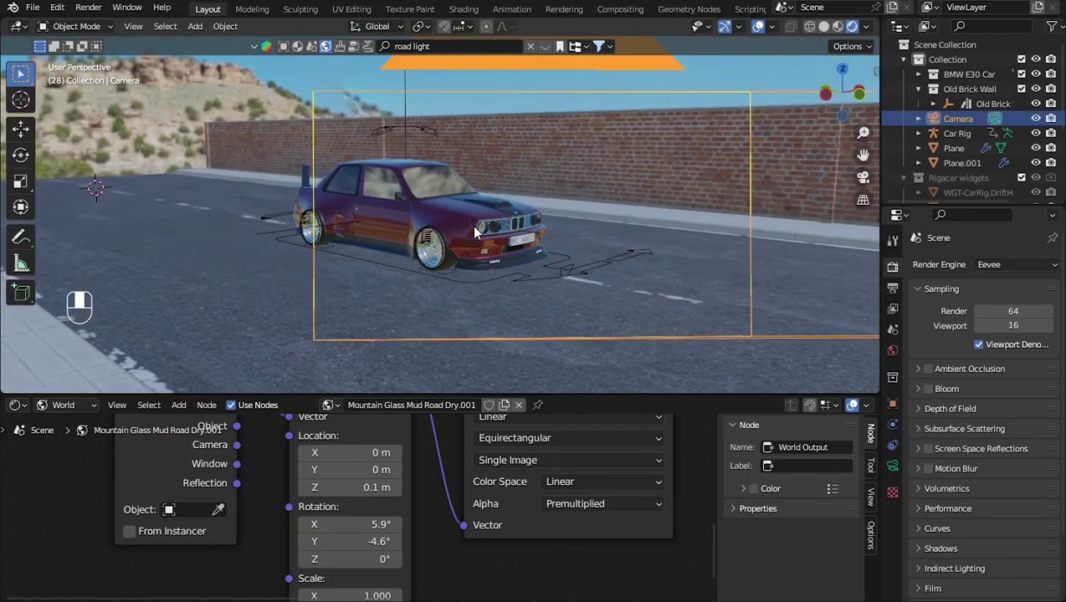
pyautogui.click(247, 96)
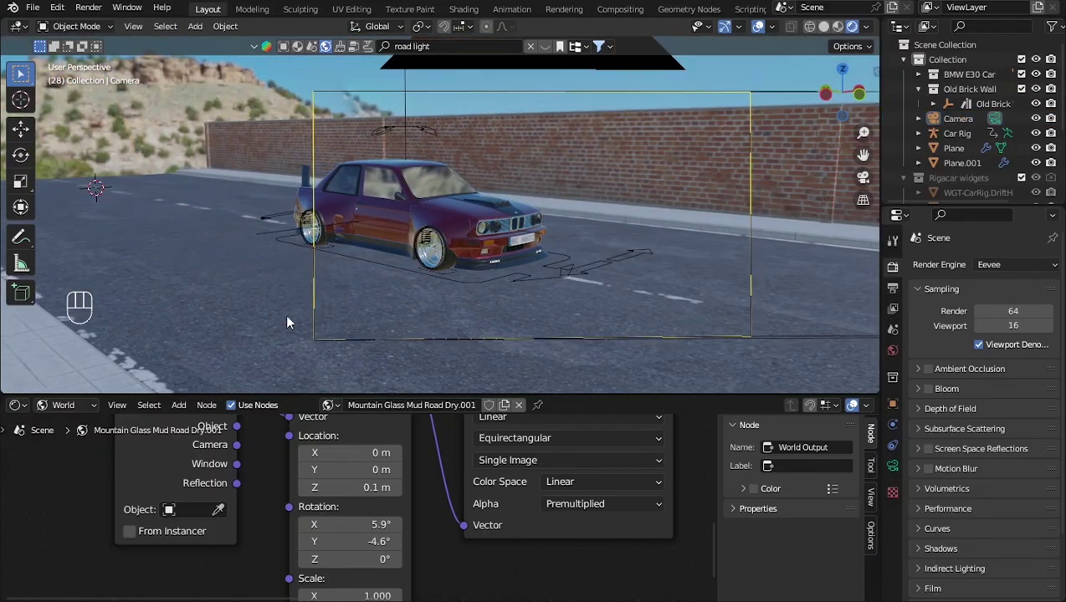
pyautogui.moveTo(360, 524); pyautogui.dragTo(401, 523)
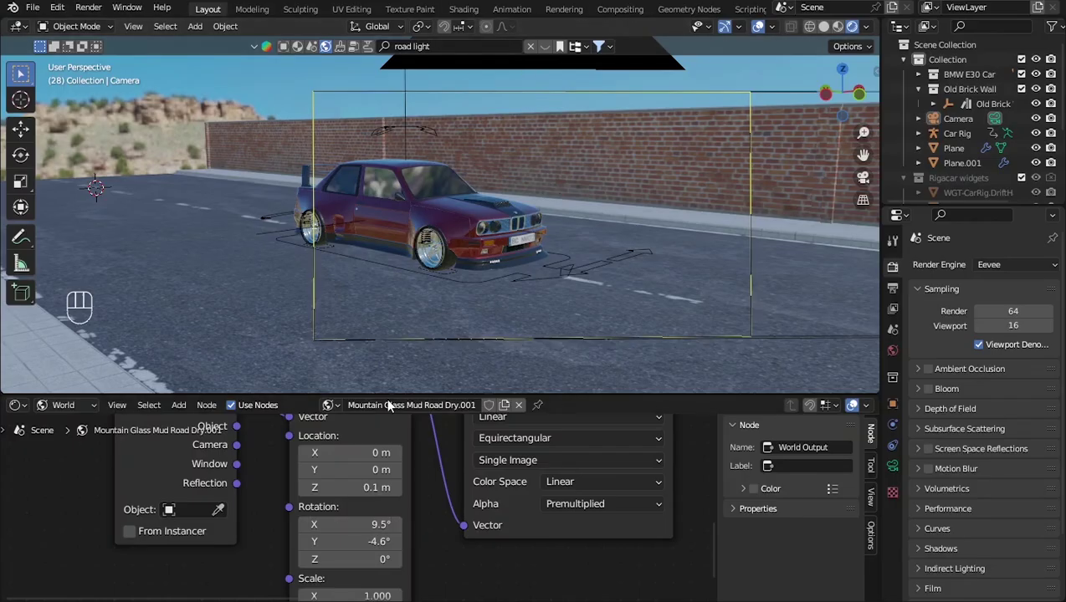
pyautogui.scroll(-5, 559, 179)
pyautogui.moveTo(559, 179); pyautogui.dragTo(502, 124, button='middle')
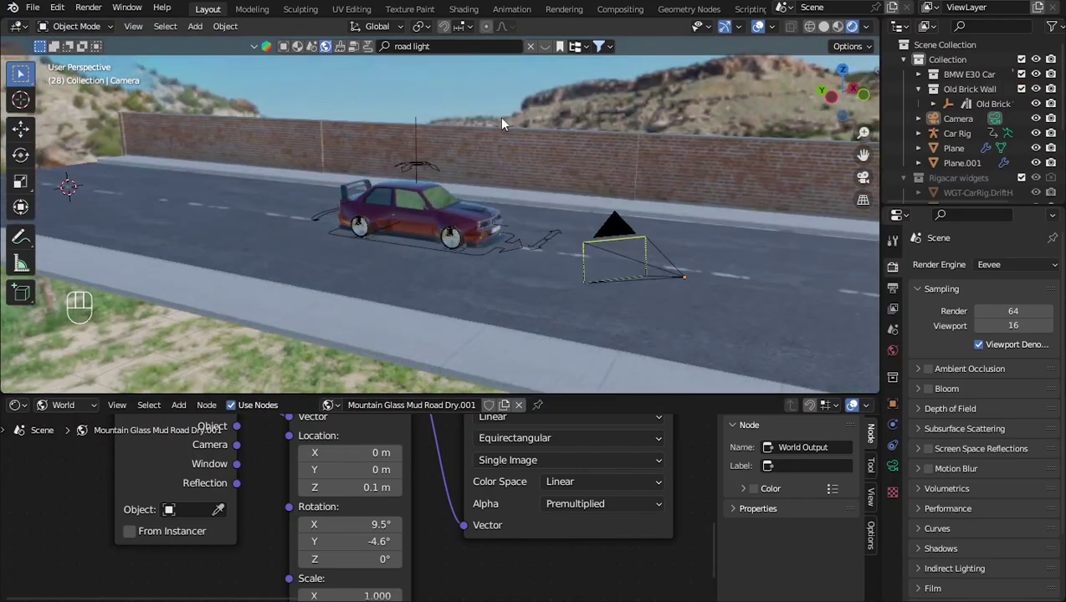
# Replace the world background with the Cloud morning light 16k HDR at 2048 resolution from the asset results and view it through the camera.
pyautogui.click(540, 49)
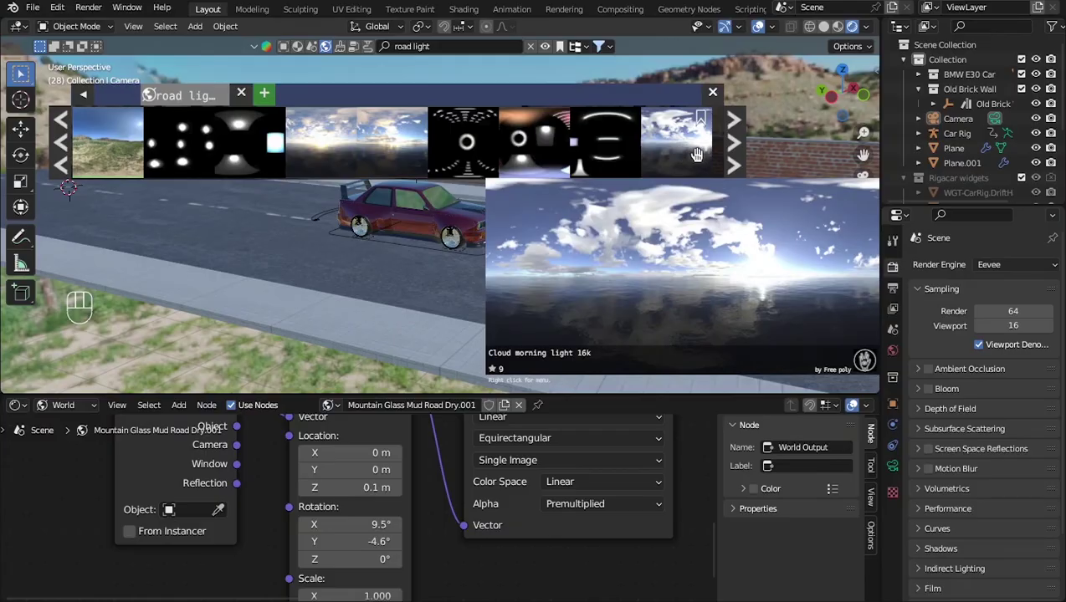
pyautogui.click(729, 157)
pyautogui.click(729, 157)
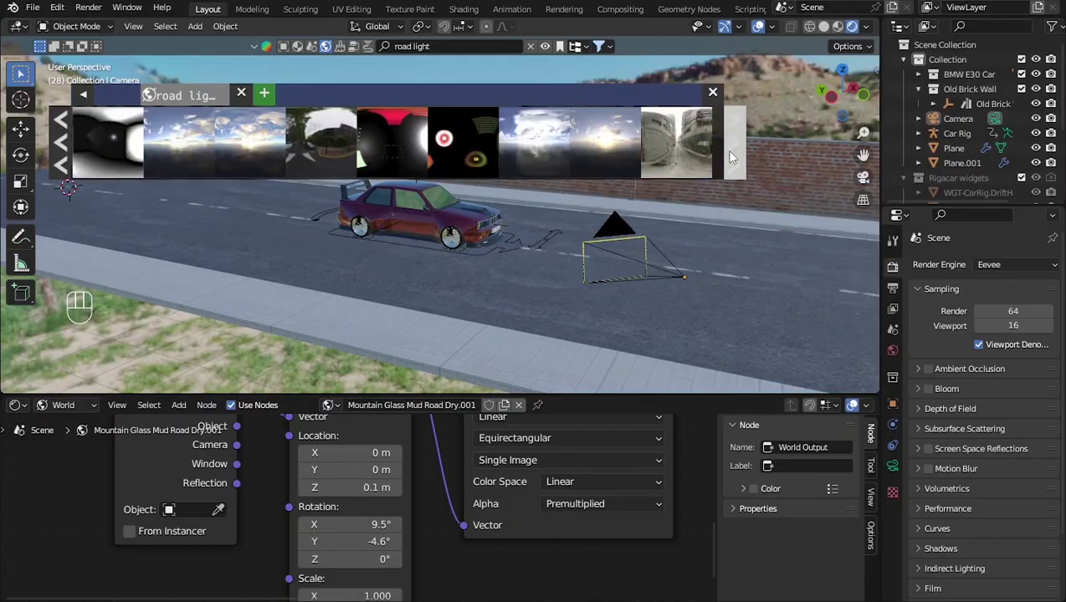
pyautogui.moveTo(556, 151)
pyautogui.moveTo(556, 151); pyautogui.dragTo(661, 143)
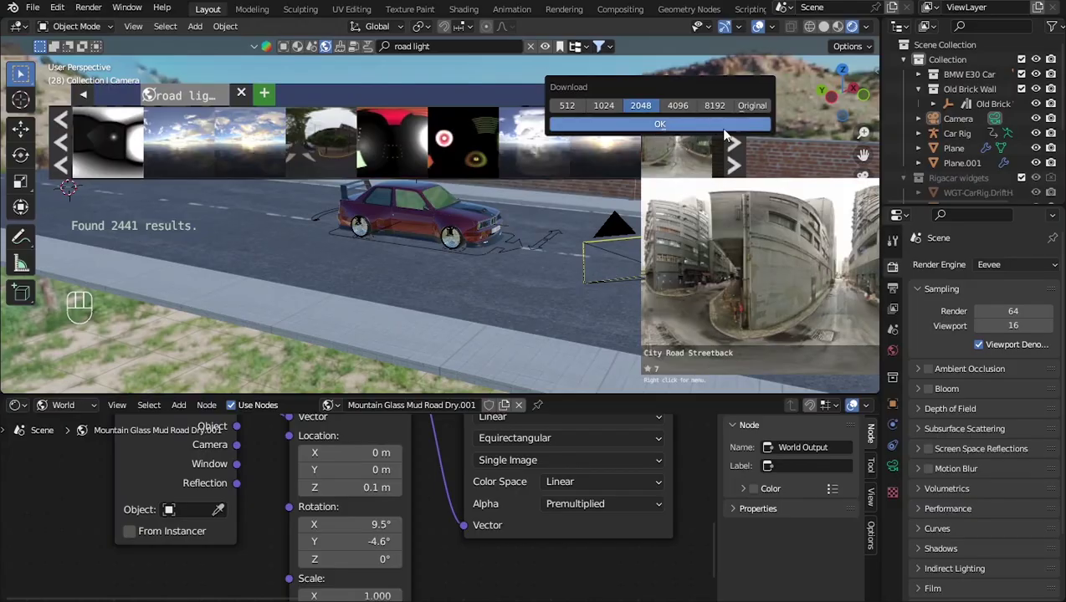
pyautogui.click(767, 125)
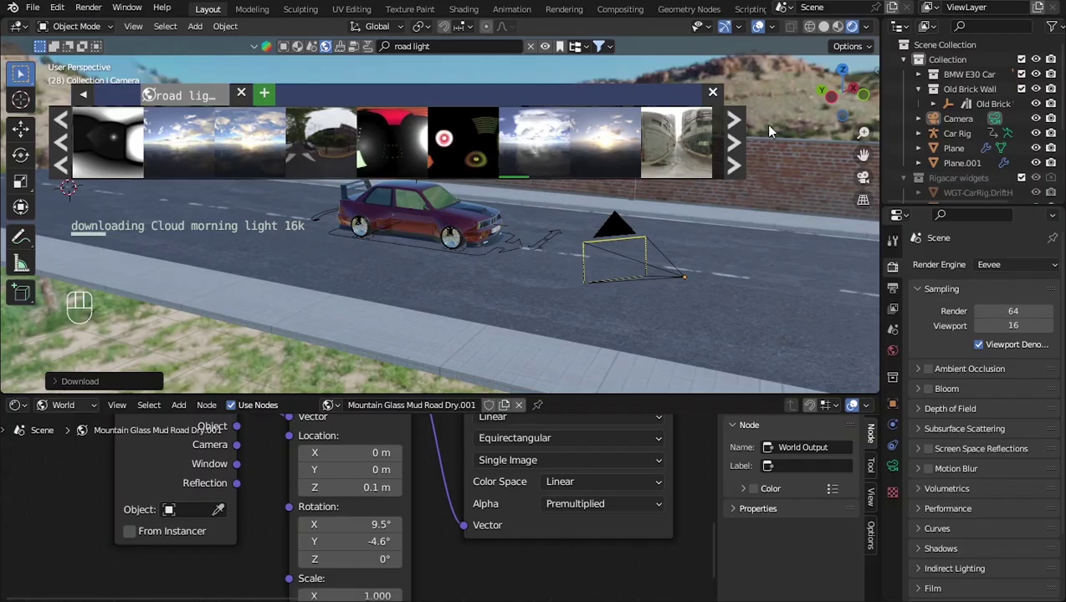
pyautogui.click(710, 93)
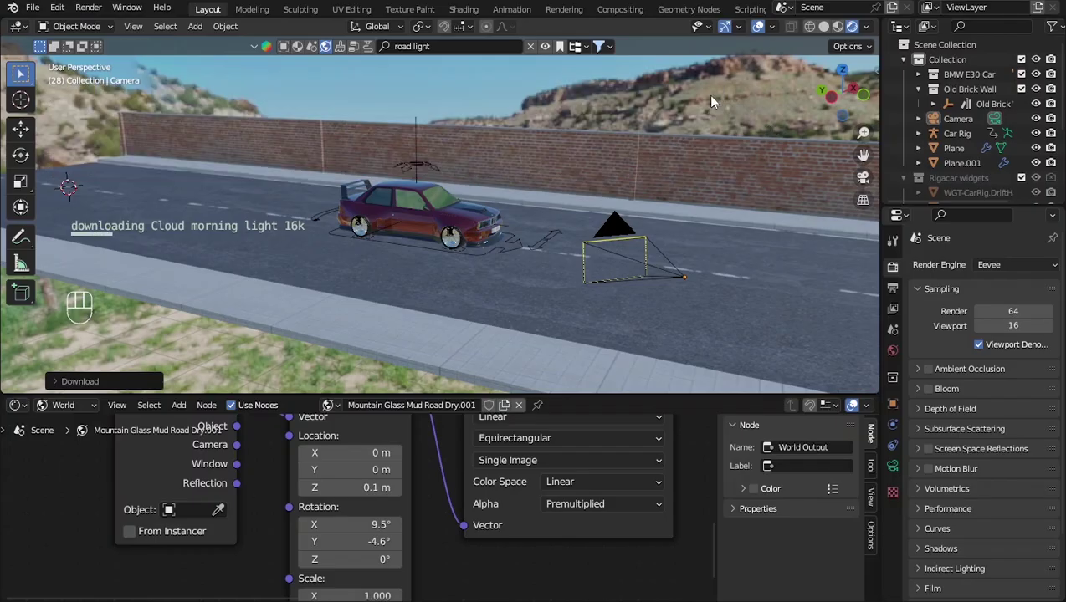
pyautogui.scroll(-5, 527, 163)
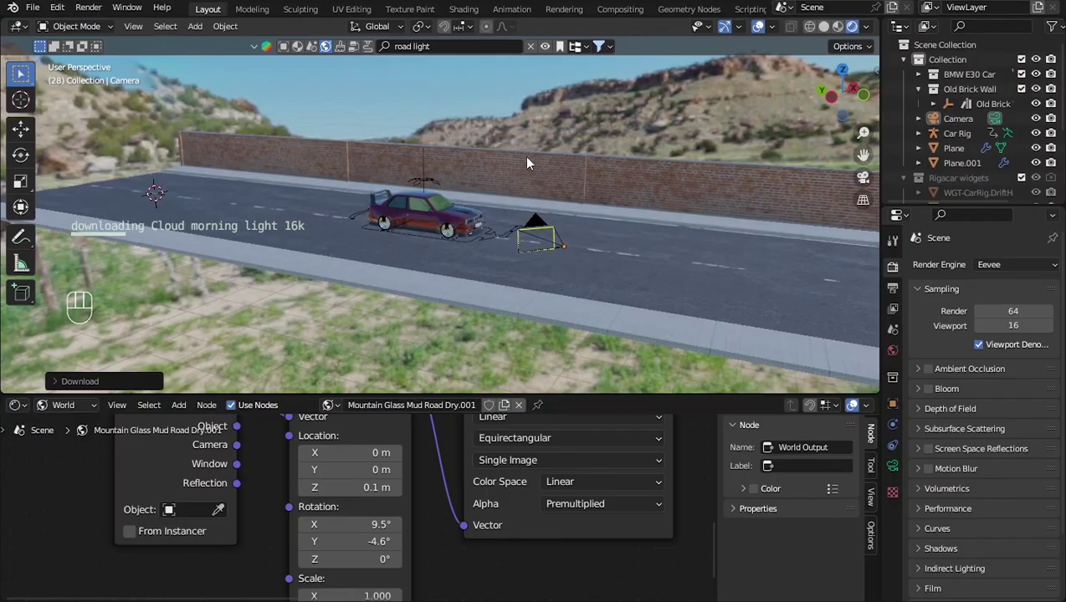
pyautogui.scroll(4, 527, 163)
pyautogui.scroll(-1, 527, 163)
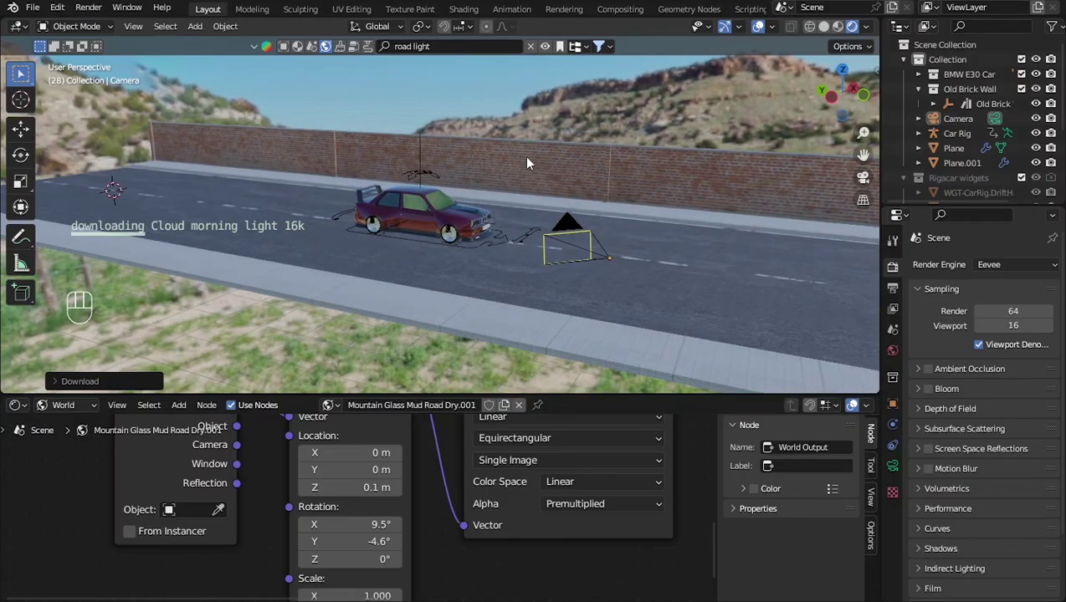
pyautogui.scroll(-3, 529, 159)
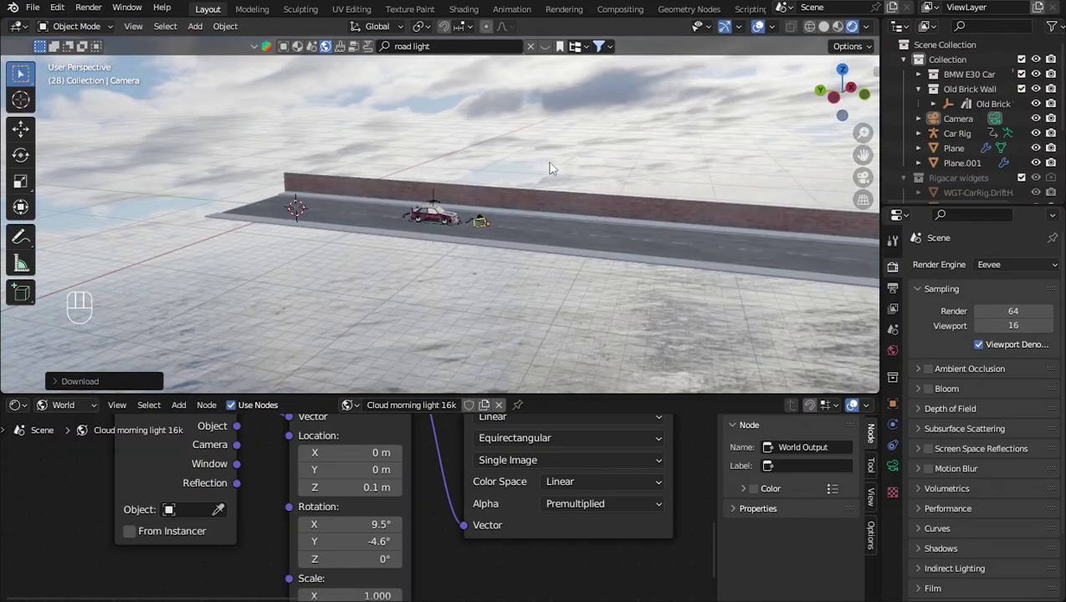
pyautogui.press('KP_0')
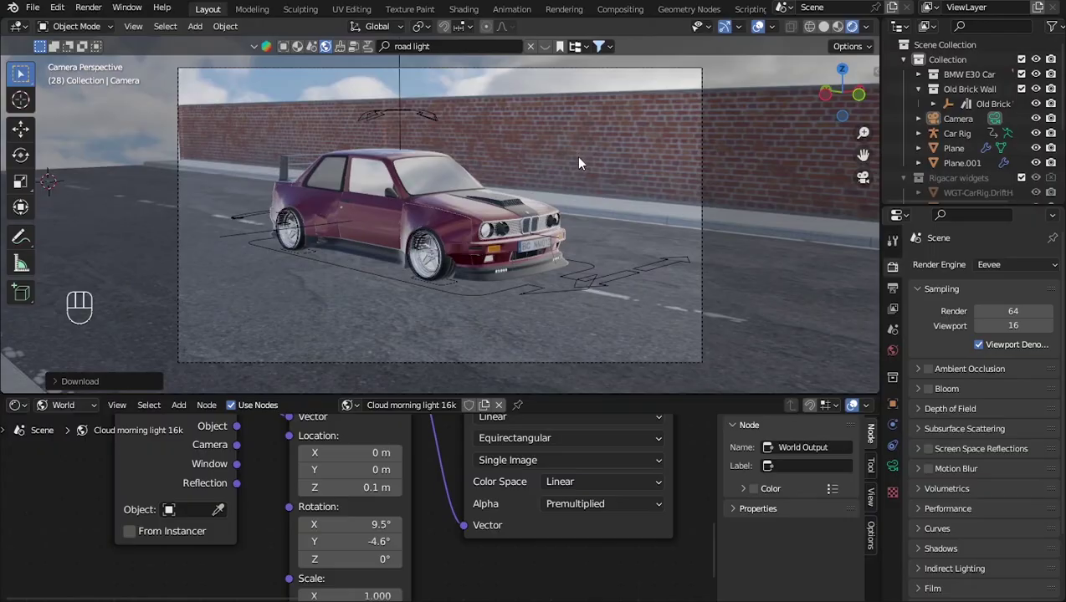
# Set the world Mapping node's Z location and its X and Y rotation to 0.
pyautogui.click(367, 491)
pyautogui.write('0')
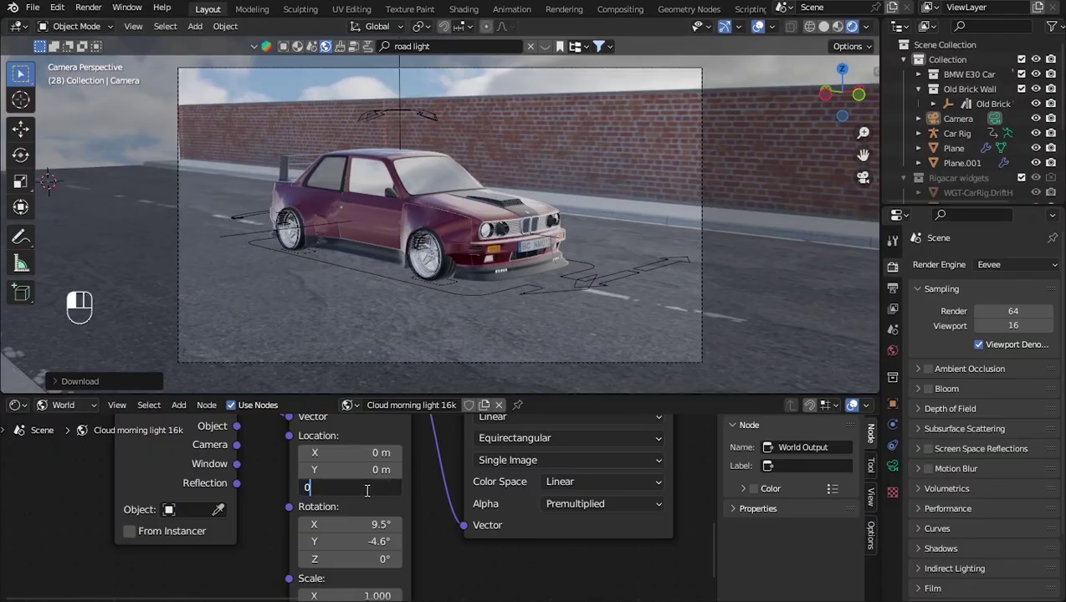
pyautogui.press('Return')
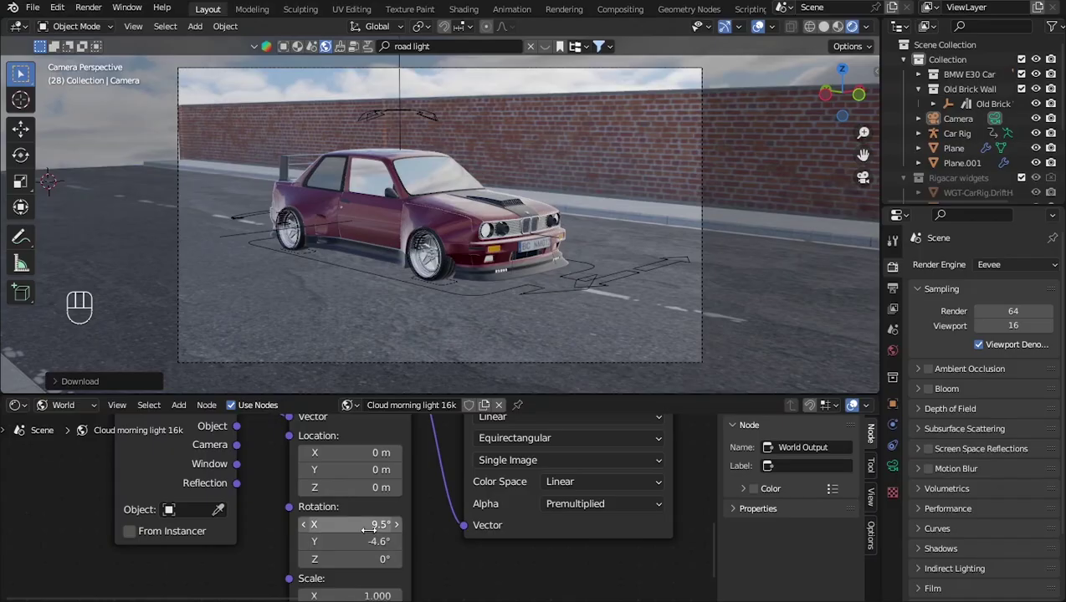
pyautogui.click(368, 526)
pyautogui.write('0')
pyautogui.press('Return')
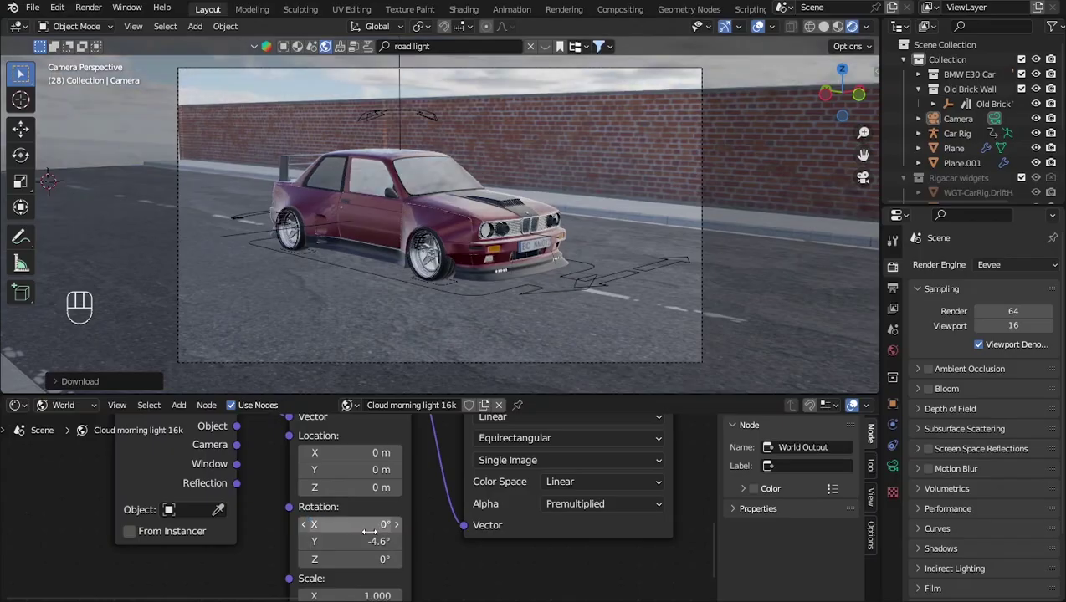
pyautogui.click(381, 542)
pyautogui.write('0')
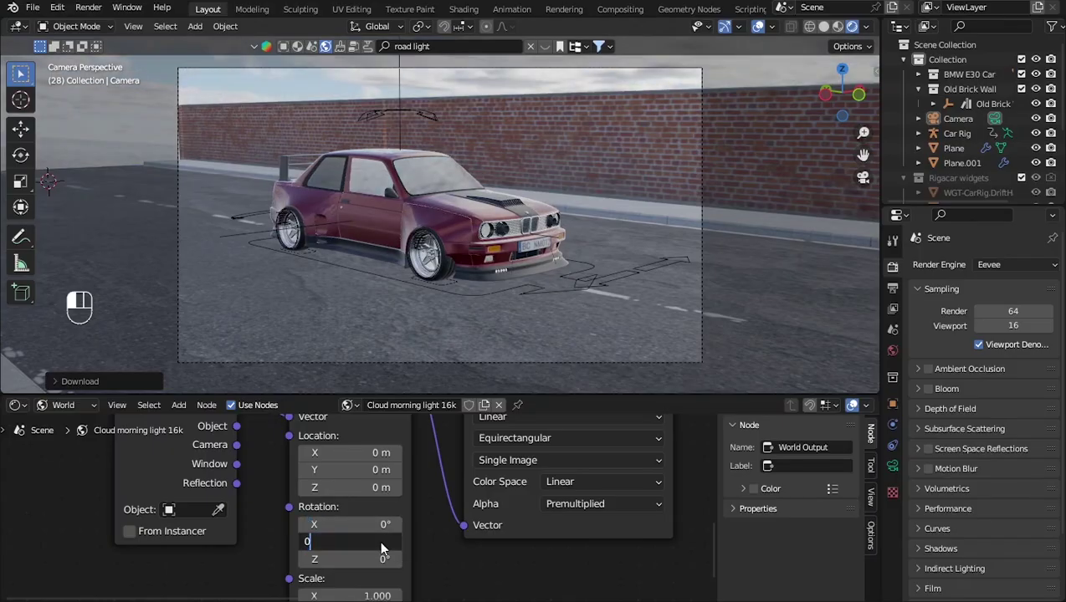
pyautogui.press('Return')
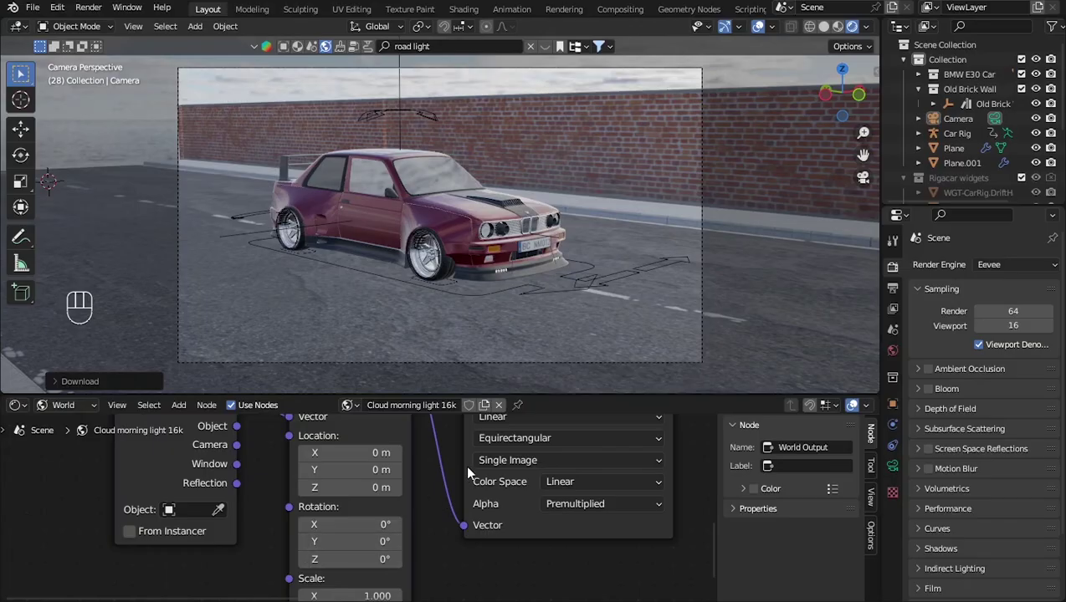
# Move the car rig and the camera together about 0.4 m in the negative global Y direction and save the file.
pyautogui.moveTo(448, 226)
pyautogui.mouseDown(button='middle')
pyautogui.moveTo(509, 190)
pyautogui.moveTo(663, 157)
pyautogui.moveTo(652, 177)
pyautogui.moveTo(562, 219)
pyautogui.moveTo(546, 202)
pyautogui.moveTo(334, 204)
pyautogui.moveTo(459, 226)
pyautogui.mouseUp(button='middle')
pyautogui.scroll(-3, 653, 178)
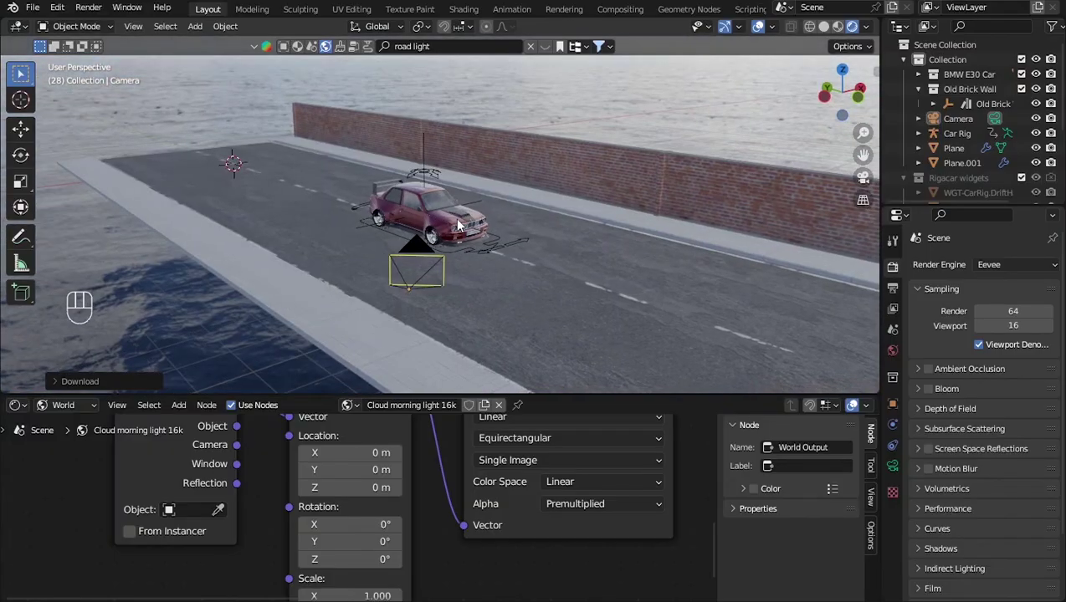
pyautogui.press('KP_0')
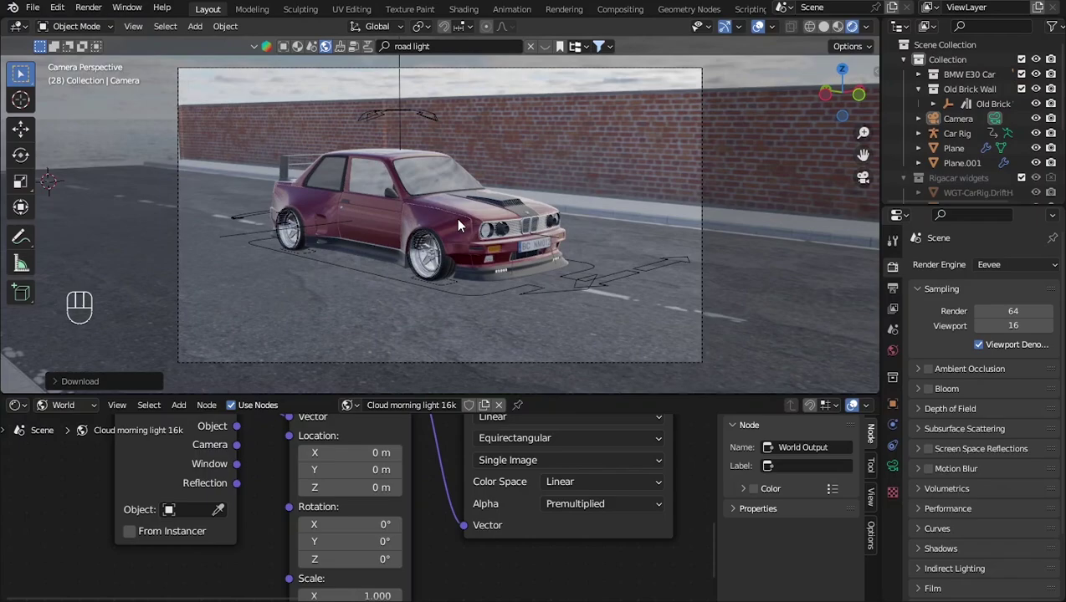
pyautogui.click(519, 289)
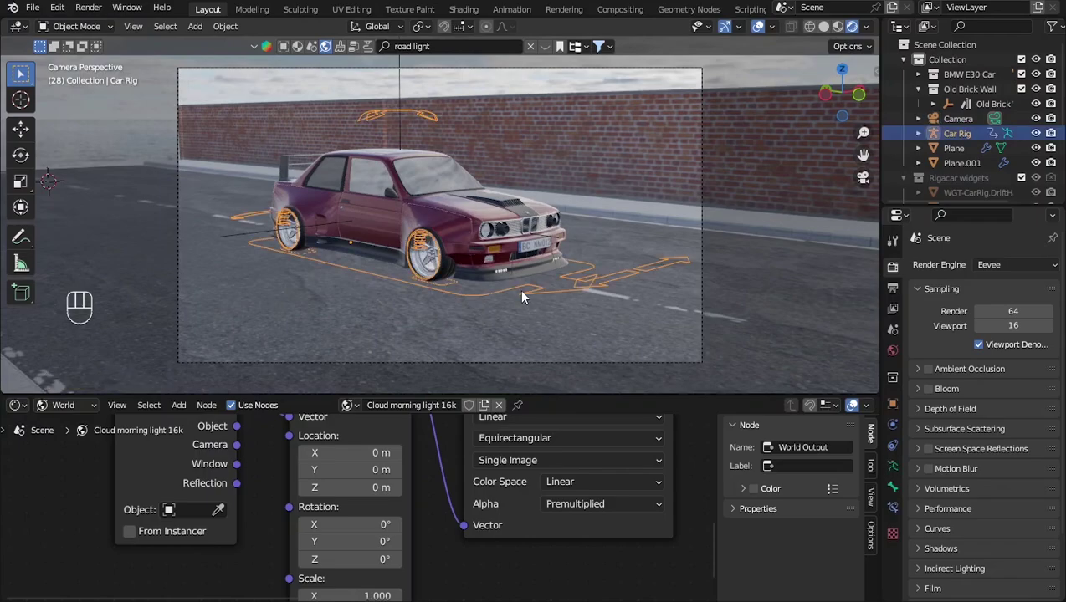
pyautogui.keyDown('shift'); pyautogui.click(536, 365); pyautogui.keyUp('shift')
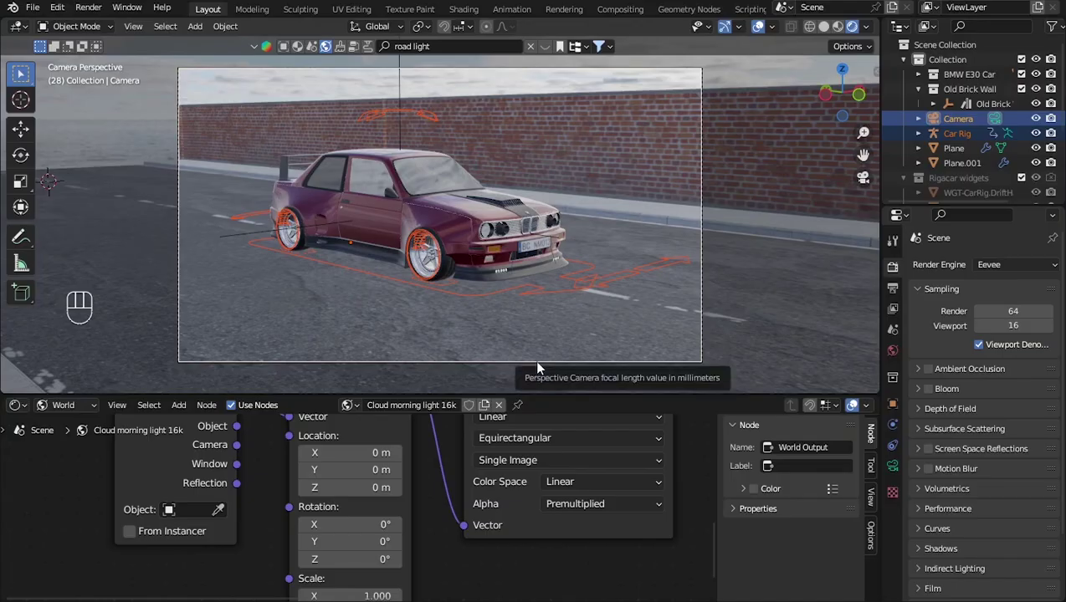
pyautogui.press('g')
pyautogui.press('y')
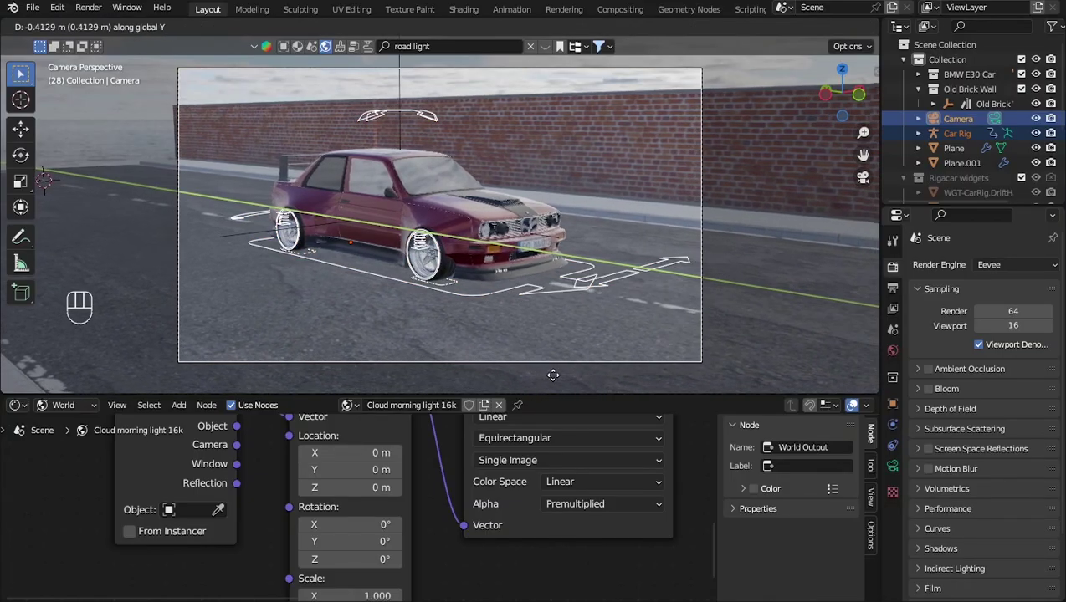
pyautogui.click(550, 372)
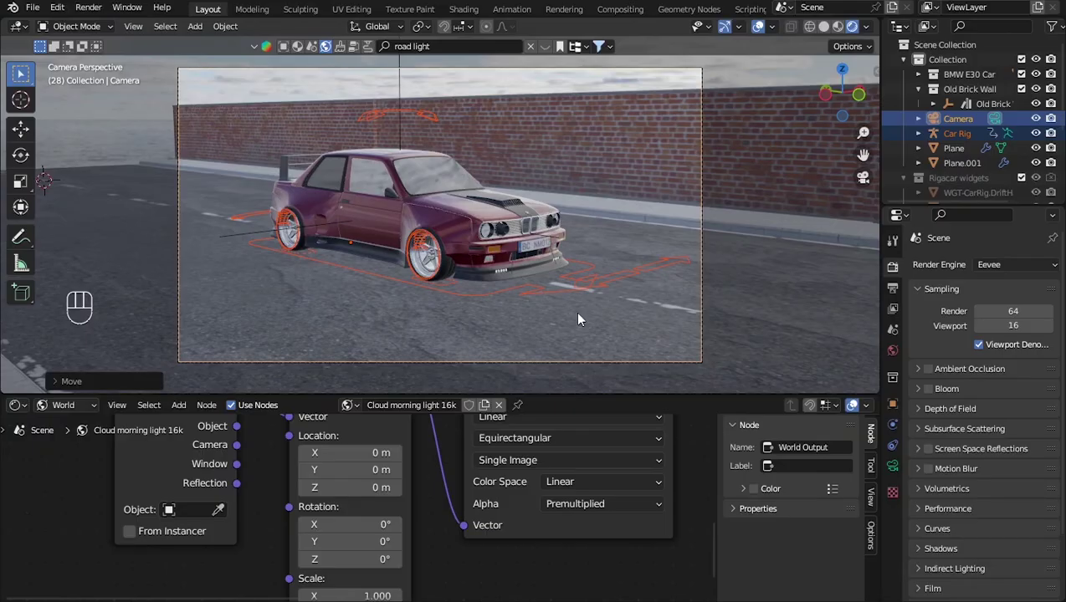
pyautogui.press('ctrl')
pyautogui.hotkey('ctrl', 's')
# Replace the shader editor below the viewport with a Timeline and shrink it to a narrow strip.
pyautogui.click(62, 405)
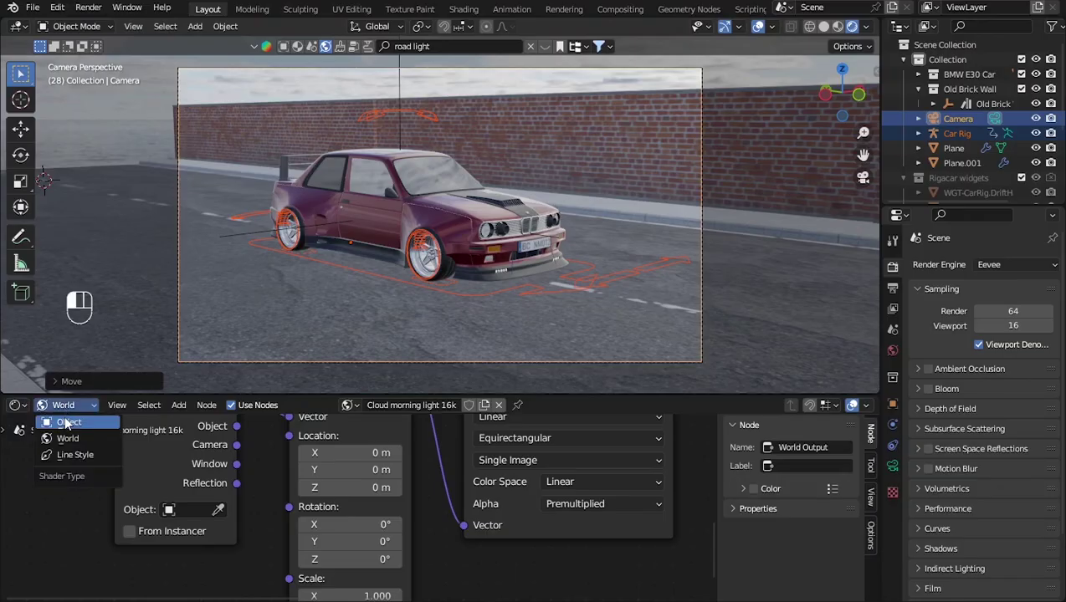
pyautogui.click(67, 423)
pyautogui.click(73, 406)
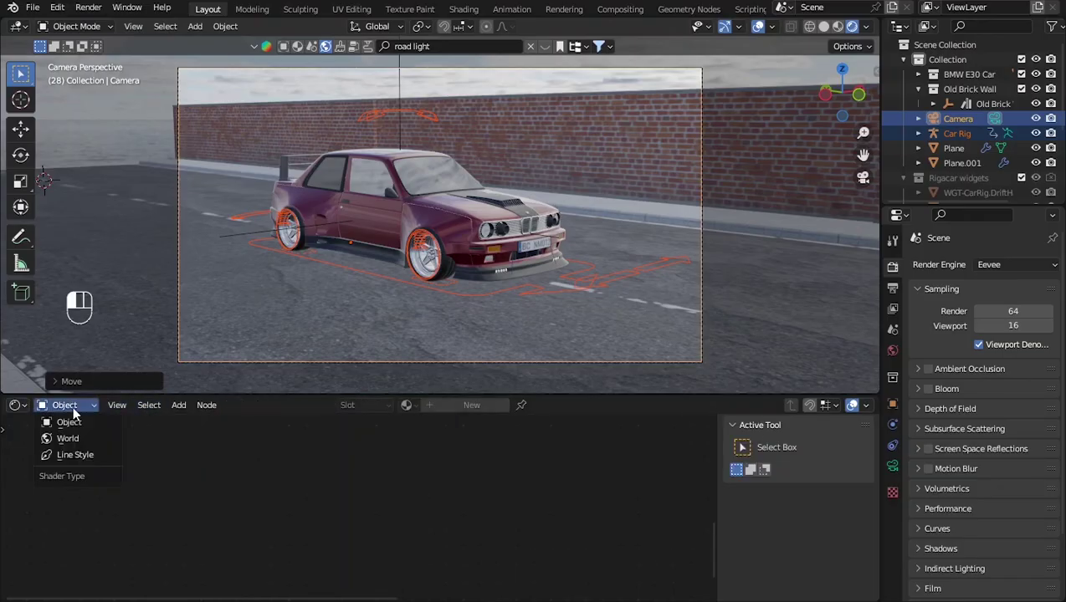
pyautogui.click(16, 405)
pyautogui.click(15, 405)
pyautogui.click(16, 405)
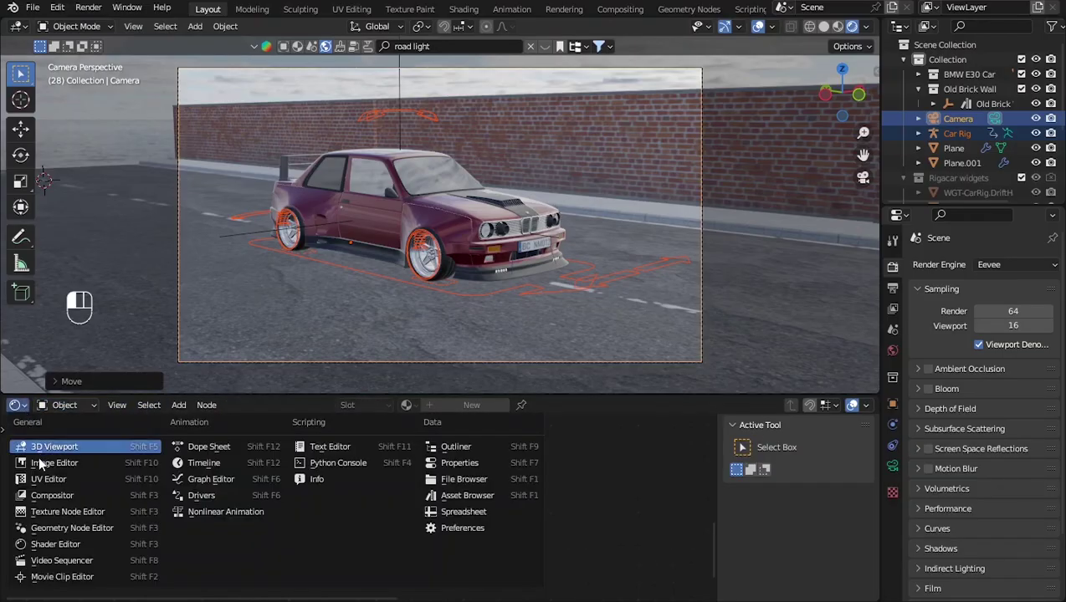
pyautogui.click(204, 463)
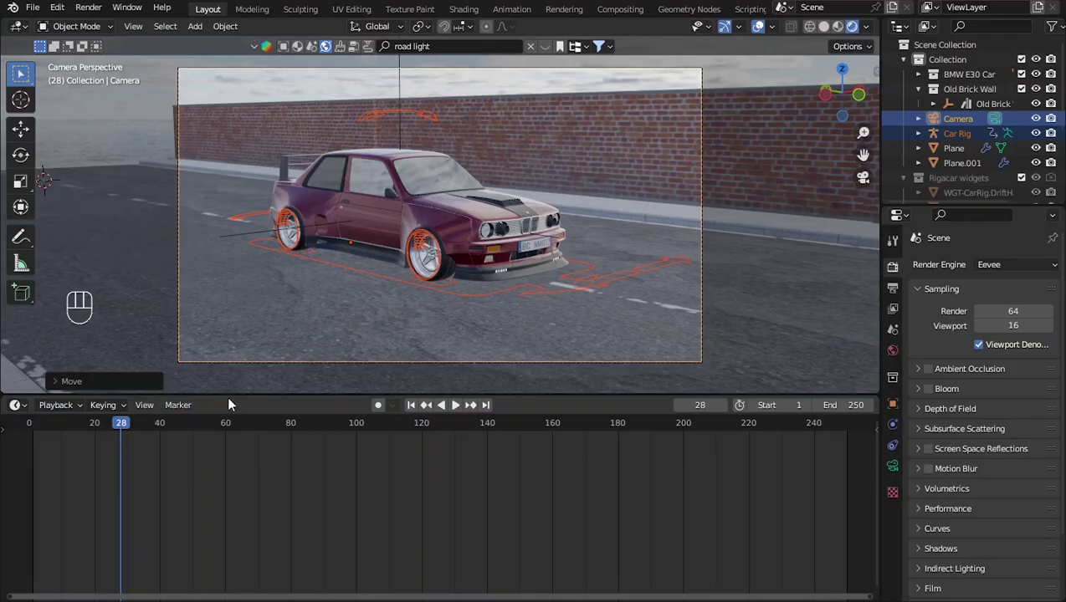
pyautogui.moveTo(227, 396); pyautogui.dragTo(284, 522)
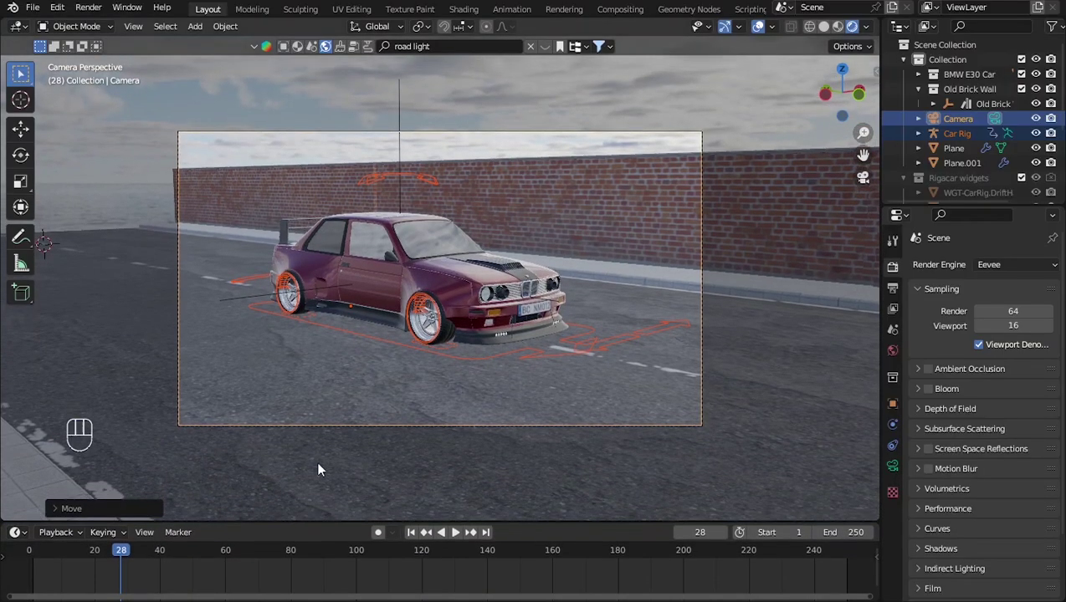
# With only the car rig selected, go to frame 0 and set the animation's end frame to 200.
pyautogui.moveTo(757, 256); pyautogui.dragTo(425, 328, button='middle')
pyautogui.click(552, 266)
pyautogui.keyDown('shift'); pyautogui.moveTo(721, 182); pyautogui.dragTo(451, 317, button='middle'); pyautogui.keyUp('shift')
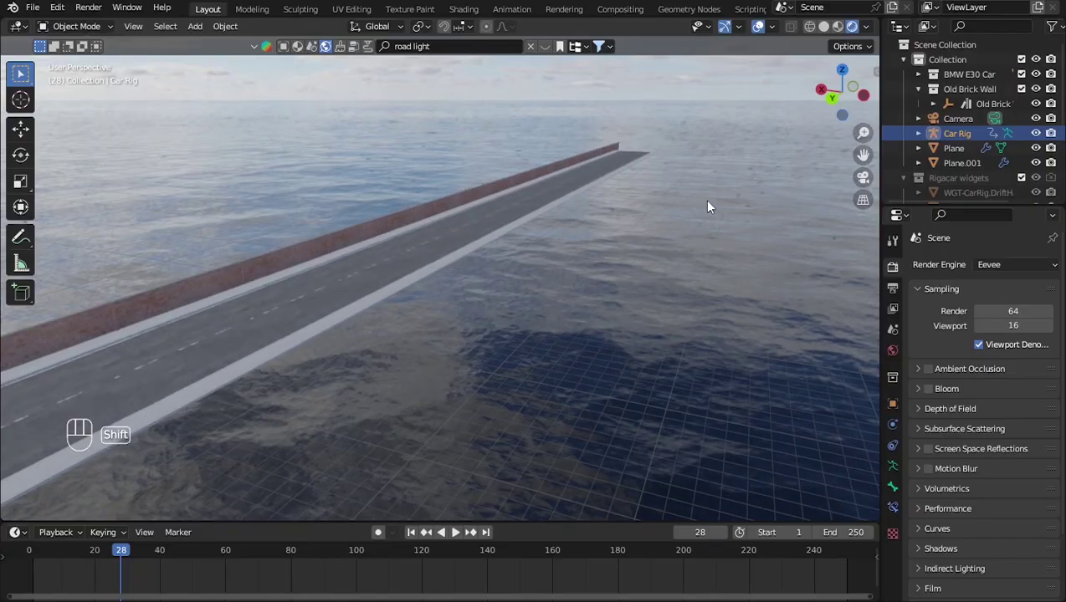
pyautogui.keyDown('shift'); pyautogui.moveTo(707, 205); pyautogui.dragTo(518, 289, button='middle'); pyautogui.keyUp('shift')
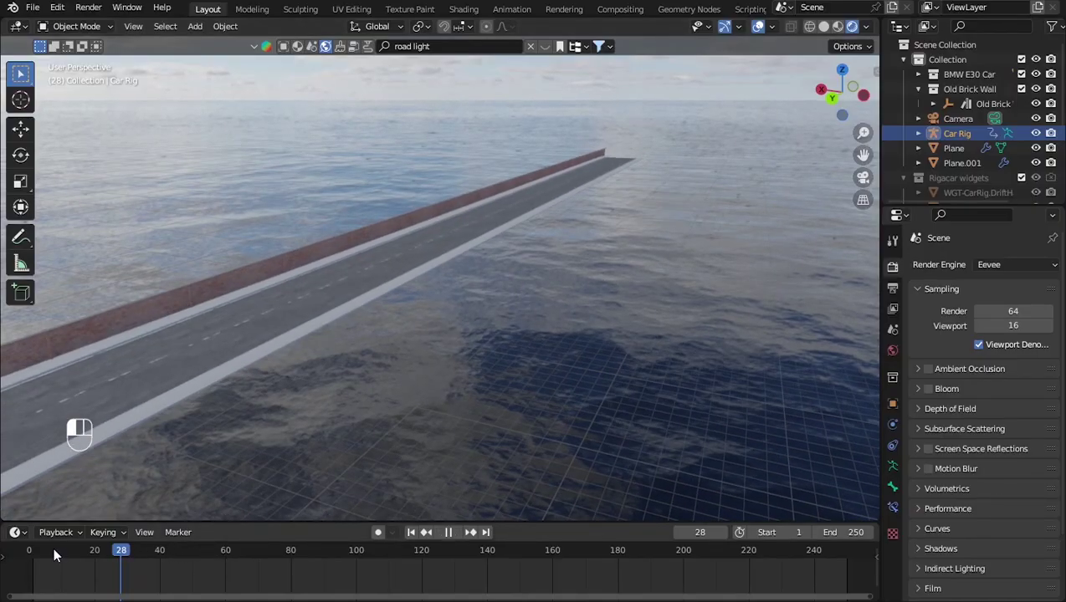
pyautogui.moveTo(54, 553); pyautogui.dragTo(28, 550)
pyautogui.click(855, 534)
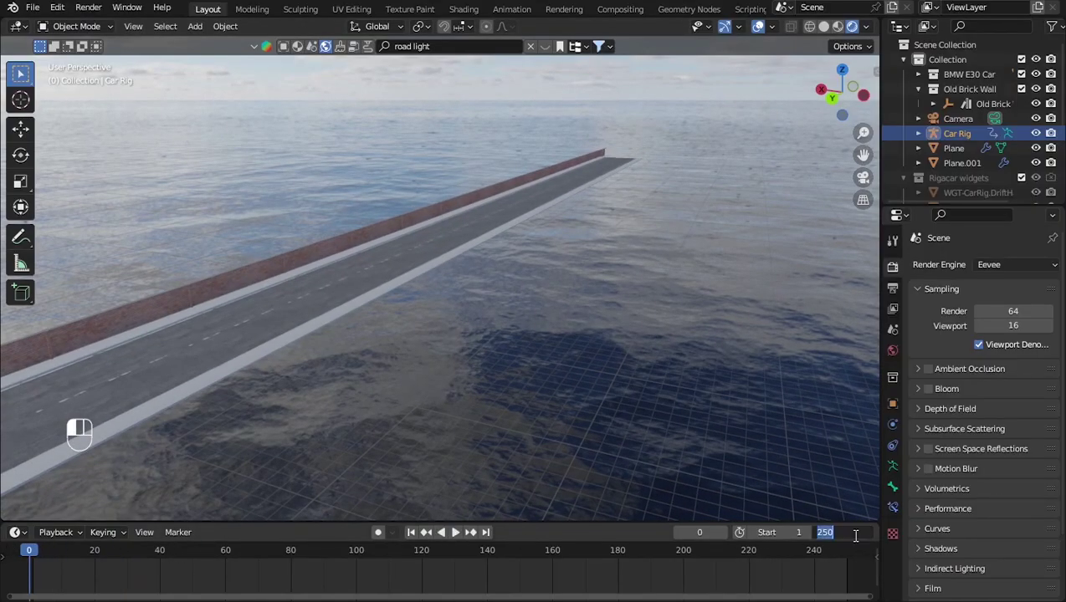
pyautogui.write('200')
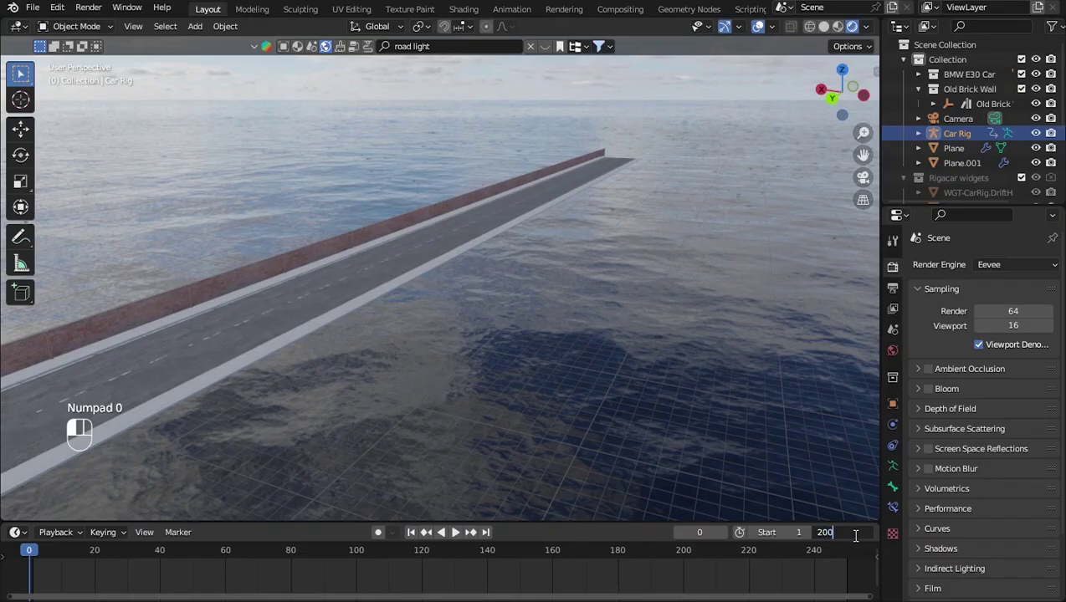
pyautogui.press('Return')
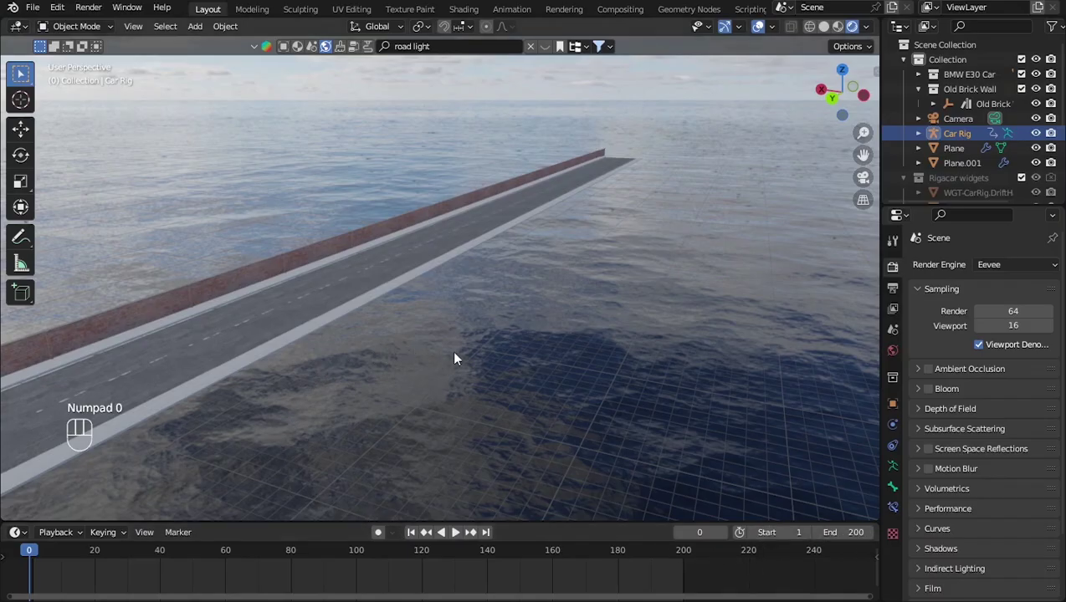
# Insert a Location keyframe for the car rig at frame 0.
pyautogui.moveTo(454, 358); pyautogui.dragTo(388, 433, button='middle')
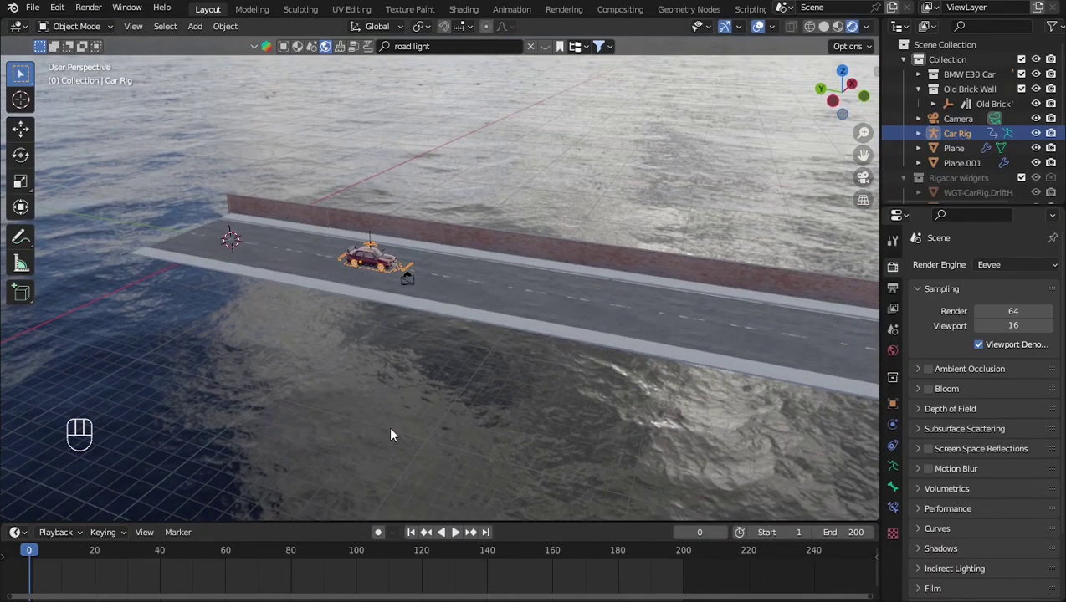
pyautogui.press('i')
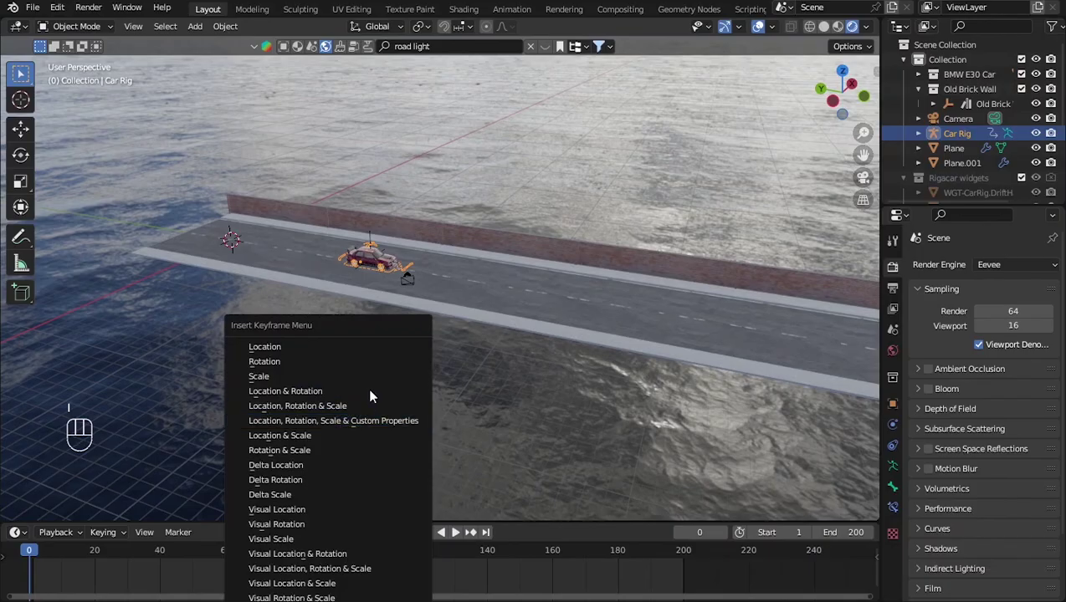
pyautogui.click(351, 350)
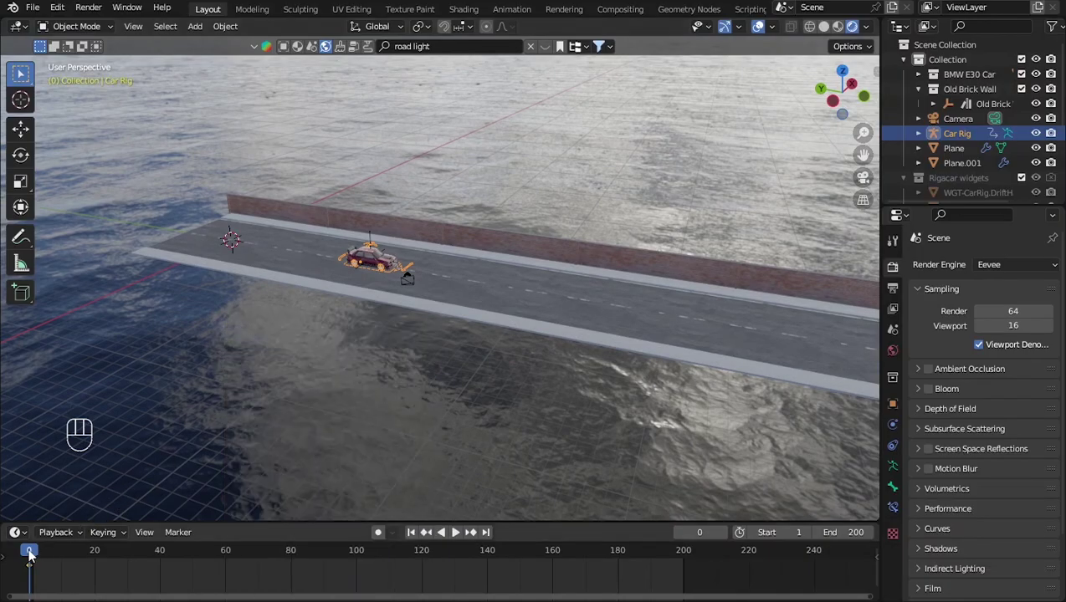
# Go to frame 200 and try moving the car rig 300 m along the global Y axis.
pyautogui.moveTo(29, 558); pyautogui.dragTo(682, 578)
pyautogui.scroll(-1, 517, 415)
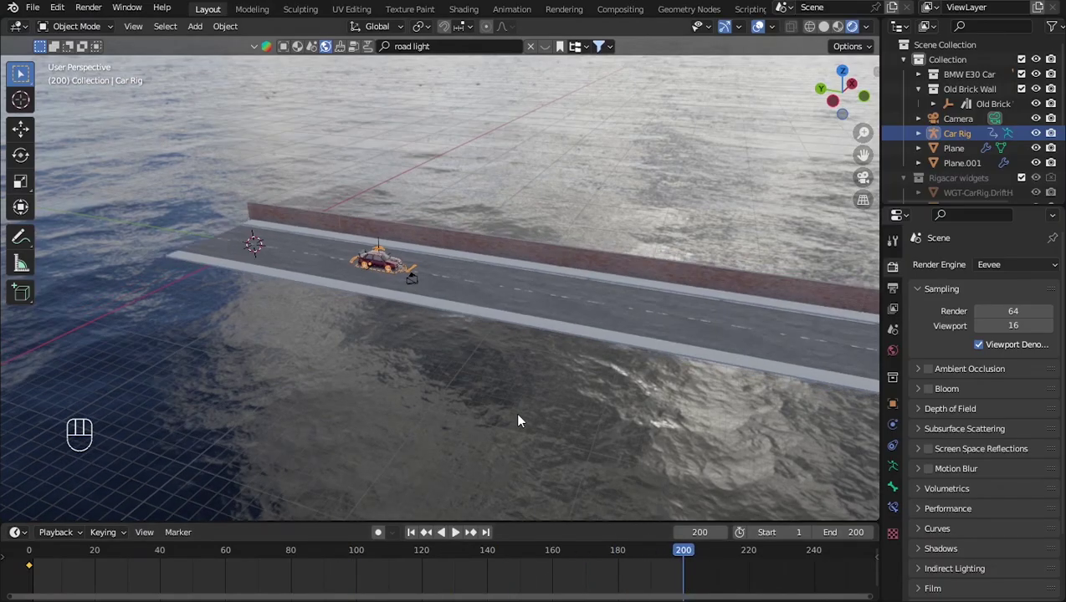
pyautogui.moveTo(517, 415); pyautogui.dragTo(554, 404, button='middle')
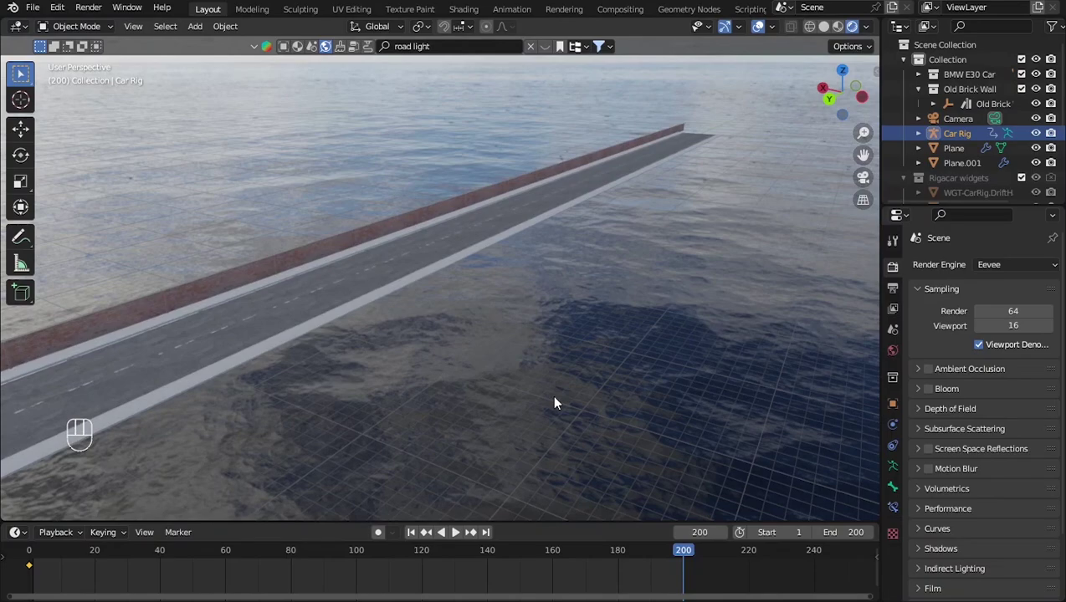
pyautogui.write('gy')
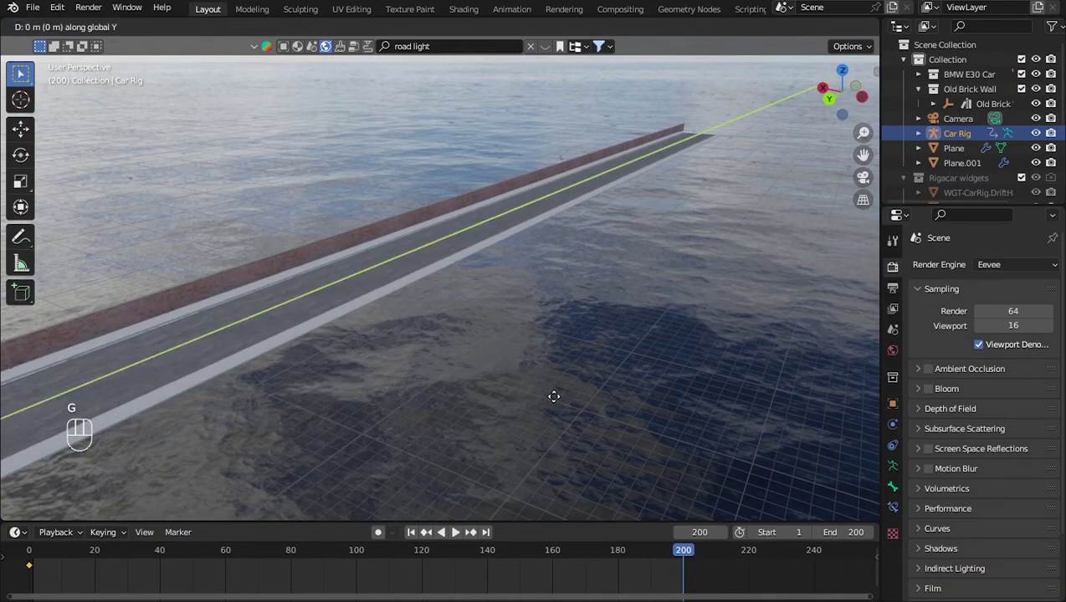
pyautogui.write('300')
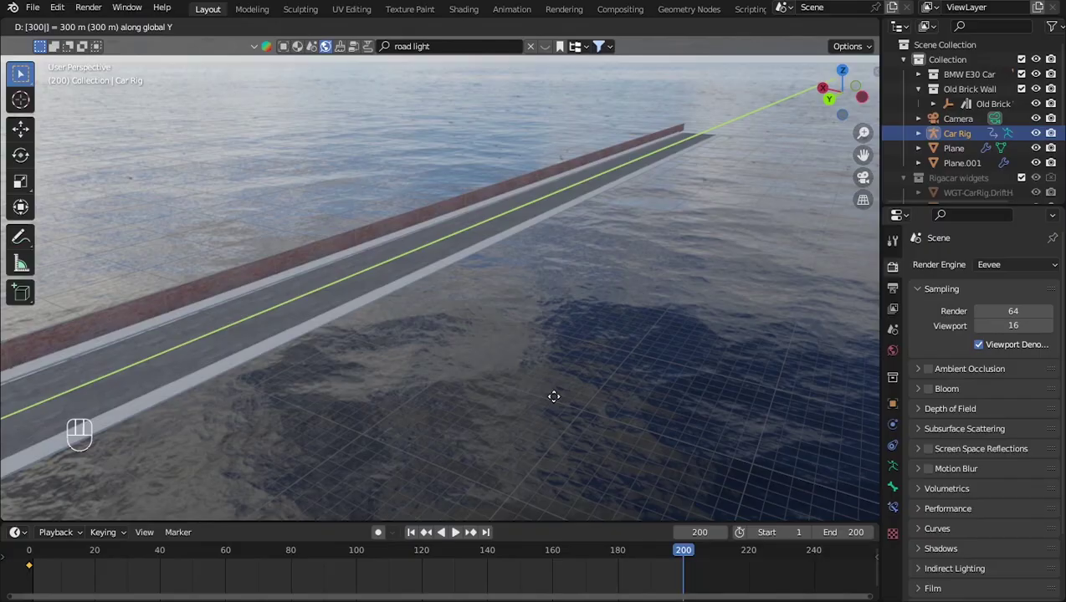
pyautogui.press('Return')
# Try to move the car rig 3 m along the global Y axis to test the direction.
pyautogui.moveTo(489, 393); pyautogui.dragTo(330, 396, button='middle')
pyautogui.write('gy')
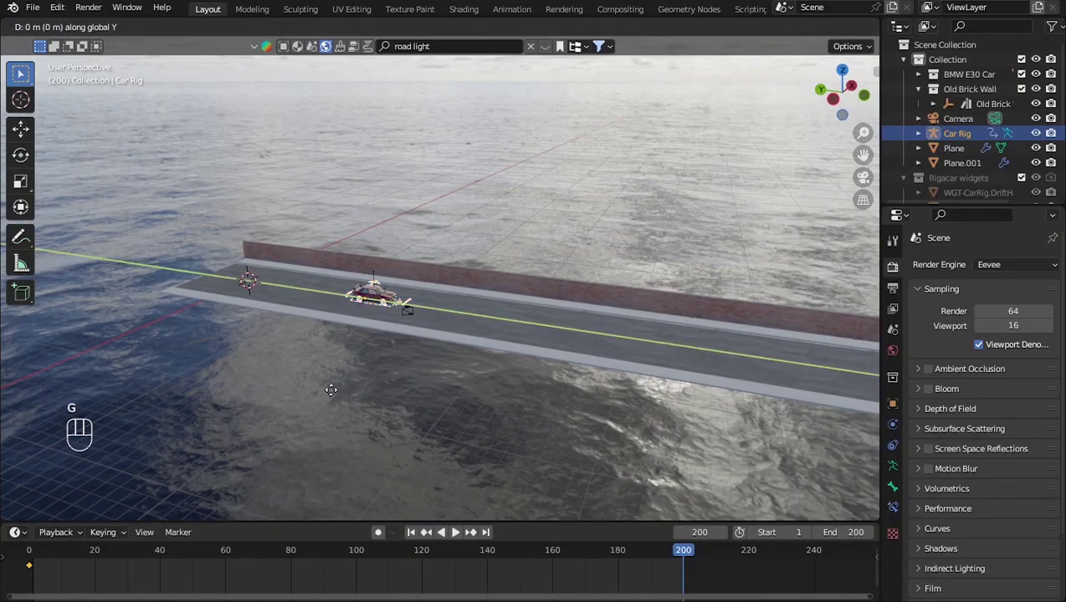
pyautogui.write('3')
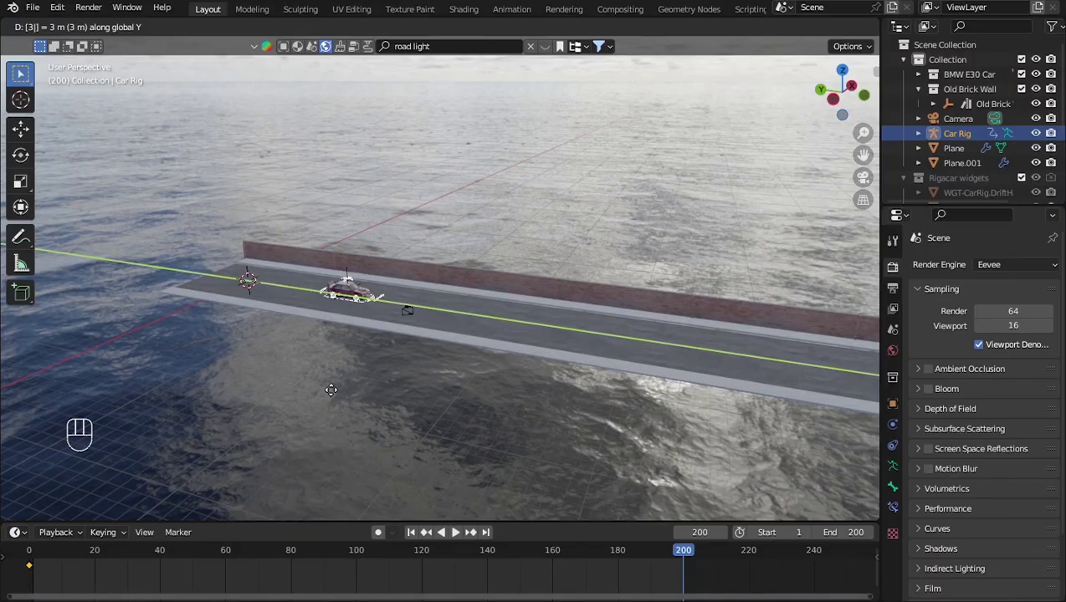
pyautogui.press('Return')
# Move the car rig -300 m along the global Y axis at frame 200.
pyautogui.moveTo(434, 398); pyautogui.dragTo(383, 364, button='middle')
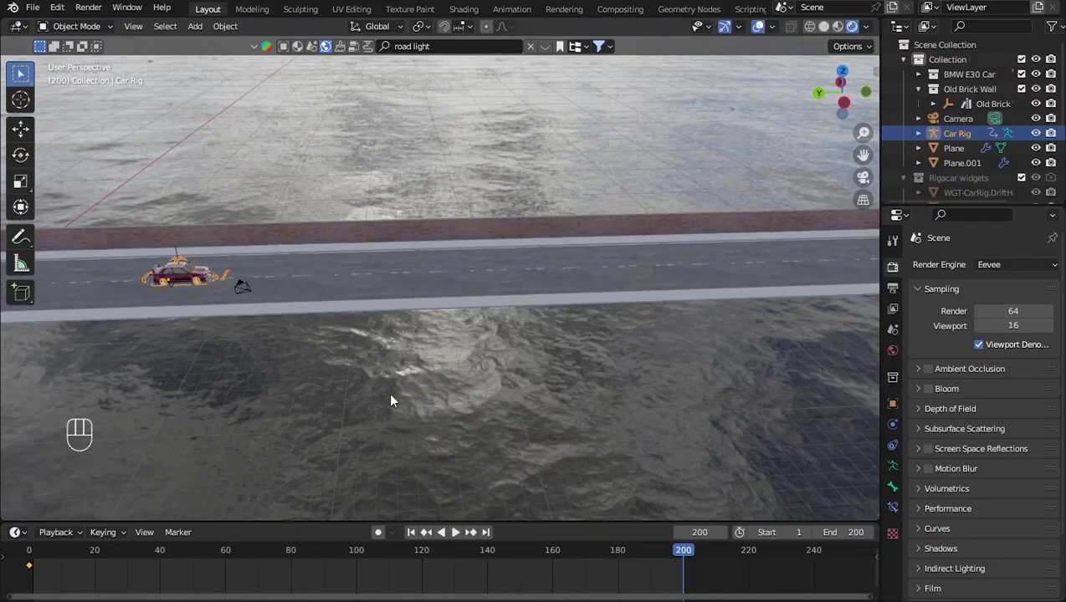
pyautogui.moveTo(392, 400); pyautogui.dragTo(512, 389, button='middle')
pyautogui.press('g')
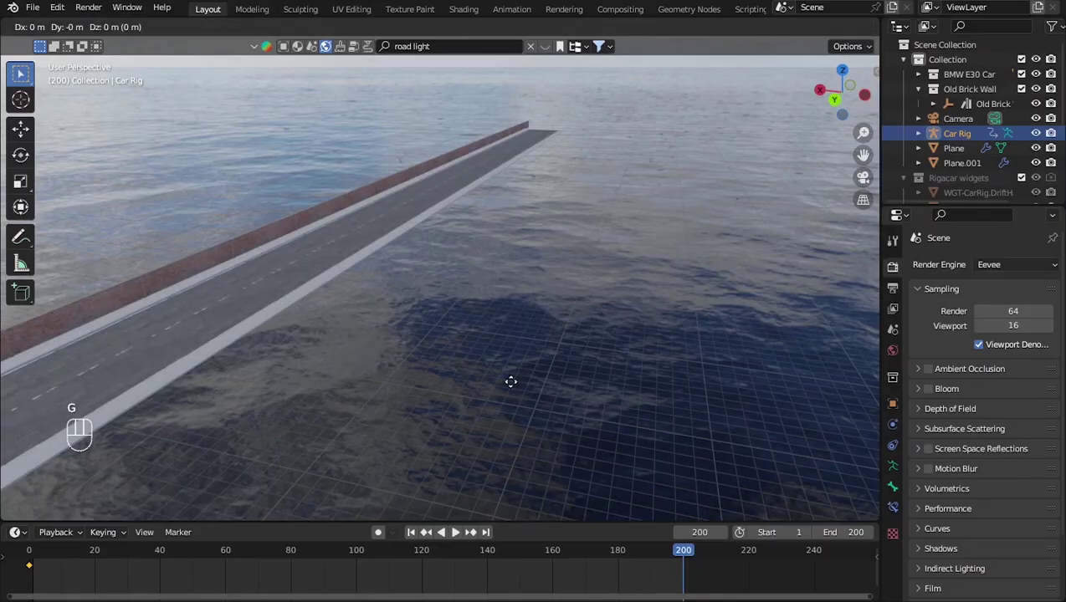
pyautogui.write('y')
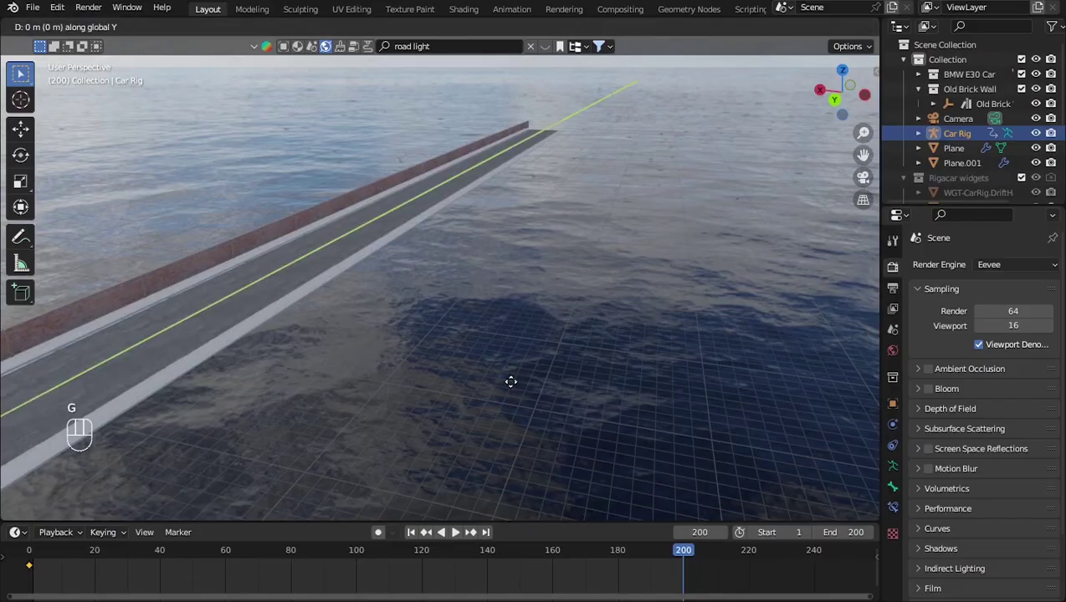
pyautogui.write('-300')
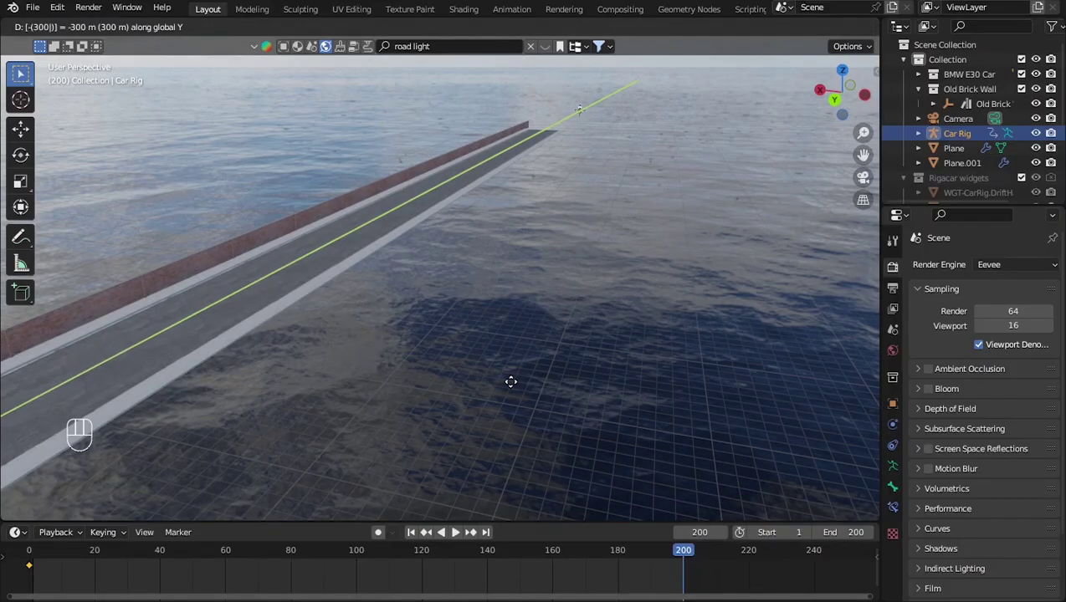
pyautogui.press('Return')
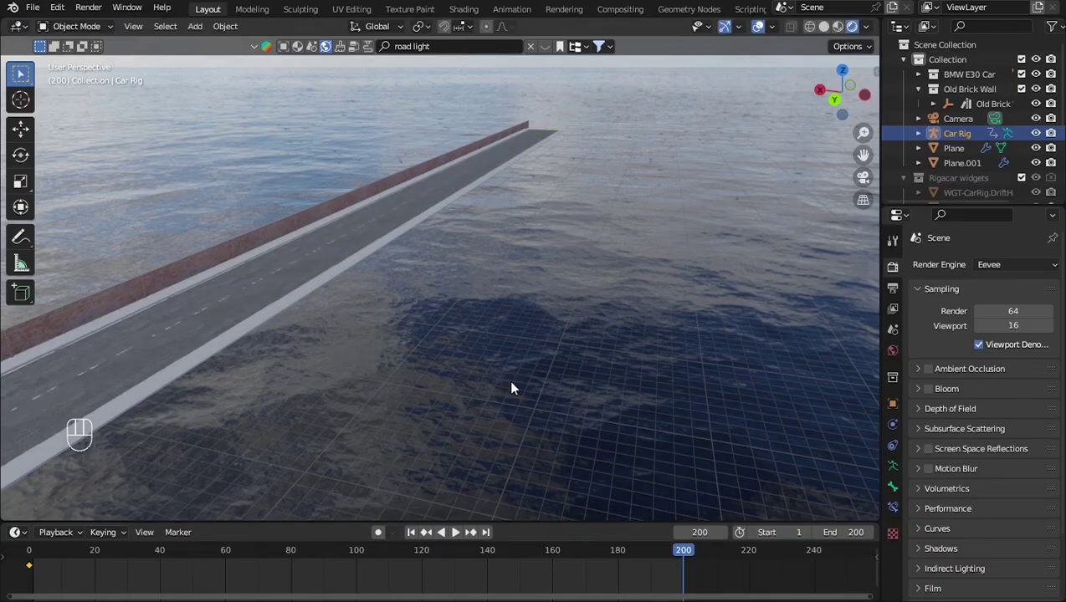
# Try moving the car rig -250 m along the global Y axis at frame 200.
pyautogui.press('g')
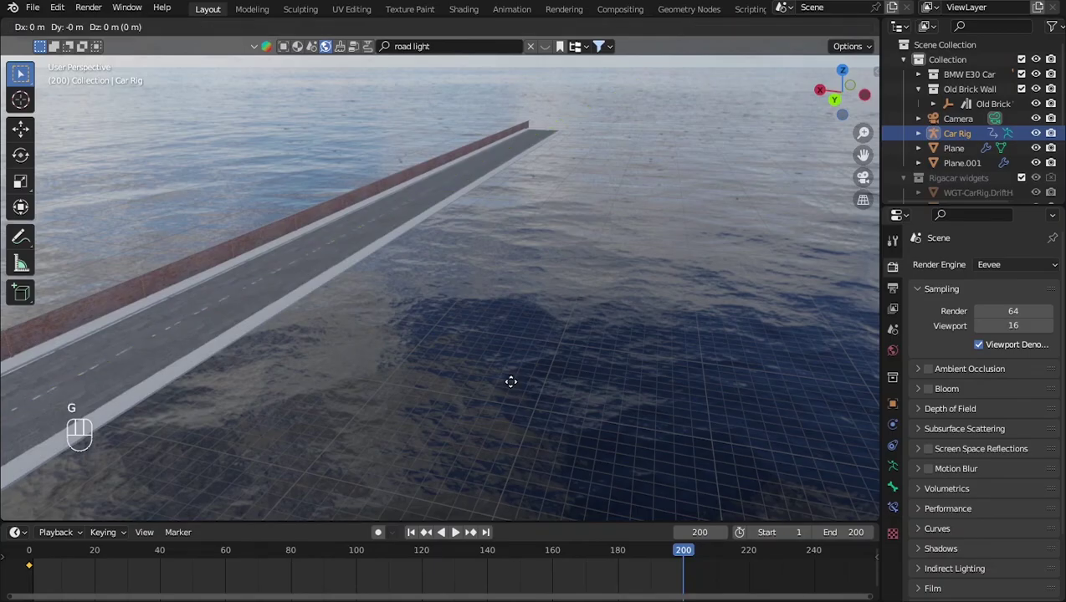
pyautogui.press('y')
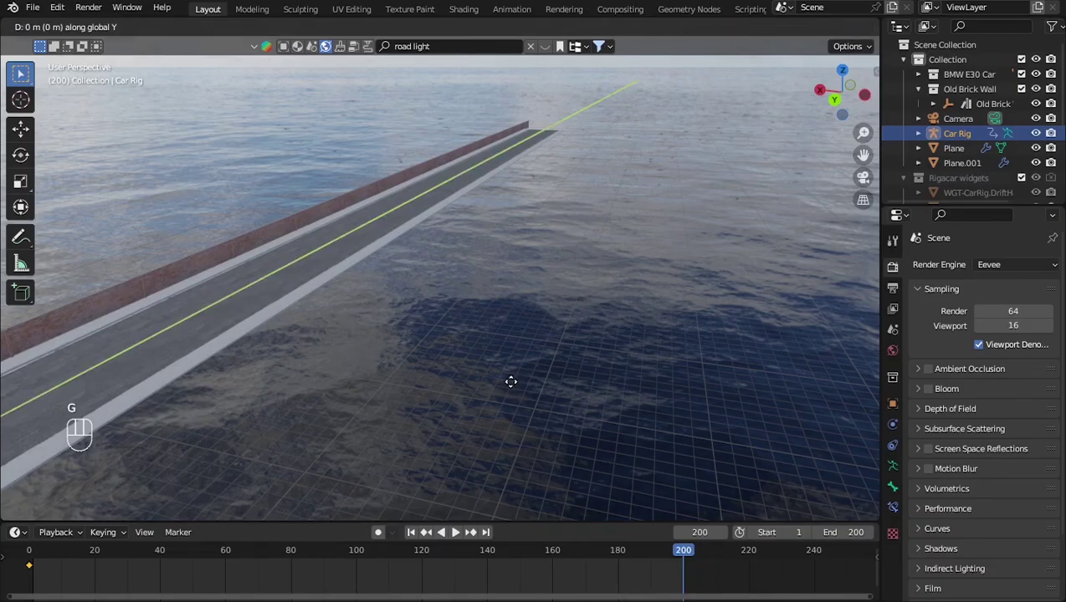
pyautogui.write('-250')
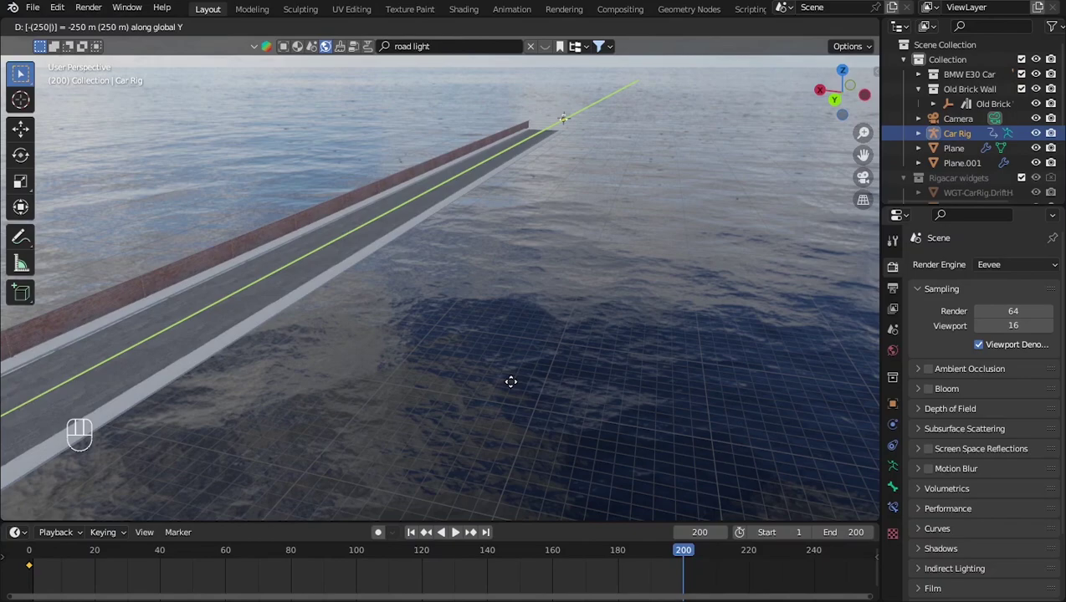
pyautogui.press('Return')
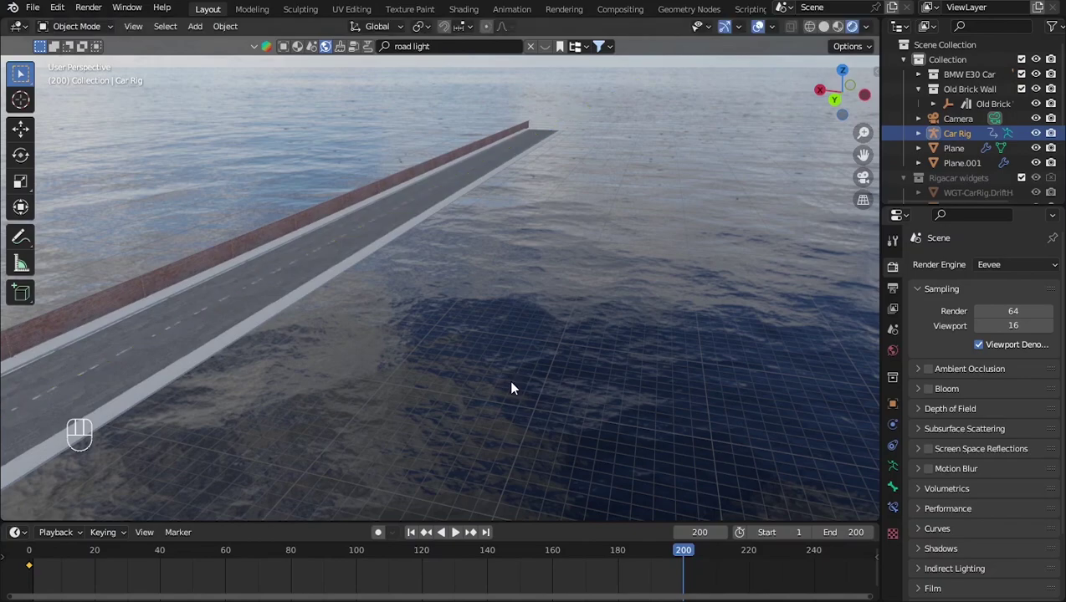
# Try moving the car rig -200 m along the global Y axis at frame 200.
pyautogui.press('g')
pyautogui.press('y')
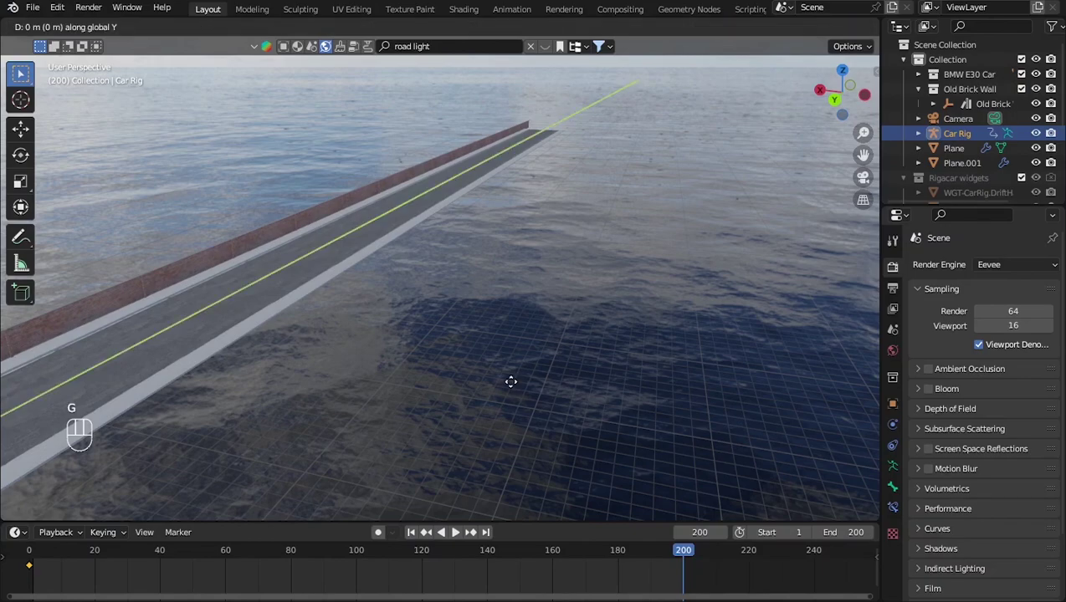
pyautogui.write('-200')
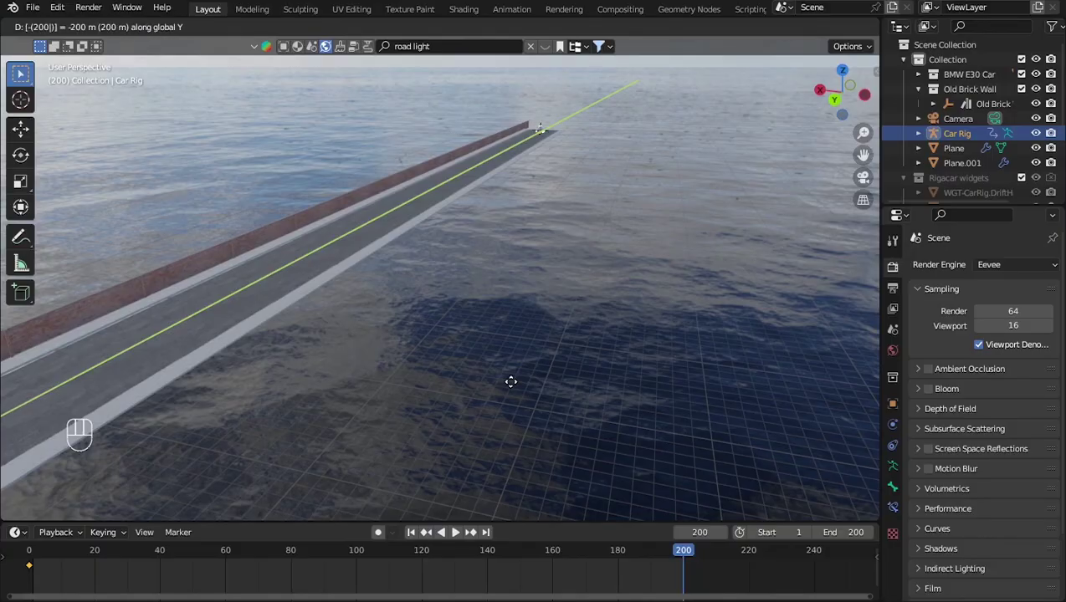
pyautogui.press('Return')
# Select the camera and scrub the timeline back to frame 35 to check the car's position on the road.
pyautogui.moveTo(508, 380); pyautogui.dragTo(542, 285, button='middle')
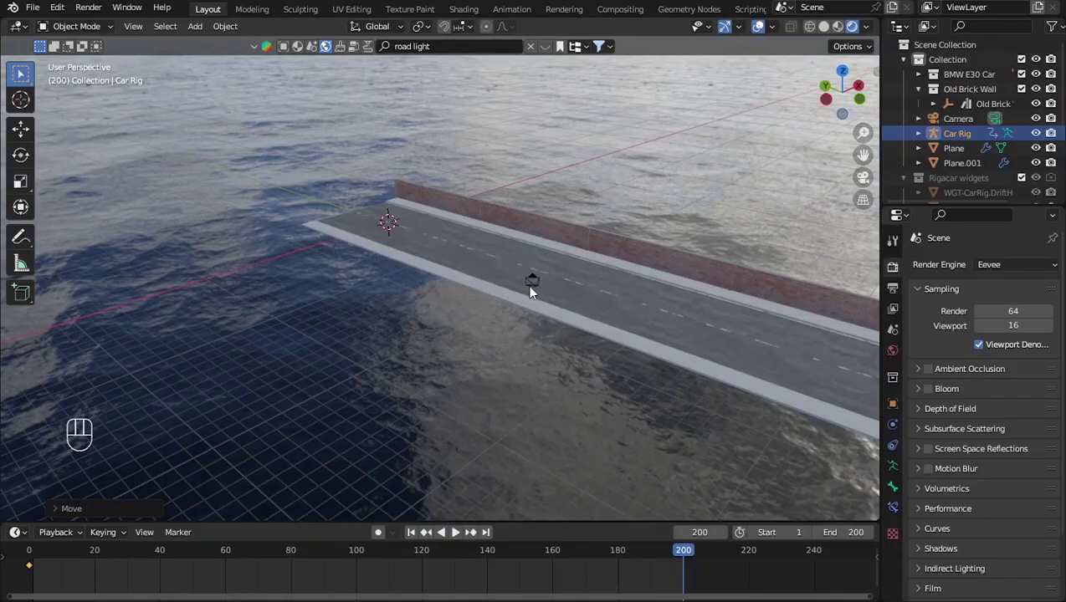
pyautogui.click(532, 281)
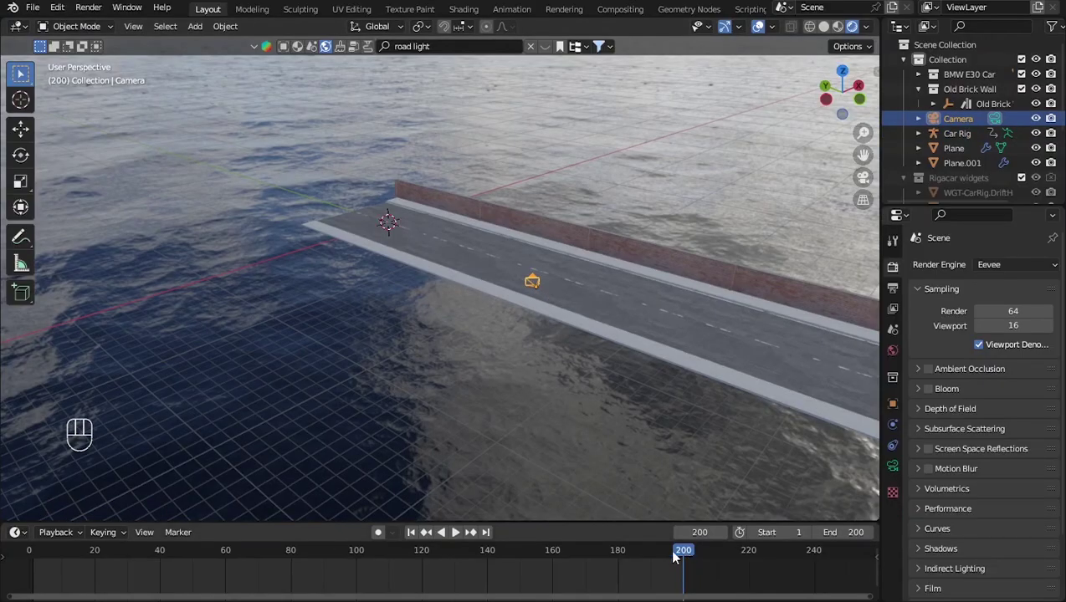
pyautogui.moveTo(674, 558); pyautogui.dragTo(145, 558)
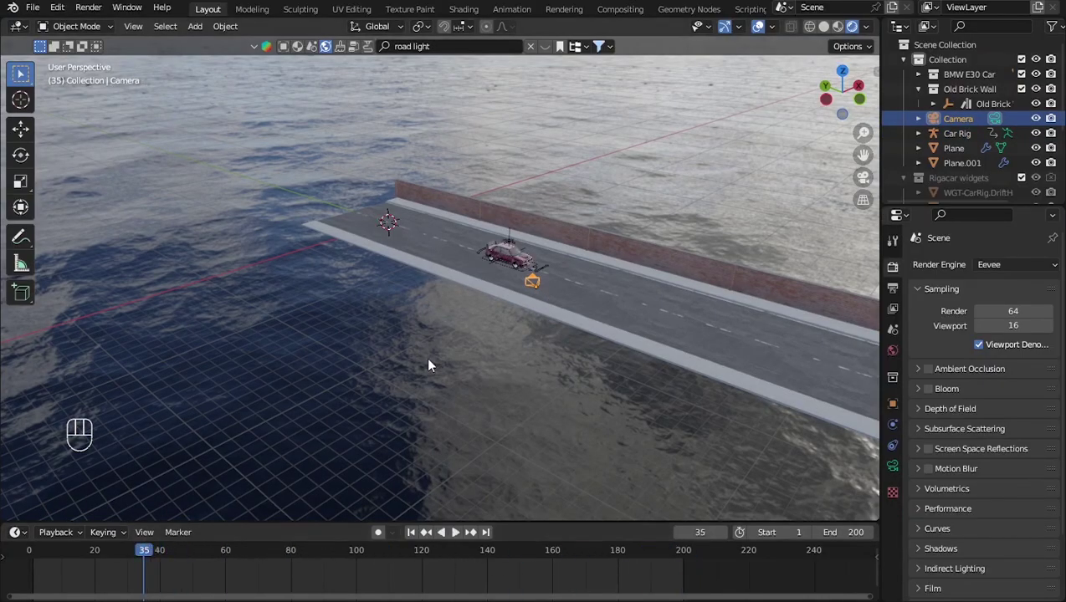
pyautogui.moveTo(427, 365); pyautogui.dragTo(497, 361, button='middle')
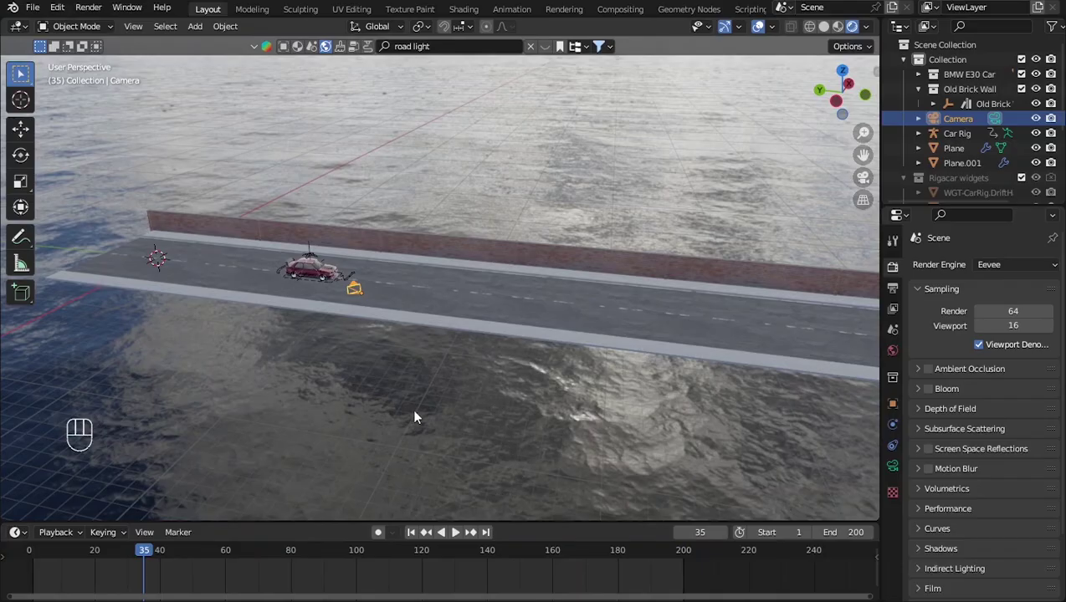
# Select the car rig, delete its keyframe at frame 0 and go to frame 1.
pyautogui.click(331, 289)
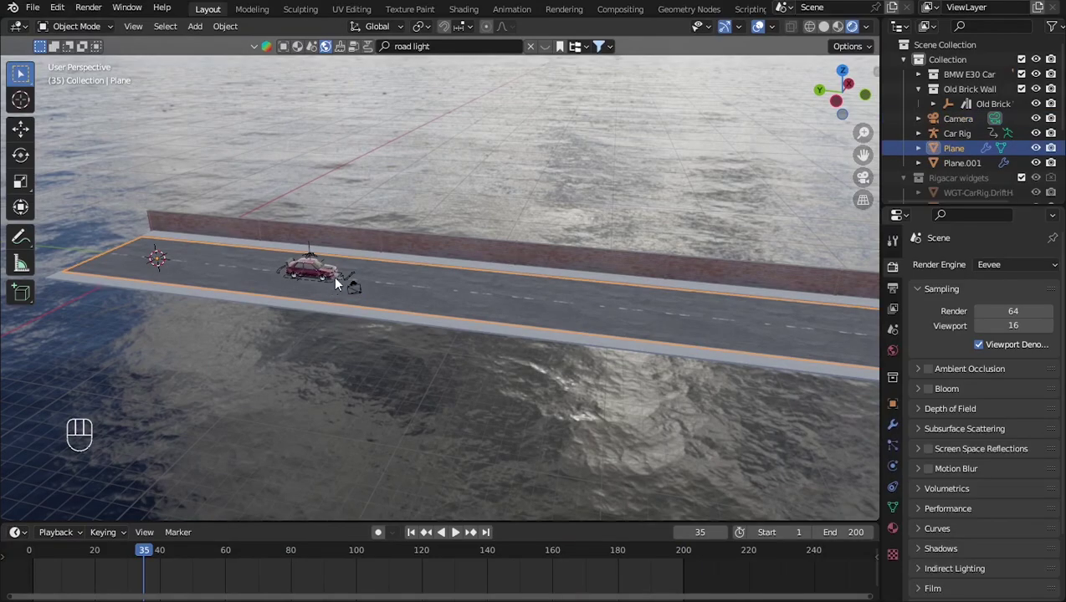
pyautogui.click(333, 275)
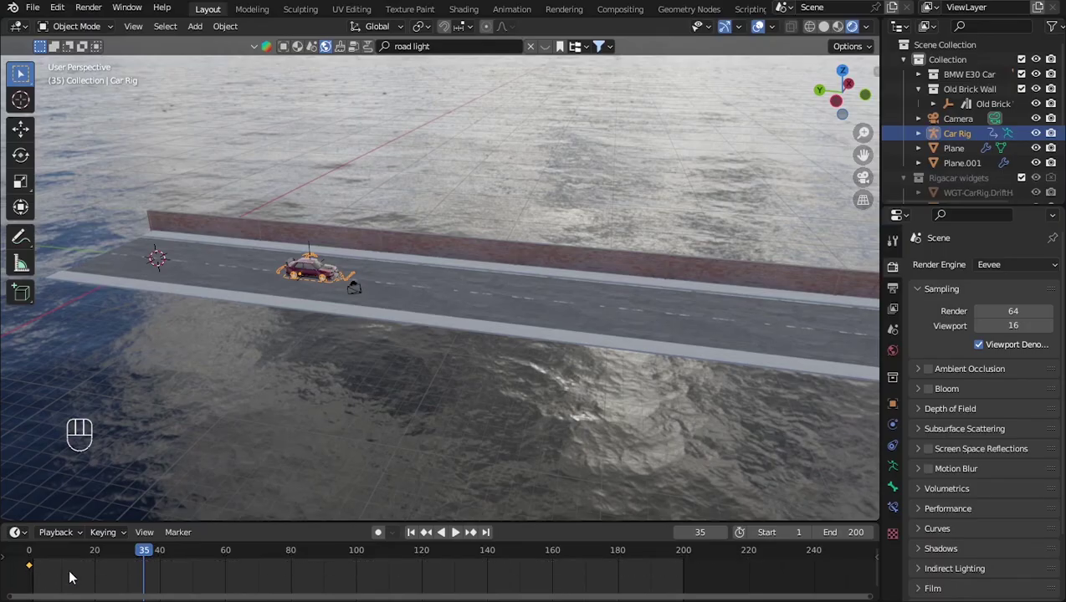
pyautogui.press('Delete')
pyautogui.moveTo(143, 556); pyautogui.dragTo(32, 556)
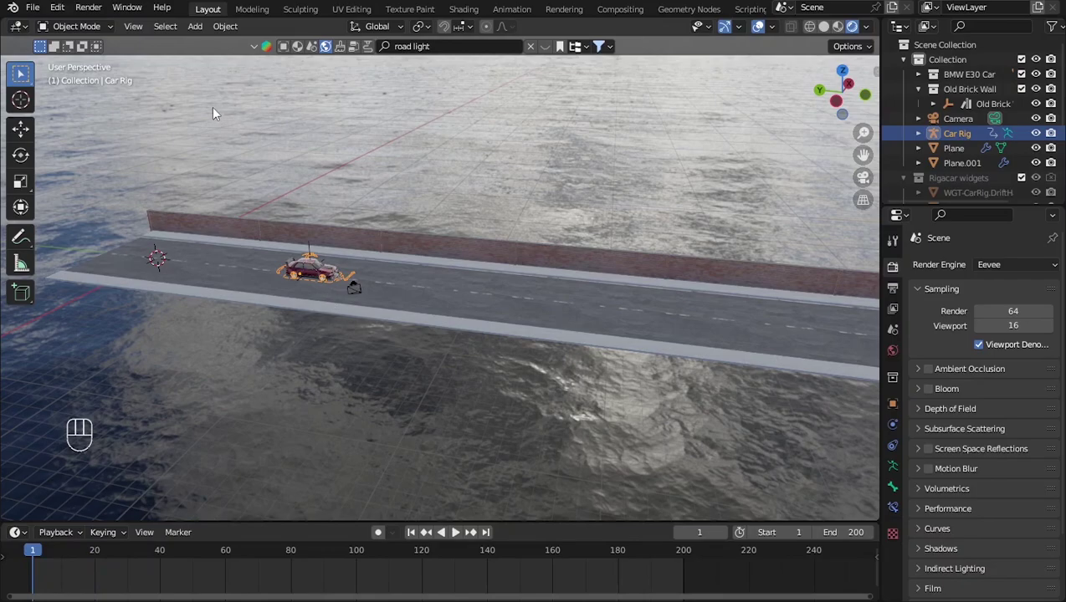
# Switch the car rig to Pose Mode and select the root bone outlining the car's base.
pyautogui.press('KP_Decimal')
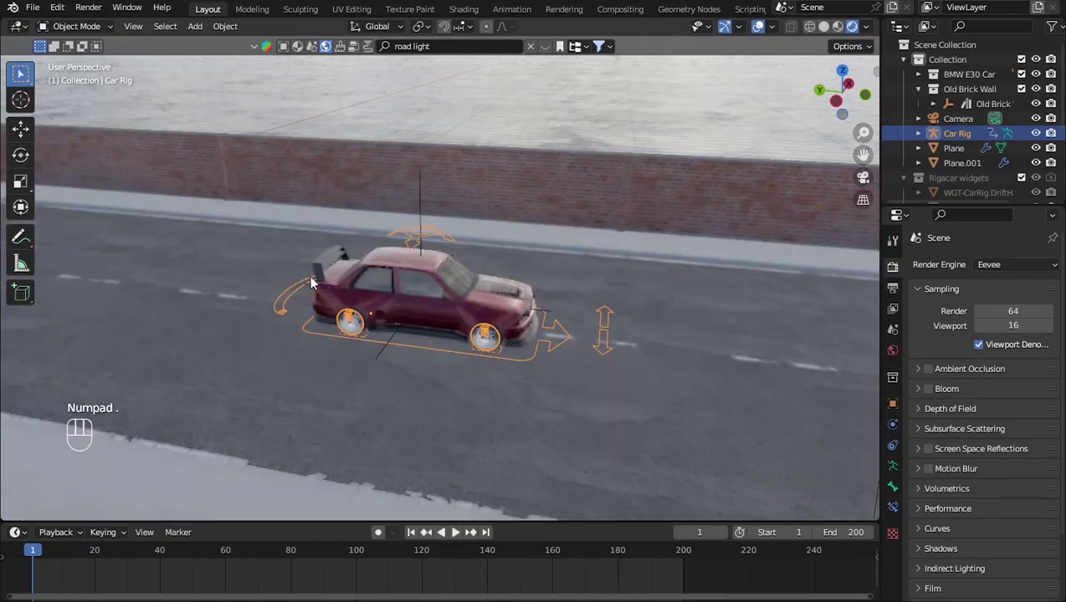
pyautogui.moveTo(488, 353); pyautogui.dragTo(598, 352, button='middle')
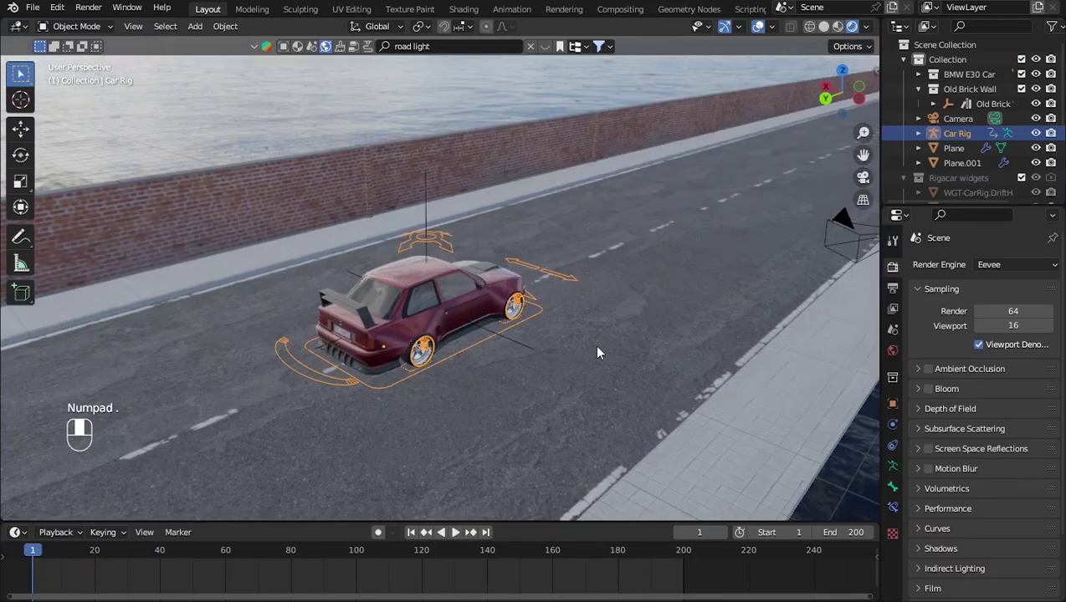
pyautogui.click(76, 26)
pyautogui.click(84, 76)
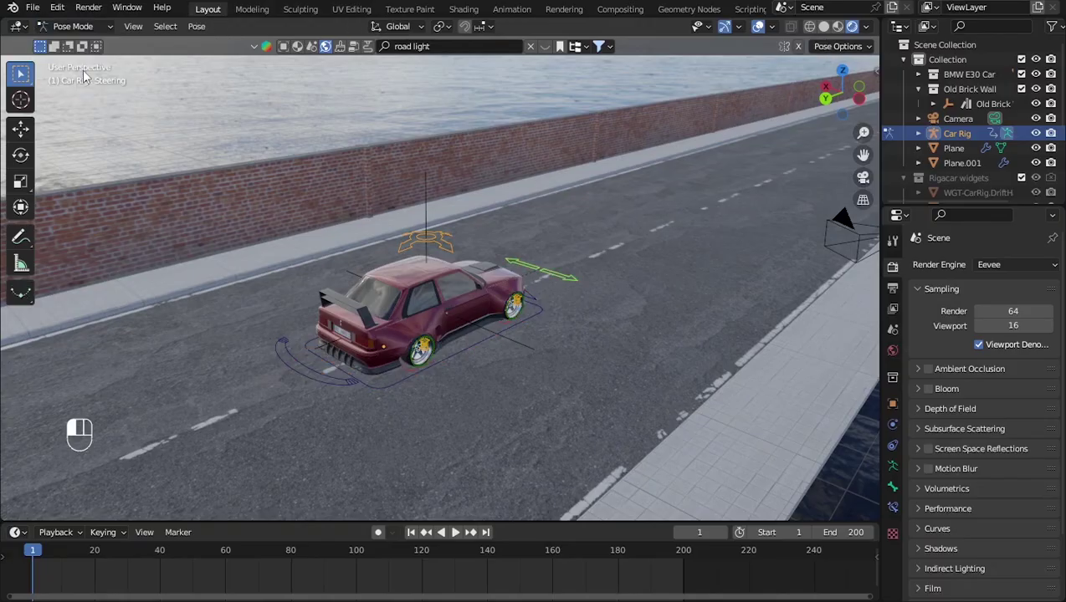
pyautogui.click(484, 343)
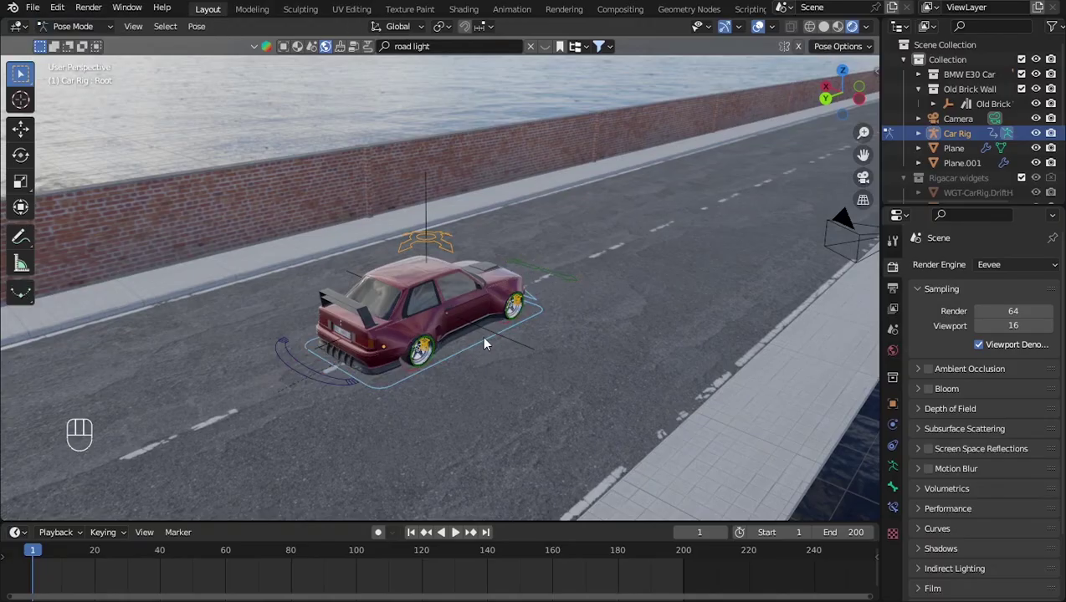
# Insert a Location keyframe for the rig's root bone at frame 1.
pyautogui.scroll(-1, 471, 365)
pyautogui.moveTo(469, 365); pyautogui.dragTo(522, 367, button='middle')
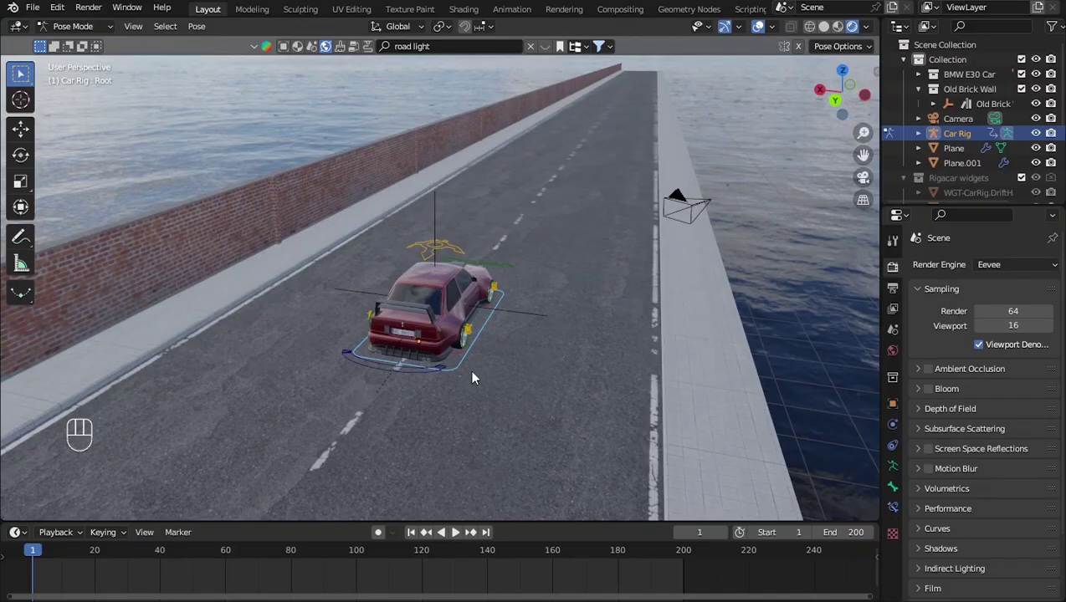
pyautogui.press('i')
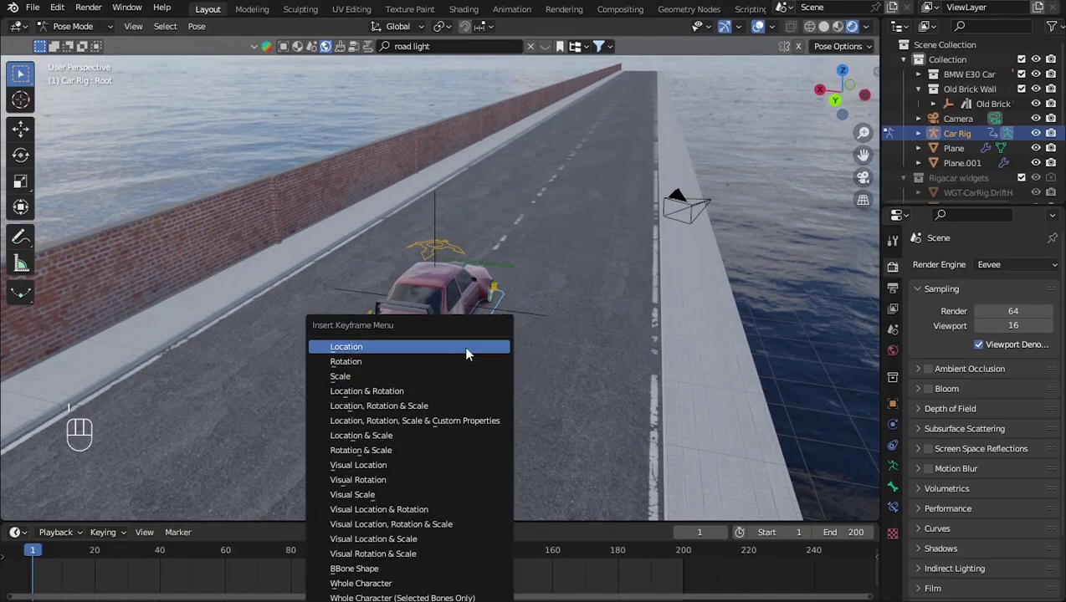
pyautogui.click(466, 353)
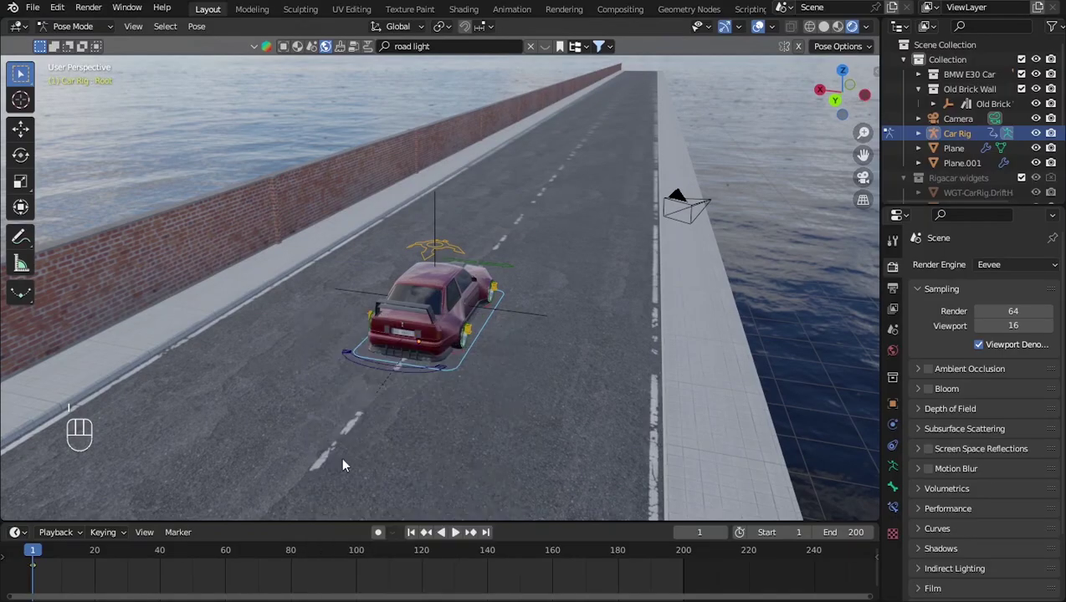
# At frame 200, move the root bone -200 m along the global Y axis and insert a Location keyframe.
pyautogui.click(682, 556)
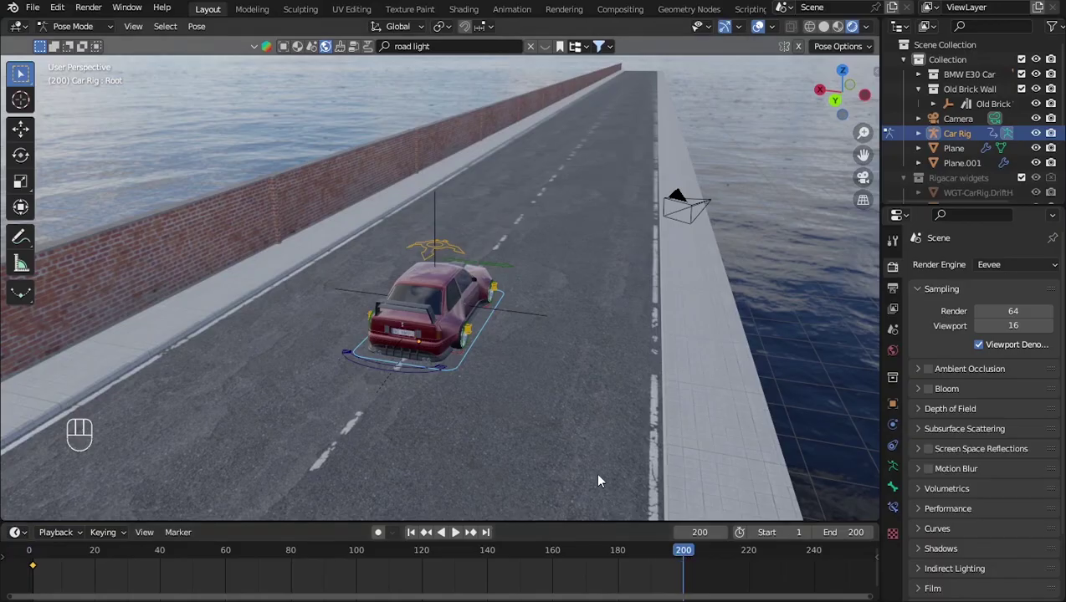
pyautogui.press('g')
pyautogui.press('y')
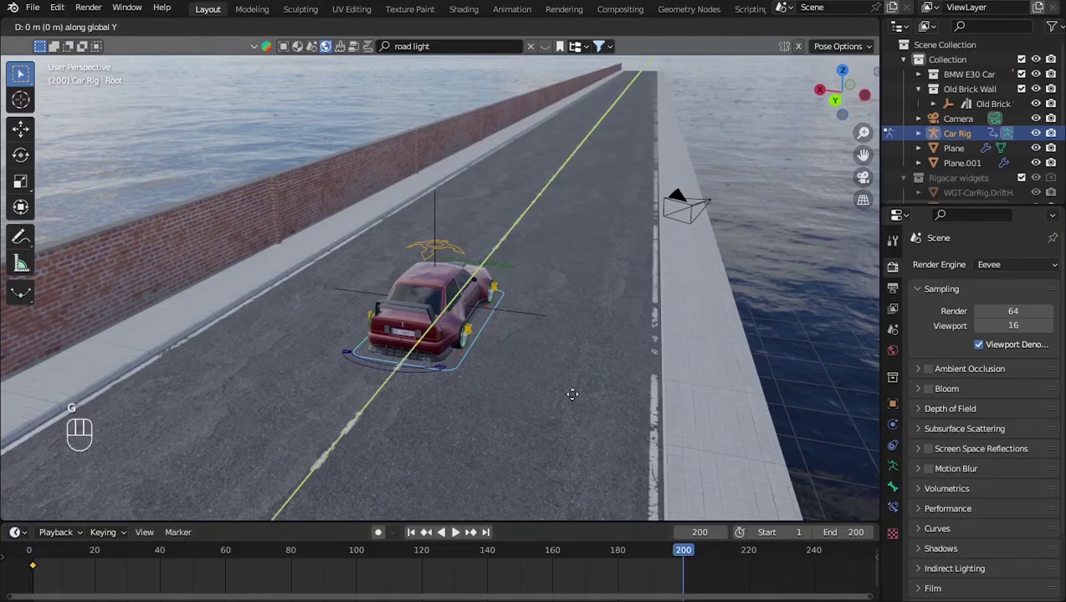
pyautogui.write('-20')
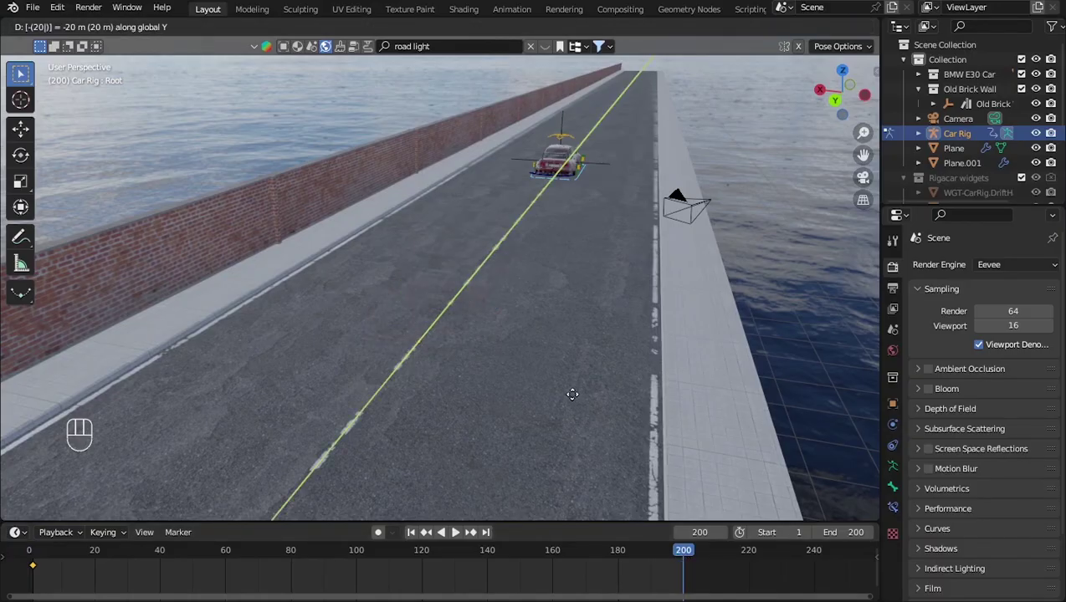
pyautogui.write('0')
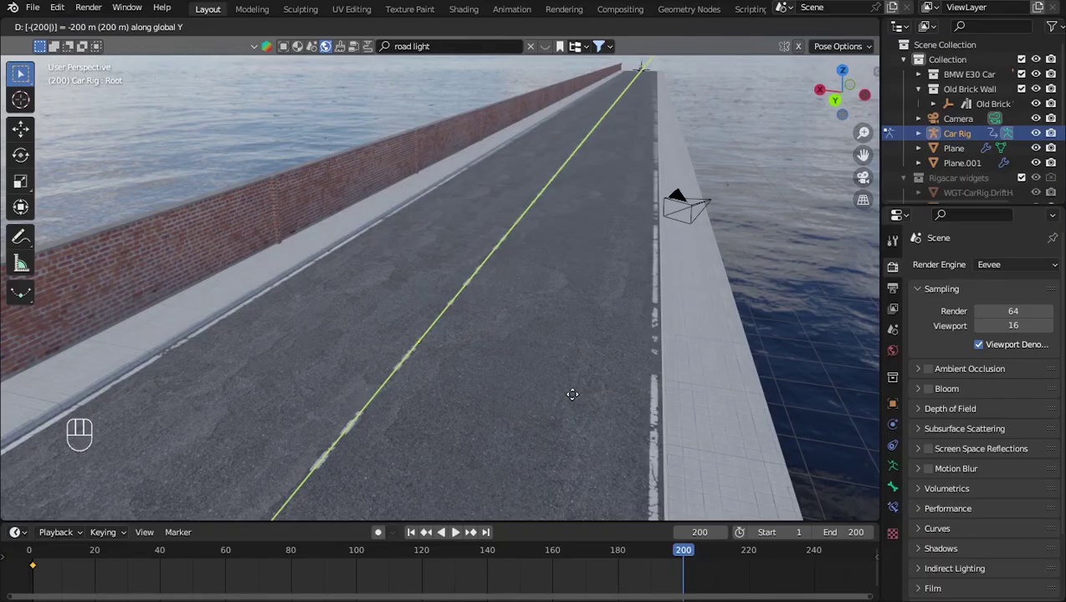
pyautogui.press('Return')
pyautogui.press('i')
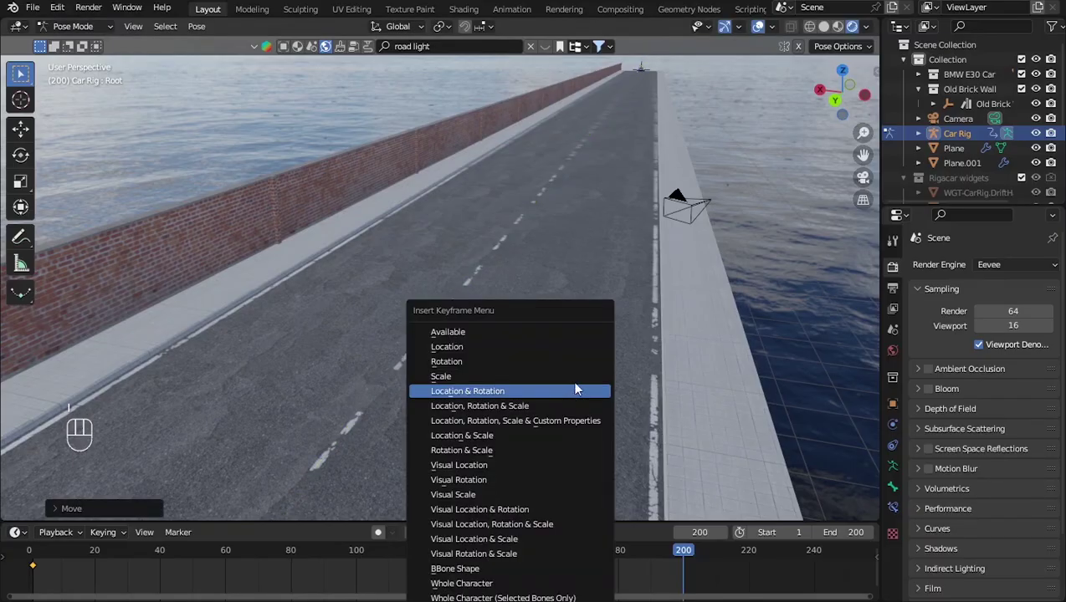
pyautogui.click(571, 350)
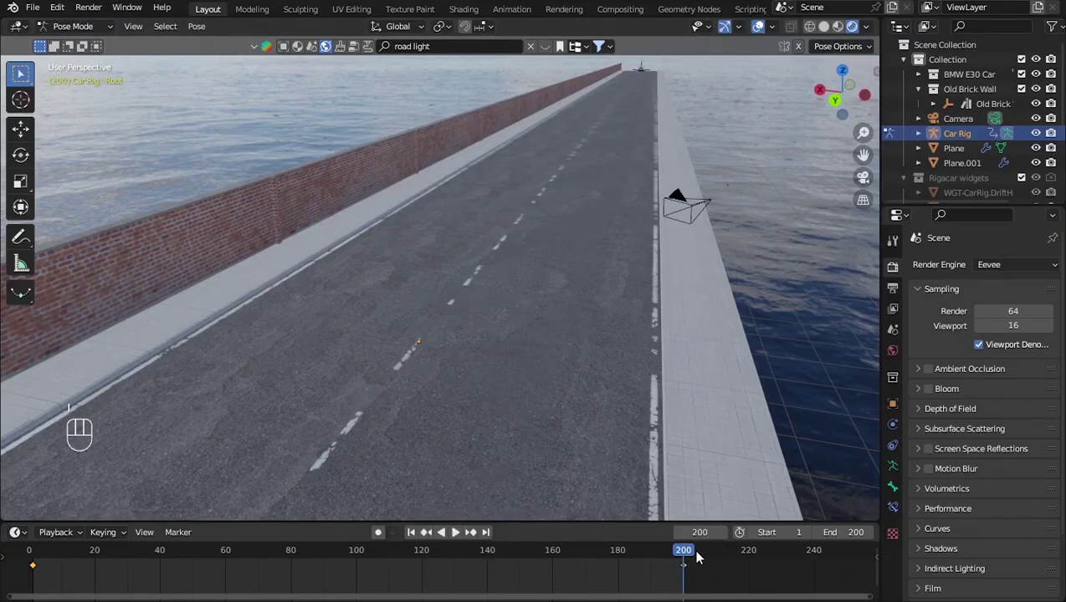
# Preview the car's animation and return the timeline to frame 1.
pyautogui.hotkey('shift', 'ctrl', 'space')
pyautogui.moveTo(605, 552); pyautogui.dragTo(36, 553)
pyautogui.press('space')
# Return to Object Mode and insert a Location keyframe for the camera at frame 1.
pyautogui.click(79, 26)
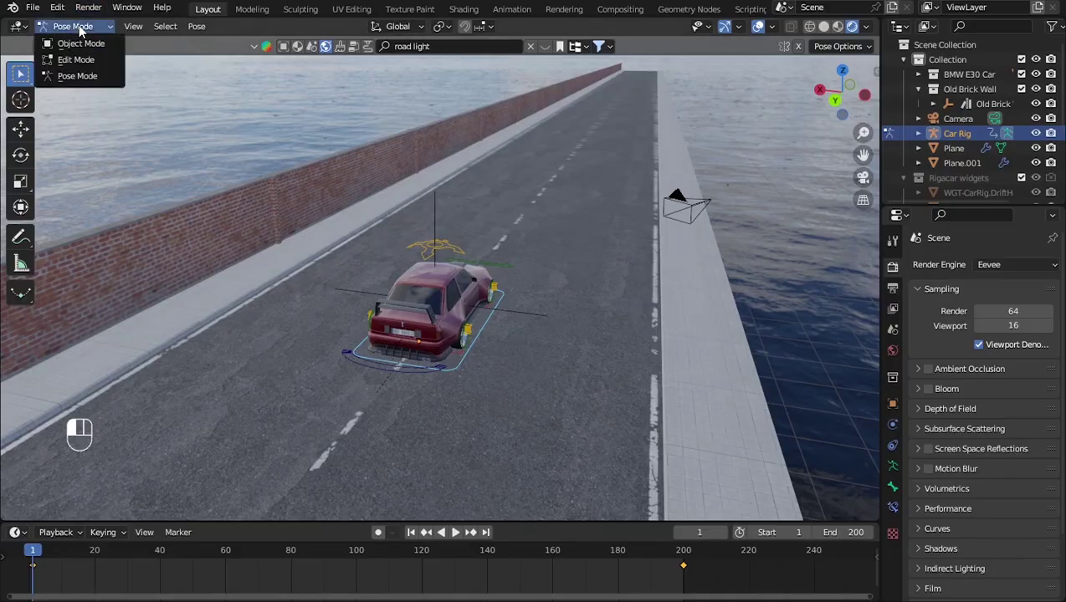
pyautogui.click(79, 47)
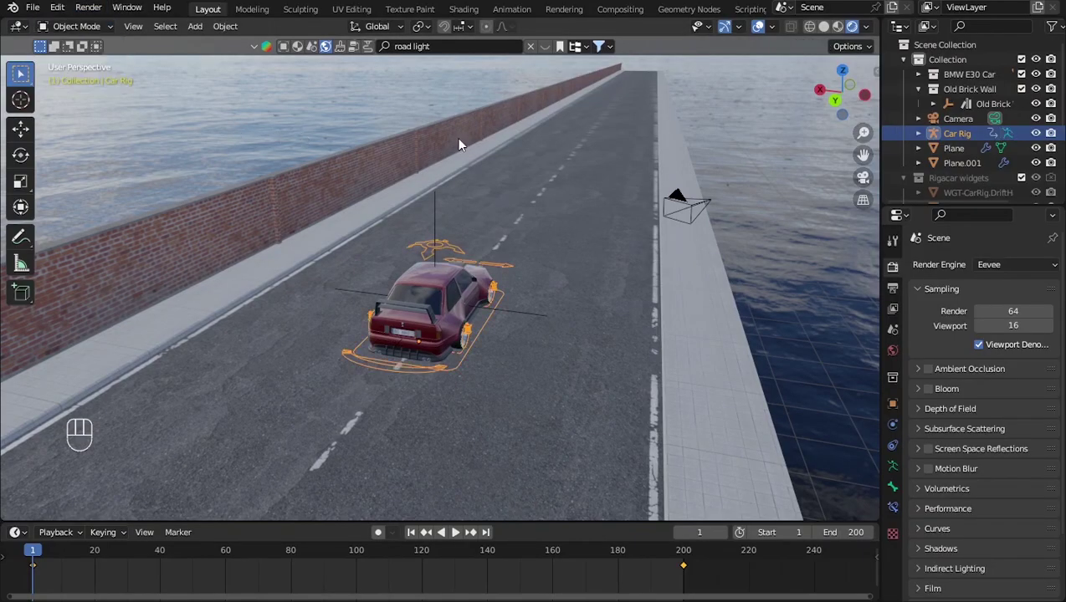
pyautogui.click(690, 209)
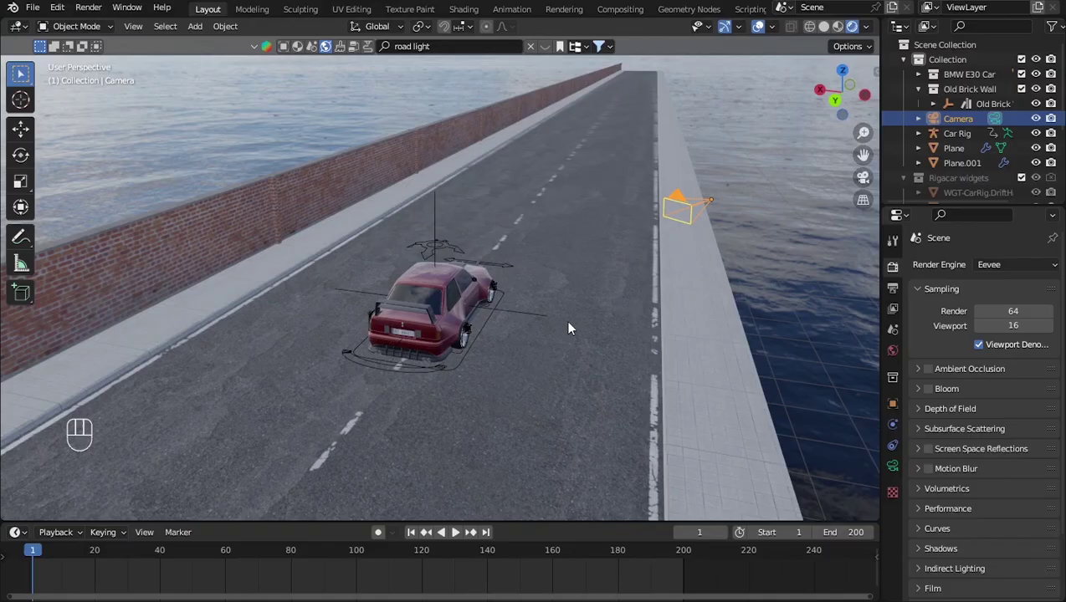
pyautogui.press('i')
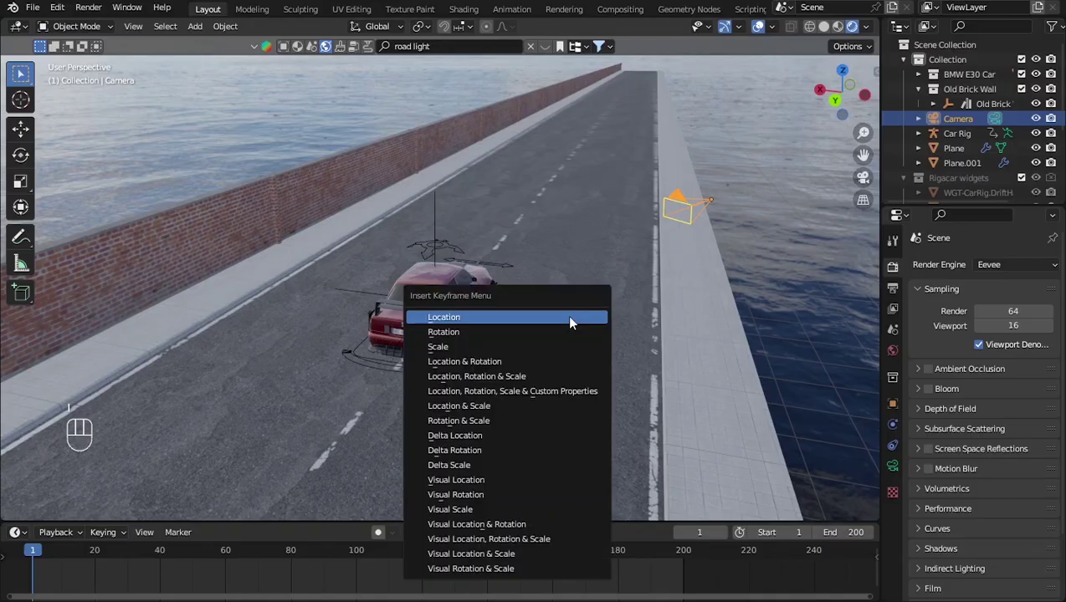
pyautogui.click(568, 316)
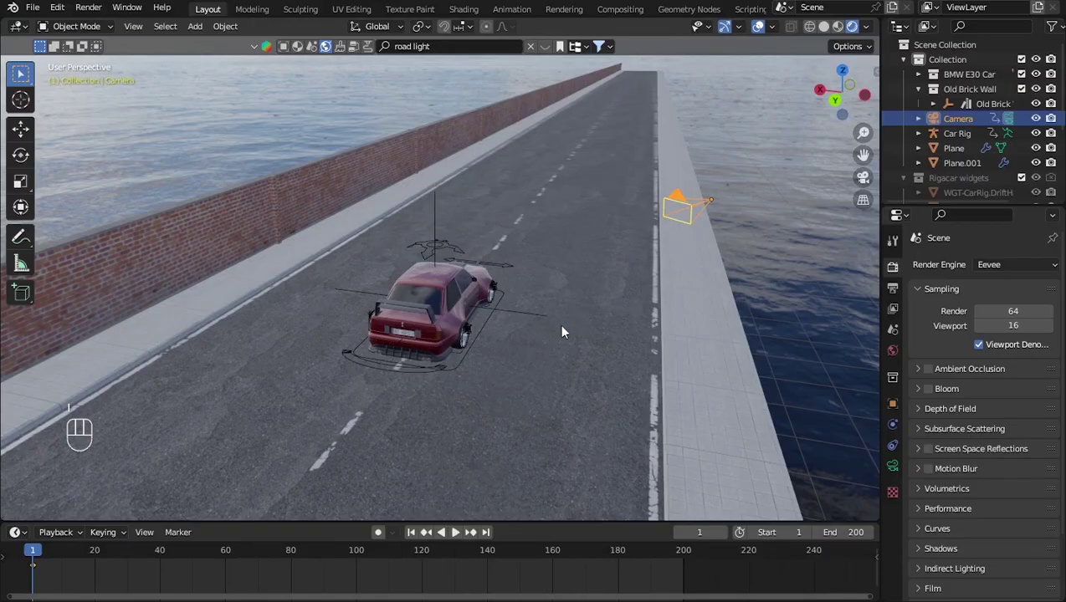
# At frame 200, move the camera -200 m along the global Y axis and insert a Location keyframe for it.
pyautogui.click(682, 550)
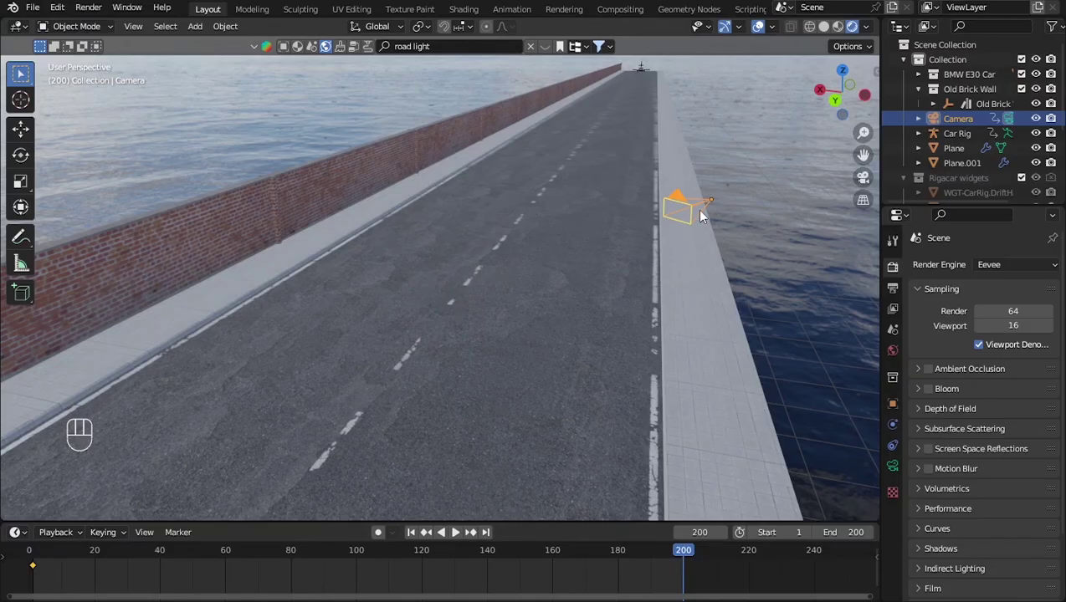
pyautogui.press('g')
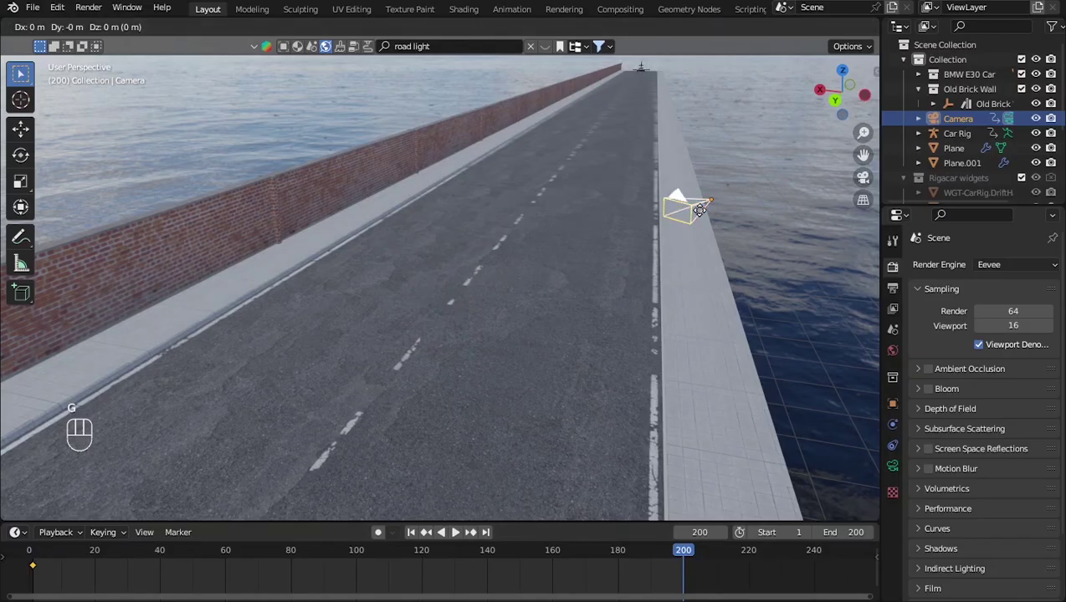
pyautogui.press('y')
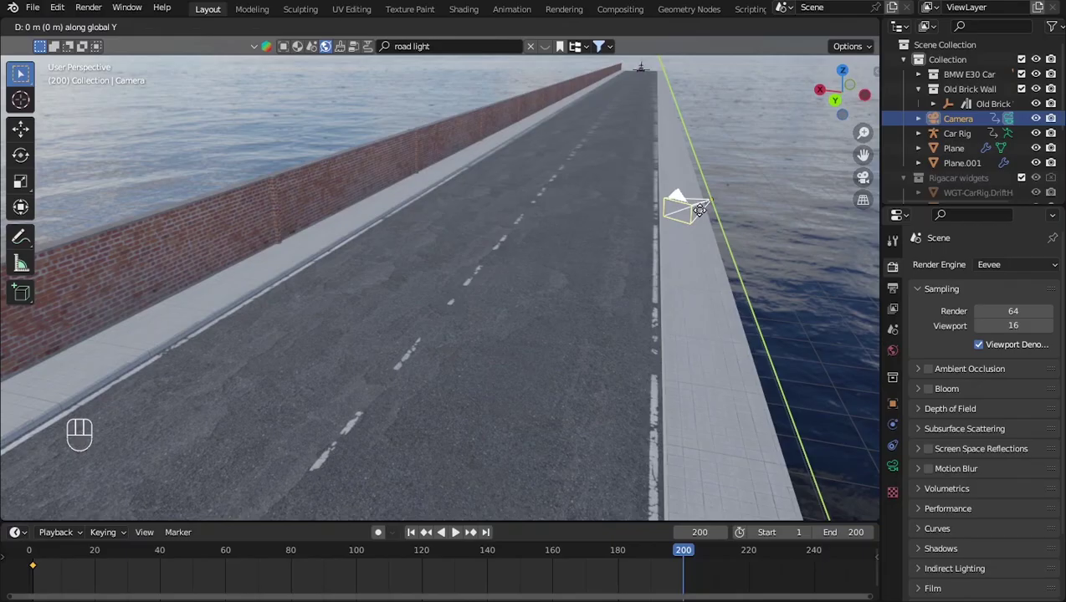
pyautogui.write('-200')
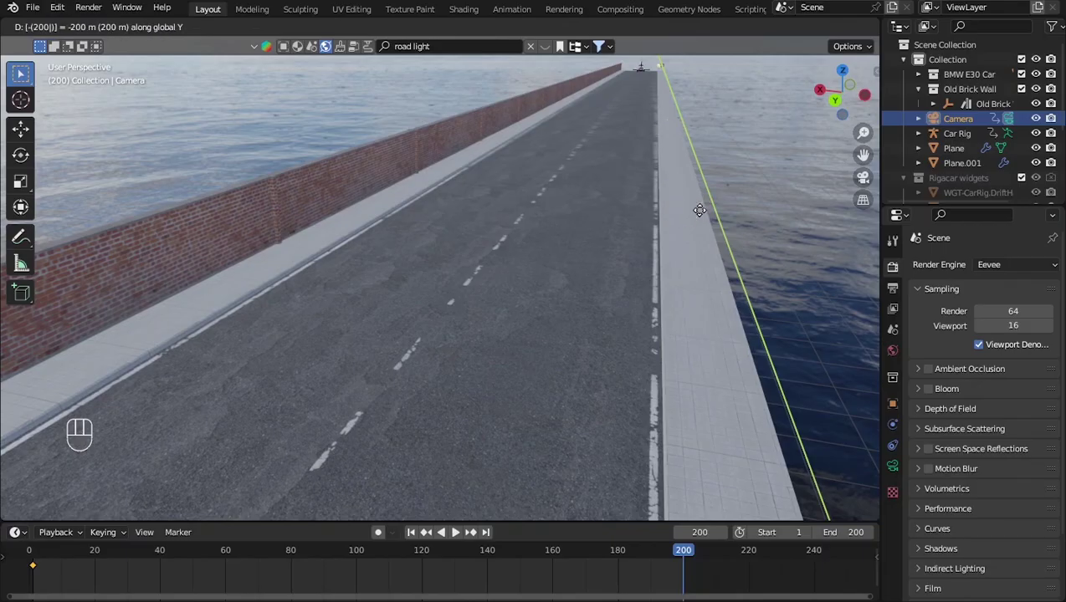
pyautogui.press('Return')
pyautogui.press('i')
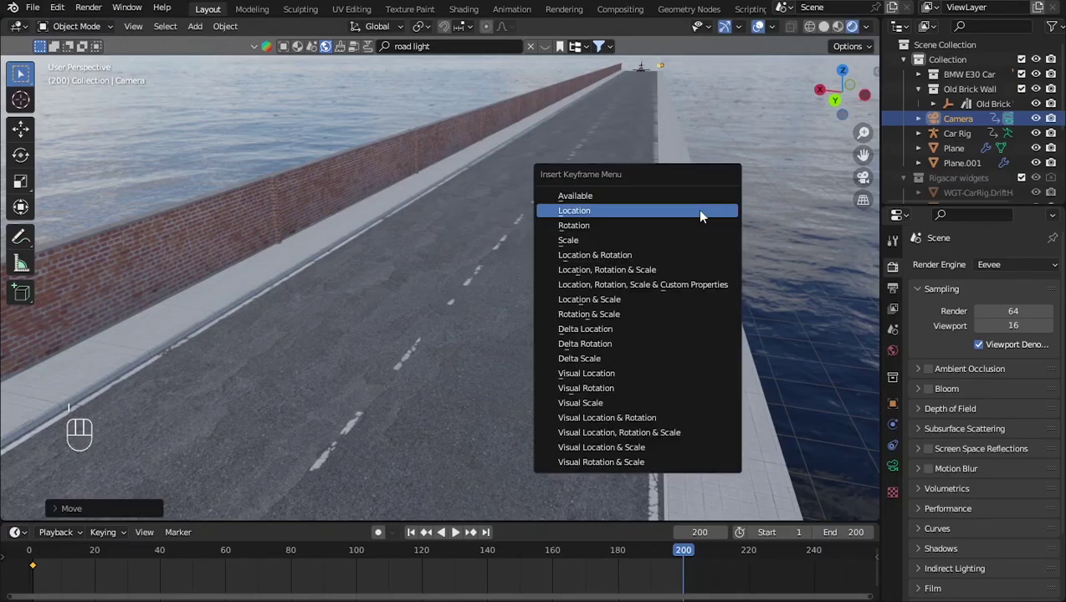
pyautogui.click(700, 214)
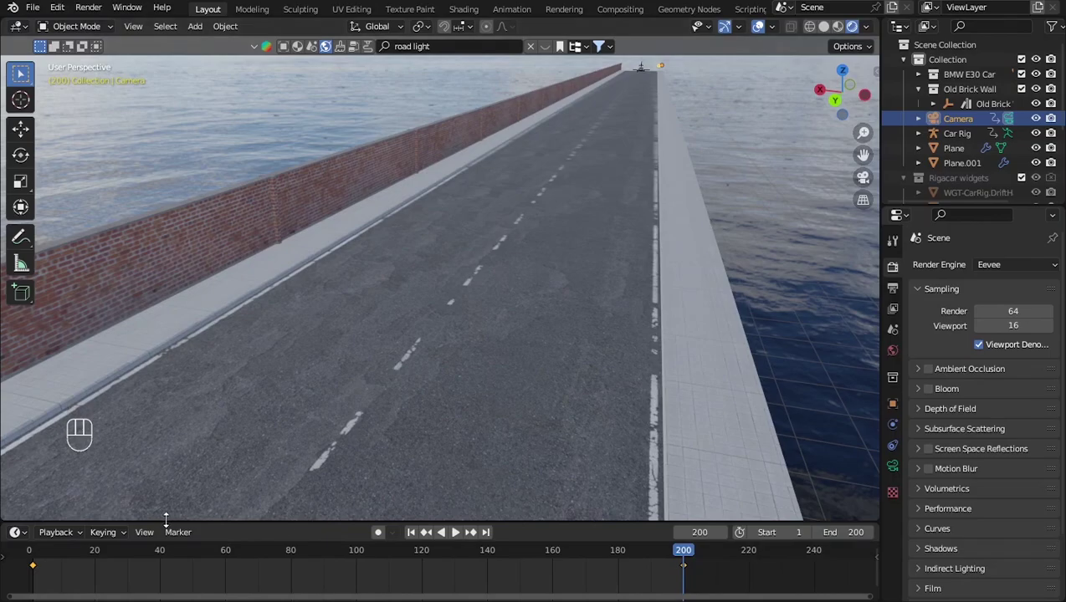
# Return to frame 1, look through the camera and preview the car and camera animation.
pyautogui.click(410, 533)
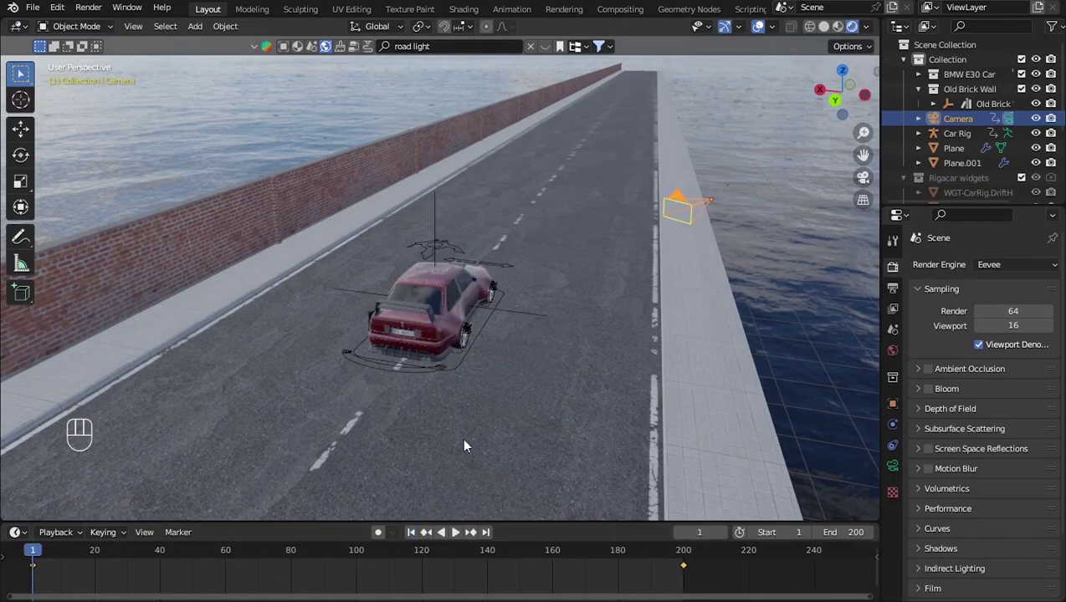
pyautogui.press('KP_0')
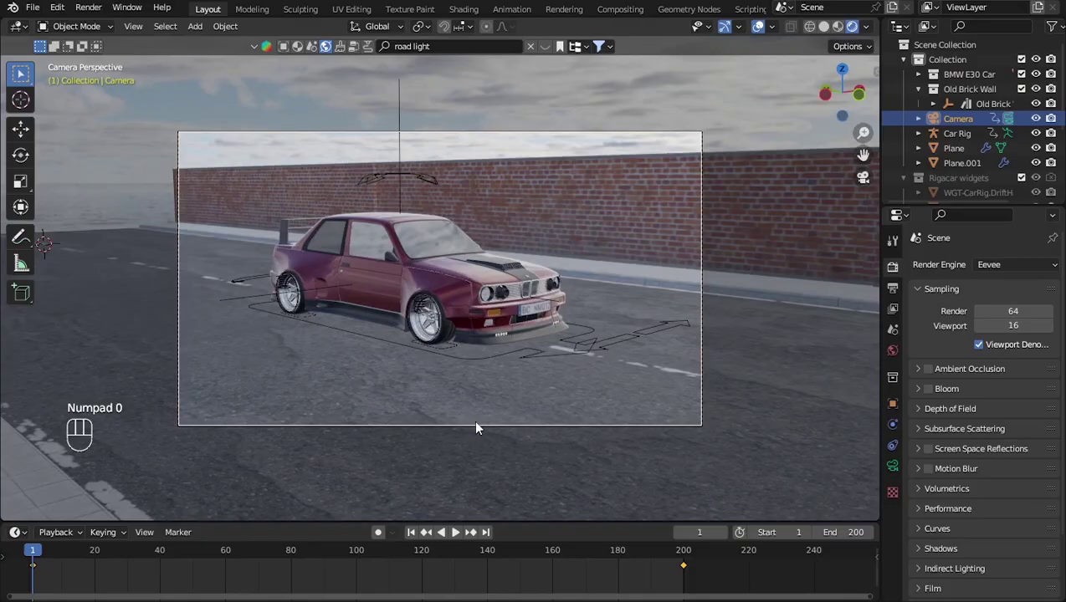
pyautogui.press('space')
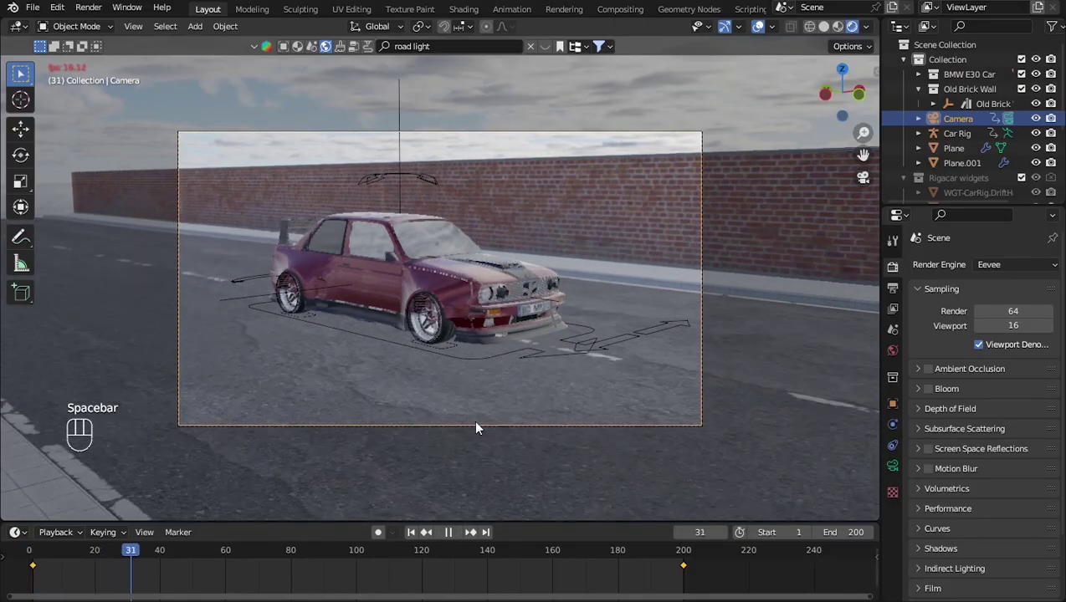
pyautogui.press('space')
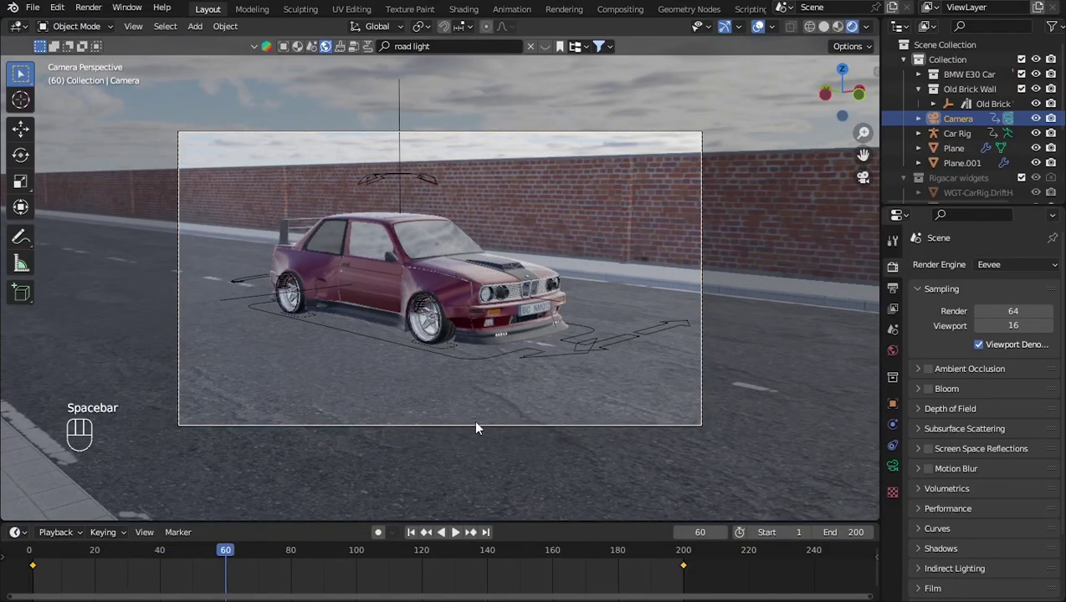
pyautogui.click(475, 426)
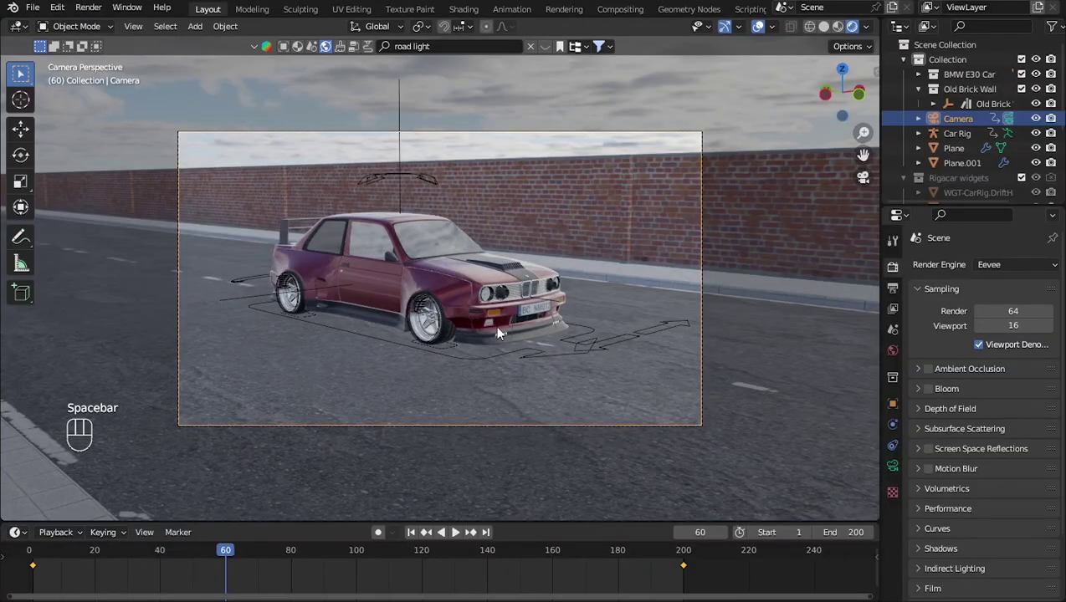
pyautogui.press('space')
pyautogui.press('space')
pyautogui.press('space')
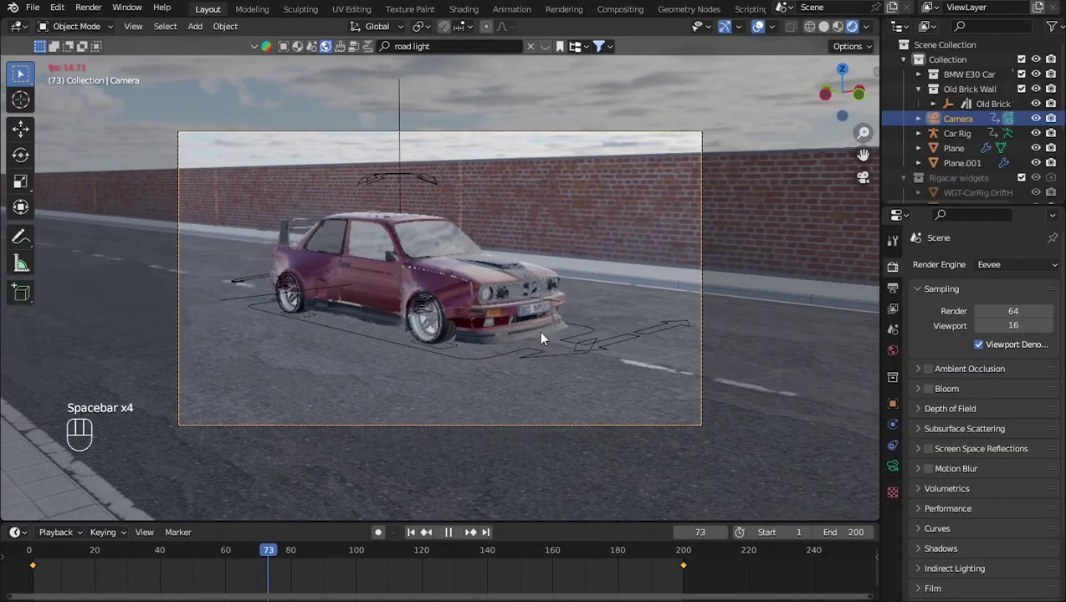
pyautogui.press('space')
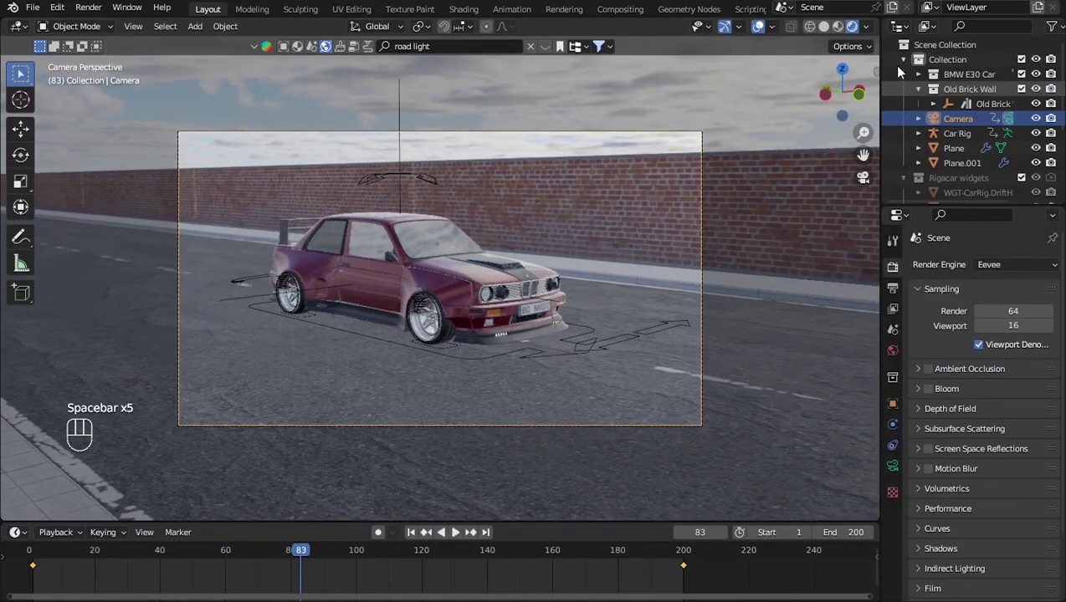
# Switch the viewport to Solid shading, play the animation briefly and return the timeline to frame 1.
pyautogui.click(823, 27)
pyautogui.press('space')
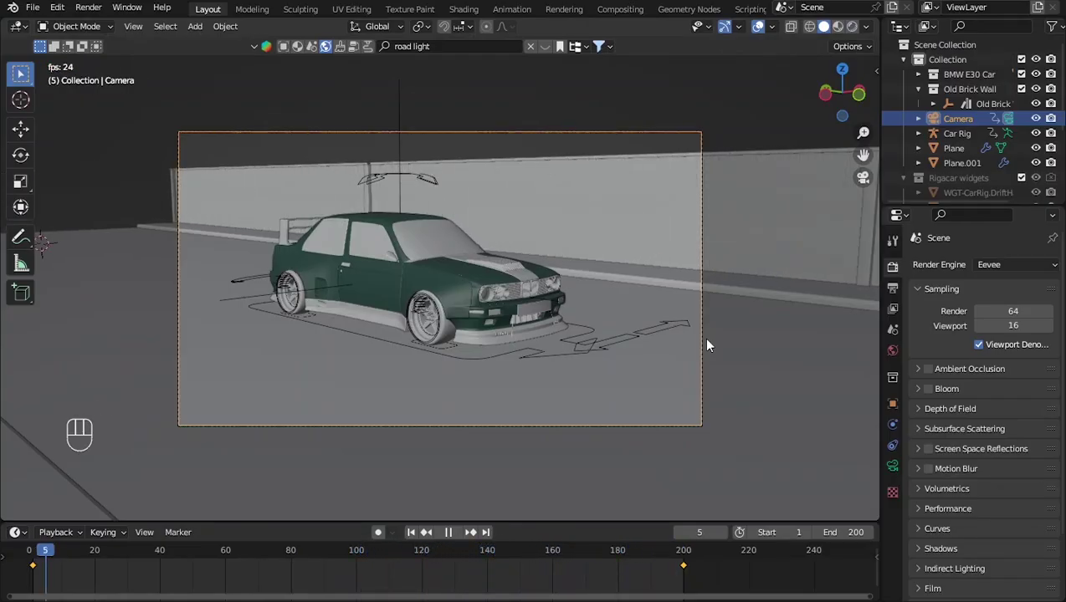
pyautogui.press('space')
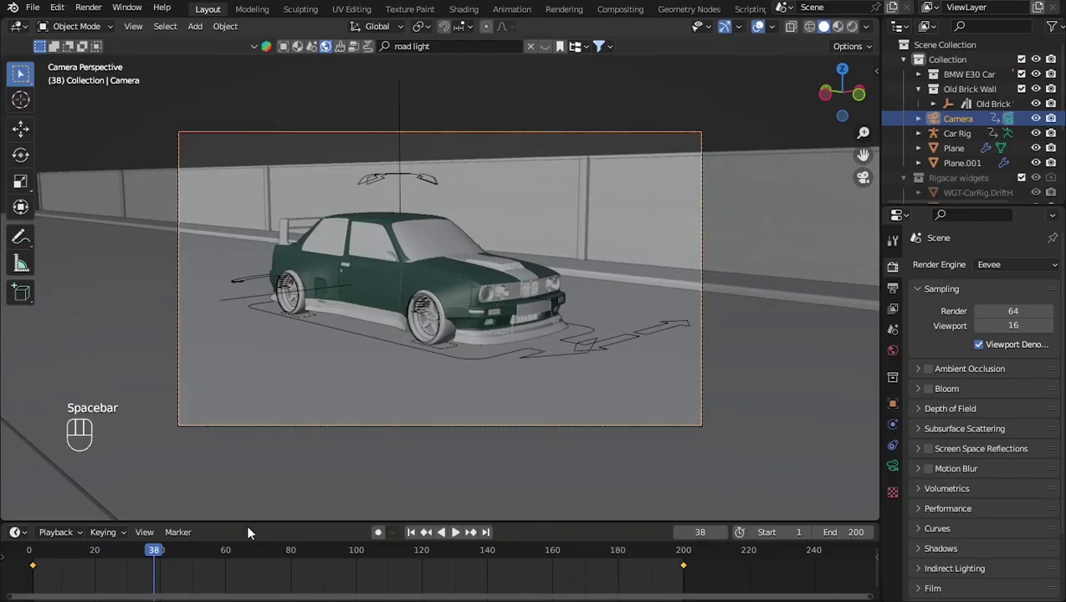
pyautogui.moveTo(154, 552); pyautogui.dragTo(32, 552)
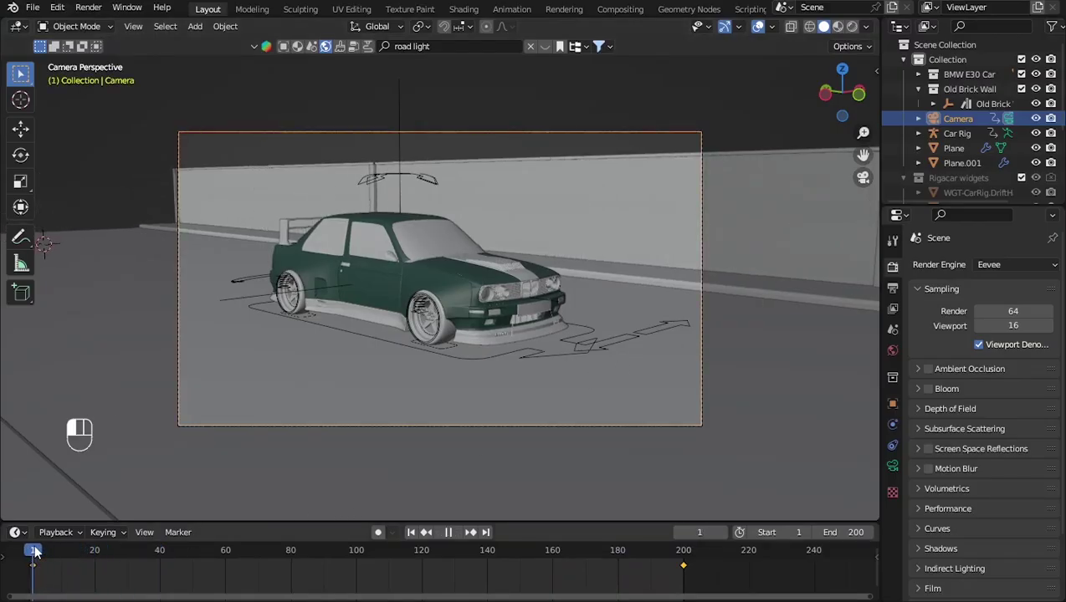
# Put the car rig in Pose Mode and bake its wheels rotation with Rigacar from frame 1 to 200, keyframe tolerance 0.01.
pyautogui.click(432, 350)
pyautogui.click(438, 347)
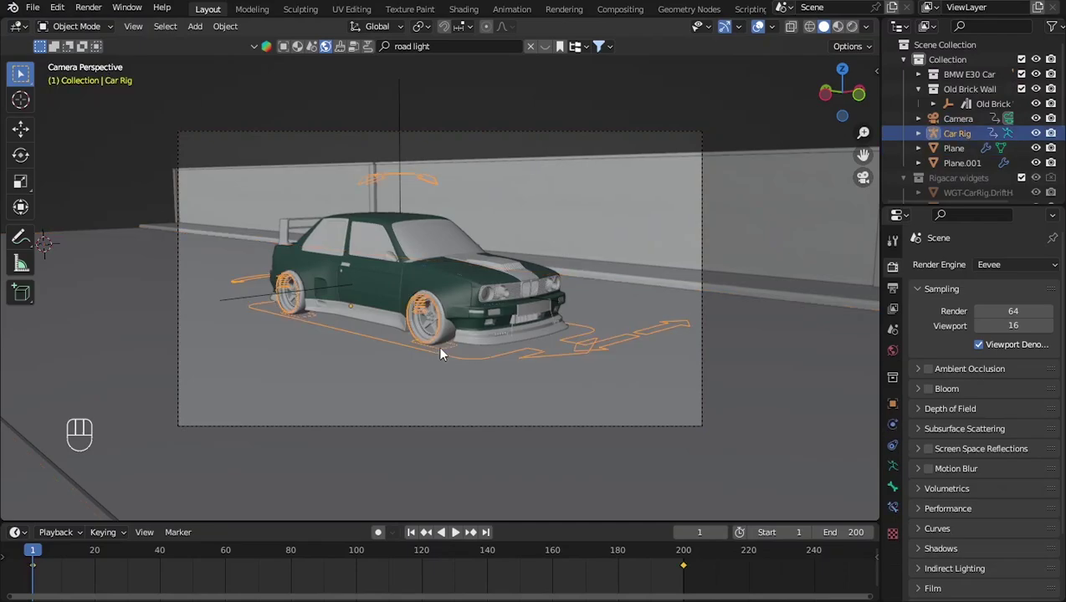
pyautogui.click(57, 27)
pyautogui.click(53, 76)
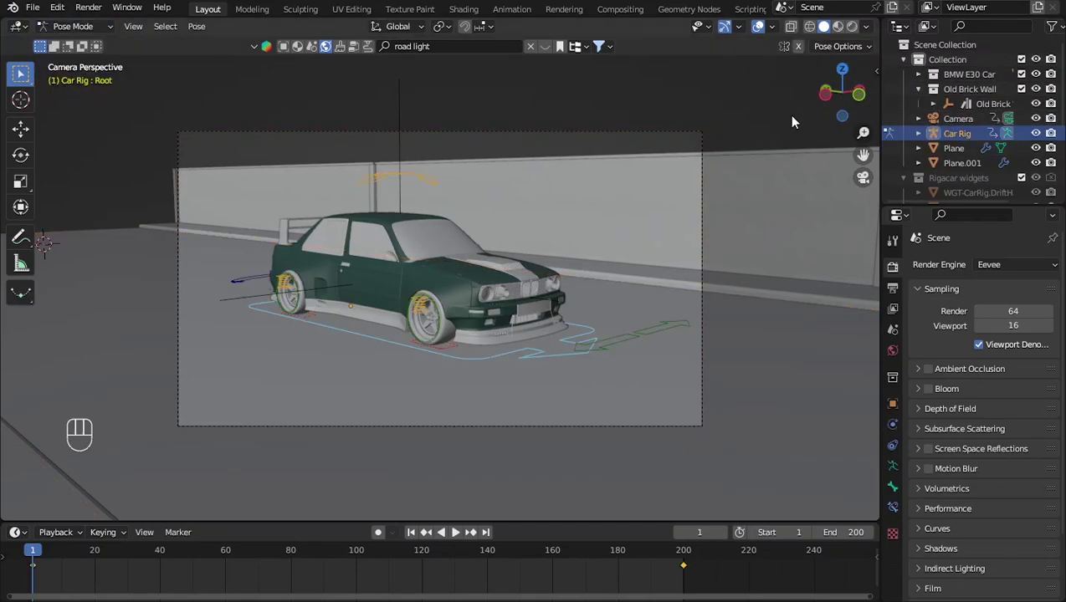
pyautogui.press('n')
pyautogui.click(869, 363)
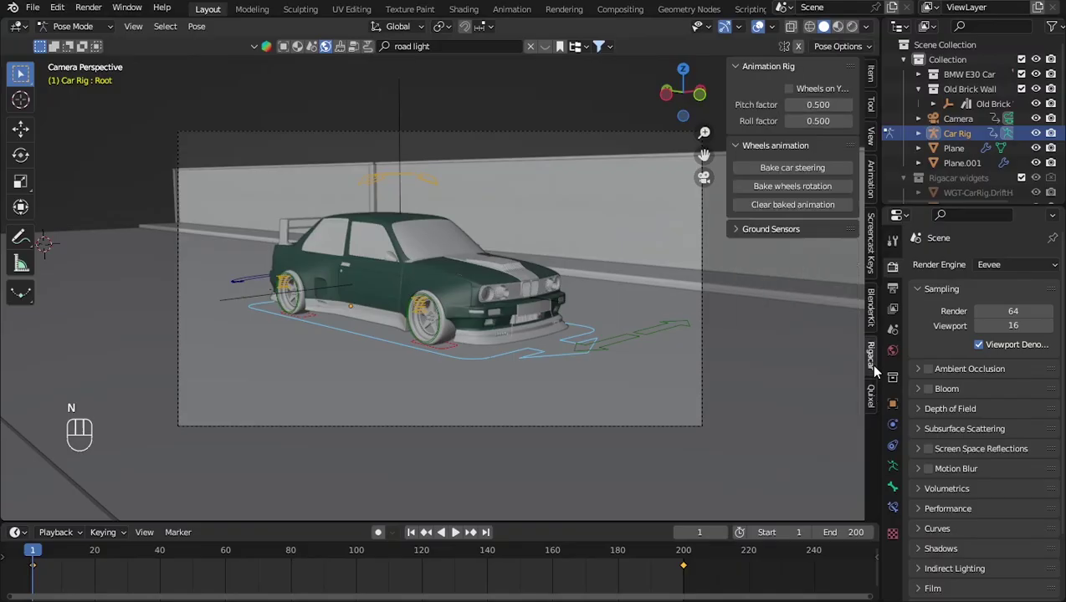
pyautogui.click(768, 189)
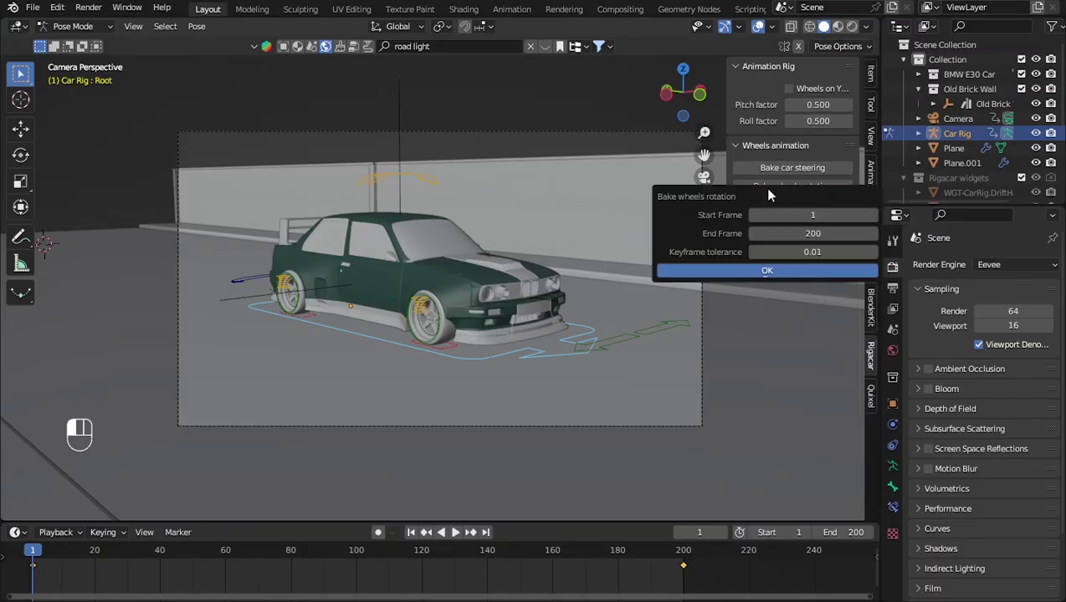
pyautogui.click(776, 280)
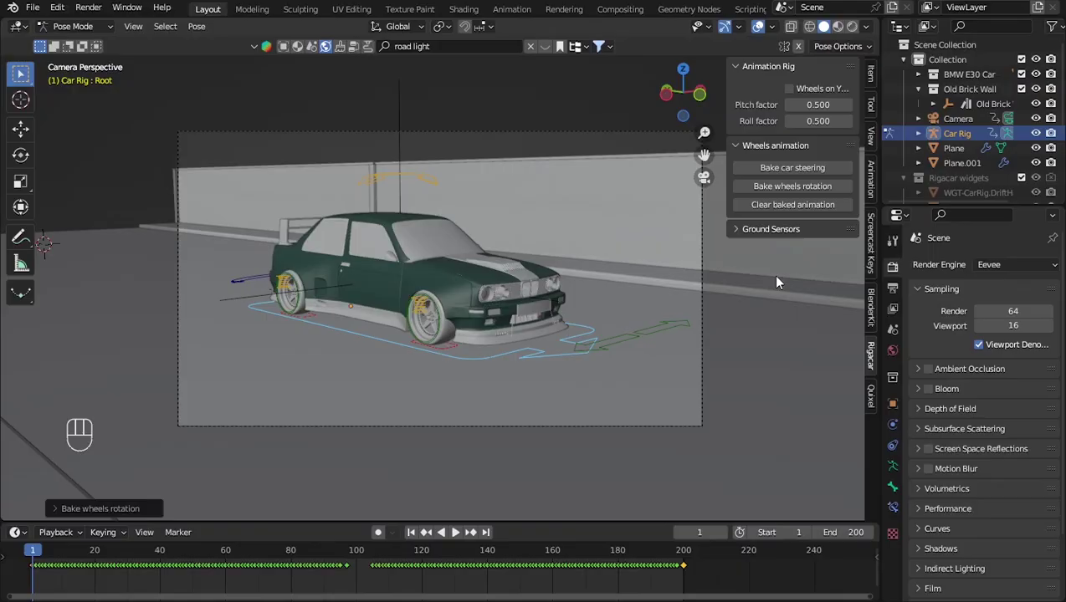
# Play the animation to check the wheel rotation, and return the timeline to frame 1.
pyautogui.press('space')
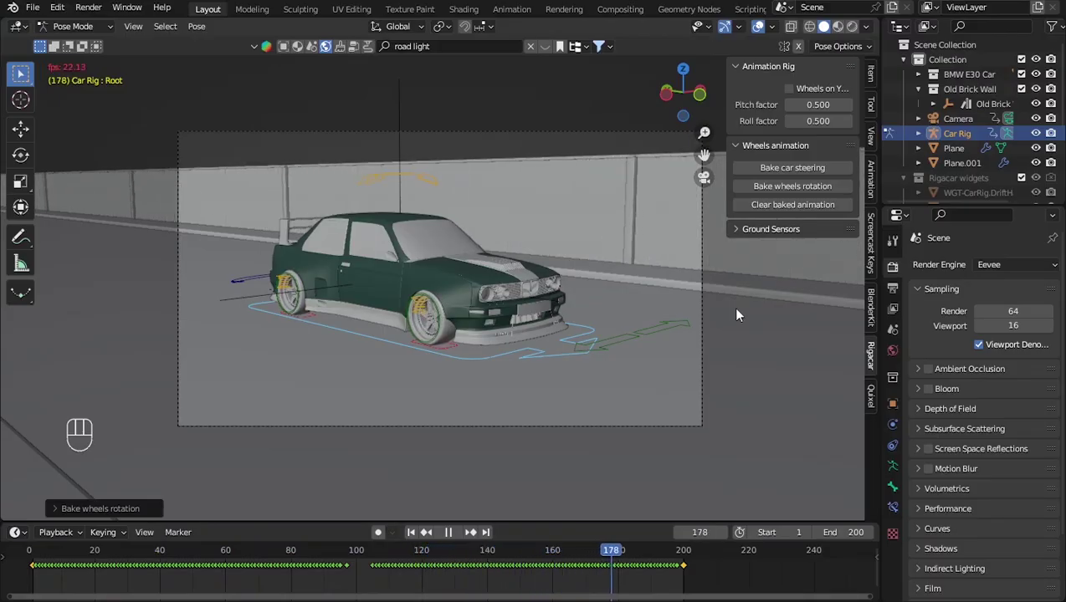
pyautogui.press('space')
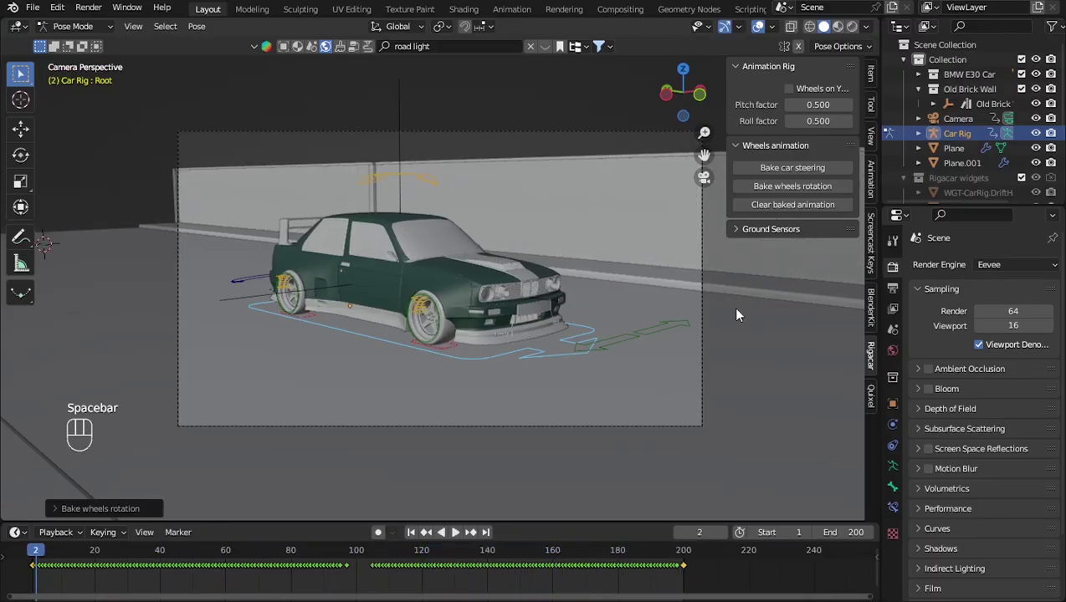
pyautogui.click(411, 532)
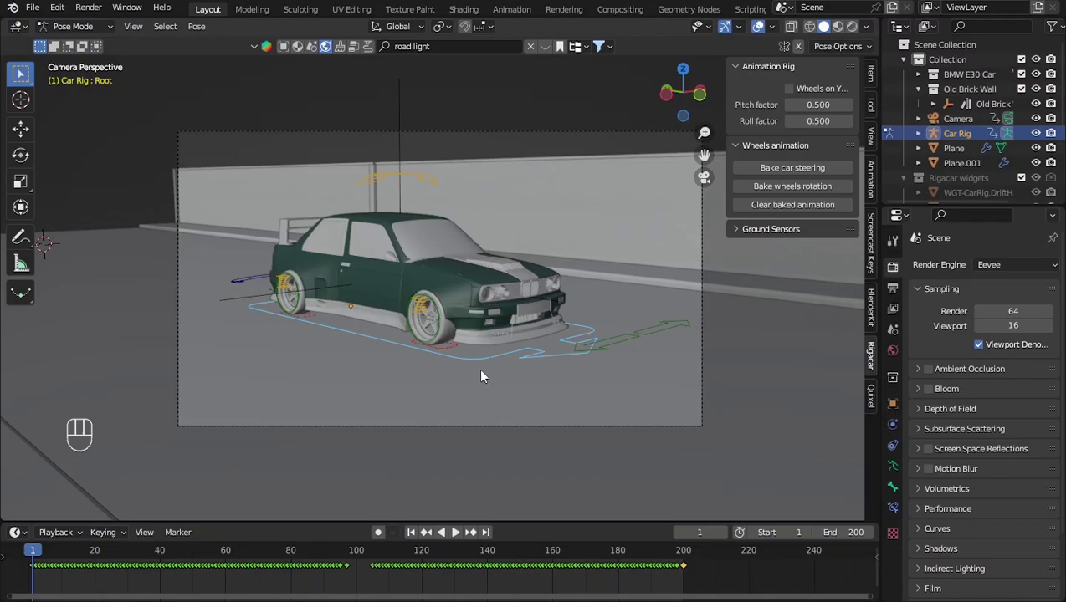
# Select the rig's suspension bone above the roof and insert a Location keyframe at frame 1.
pyautogui.click(416, 179)
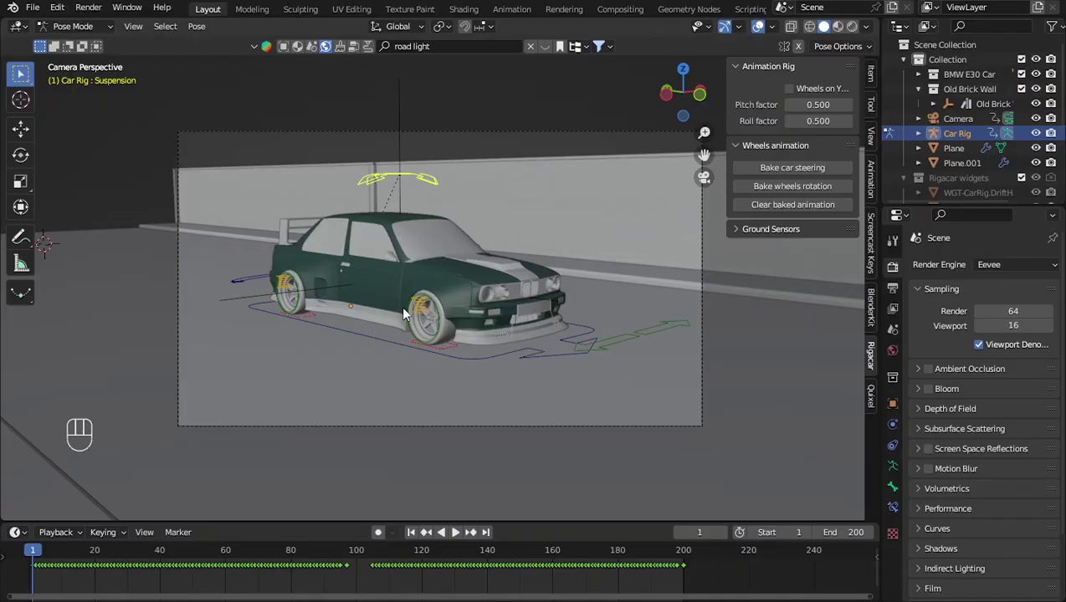
pyautogui.moveTo(36, 551); pyautogui.dragTo(34, 552)
pyautogui.press('i')
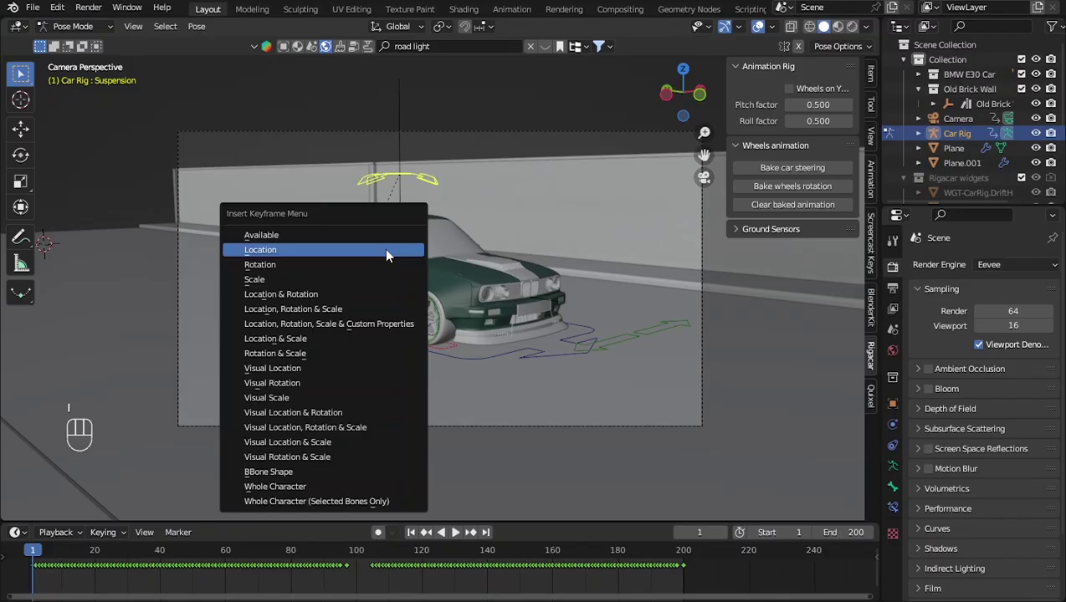
pyautogui.click(384, 249)
# Insert a Location keyframe for the suspension bone at frame 10 and advance the timeline to frame 25.
pyautogui.moveTo(34, 553); pyautogui.dragTo(63, 558)
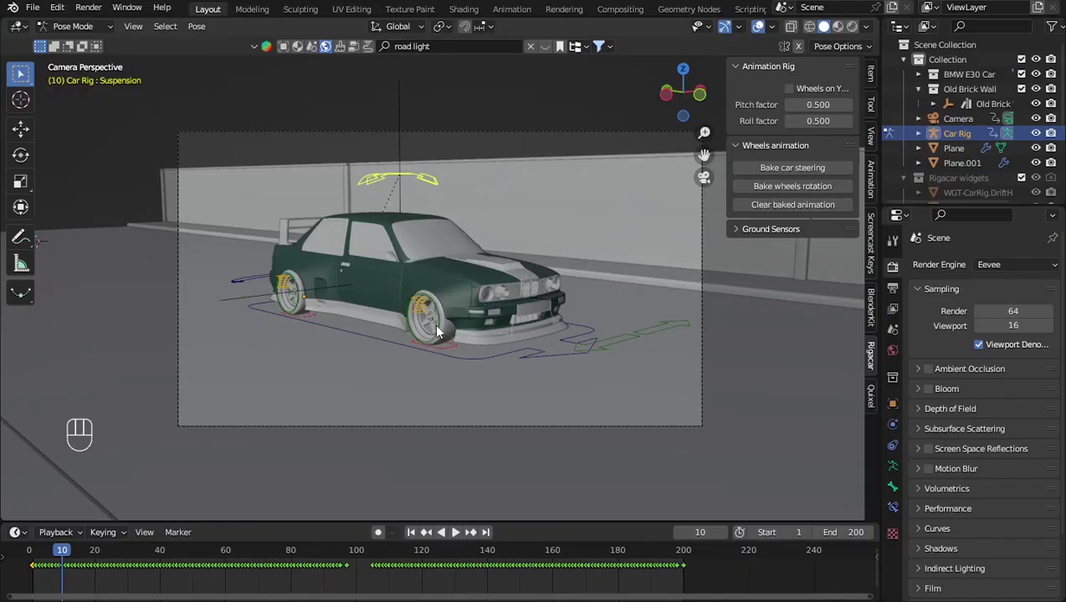
pyautogui.press('i')
pyautogui.click(434, 324)
pyautogui.moveTo(67, 554); pyautogui.dragTo(112, 560)
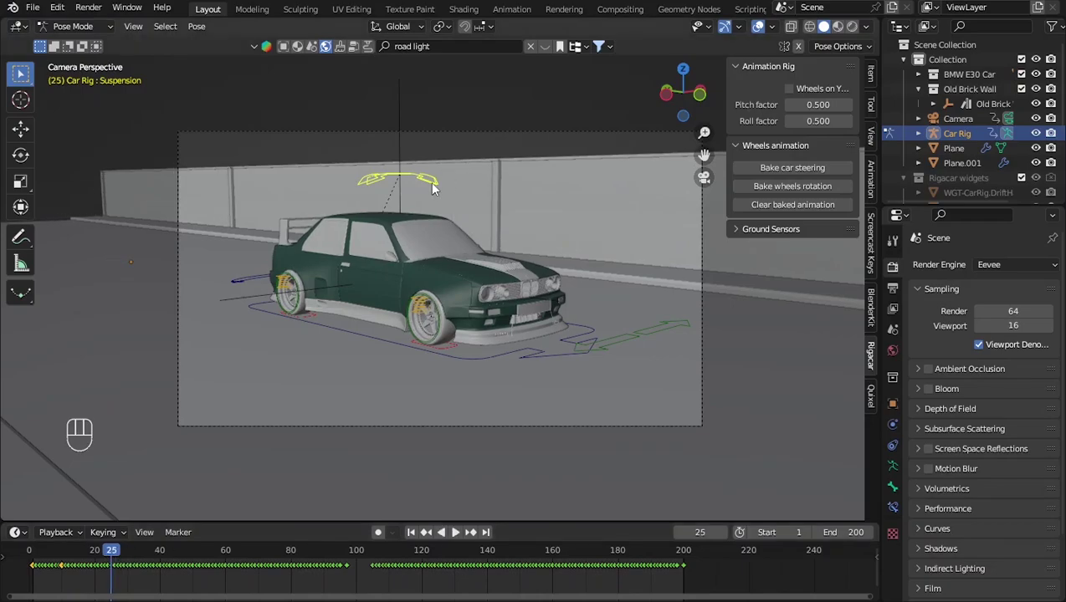
pyautogui.press('g')
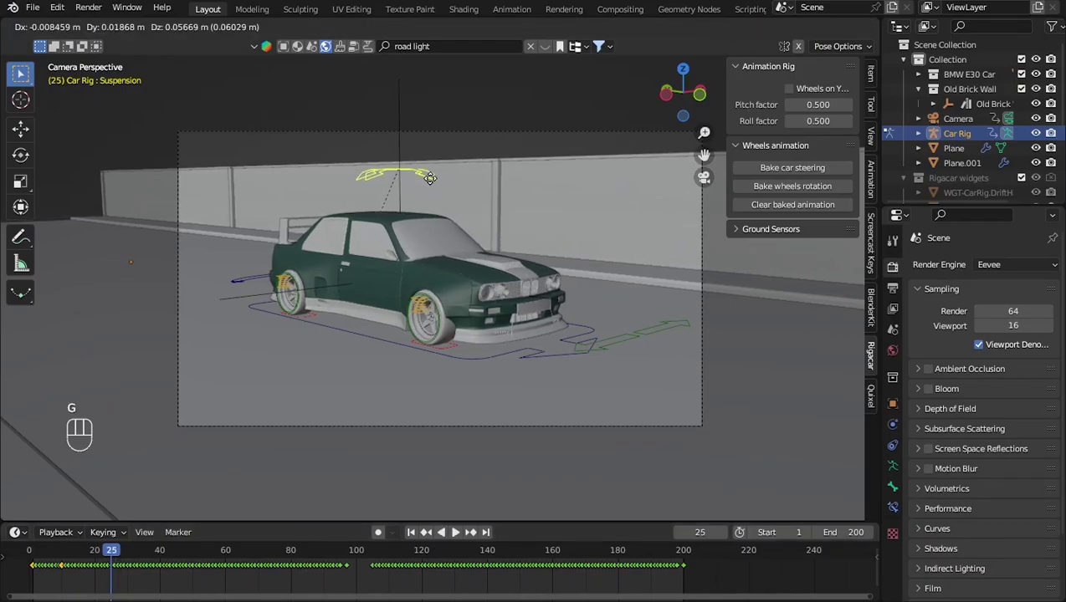
pyautogui.press('x')
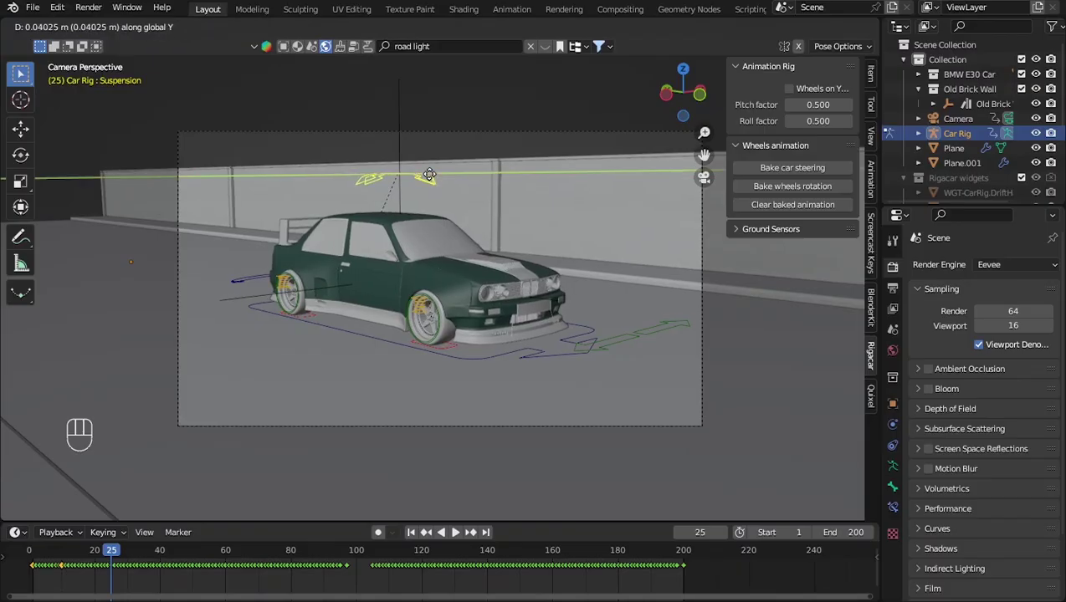
pyautogui.click(430, 174)
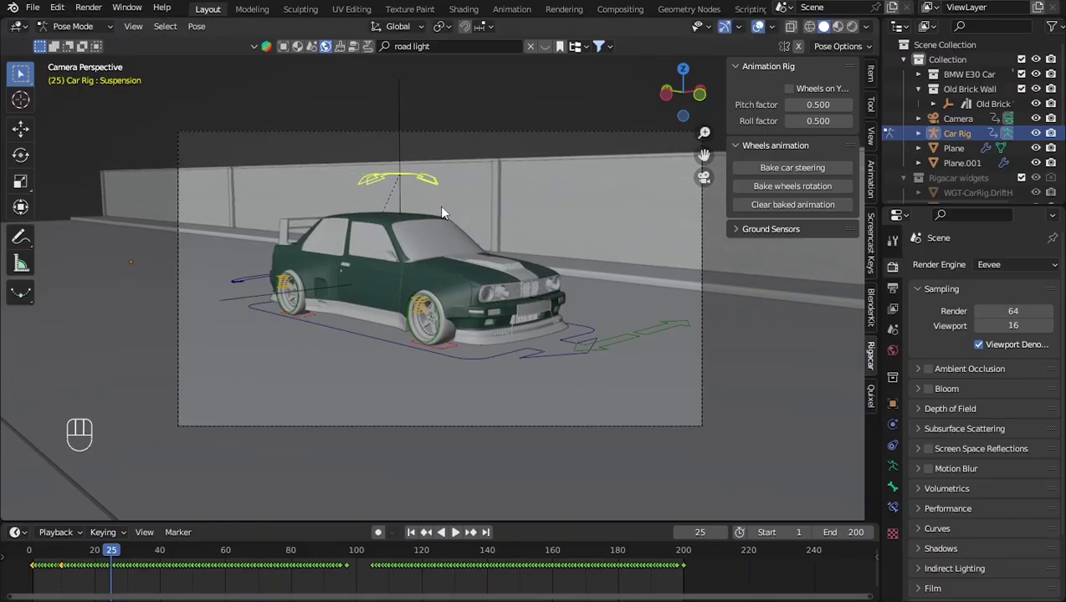
# Try moving the suspension bone about 0.26 m along global Y at frame 25, and return to the camera view.
pyautogui.moveTo(445, 236); pyautogui.dragTo(506, 242, button='middle')
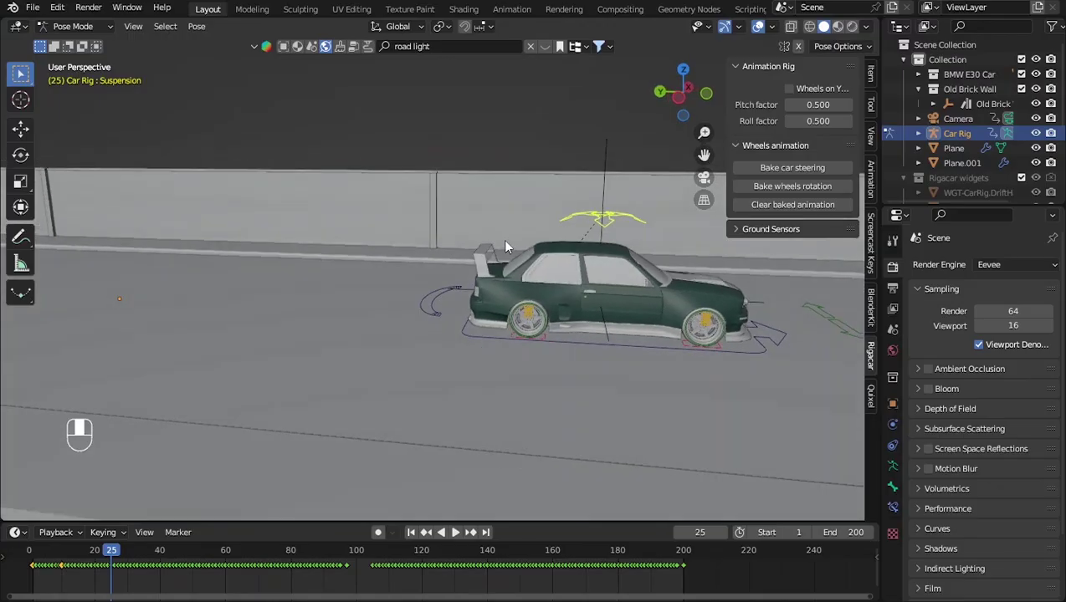
pyautogui.moveTo(620, 241); pyautogui.dragTo(620, 238, button='middle')
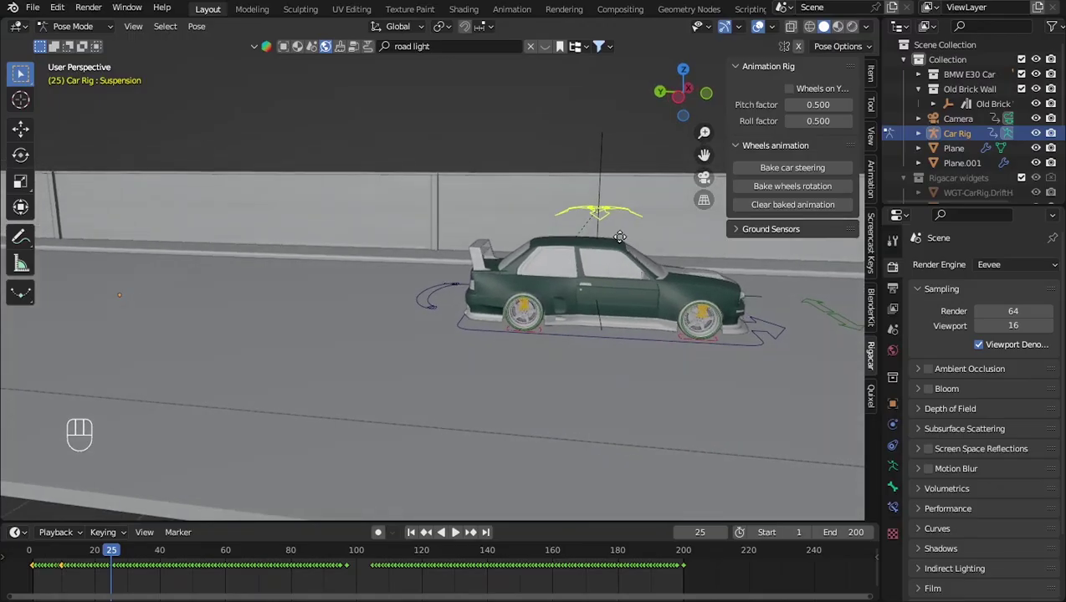
pyautogui.press('g')
pyautogui.press('x')
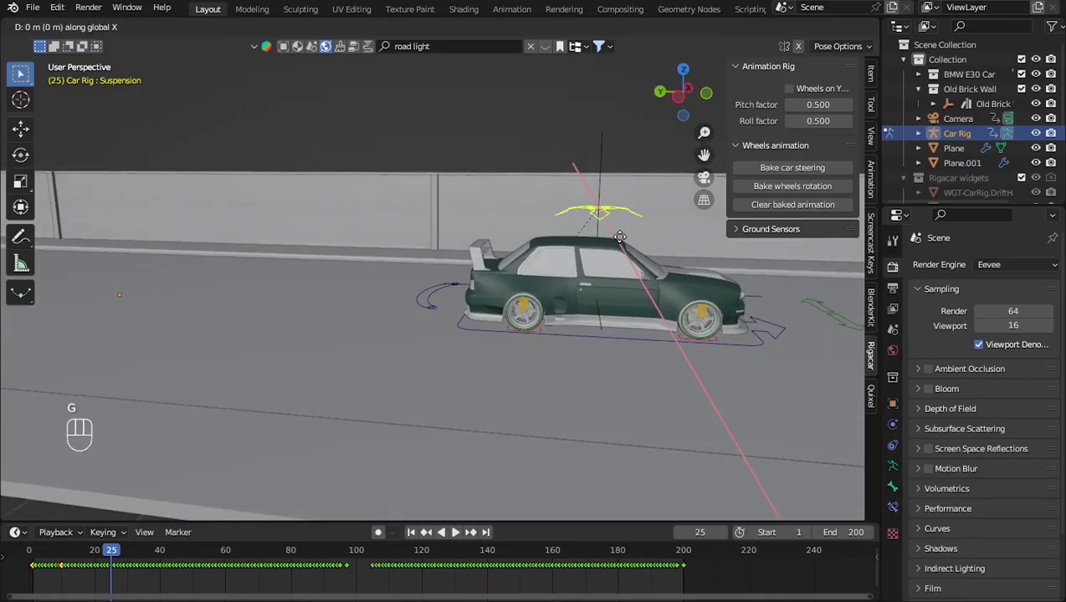
pyautogui.press('y')
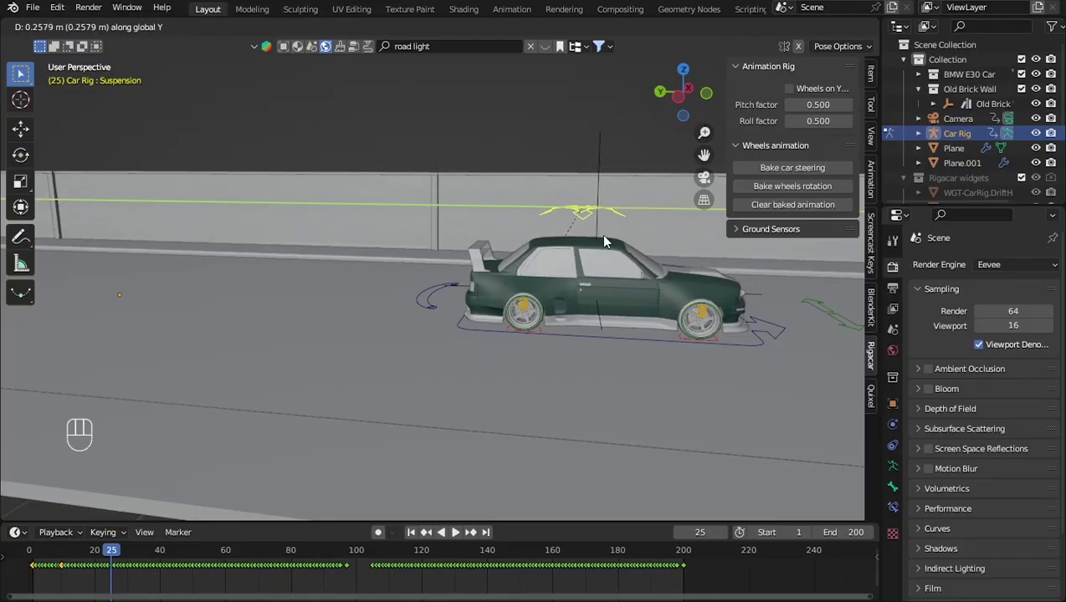
pyautogui.click(604, 241)
pyautogui.press('KP_0')
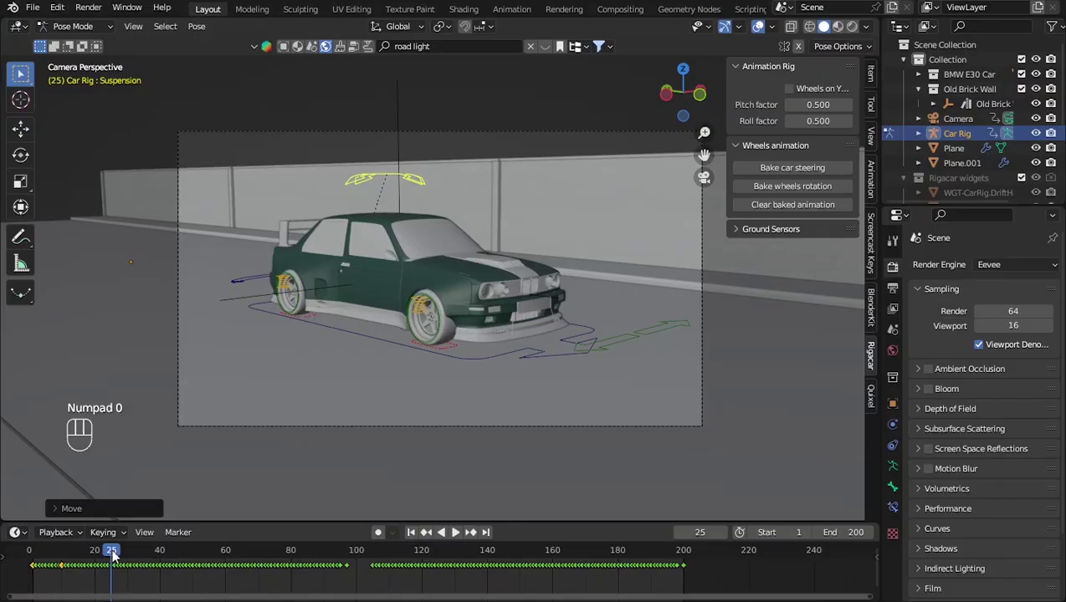
# At frame 20, move the suspension bone about 0.37 m along global Y and insert a Location keyframe.
pyautogui.moveTo(111, 553); pyautogui.dragTo(96, 568)
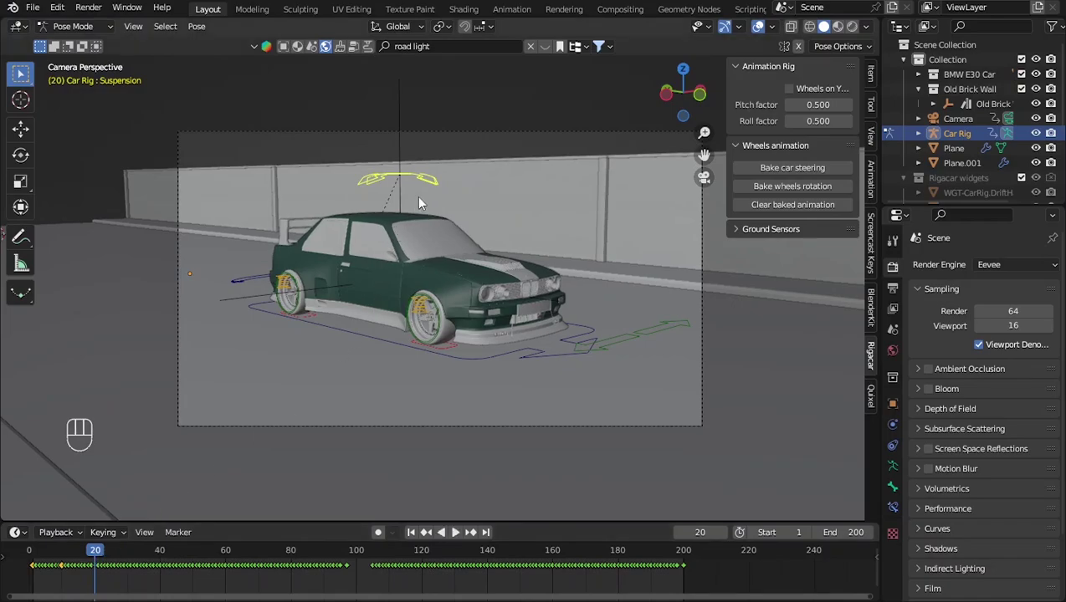
pyautogui.press('g')
pyautogui.press('y')
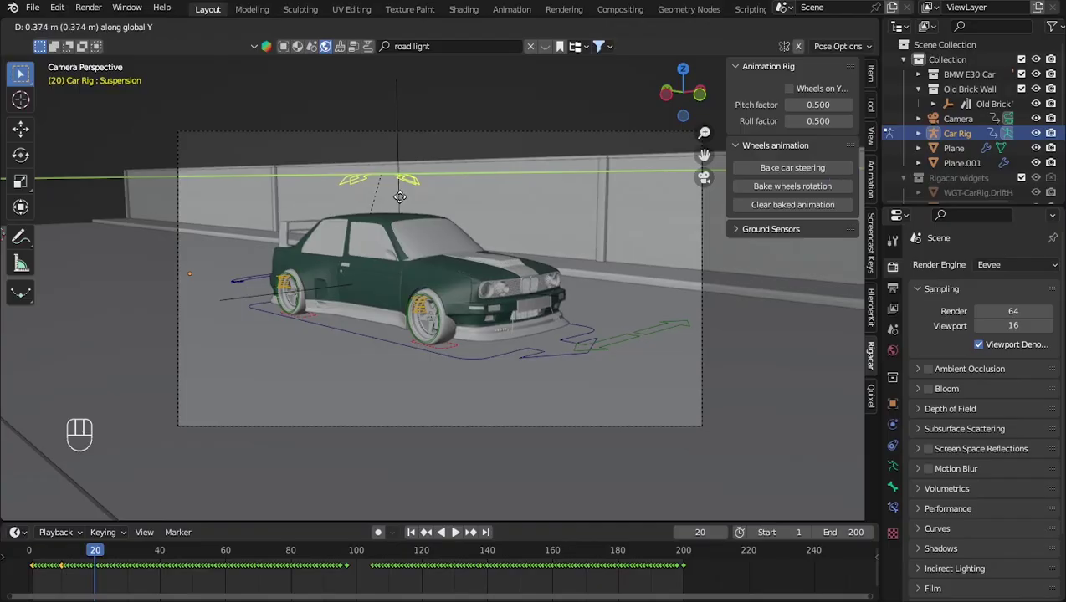
pyautogui.click(400, 198)
pyautogui.press('i')
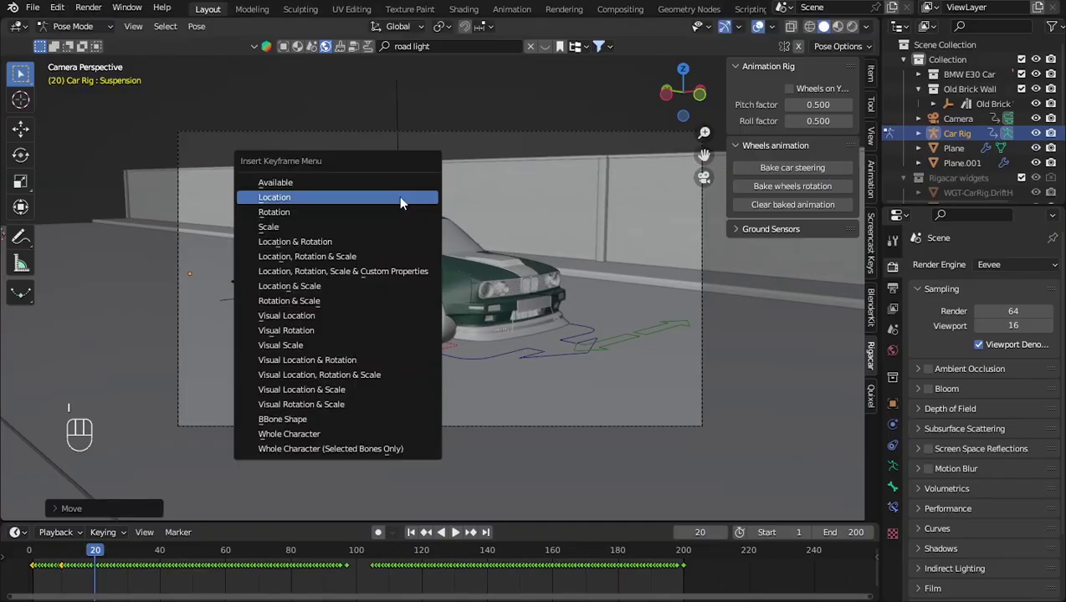
pyautogui.click(399, 197)
# Play the animation from the start to check the suspension movement.
pyautogui.moveTo(98, 551); pyautogui.dragTo(28, 550)
pyautogui.press('space')
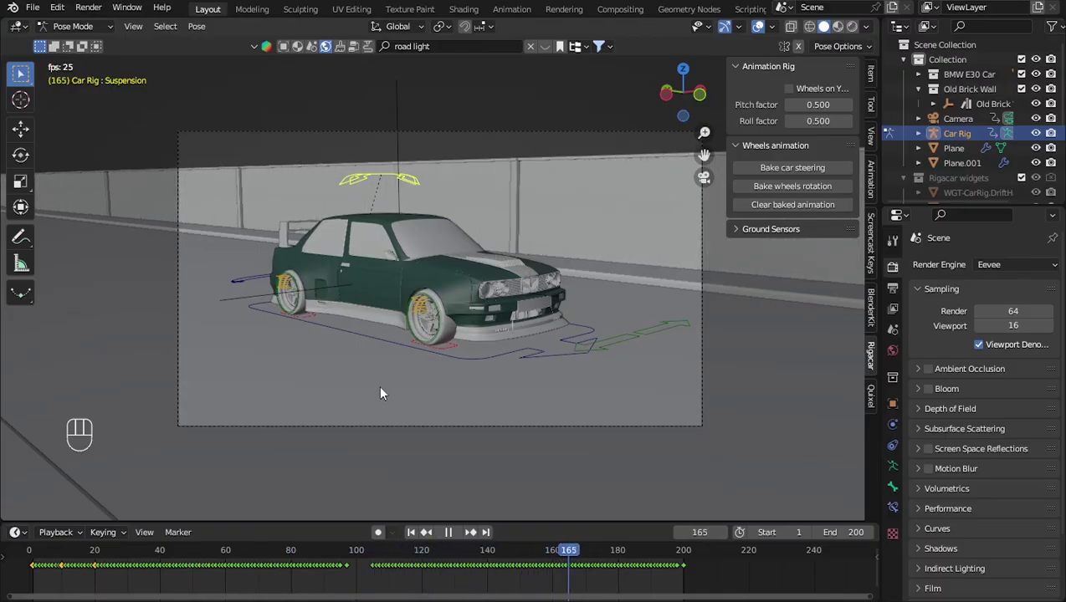
pyautogui.press('space')
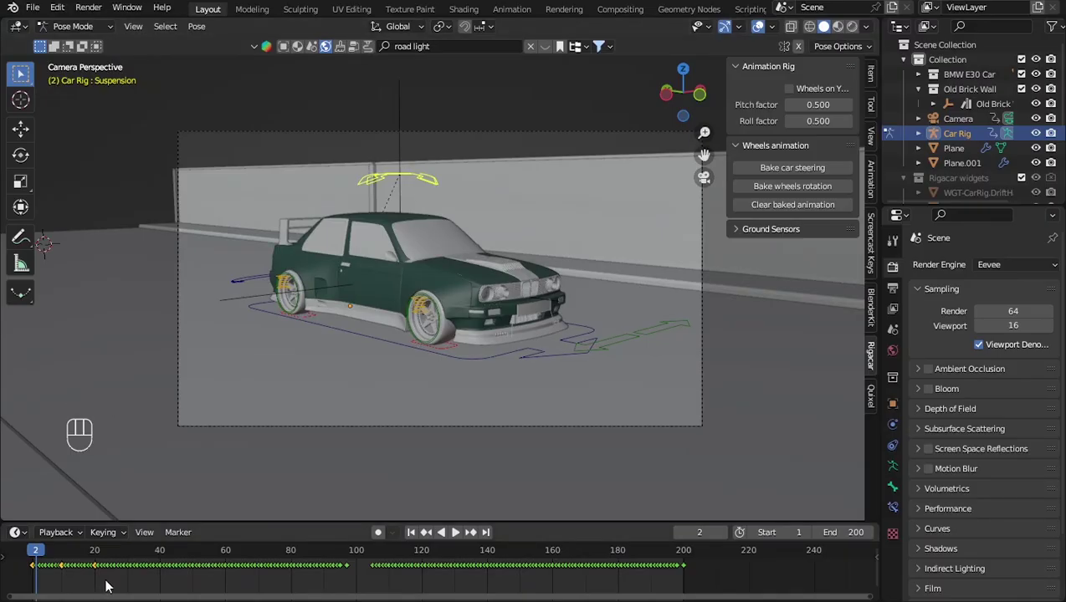
# Set the keyframe interpolation to Bezier for the suspension bone and for the rig's root bone.
pyautogui.press('t')
pyautogui.click(85, 532)
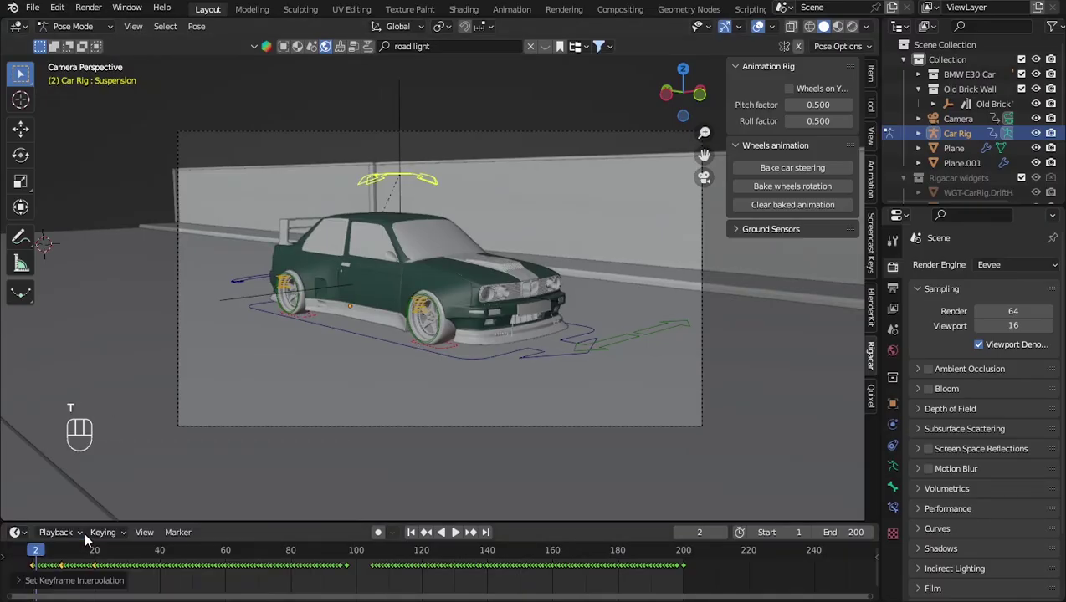
pyautogui.click(456, 359)
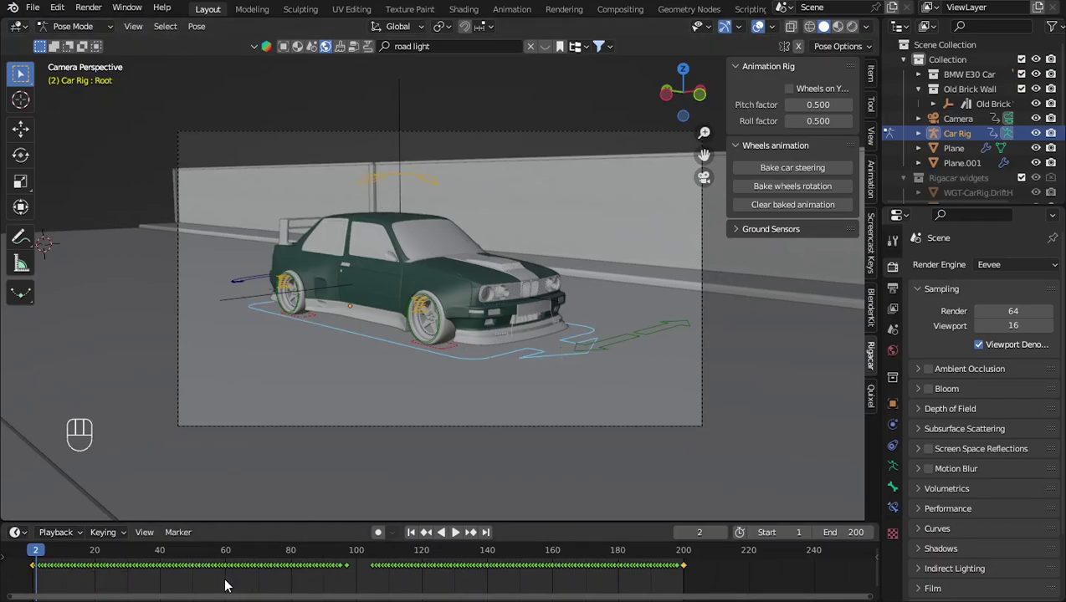
pyautogui.press('t')
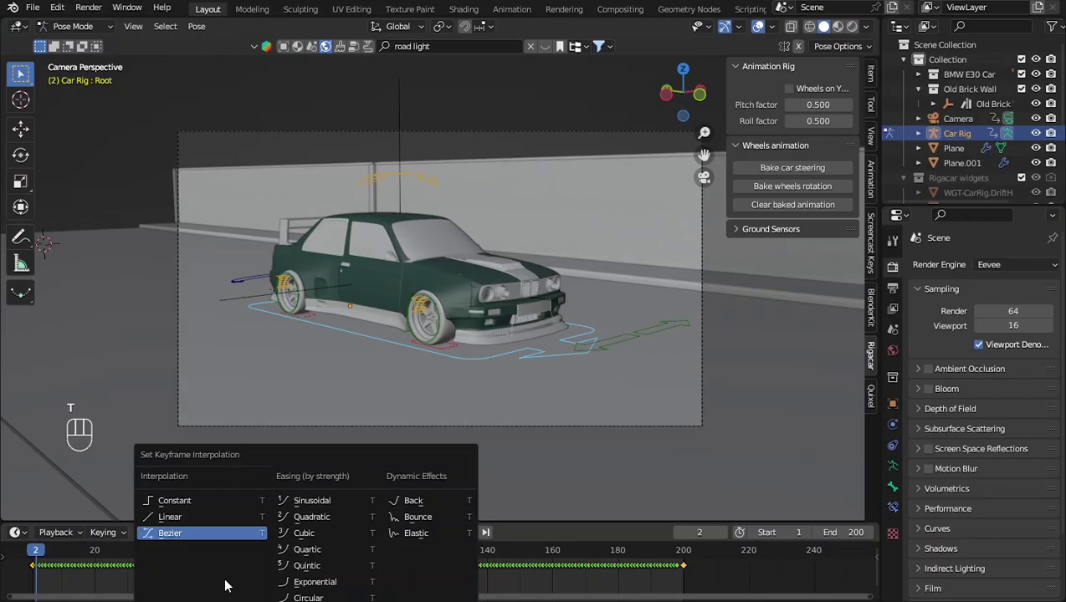
pyautogui.click(225, 532)
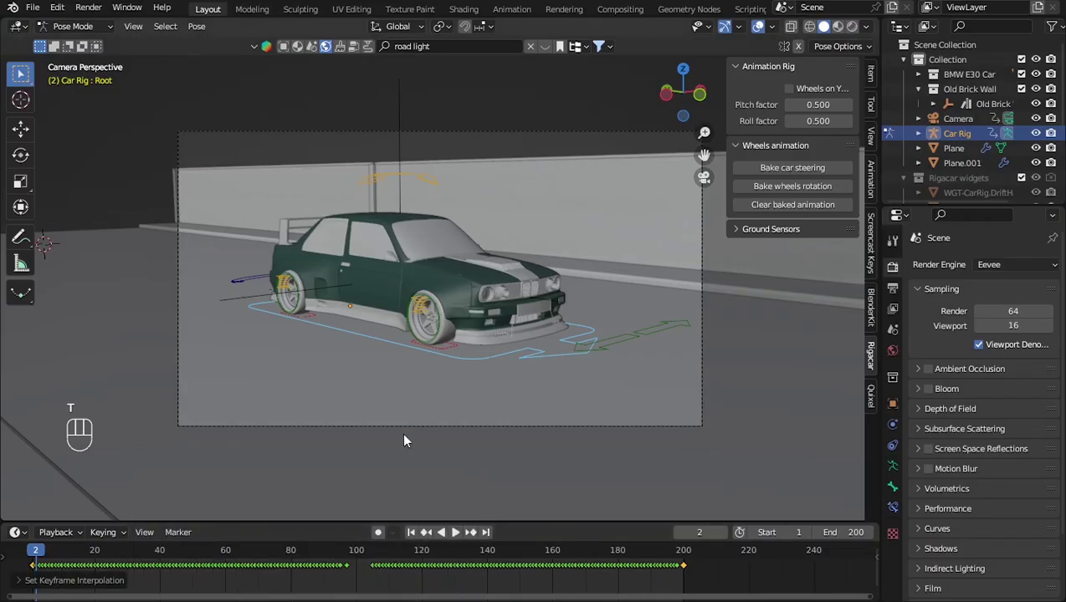
# Play the animation briefly to check the eased car motion, and deselect the root bone.
pyautogui.press('space')
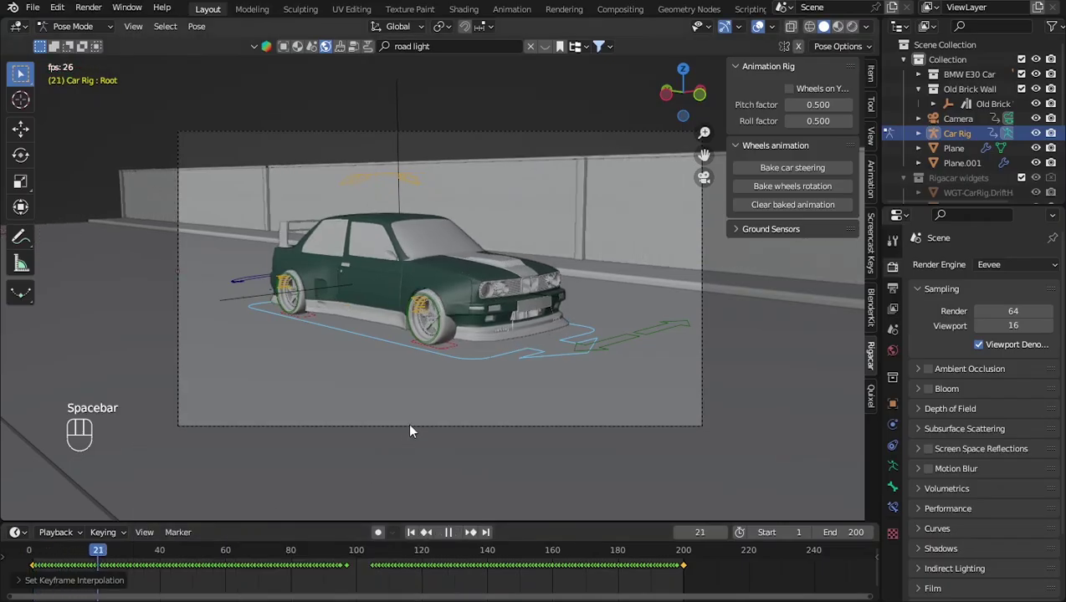
pyautogui.press('space')
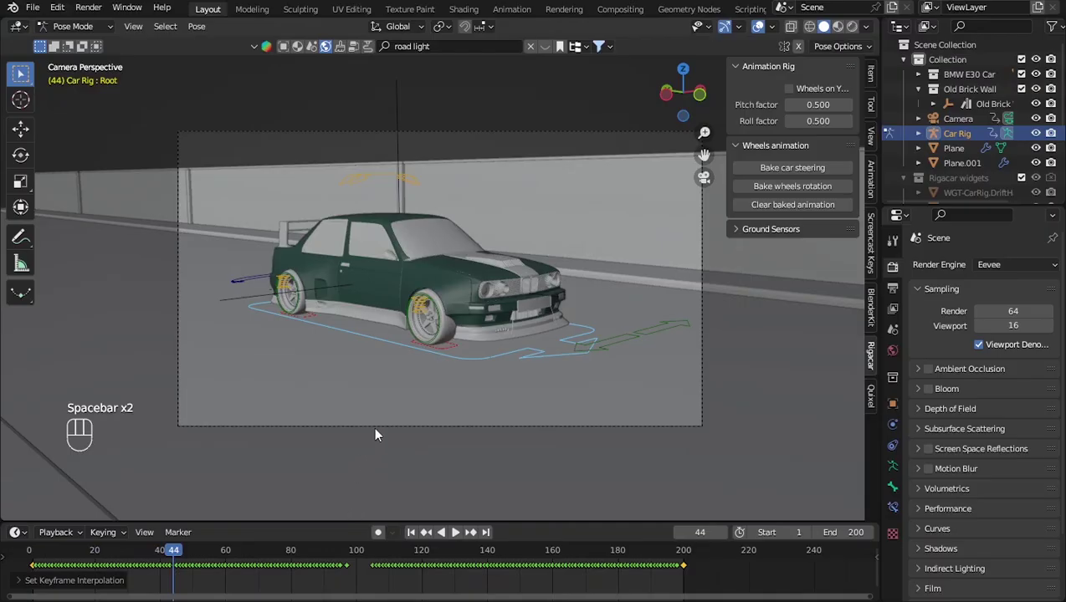
pyautogui.click(374, 423)
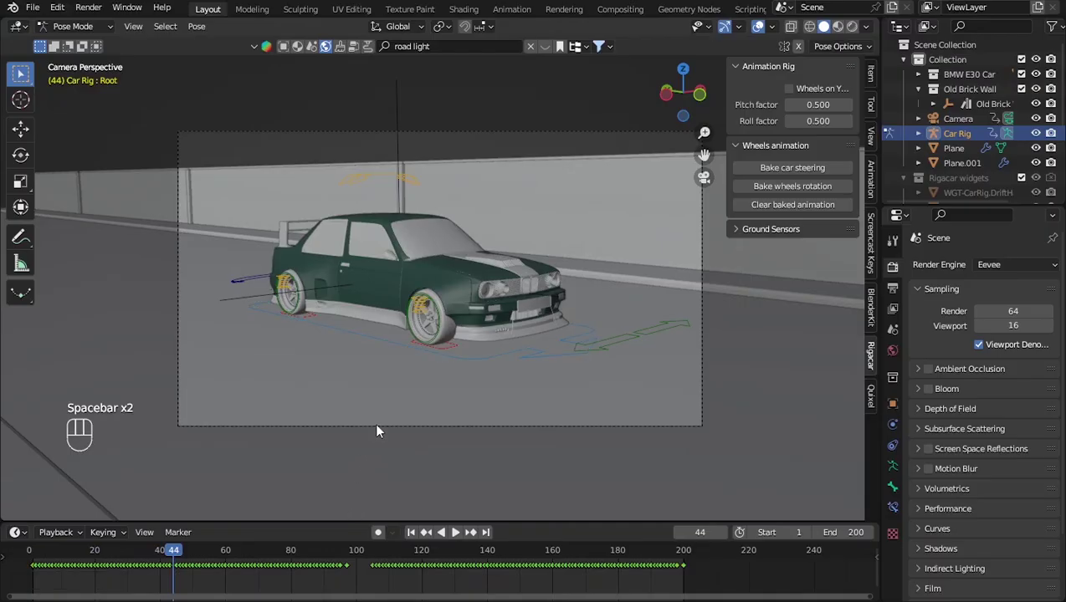
# Switch the car rig to Object Mode, select the camera and set its keyframe interpolation to Bezier.
pyautogui.click(72, 27)
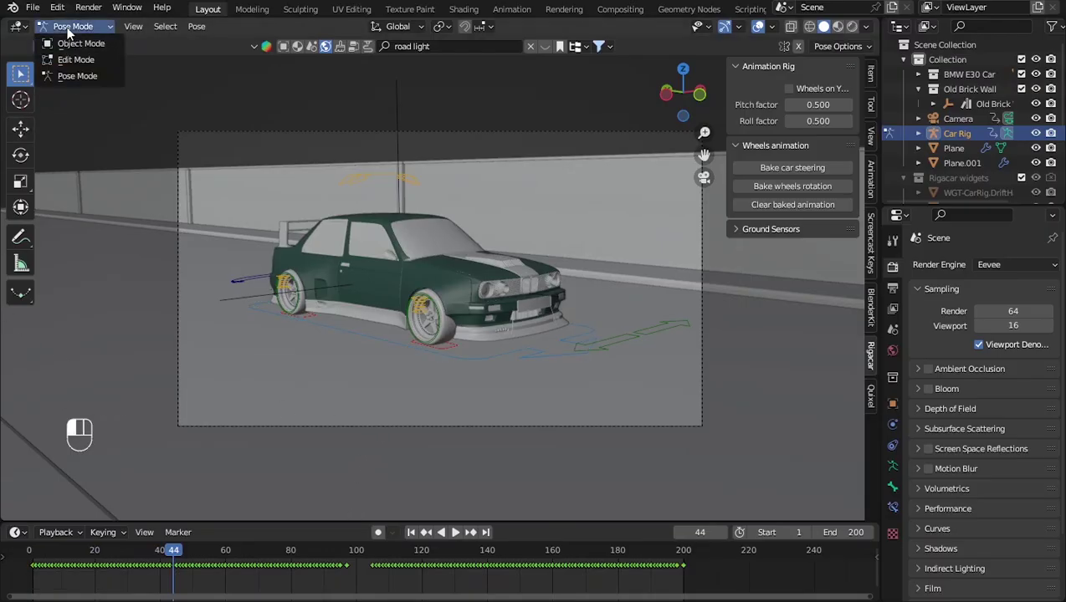
pyautogui.click(79, 44)
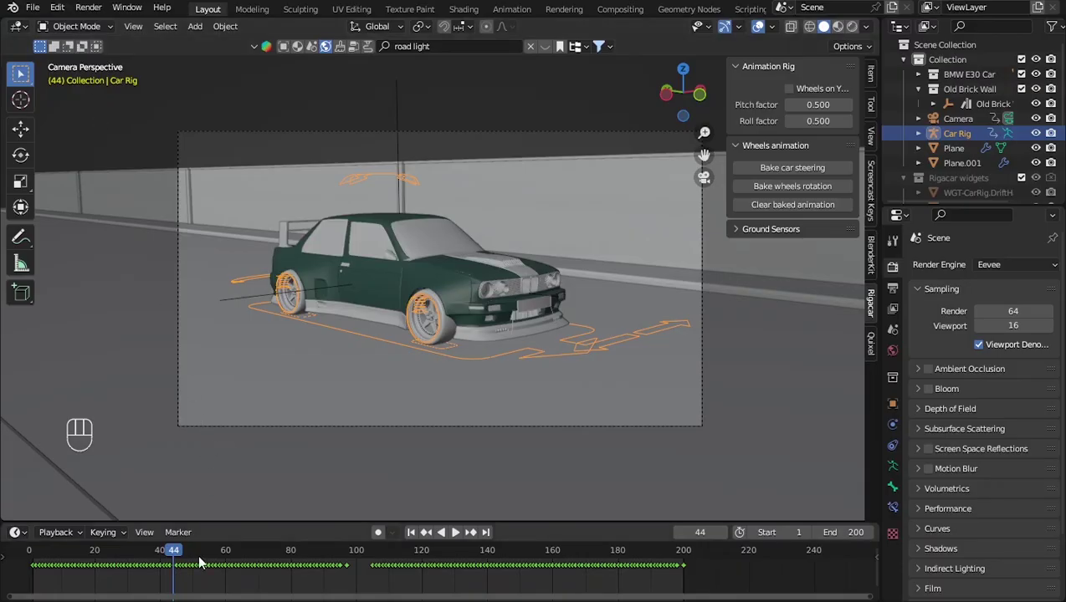
pyautogui.moveTo(176, 550); pyautogui.dragTo(48, 550)
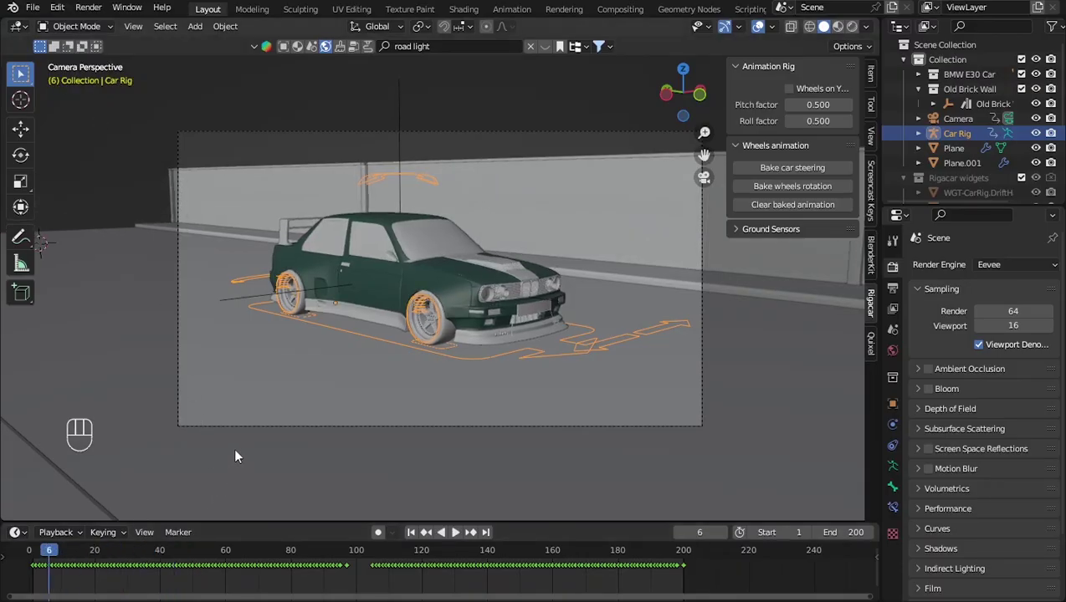
pyautogui.click(242, 427)
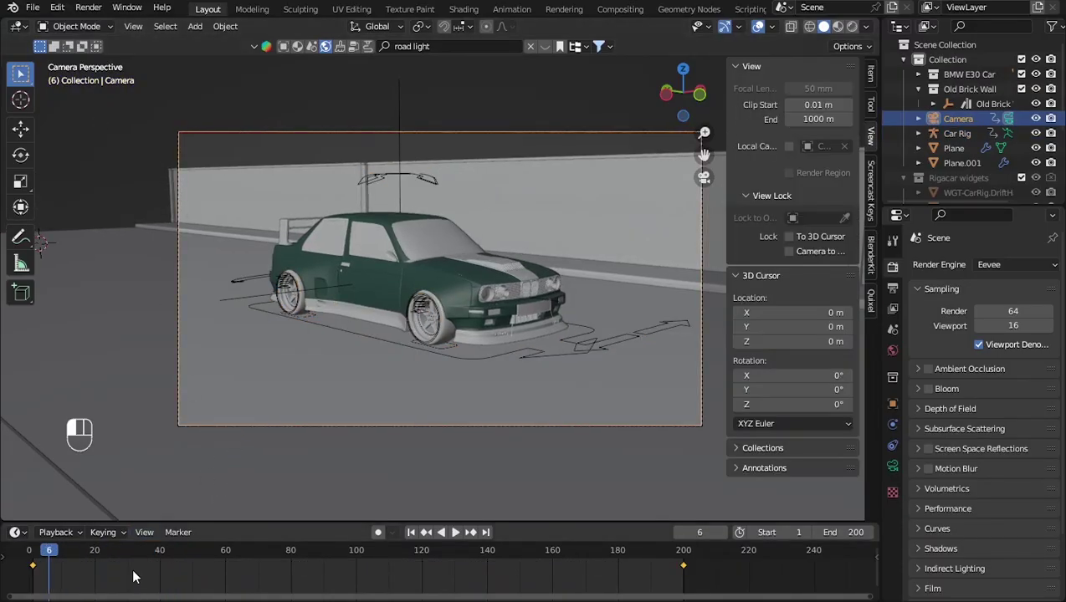
pyautogui.press('t')
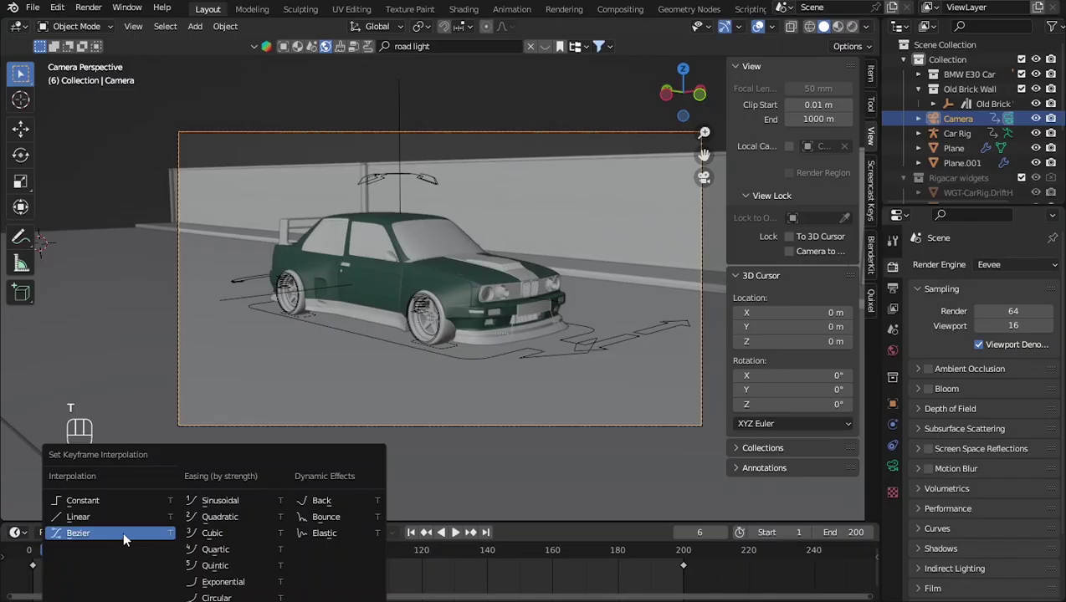
pyautogui.click(123, 535)
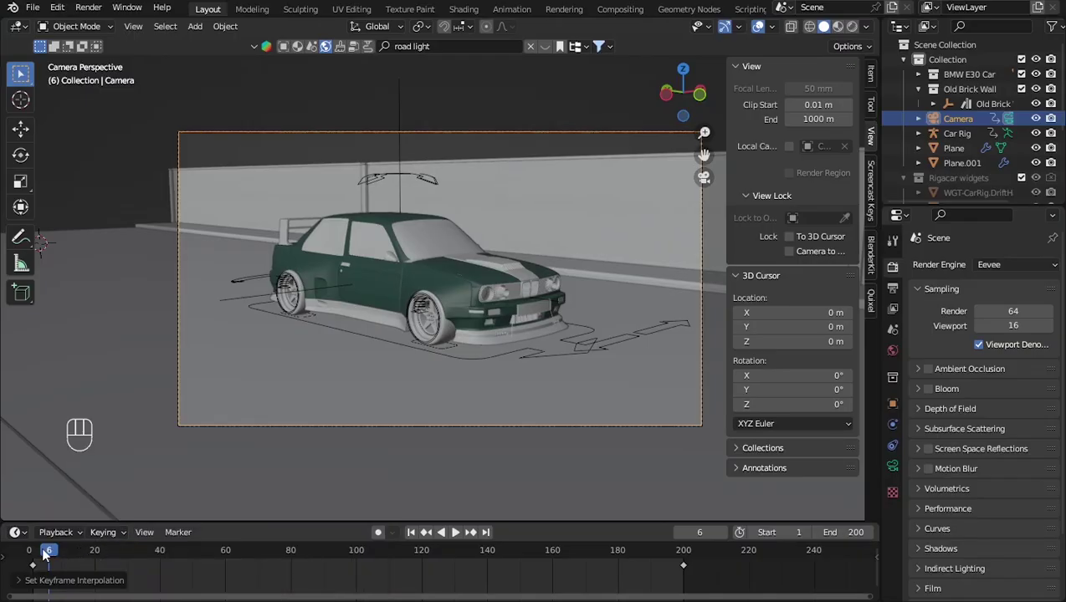
# Play the animation from the start to compare camera and car motion, and scrub back to frame 159.
pyautogui.moveTo(46, 549); pyautogui.dragTo(18, 549)
pyautogui.press('space')
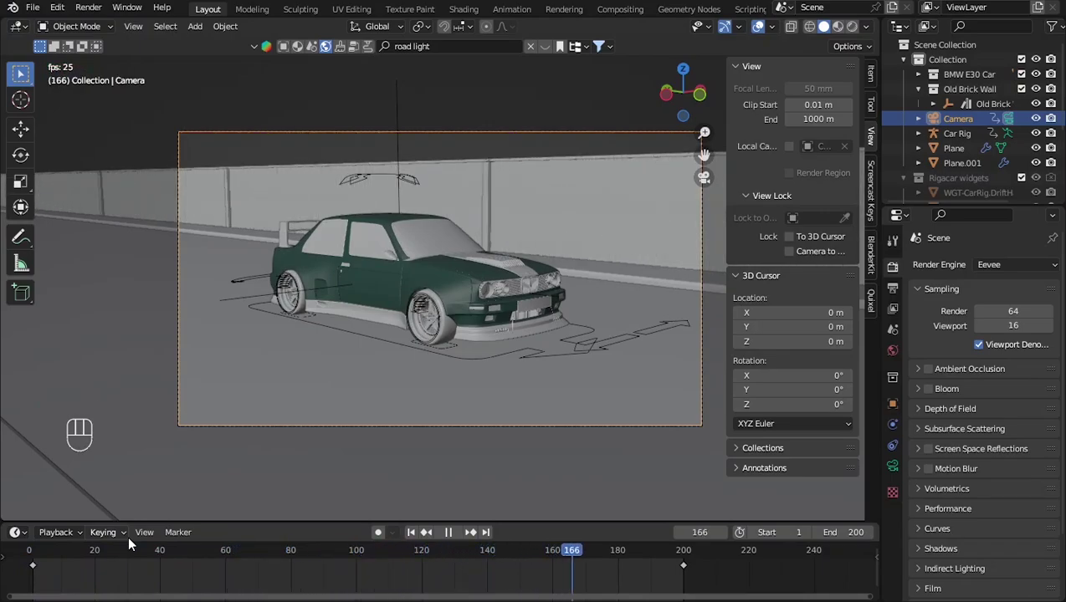
pyautogui.press('space')
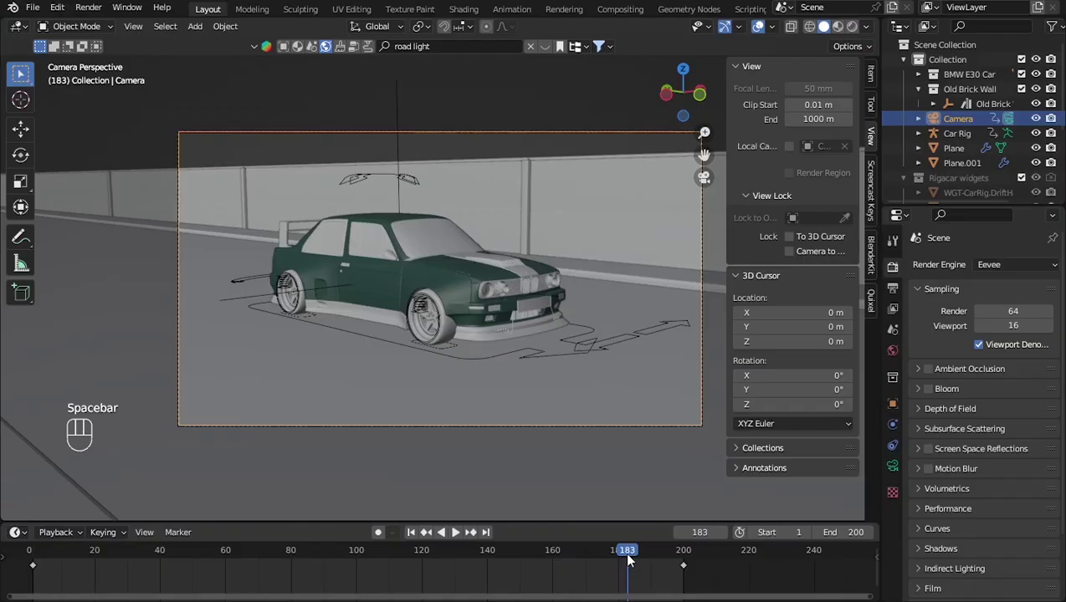
pyautogui.moveTo(627, 561); pyautogui.dragTo(549, 562)
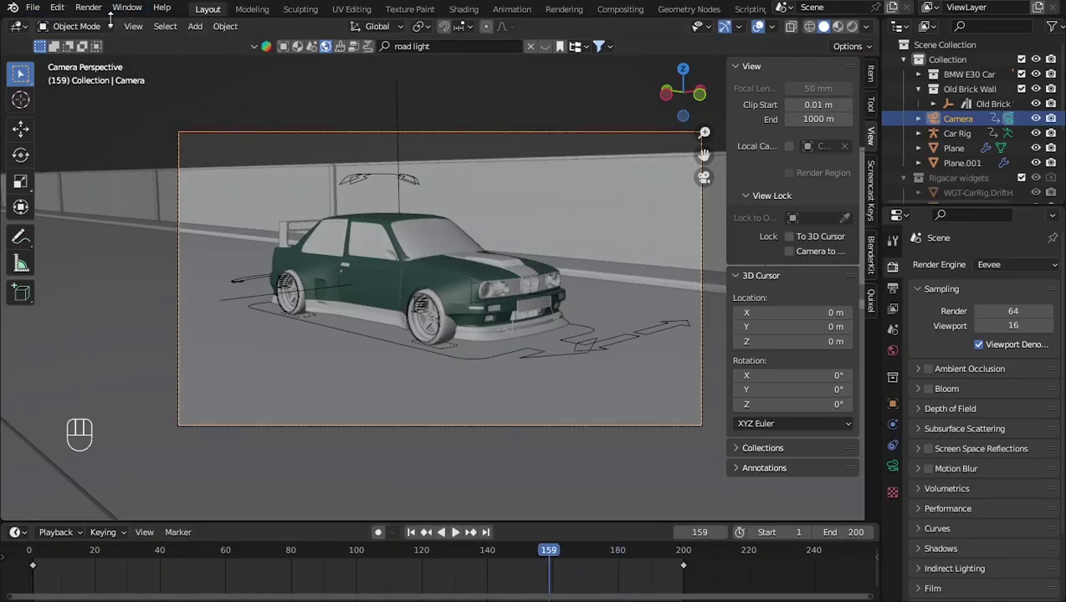
# Select the car rig again and put it in Pose Mode.
pyautogui.click(84, 28)
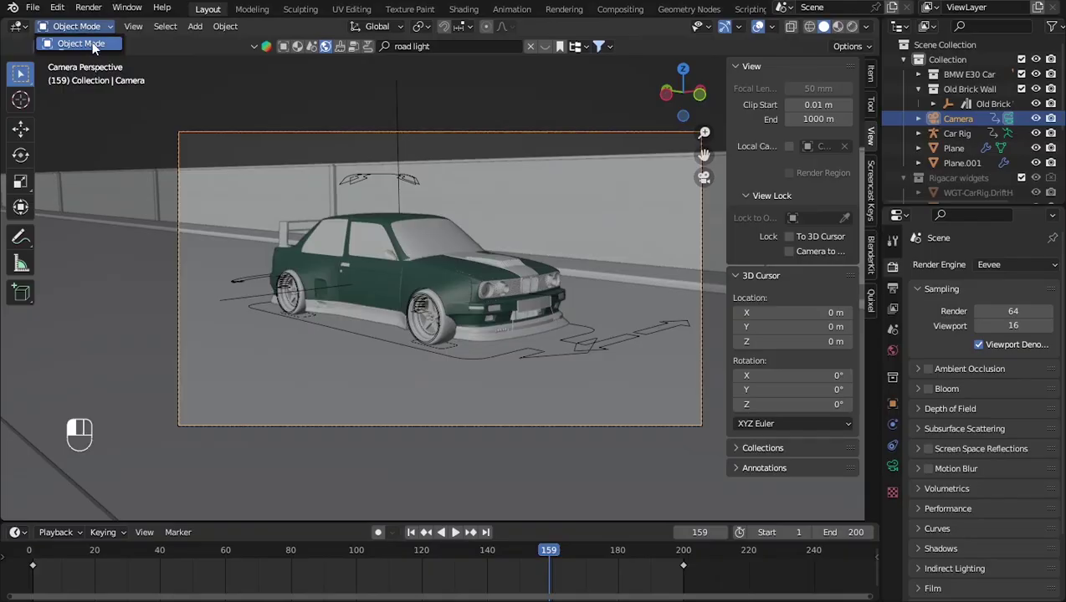
pyautogui.click(88, 42)
pyautogui.click(388, 346)
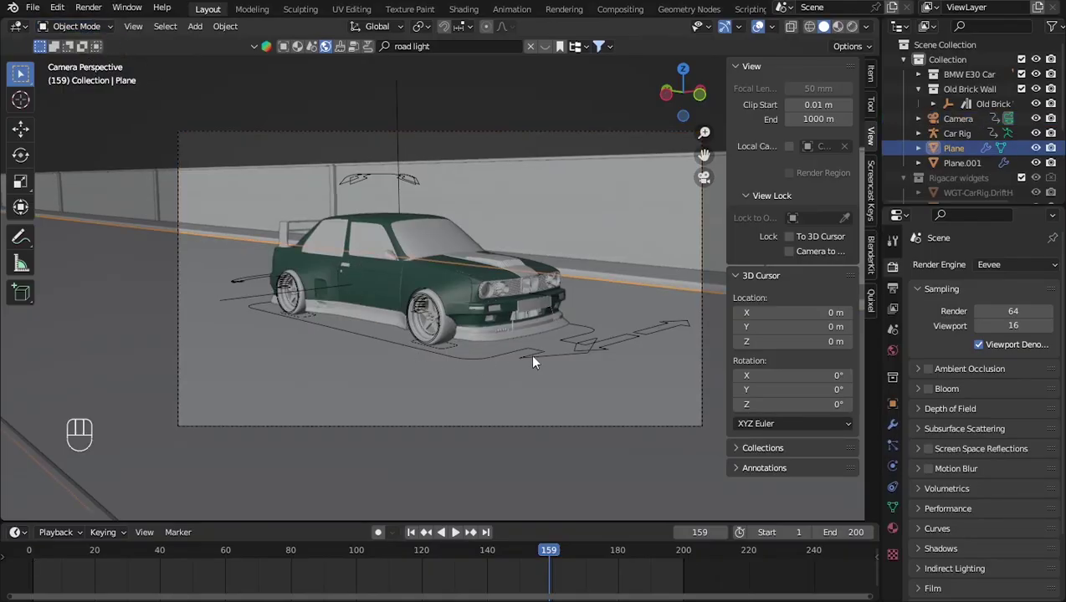
pyautogui.click(599, 352)
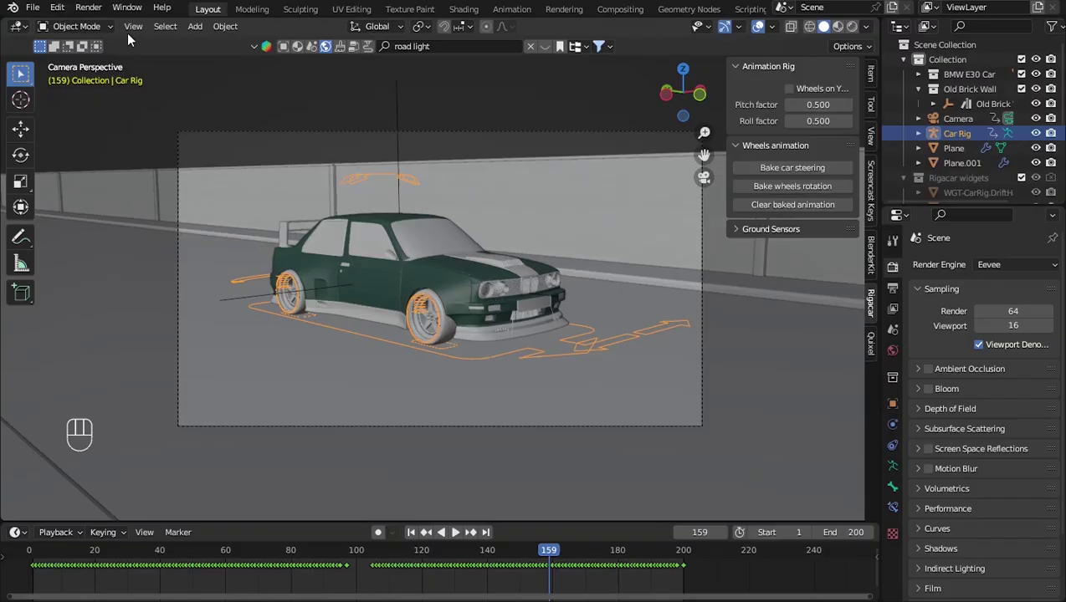
pyautogui.click(79, 26)
pyautogui.click(94, 77)
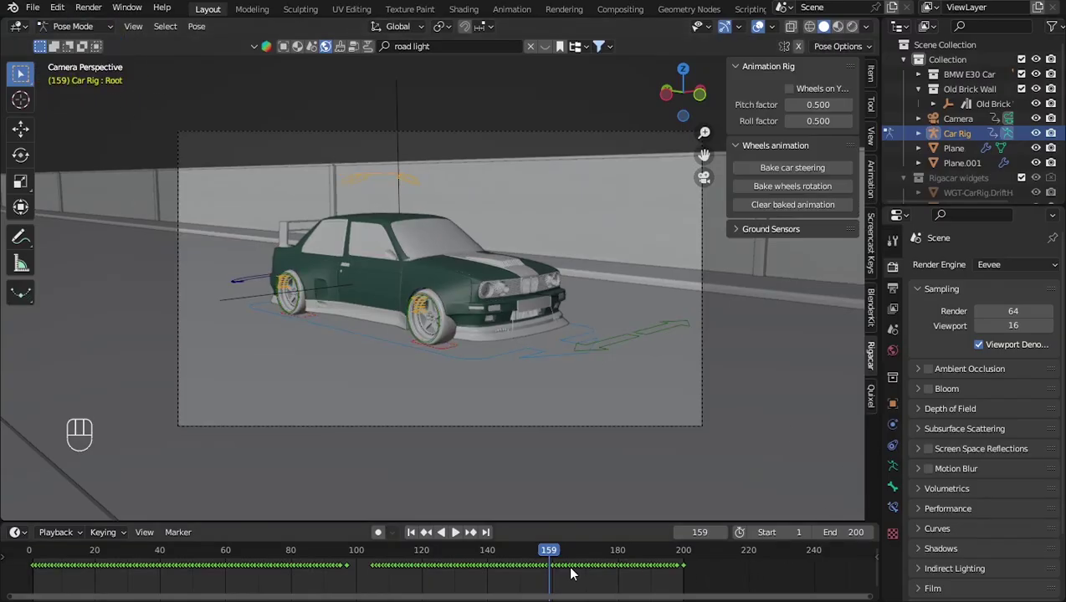
# Play and scrub parts of the animation, including from frame 105, to examine the car's motion around the gap in the baked keyframes.
pyautogui.moveTo(550, 557); pyautogui.dragTo(375, 544)
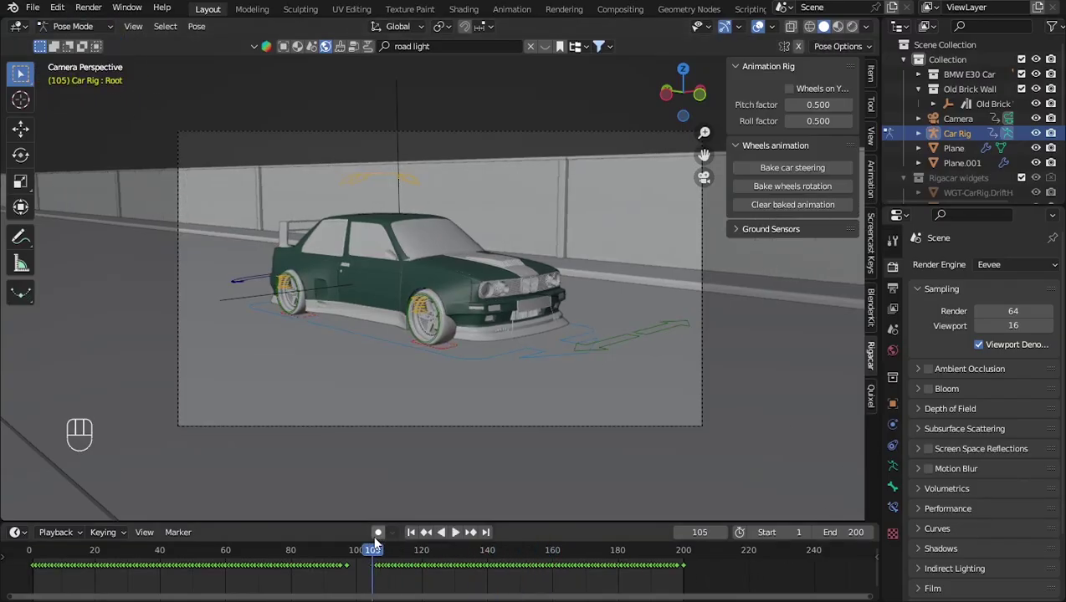
pyautogui.press('space')
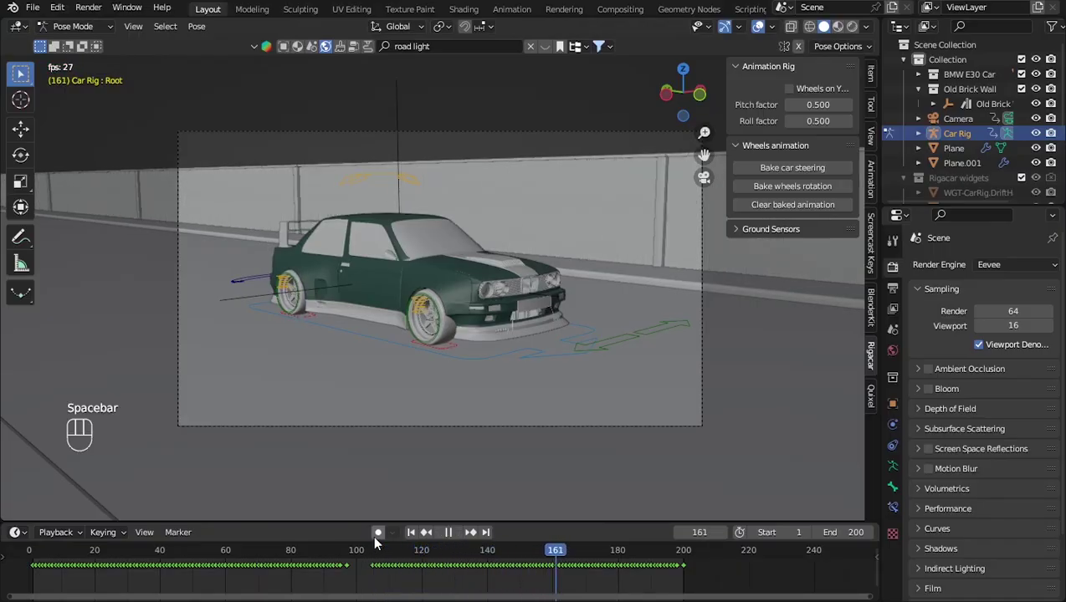
pyautogui.press('space')
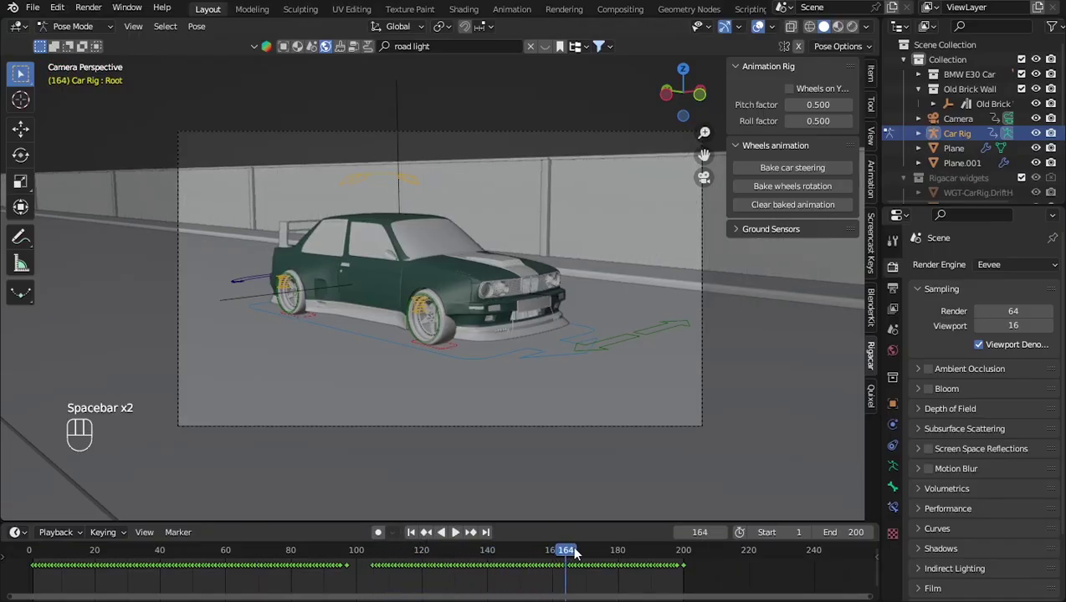
pyautogui.moveTo(574, 553); pyautogui.dragTo(205, 529)
pyautogui.press('space')
pyautogui.press('space')
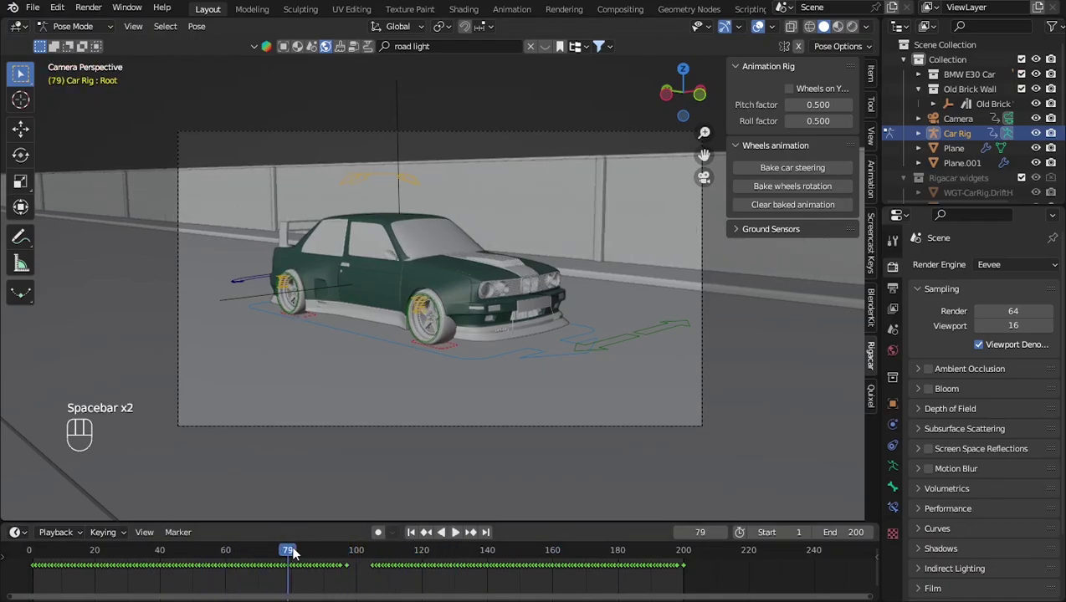
pyautogui.press('space')
pyautogui.press('space')
pyautogui.press('space')
pyautogui.press('space')
pyautogui.press('space')
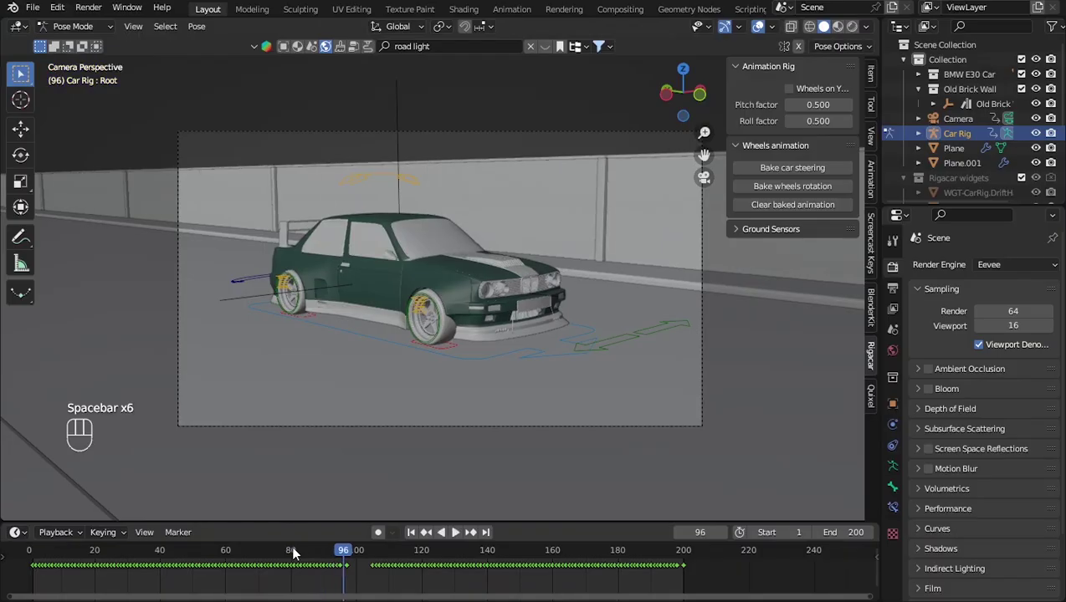
# At frame 116, move the Suspension control about -0.22 m along global Y and keyframe its location.
pyautogui.press('space')
pyautogui.press('space')
pyautogui.press('space')
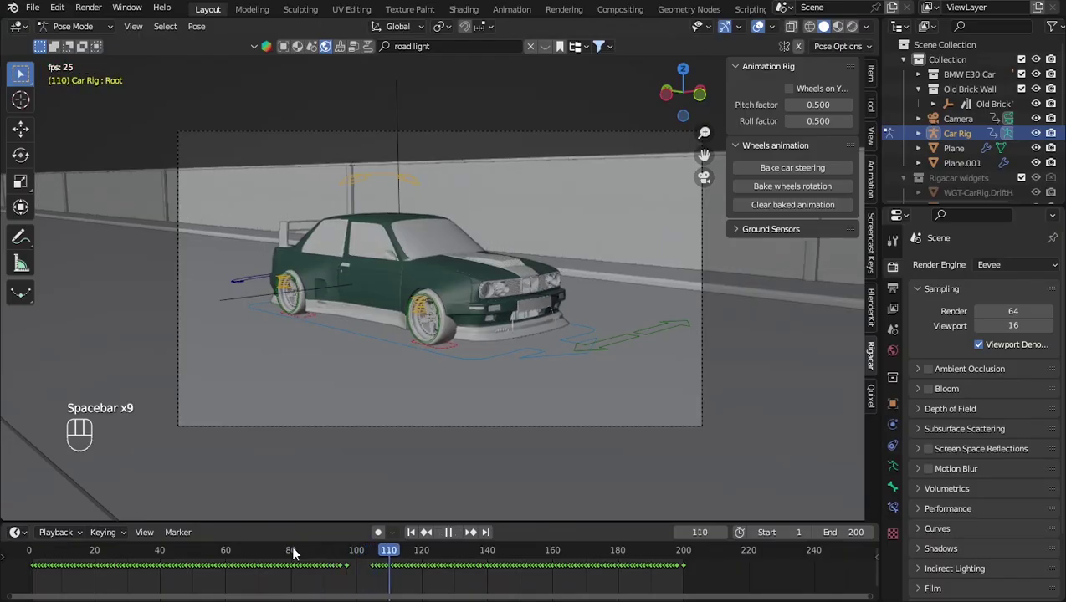
pyautogui.click(409, 180)
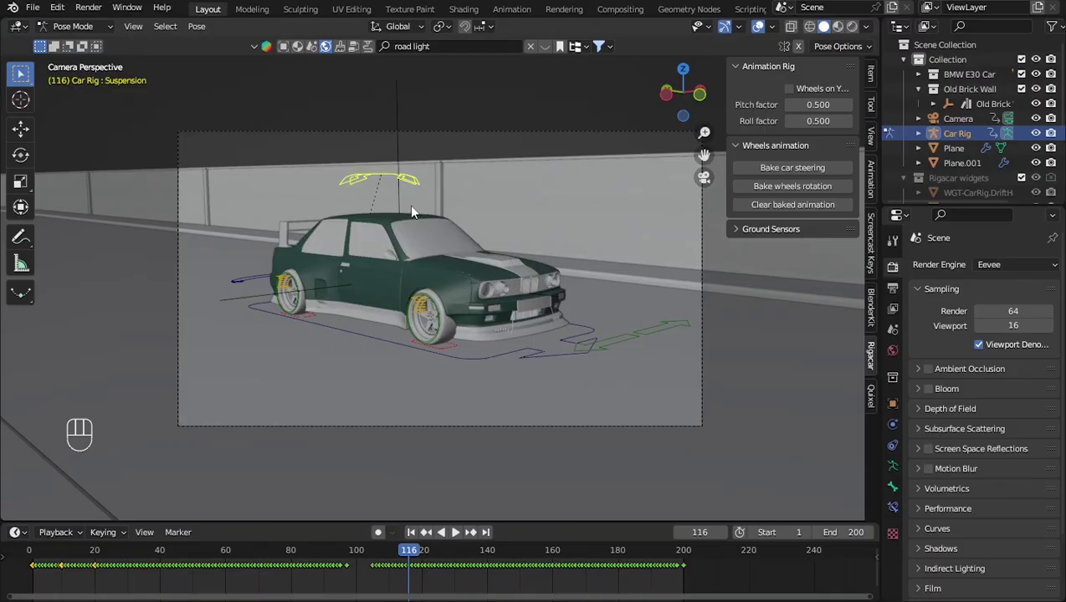
pyautogui.press('g')
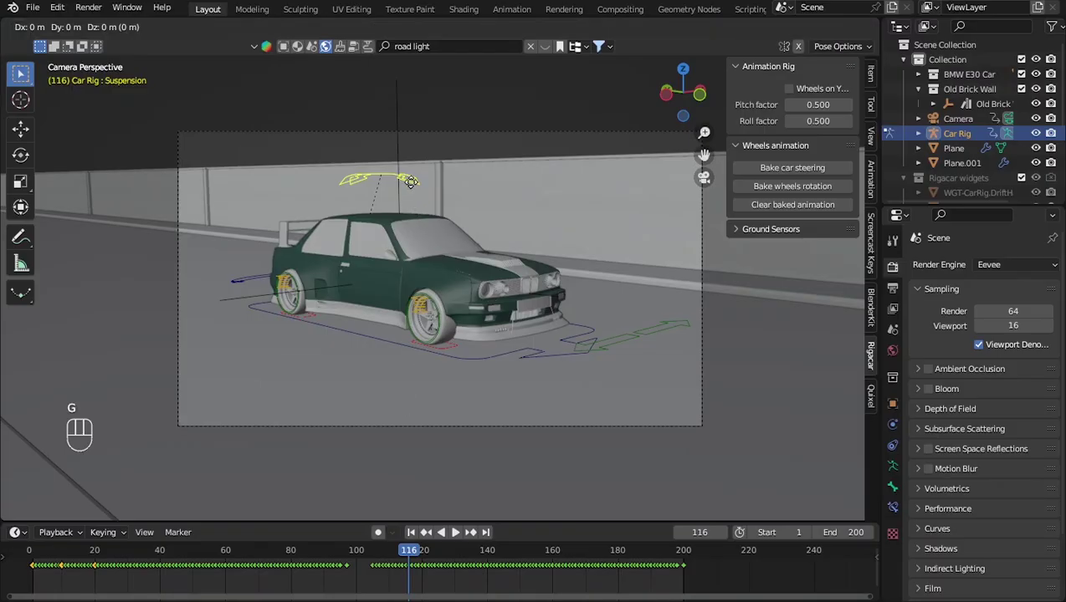
pyautogui.press('y')
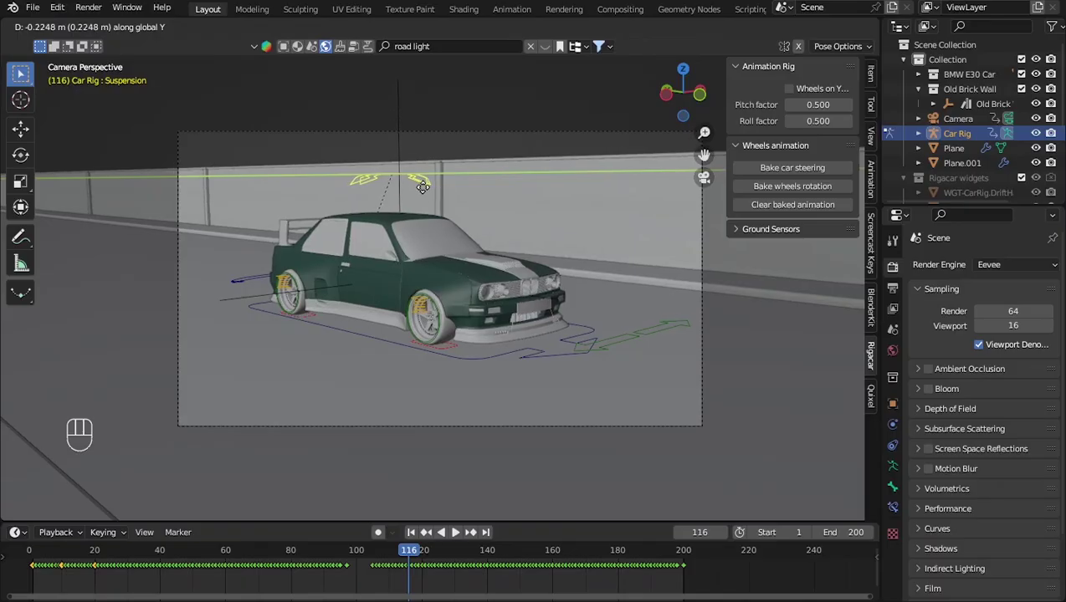
pyautogui.click(422, 187)
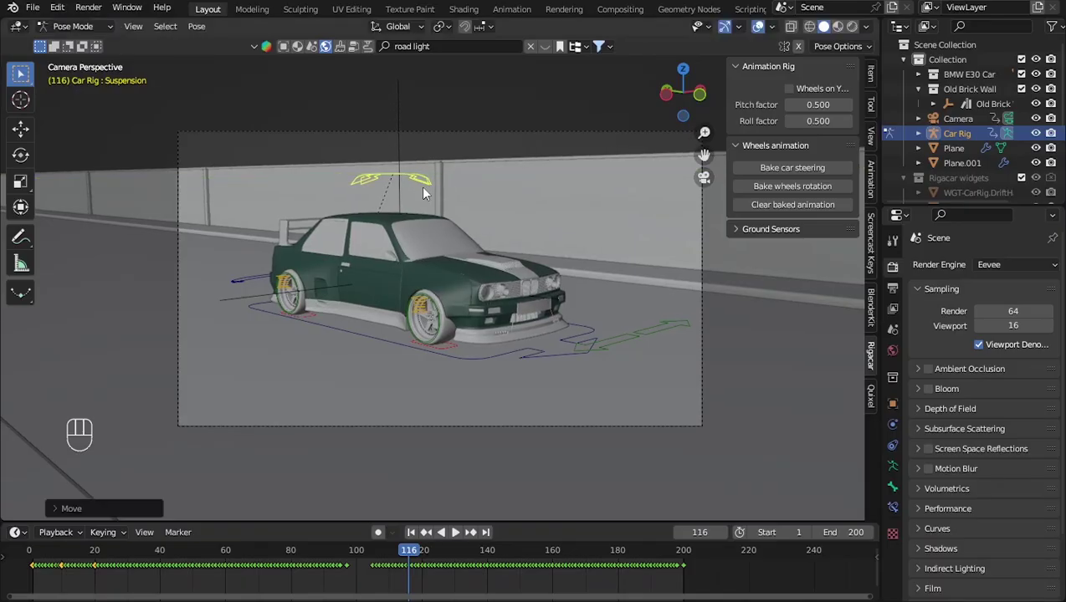
pyautogui.press('i')
pyautogui.click(421, 187)
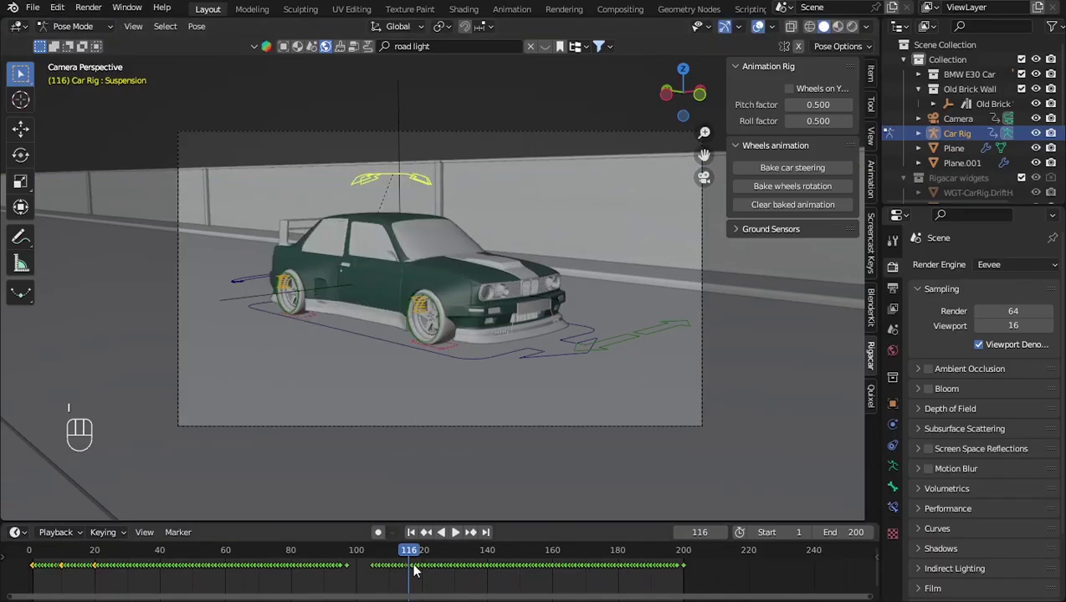
# At frame 188, move the Suspension control about -0.35 m along global Y and insert a Location keyframe.
pyautogui.moveTo(411, 558); pyautogui.dragTo(633, 590)
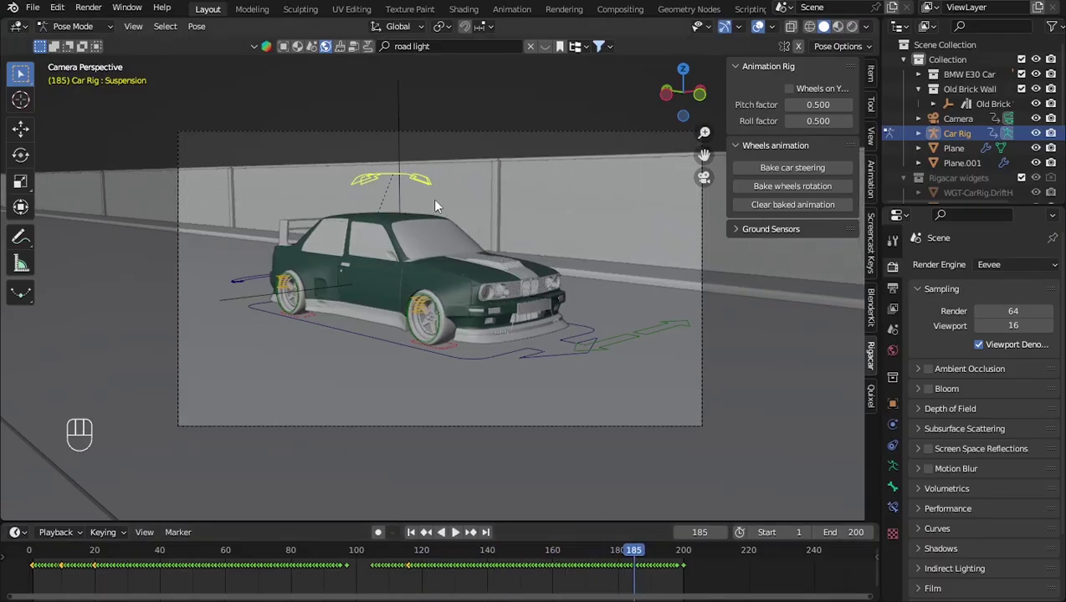
pyautogui.press('space')
pyautogui.press('space')
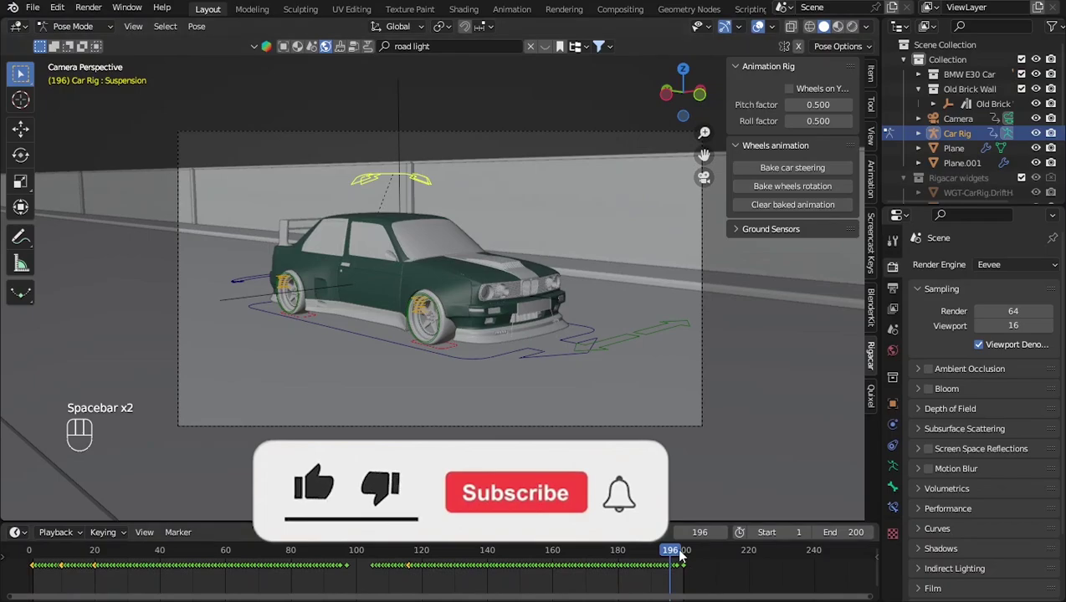
pyautogui.press('space')
pyautogui.press('space')
pyautogui.click(650, 551)
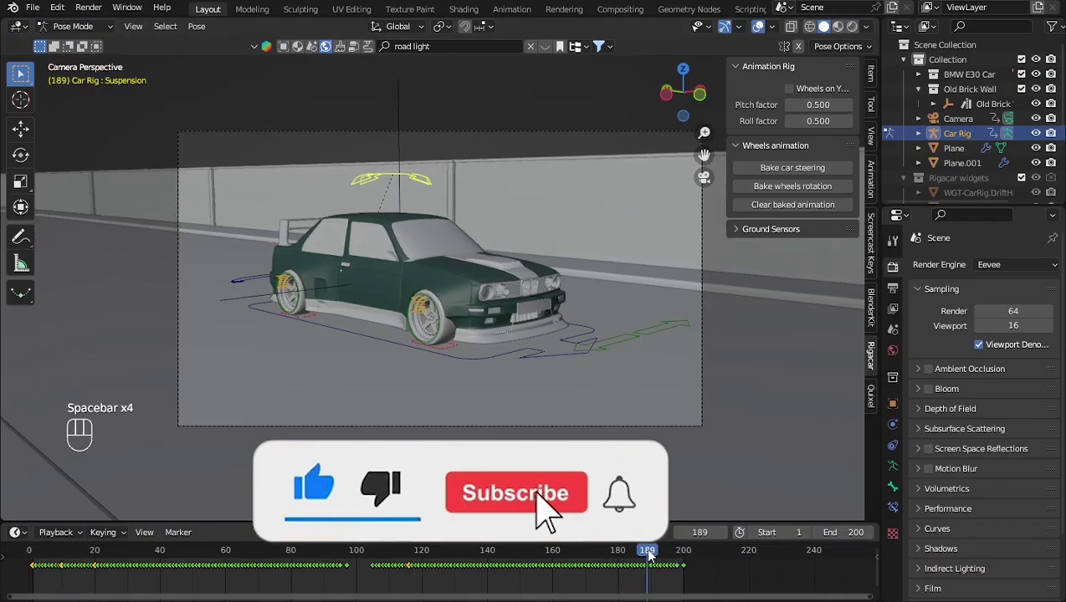
pyautogui.moveTo(649, 552); pyautogui.dragTo(643, 552)
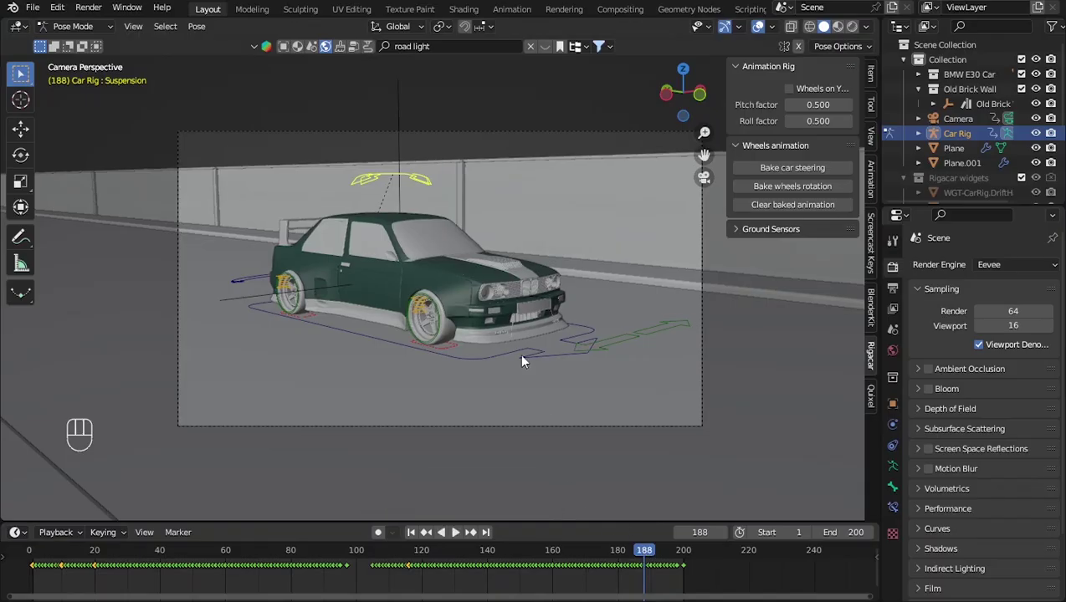
pyautogui.press('g')
pyautogui.press('y')
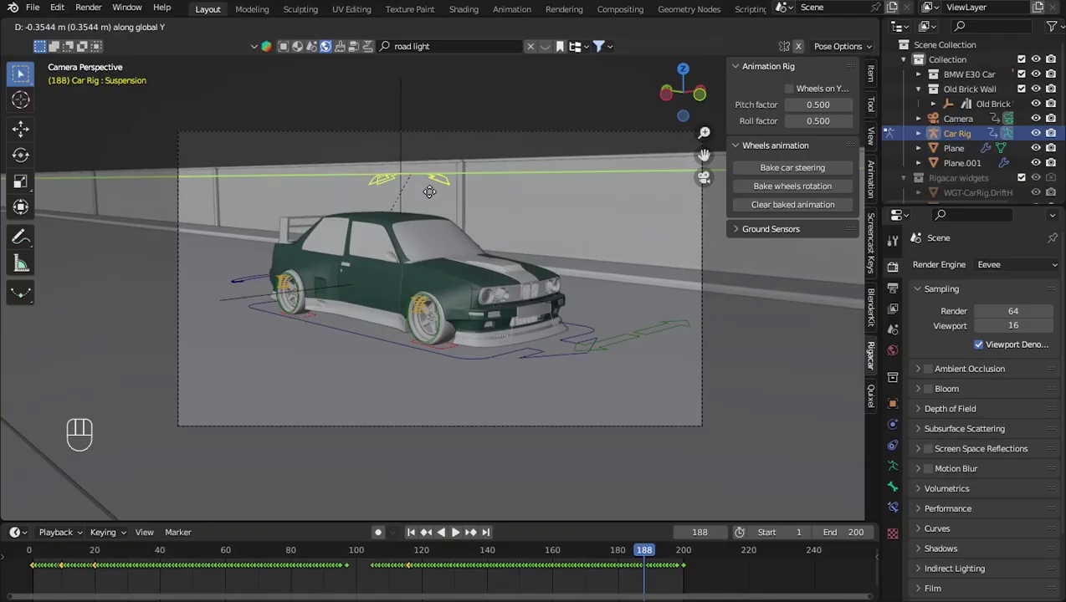
pyautogui.click(429, 192)
pyautogui.press('i')
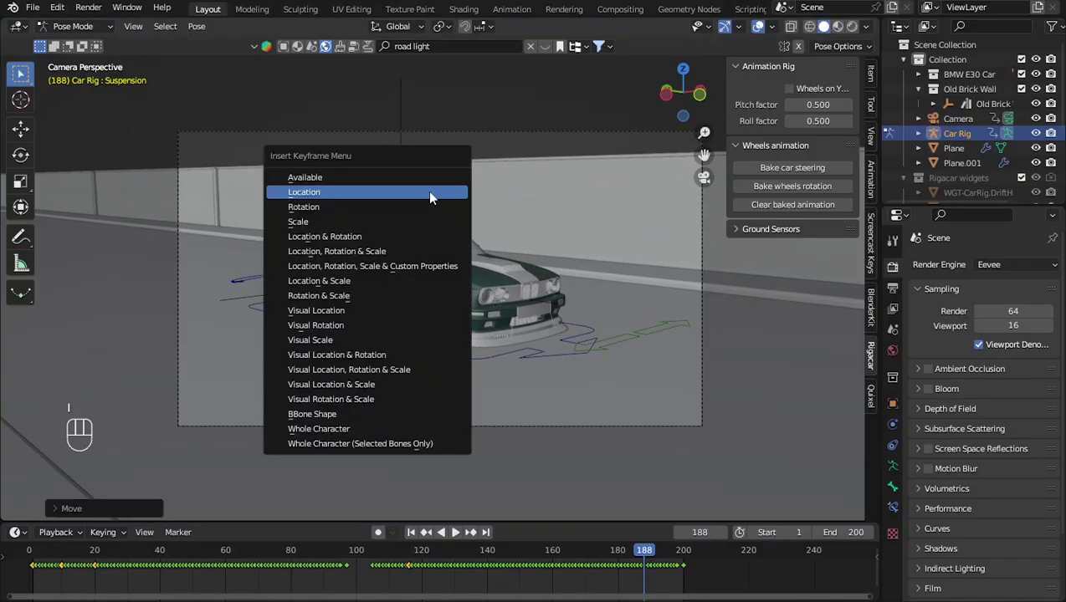
pyautogui.click(429, 193)
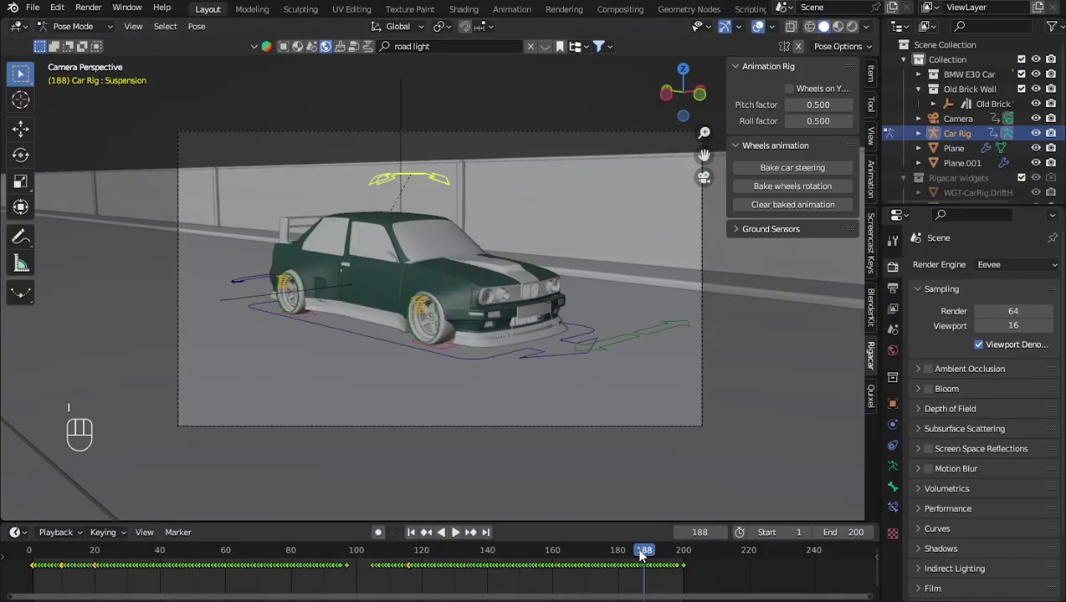
# Set the animation's end frame to 210.
pyautogui.moveTo(641, 555); pyautogui.dragTo(678, 552)
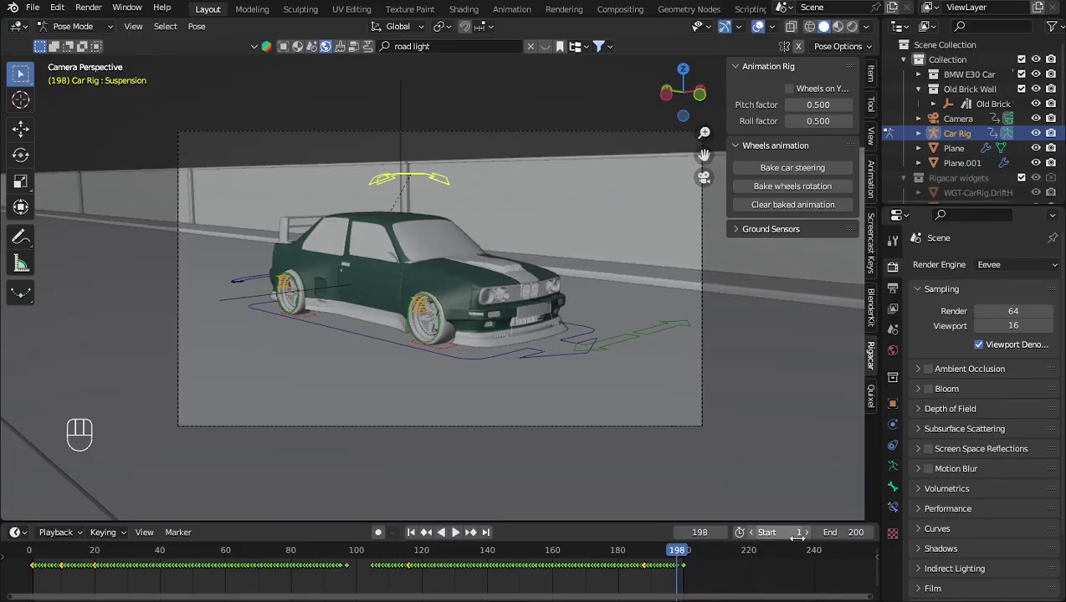
pyautogui.click(859, 533)
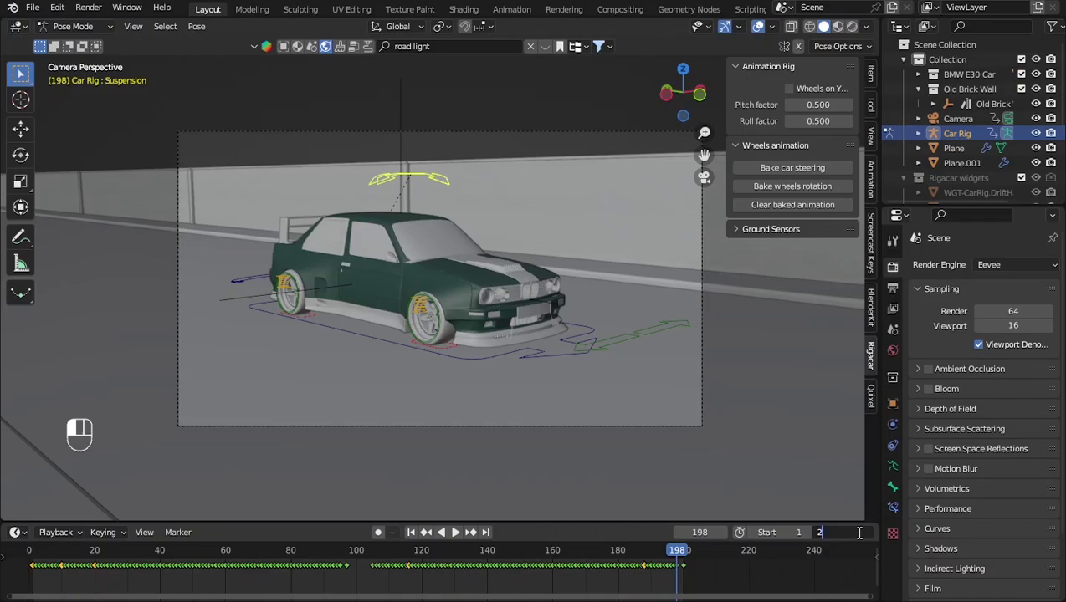
pyautogui.press('Return')
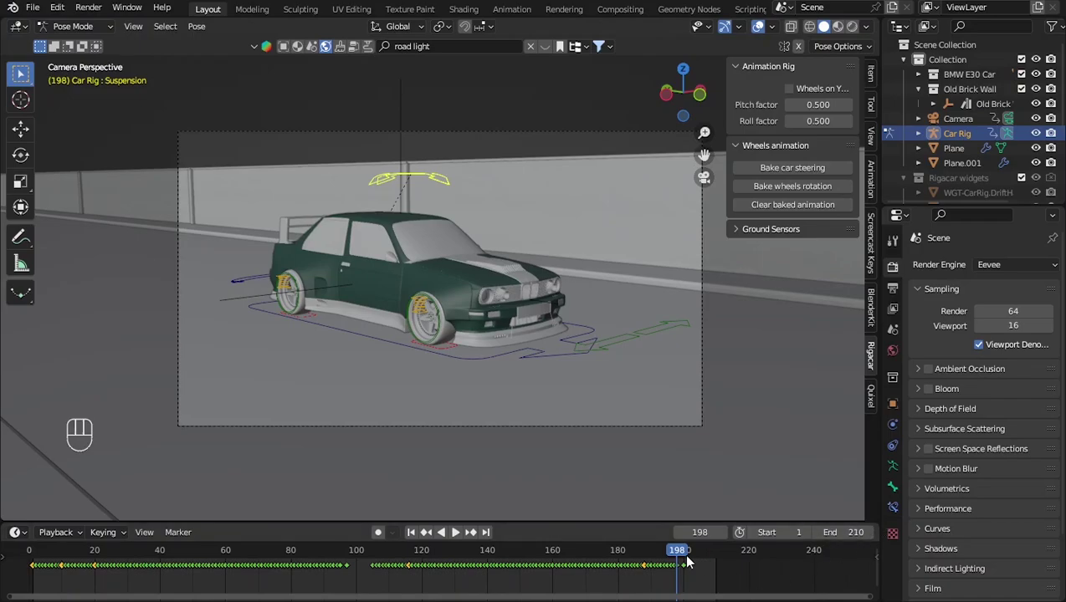
# At frame 200, move the Suspension control about 0.17 m and another 0.10 m along global Y and insert a Location keyframe.
pyautogui.moveTo(679, 558); pyautogui.dragTo(684, 558)
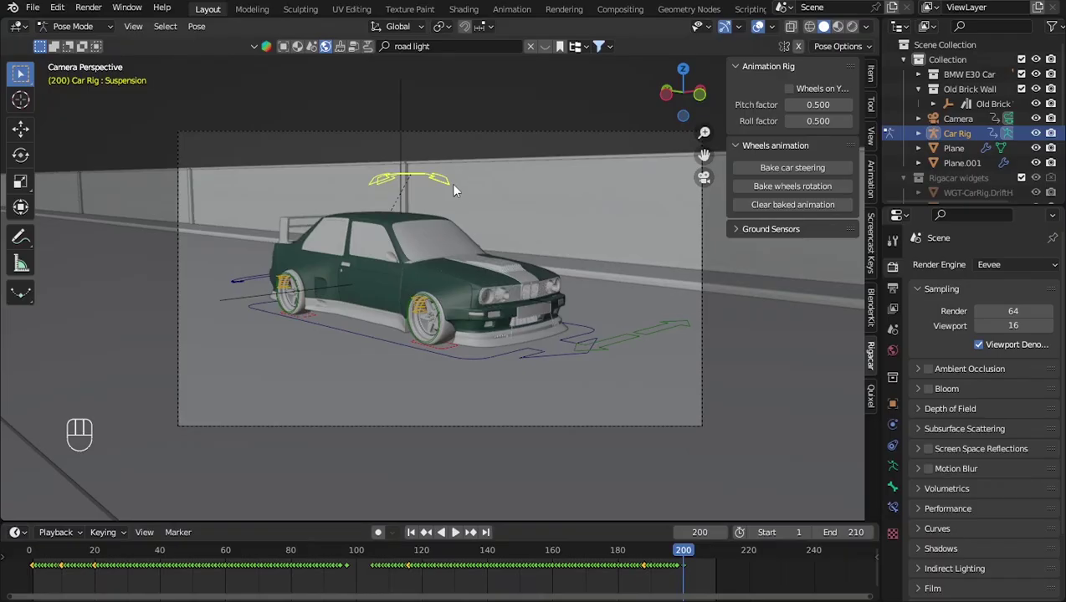
pyautogui.press('g')
pyautogui.press('y')
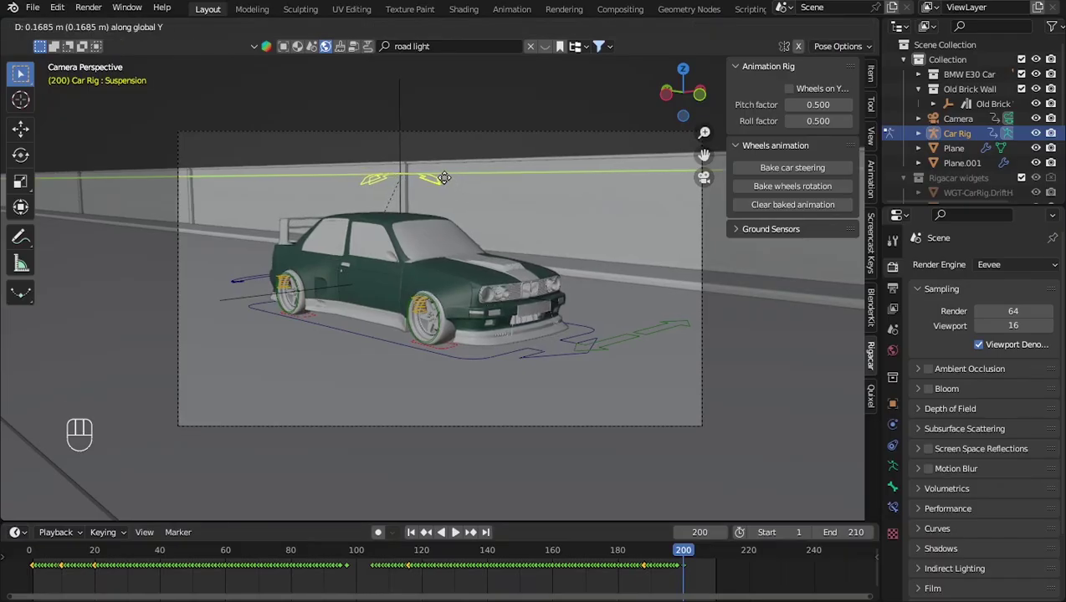
pyautogui.click(444, 182)
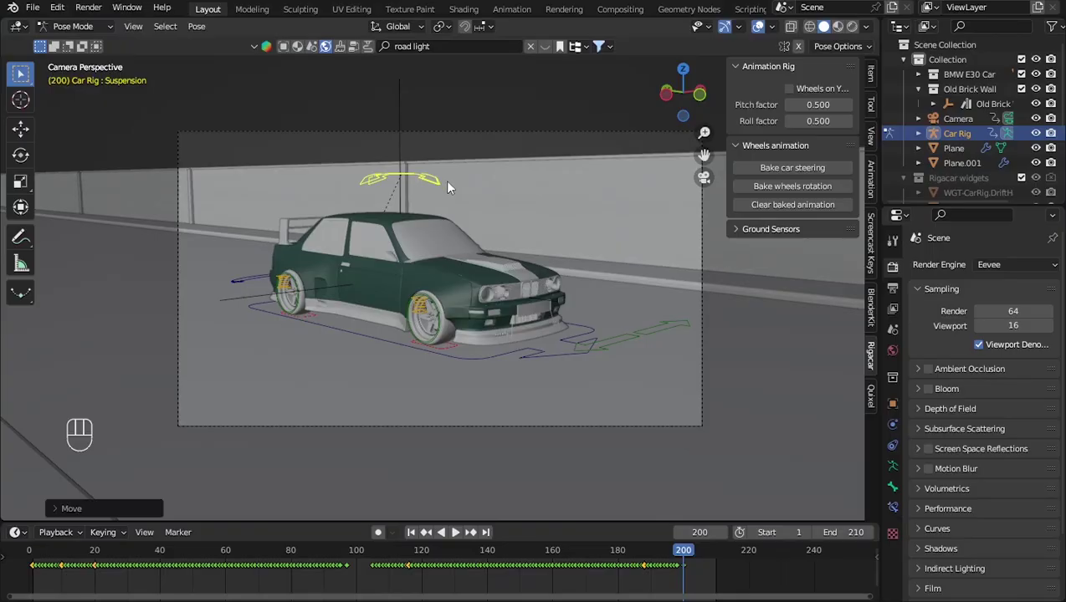
pyautogui.press('g')
pyautogui.press('y')
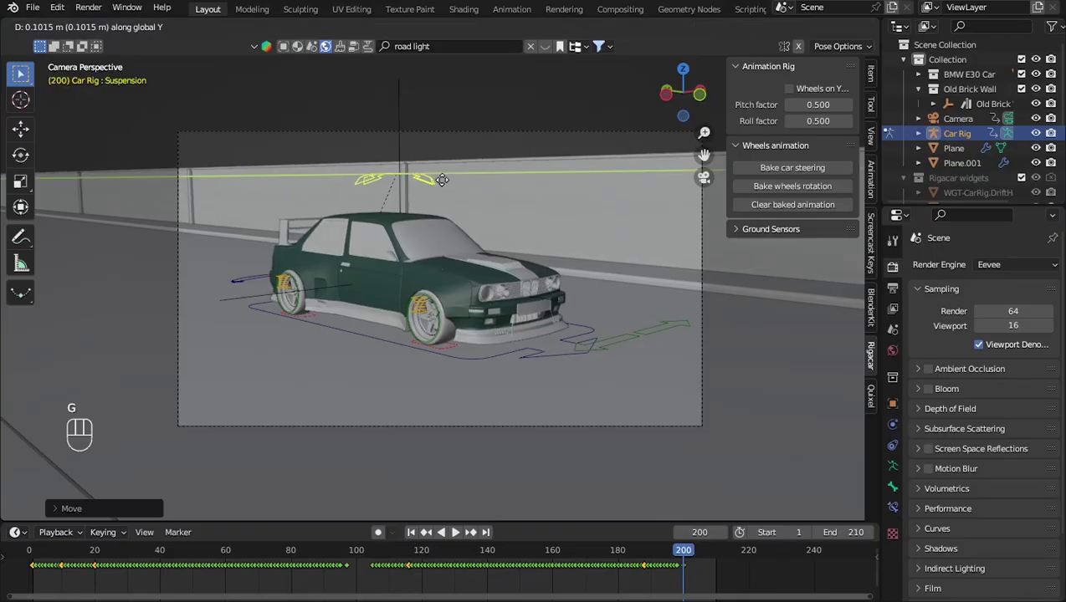
pyautogui.click(442, 179)
pyautogui.press('i')
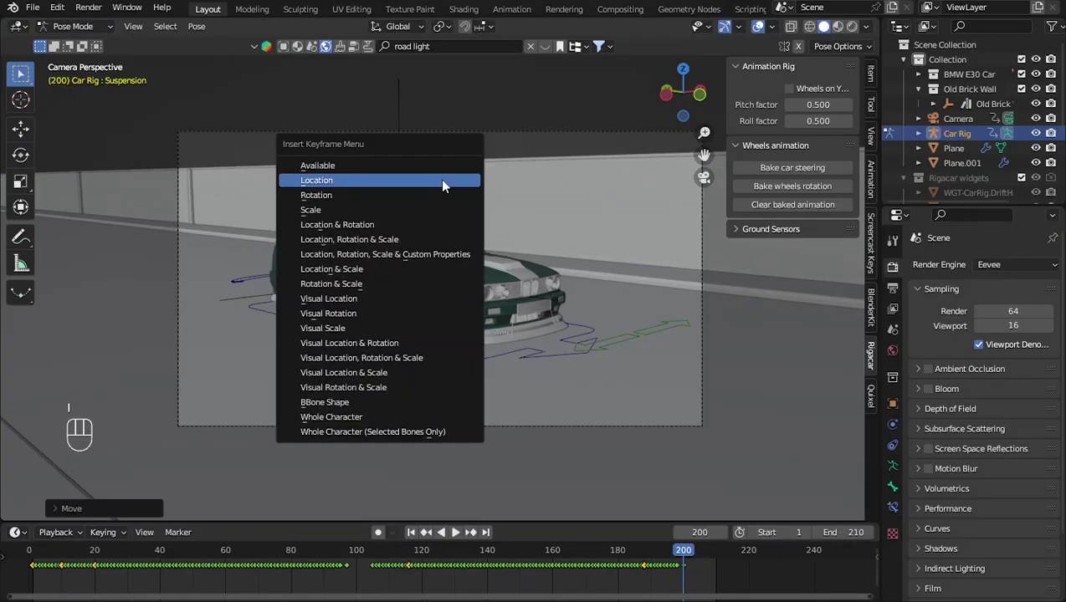
pyautogui.click(442, 181)
# Play the animation to check the suspension movement near the end, and delete the keyframe at frame 200.
pyautogui.moveTo(72, 546); pyautogui.dragTo(26, 550)
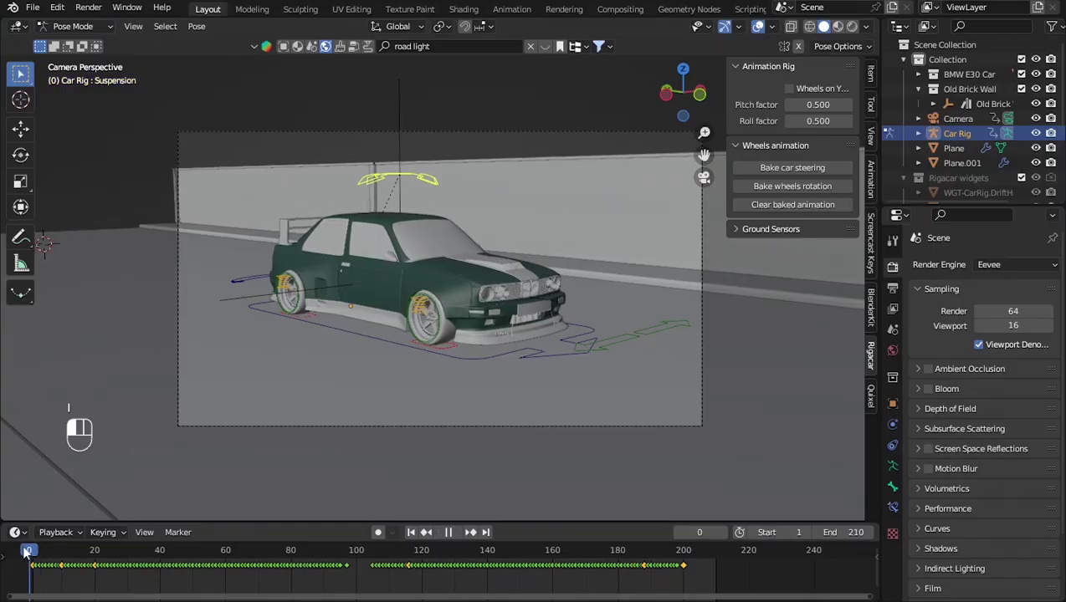
pyautogui.press('space')
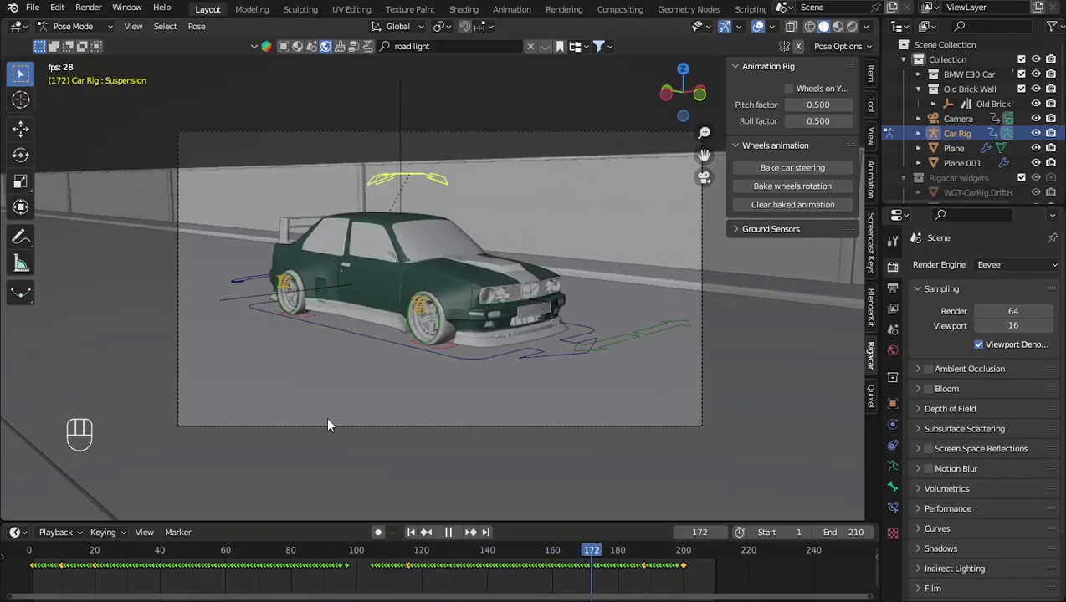
pyautogui.press('space')
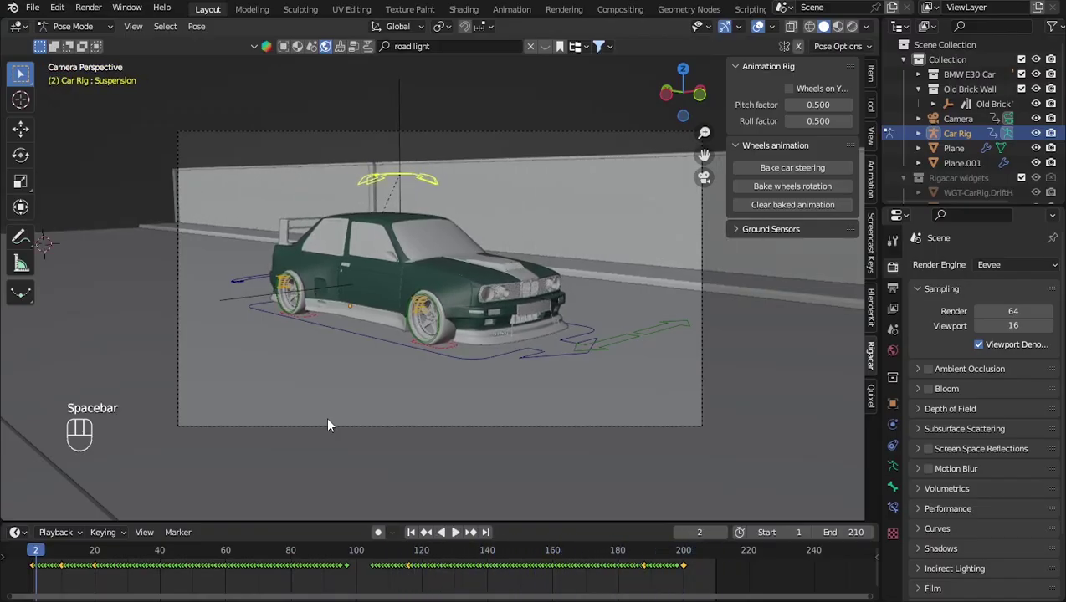
pyautogui.click(620, 542)
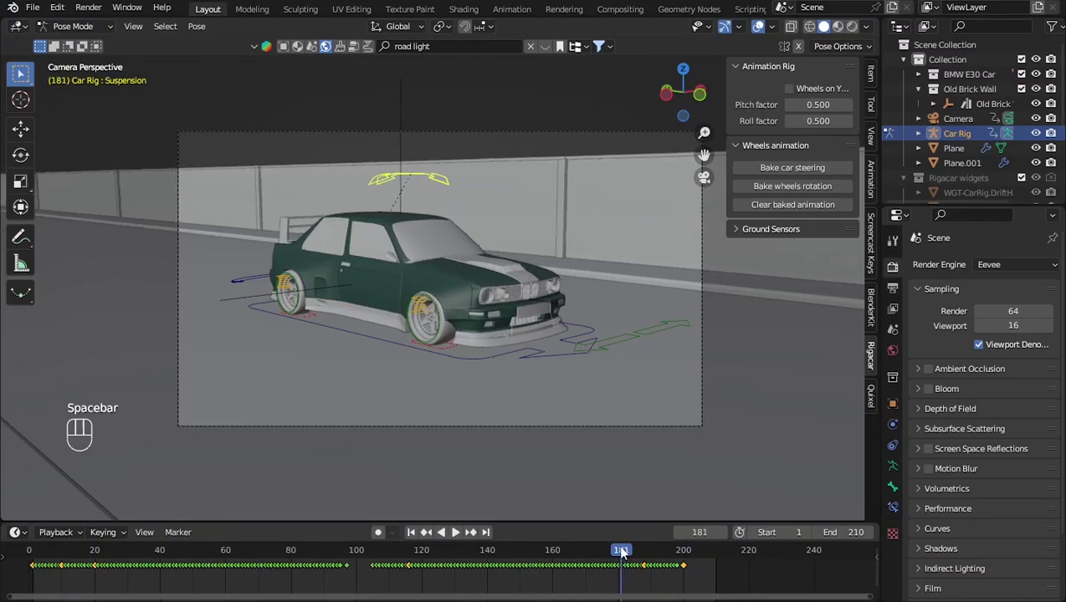
pyautogui.press('space')
pyautogui.press('space')
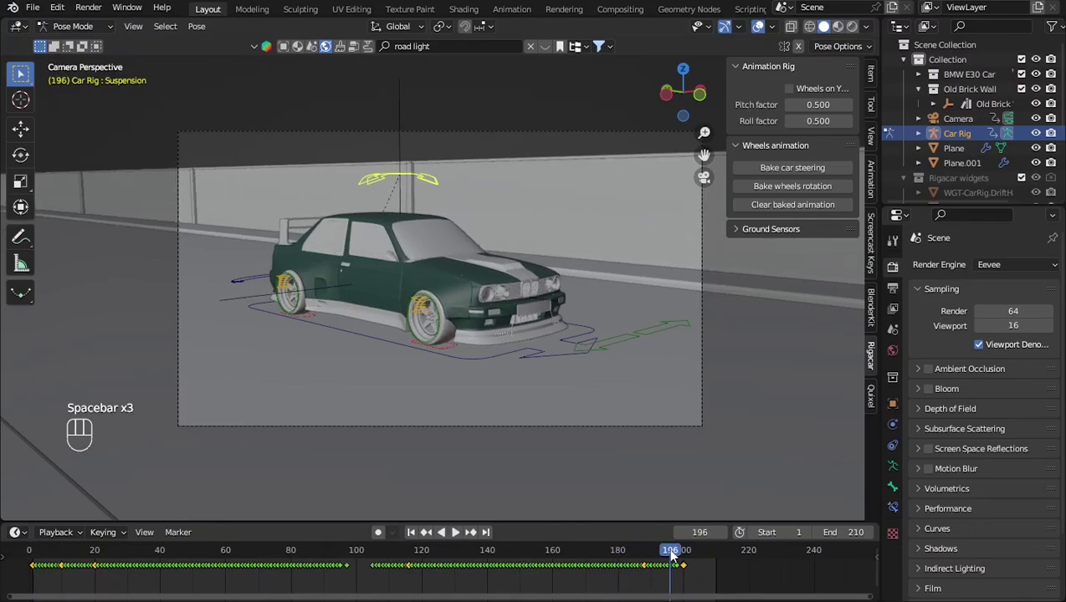
pyautogui.moveTo(674, 554)
pyautogui.mouseDown()
pyautogui.moveTo(638, 554)
pyautogui.moveTo(684, 557)
pyautogui.mouseUp()
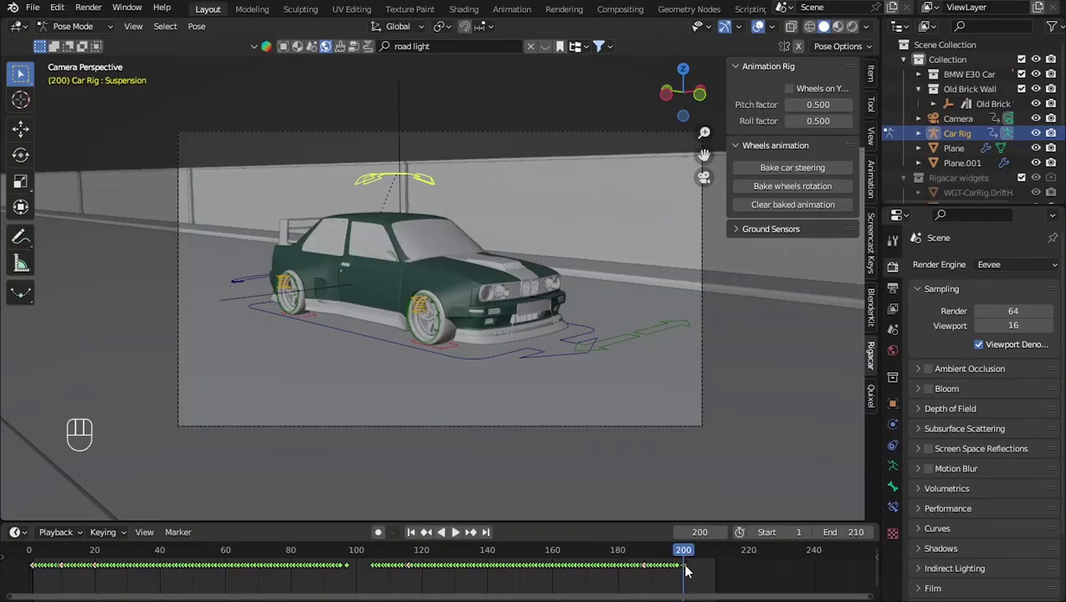
pyautogui.press('Delete')
pyautogui.moveTo(685, 554)
pyautogui.mouseDown()
pyautogui.moveTo(638, 554)
pyautogui.moveTo(679, 556)
pyautogui.mouseUp()
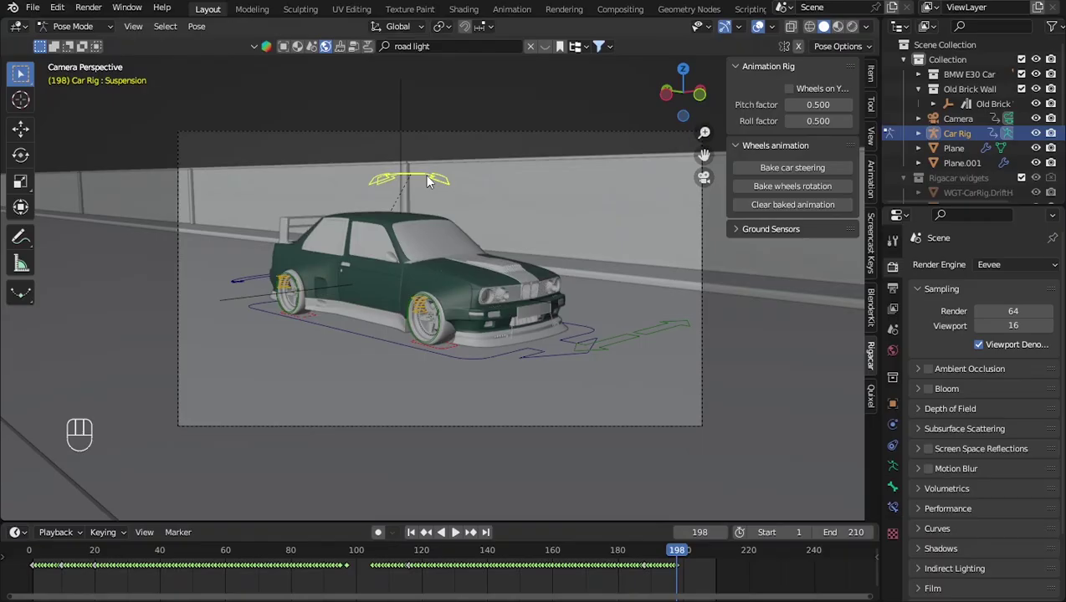
pyautogui.press('g')
pyautogui.press('y')
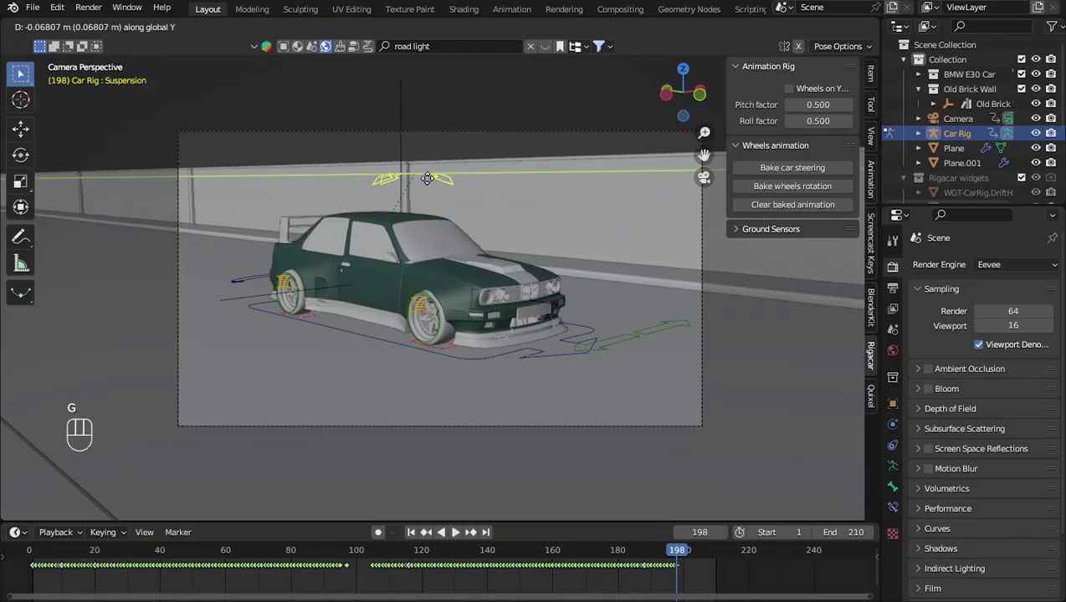
pyautogui.click(427, 183)
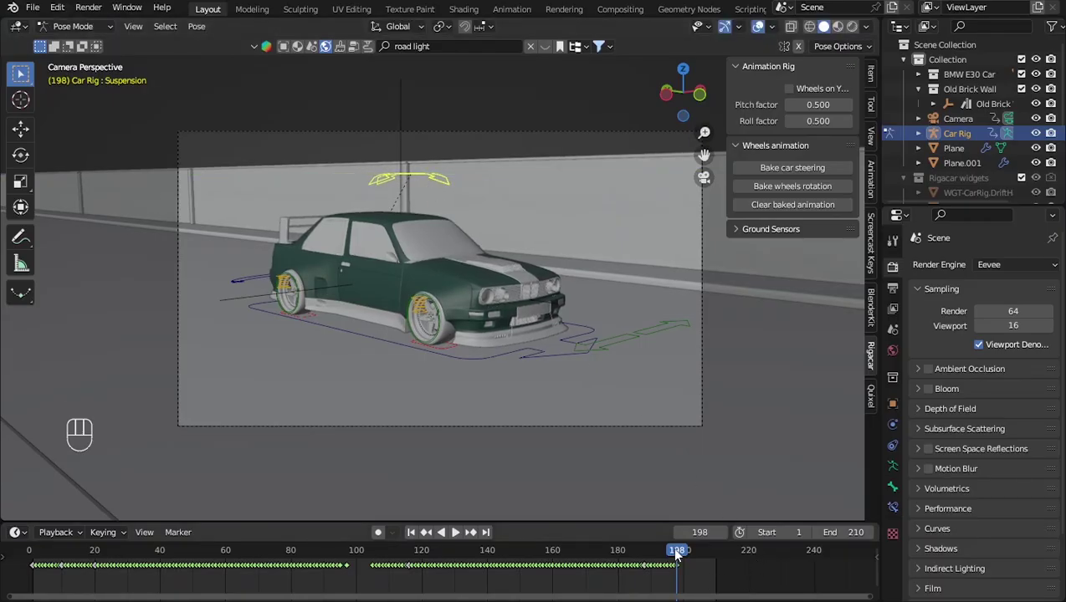
# Check the suspension motion from frame 112, and move the Suspension keyframe at frame 116 to frame 185.
pyautogui.moveTo(675, 550); pyautogui.dragTo(395, 525)
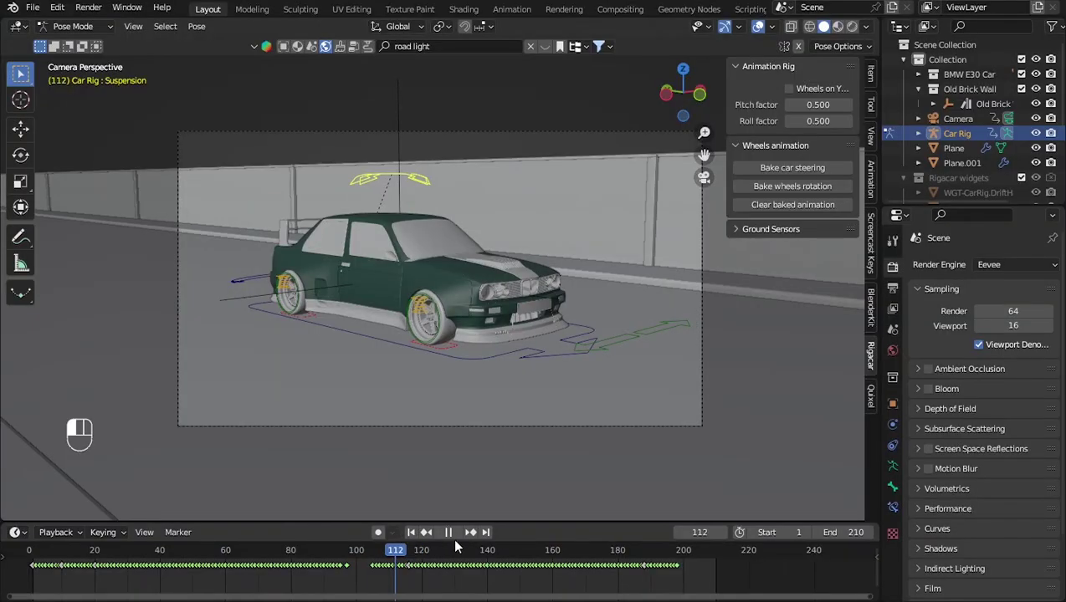
pyautogui.press('space')
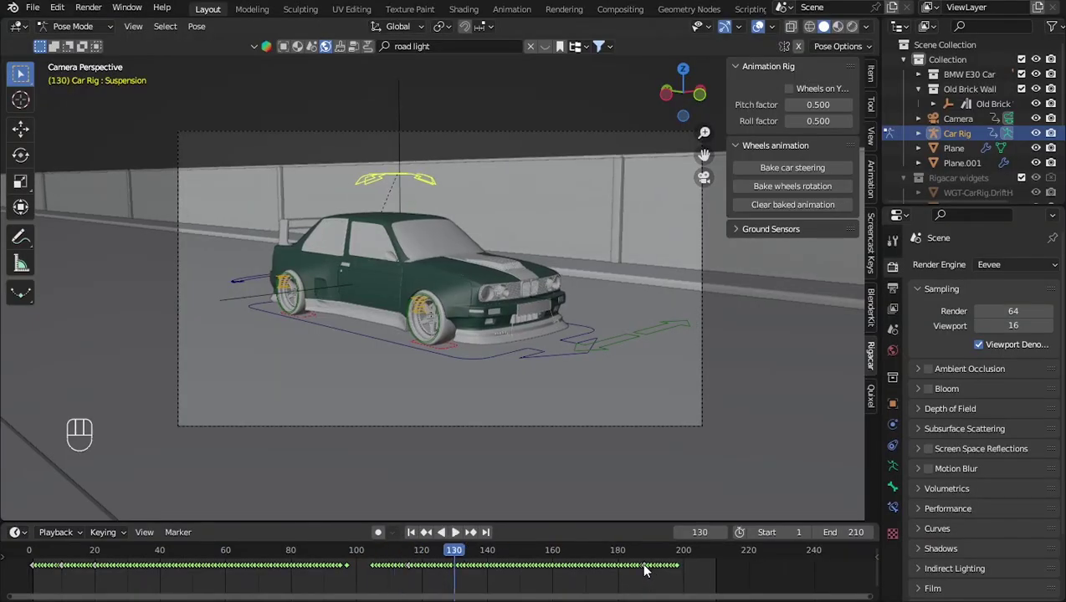
pyautogui.moveTo(454, 556); pyautogui.dragTo(381, 581)
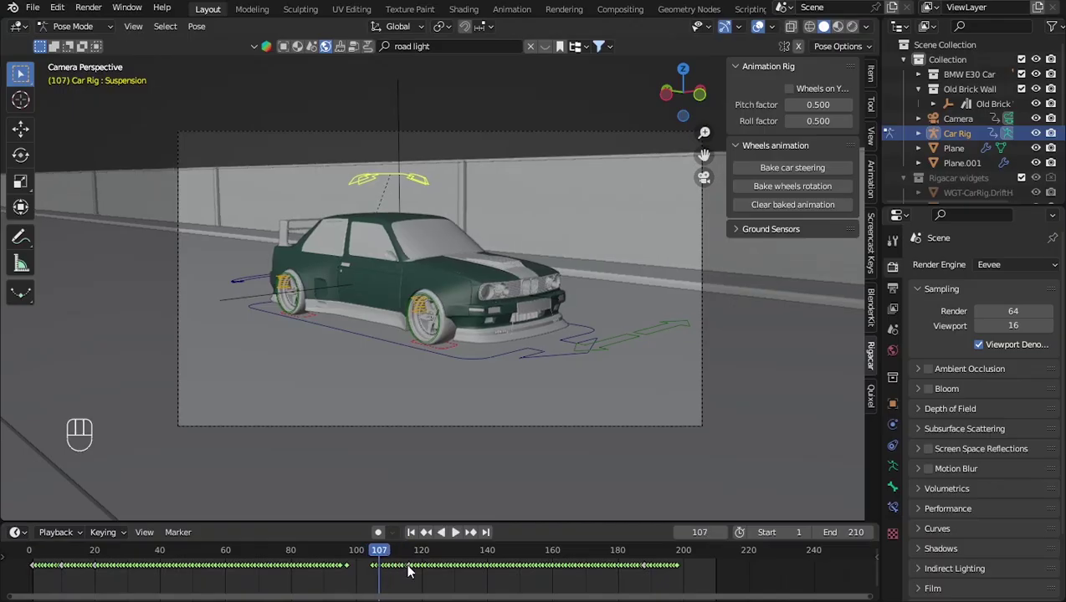
pyautogui.scroll(3, 410, 576)
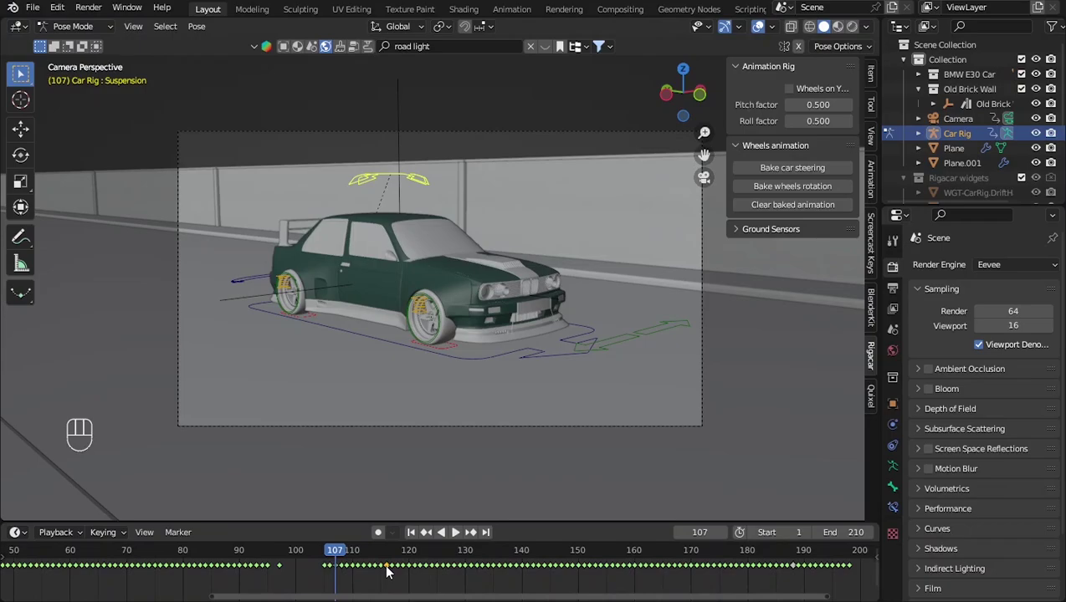
pyautogui.press('g')
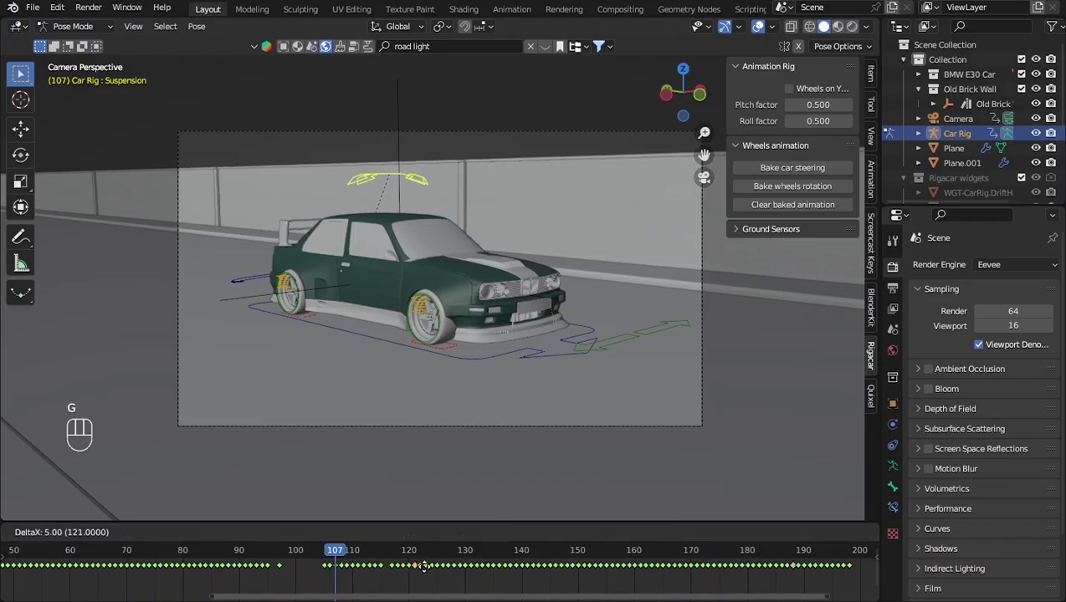
pyautogui.click(773, 592)
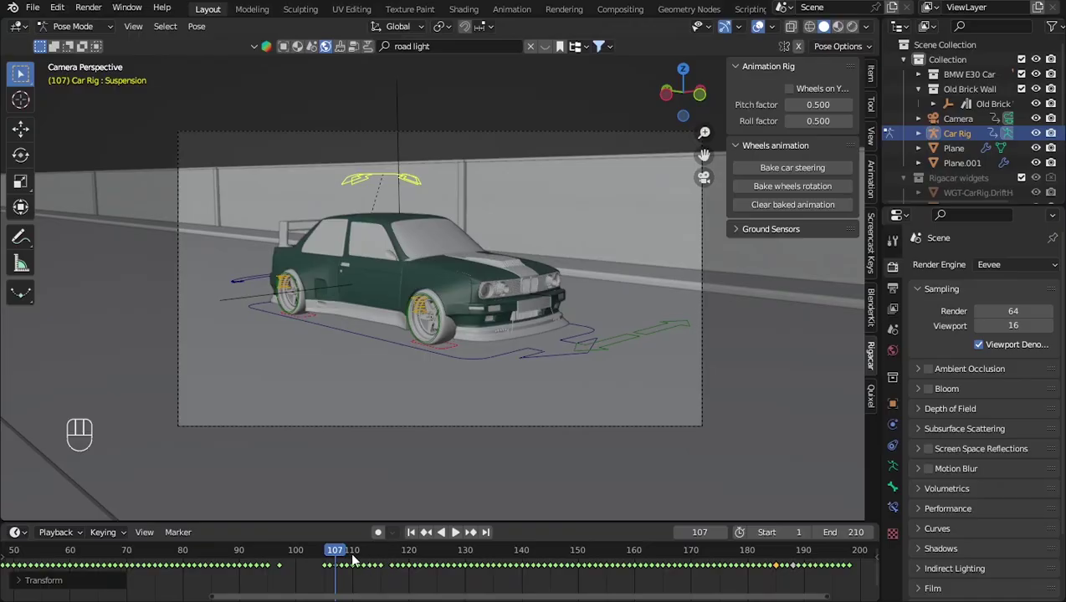
# Play the animation from frame 0 through to the end to check the suspension movement.
pyautogui.moveTo(328, 559); pyautogui.dragTo(115, 558)
pyautogui.scroll(-5, 399, 573)
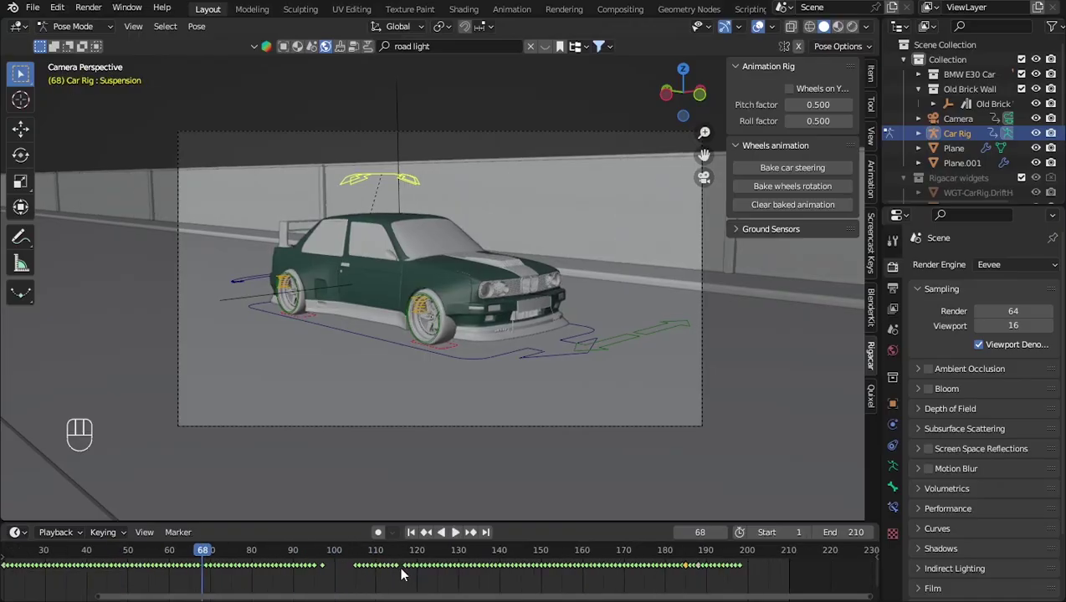
pyautogui.moveTo(280, 556); pyautogui.dragTo(88, 556)
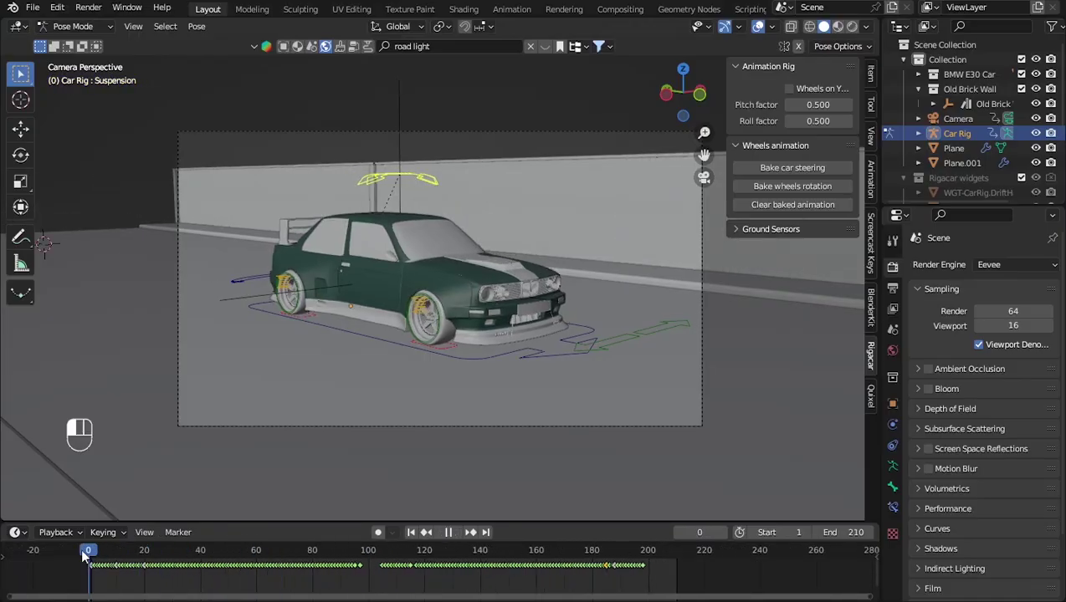
pyautogui.press('space')
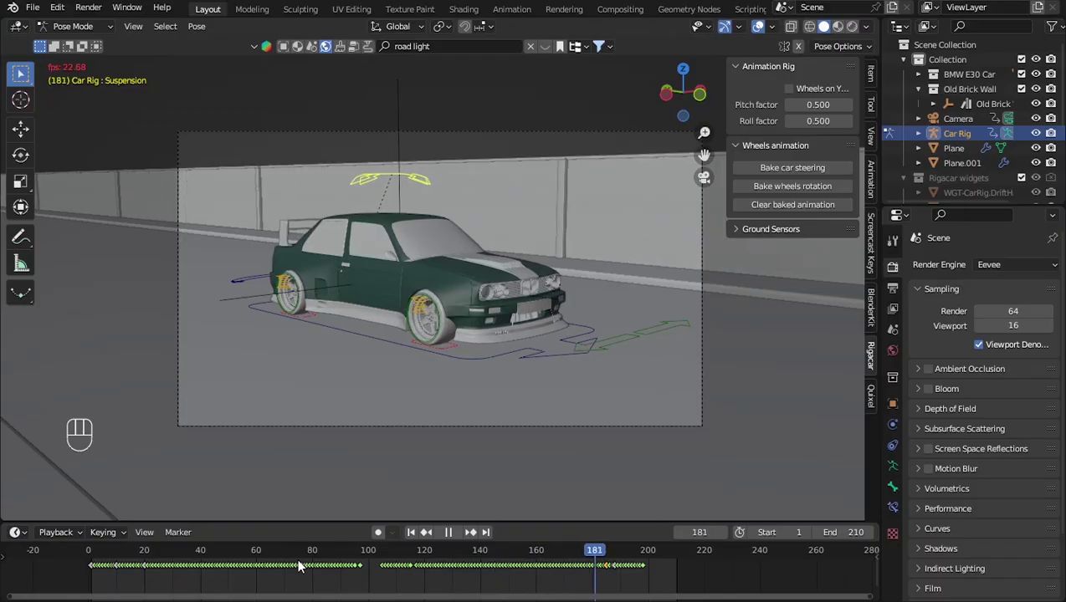
pyautogui.press('space')
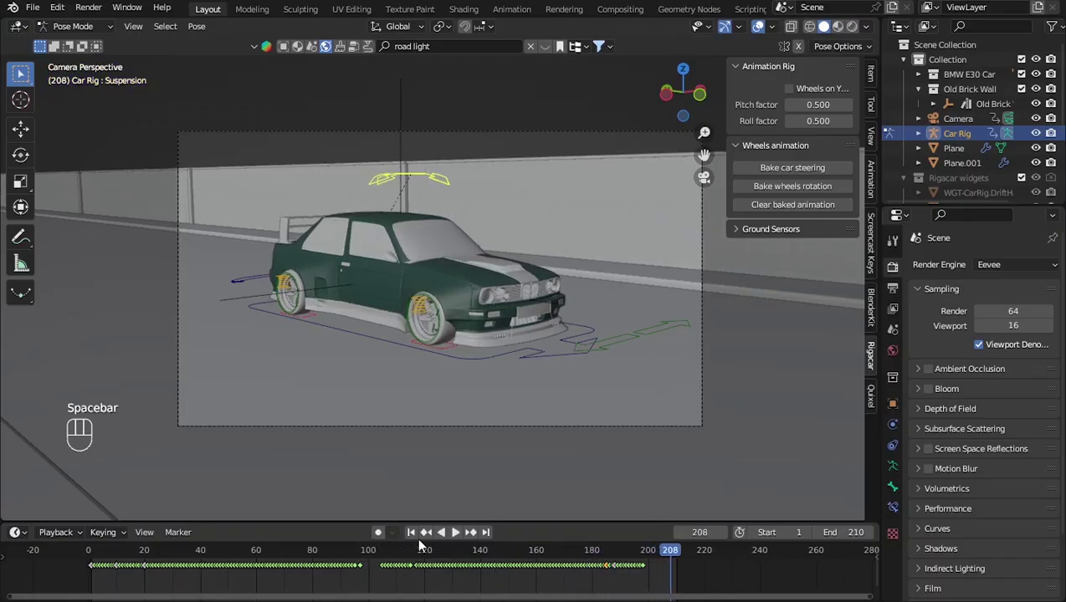
# At frame 199, move the Suspension control about 0.35 m along global Y and insert a Location keyframe.
pyautogui.moveTo(642, 558)
pyautogui.mouseDown()
pyautogui.moveTo(611, 554)
pyautogui.moveTo(647, 560)
pyautogui.mouseUp()
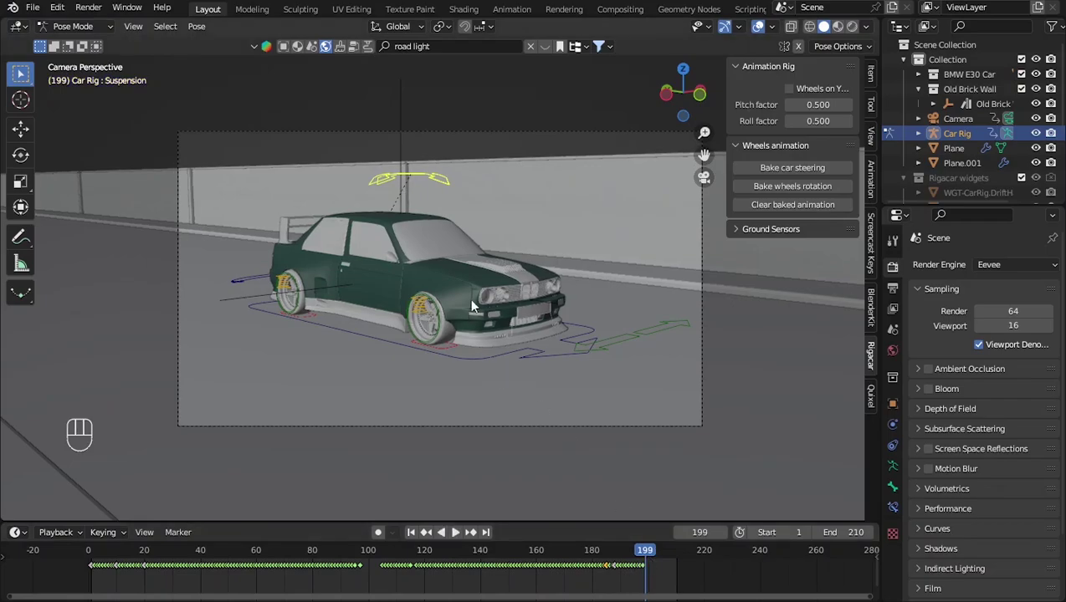
pyautogui.press('g')
pyautogui.press('y')
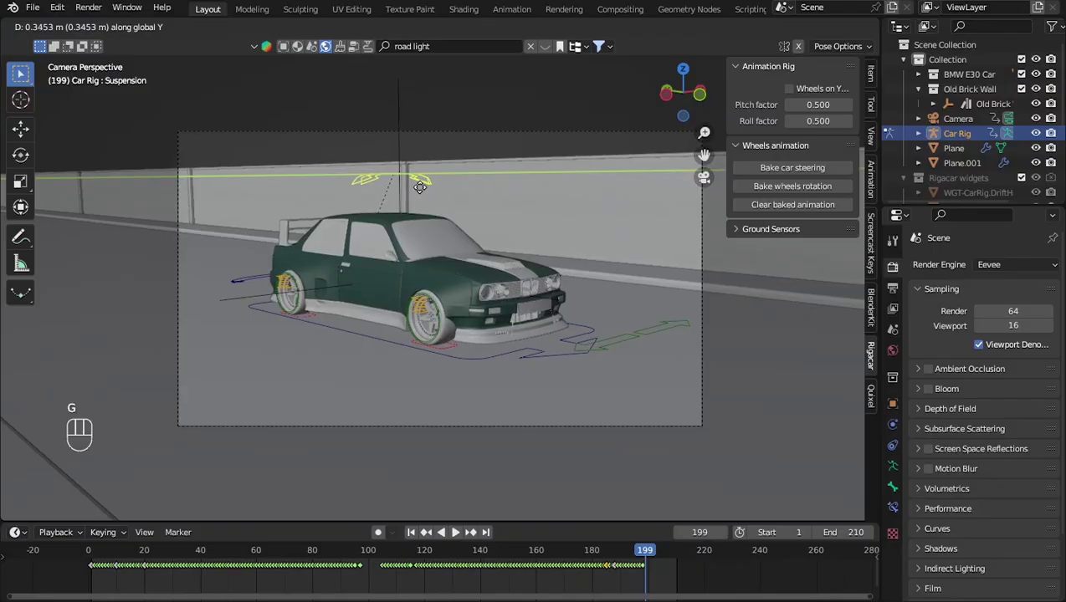
pyautogui.click(425, 194)
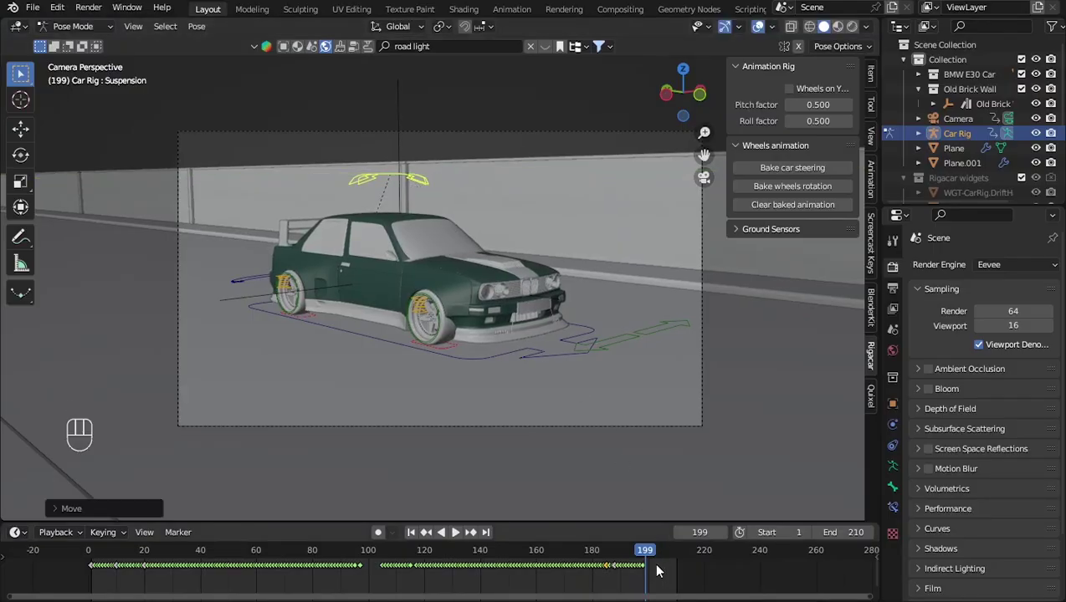
pyautogui.press('i')
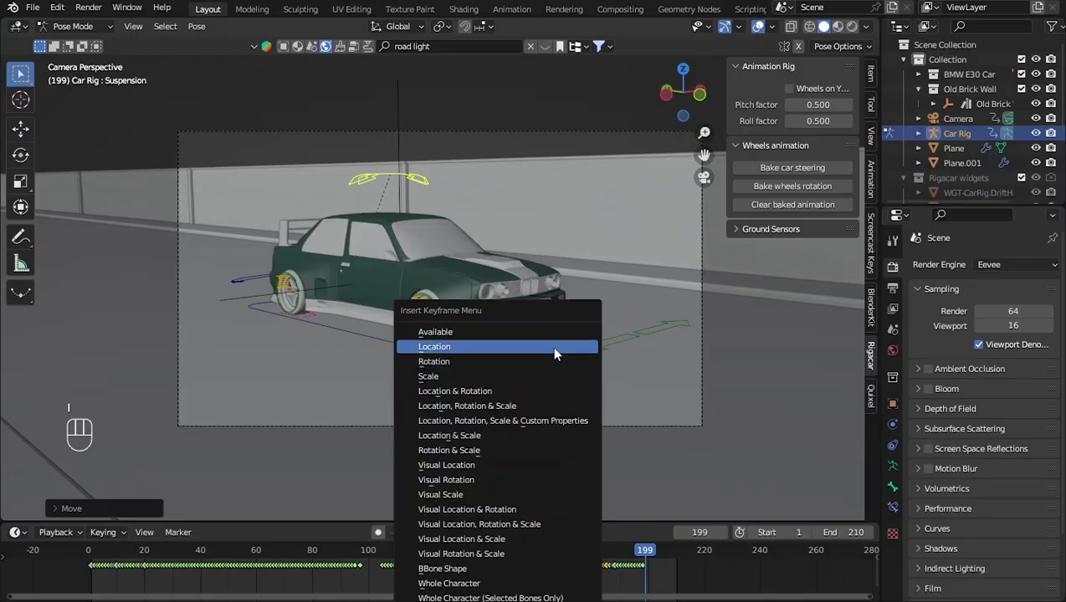
pyautogui.click(551, 345)
# Replay the whole animation from the start to check the final suspension movement, and save the file.
pyautogui.press('space')
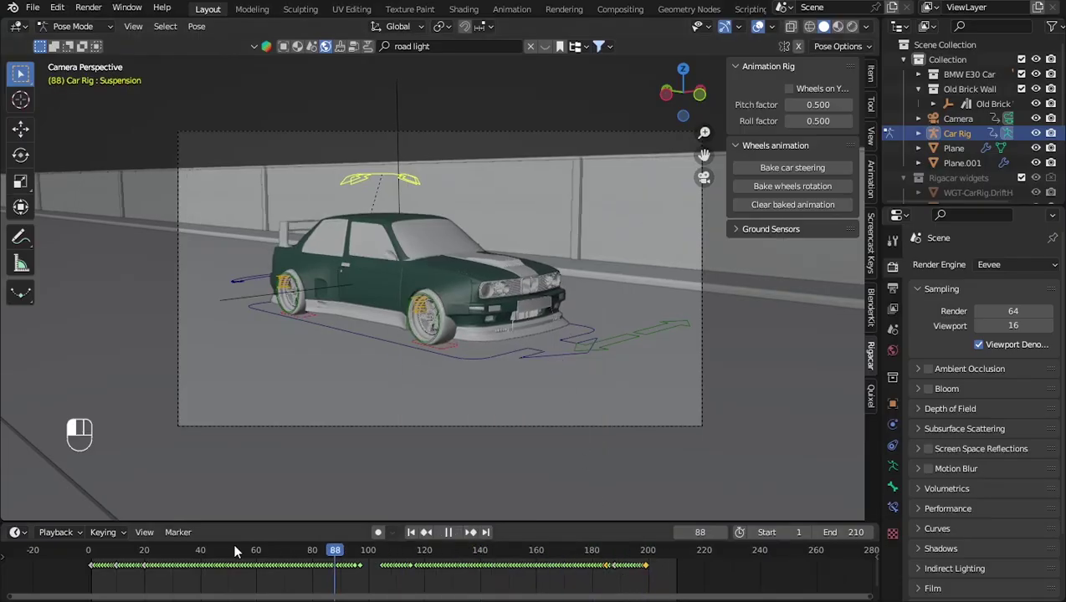
pyautogui.moveTo(234, 547); pyautogui.dragTo(91, 550)
pyautogui.press('space')
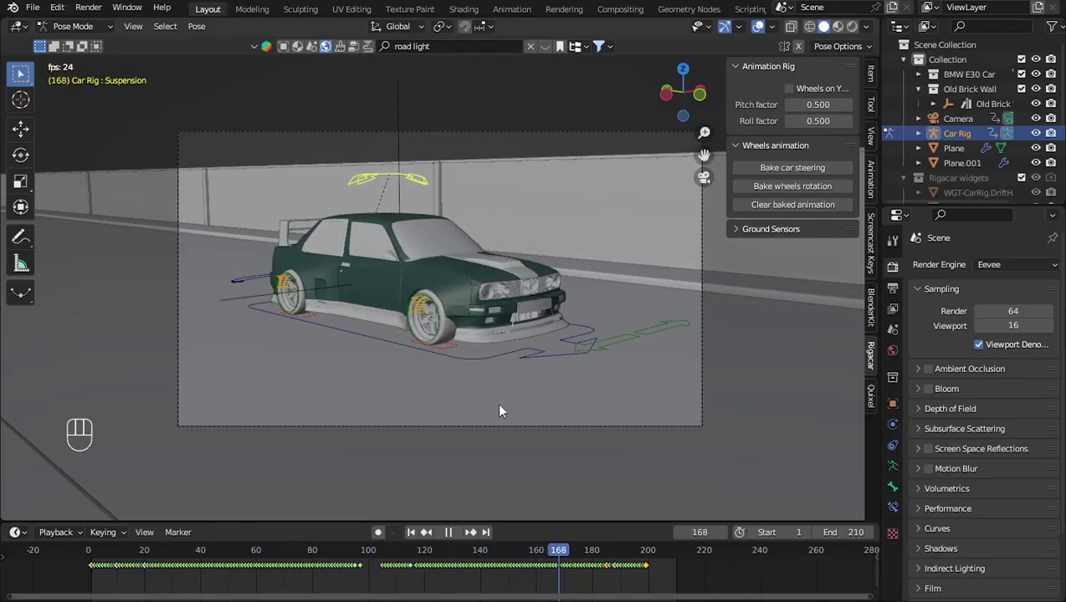
pyautogui.press('space')
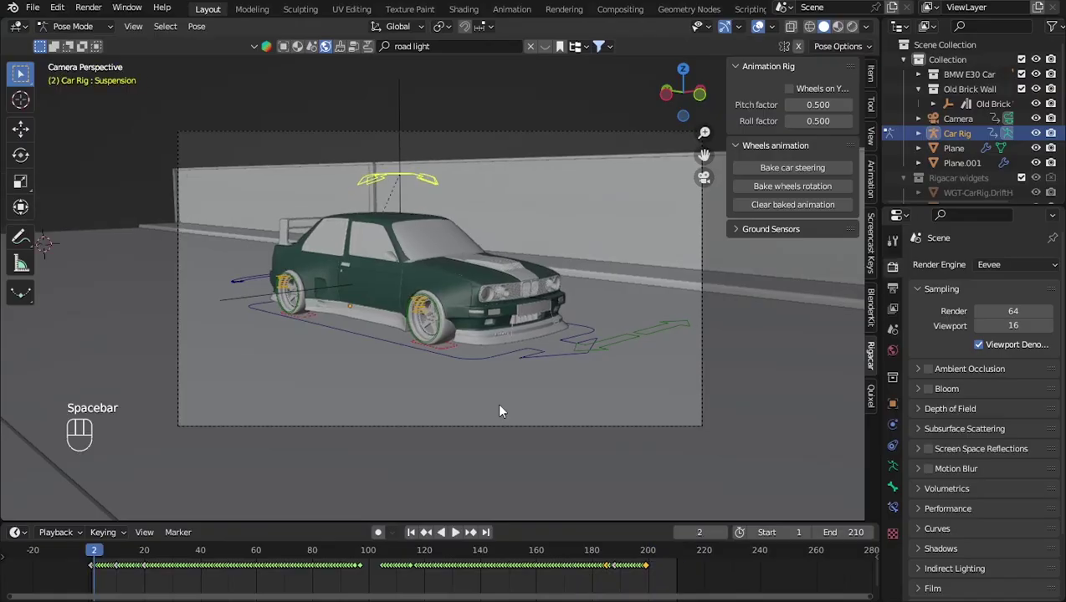
pyautogui.hotkey('ctrl', 's')
# Examine the car, road, wall and camera placement from several angles outside the camera view.
pyautogui.moveTo(458, 396); pyautogui.dragTo(561, 422, button='middle')
pyautogui.scroll(-5, 557, 408)
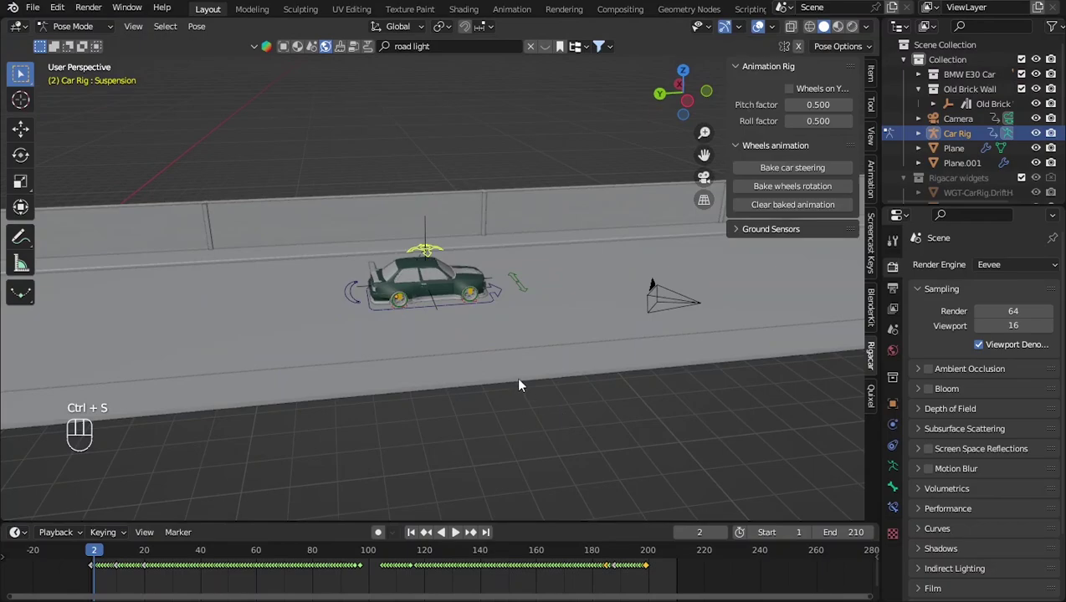
pyautogui.scroll(5, 518, 378)
pyautogui.moveTo(517, 384); pyautogui.dragTo(577, 426, button='middle')
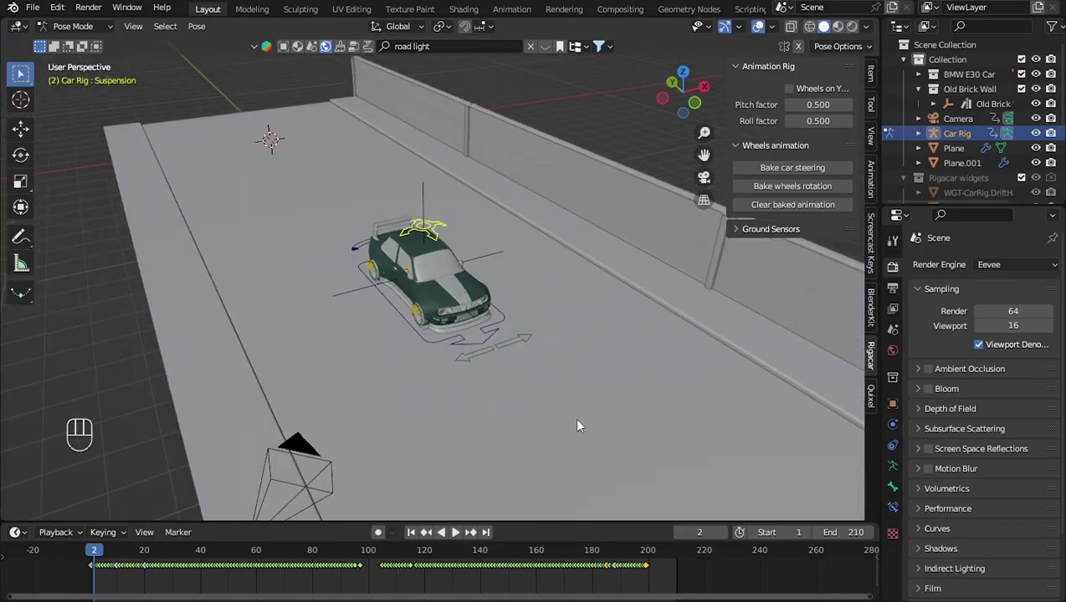
pyautogui.moveTo(542, 260); pyautogui.dragTo(492, 176, button='middle')
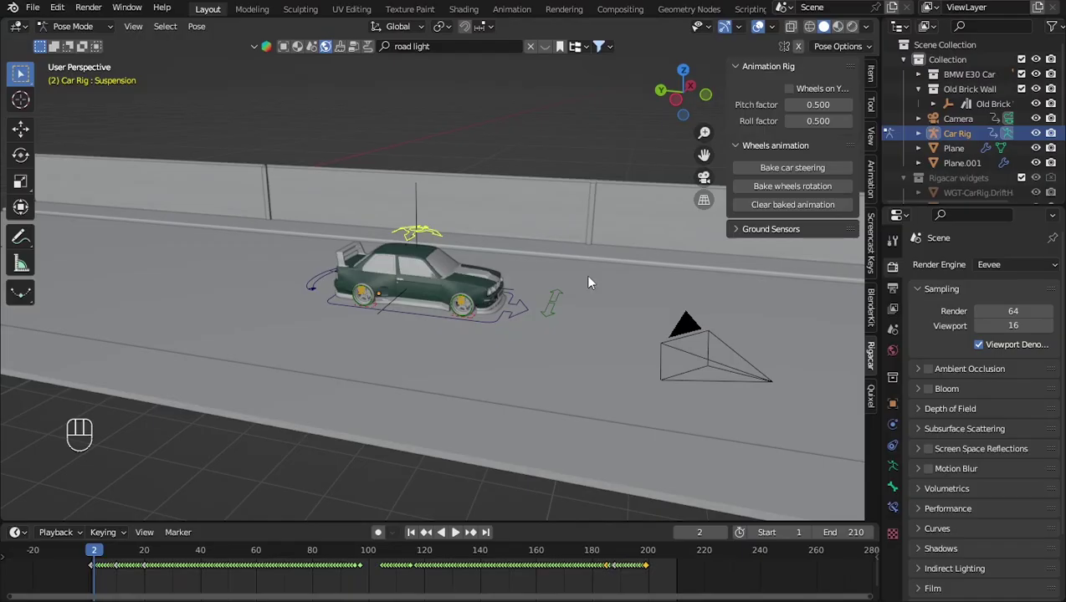
pyautogui.moveTo(513, 293); pyautogui.dragTo(458, 297, button='middle')
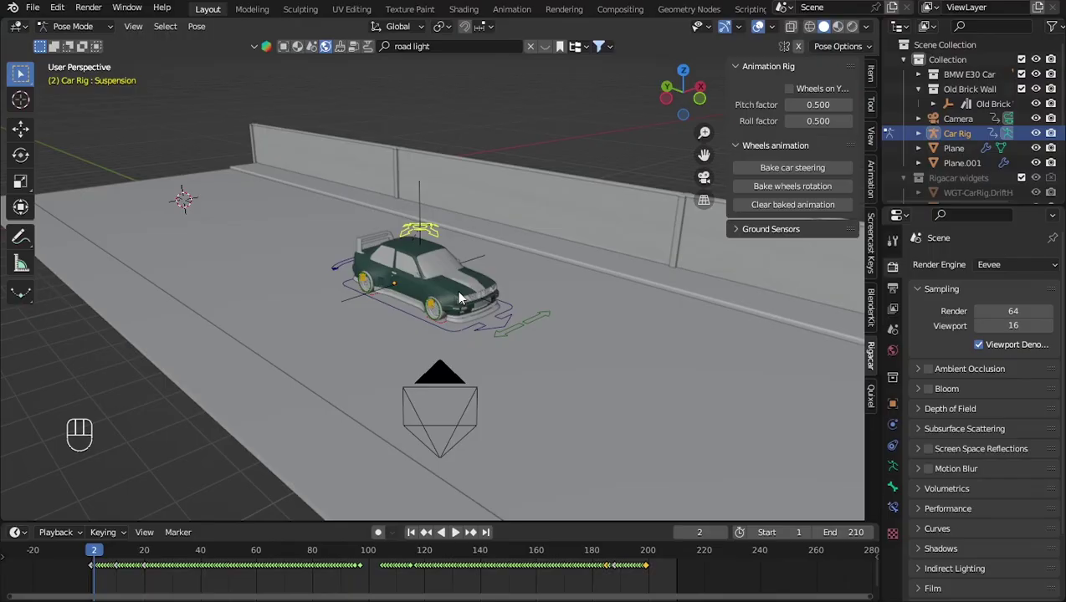
pyautogui.moveTo(459, 298); pyautogui.dragTo(562, 363, button='middle')
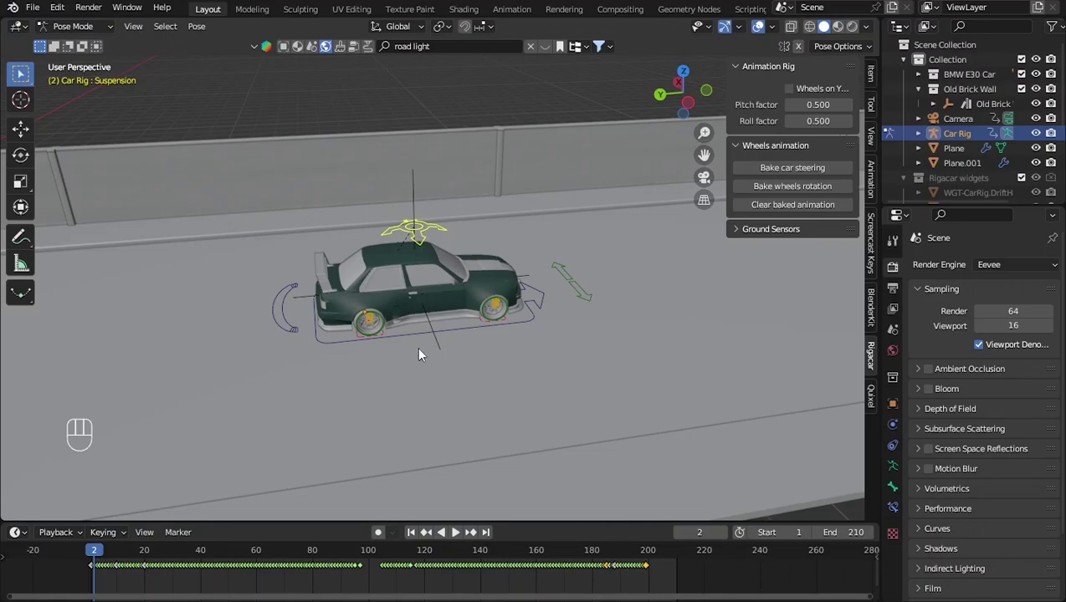
pyautogui.moveTo(420, 354); pyautogui.dragTo(477, 341, button='middle')
pyautogui.scroll(2, 479, 344)
pyautogui.moveTo(509, 417); pyautogui.dragTo(507, 400, button='middle')
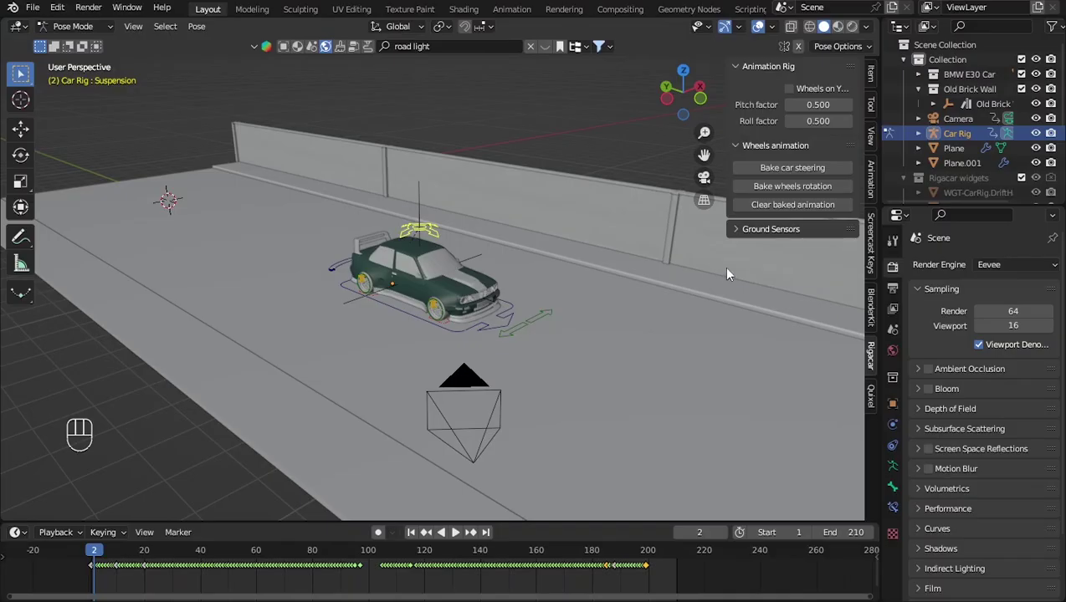
# Save the file and look through the camera with the viewport in Rendered shading.
pyautogui.hotkey('ctrl', 's')
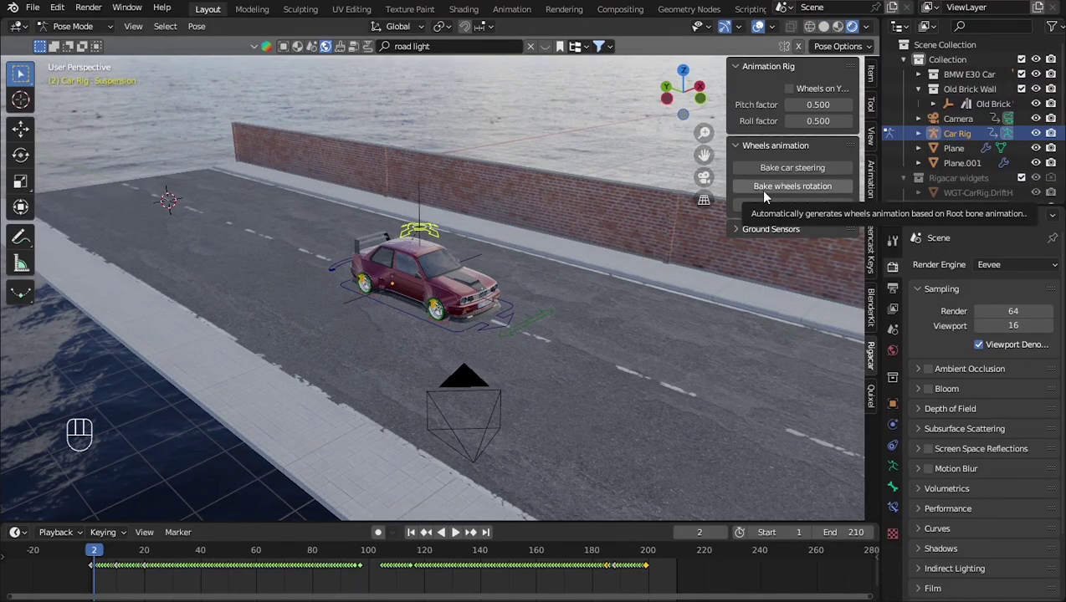
pyautogui.press('KP_0')
pyautogui.press('KP_0')
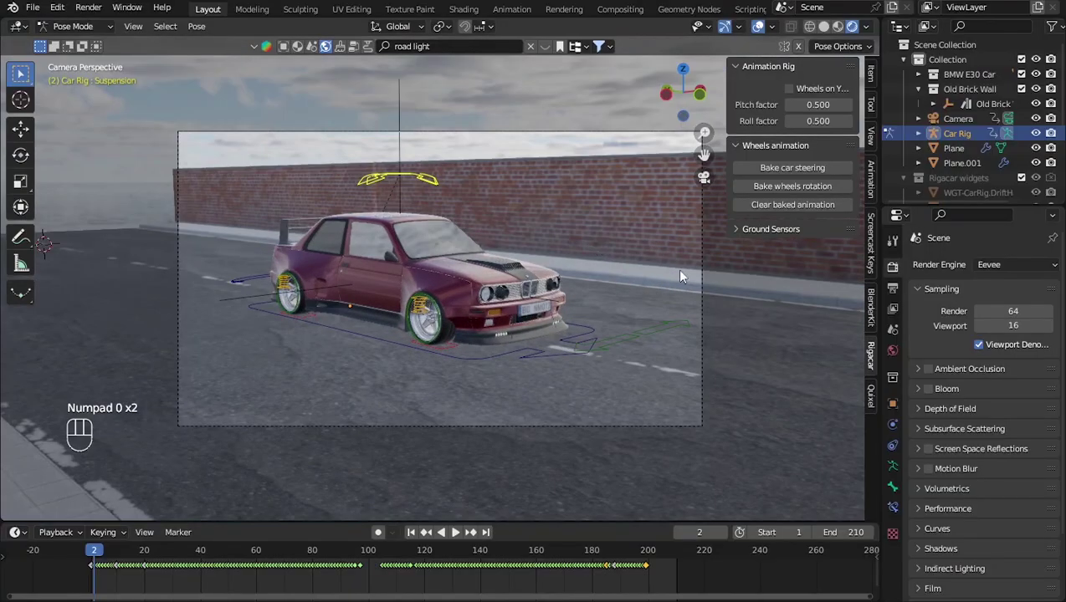
# Try to toggle the Render Region option for the camera view, selecting the Camera object in between.
pyautogui.click(869, 137)
pyautogui.click(789, 173)
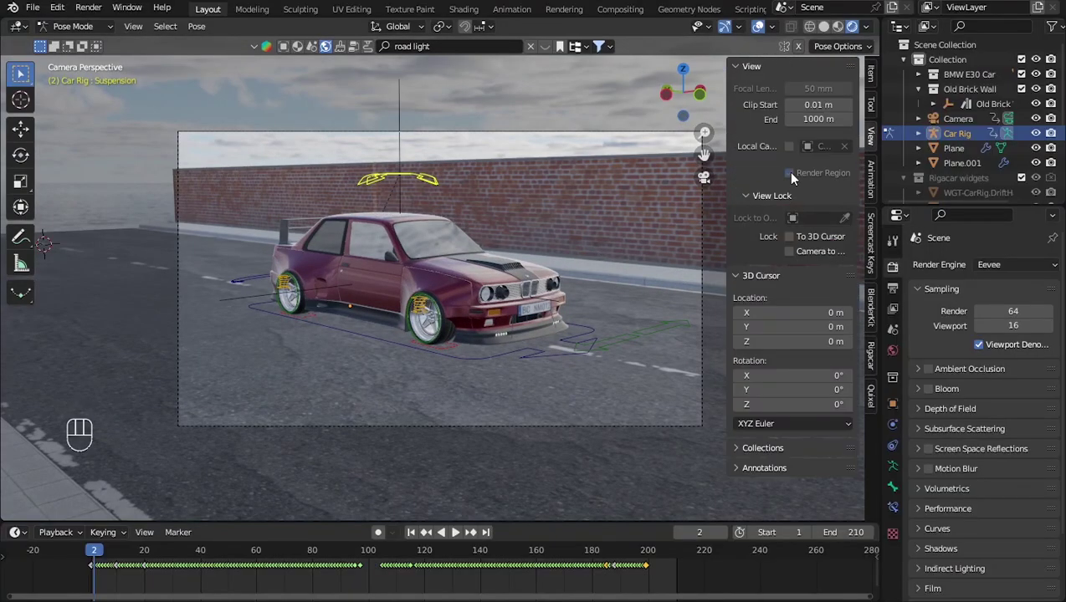
pyautogui.click(701, 404)
pyautogui.click(953, 119)
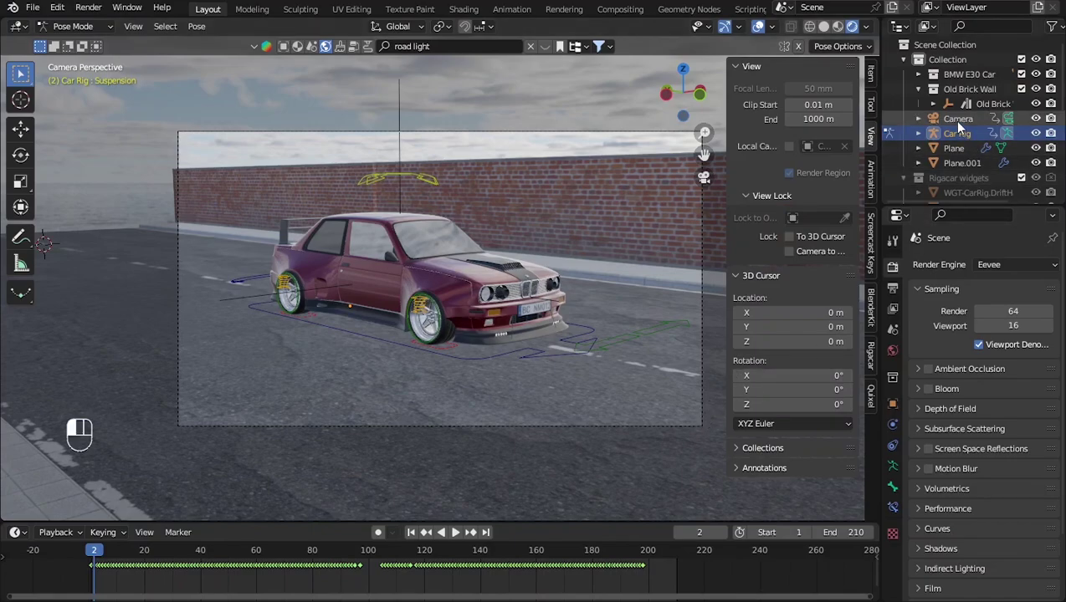
pyautogui.click(789, 174)
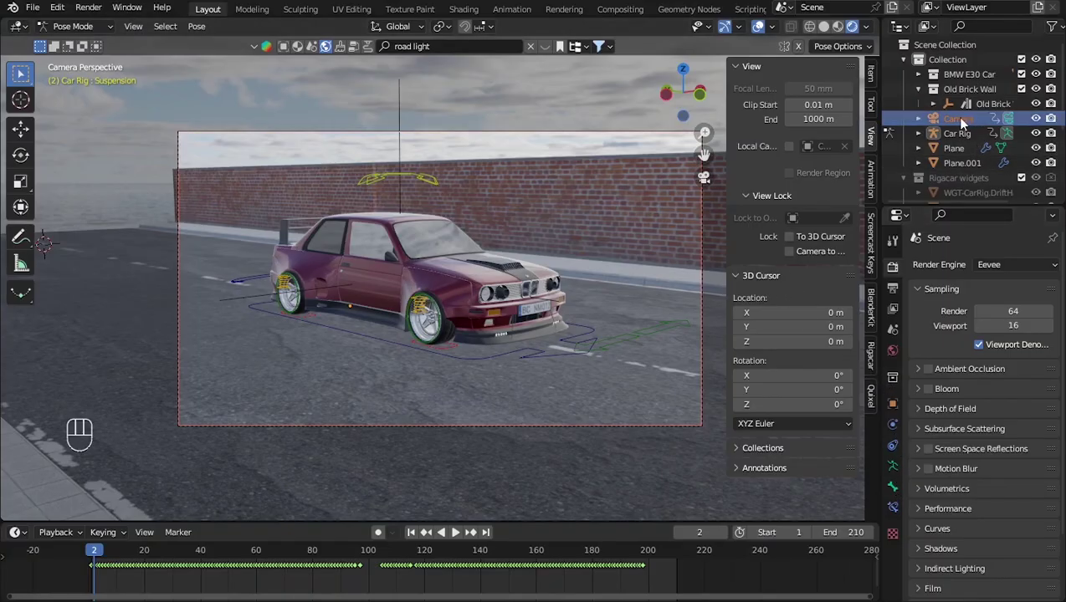
# Switch from Pose Mode to Object Mode and make the Camera the active object.
pyautogui.click(94, 27)
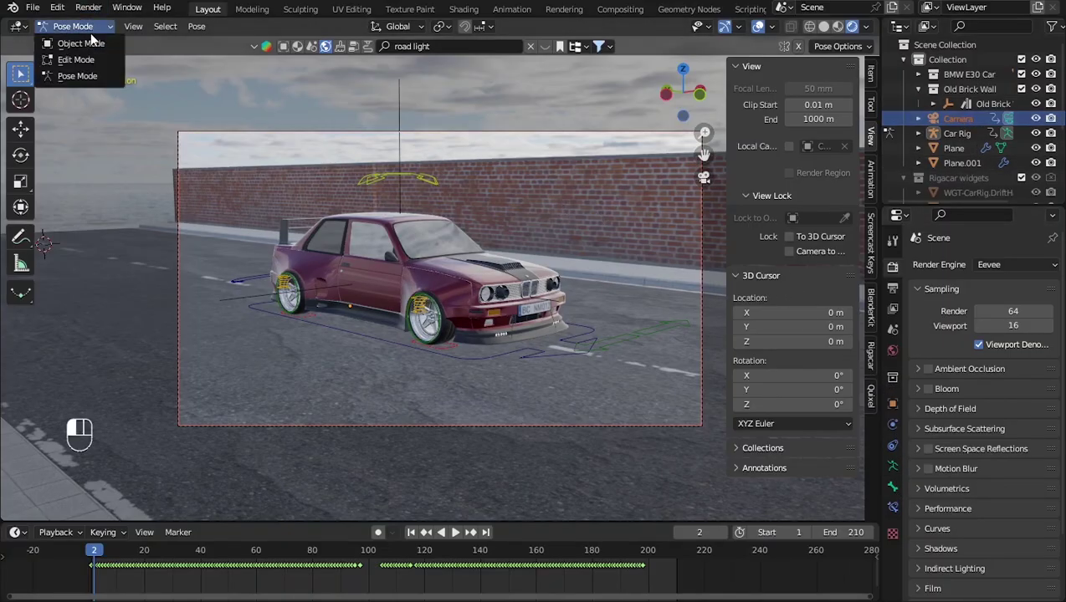
pyautogui.click(90, 41)
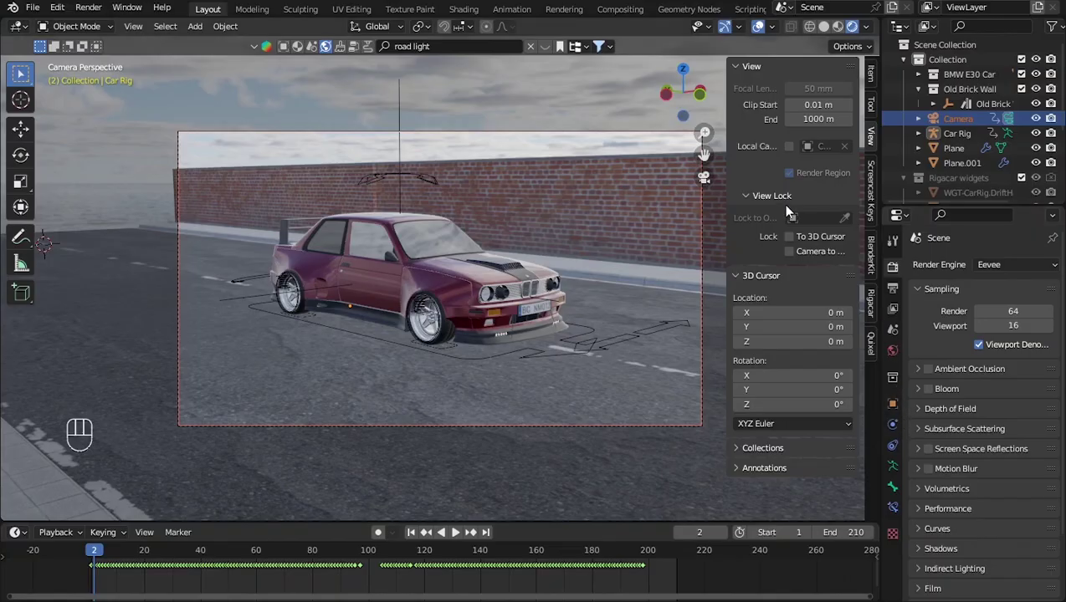
pyautogui.click(534, 424)
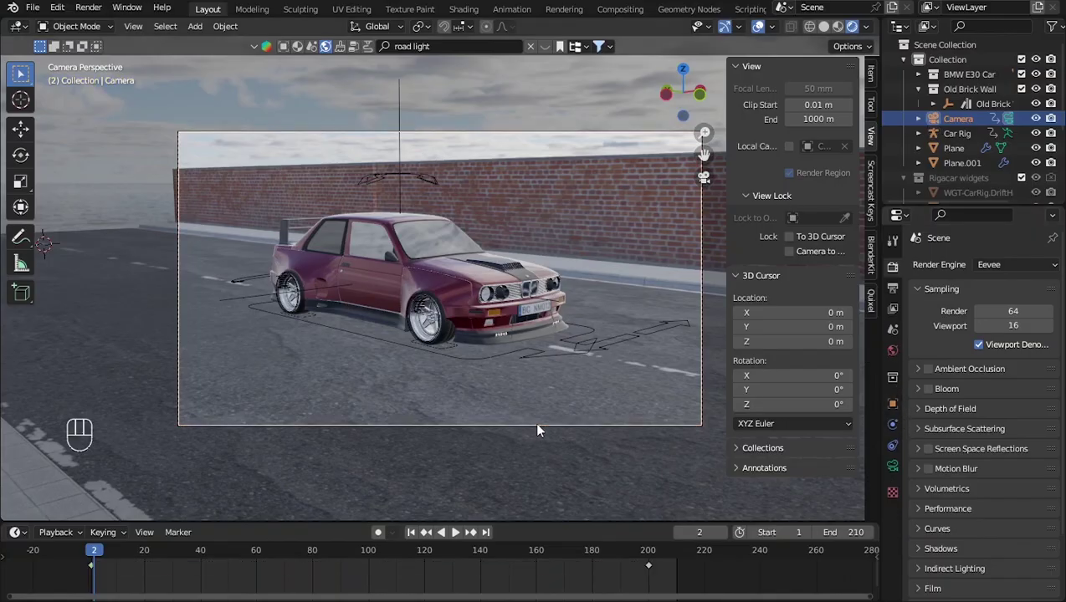
# Set the camera's Passepartout to 1.000 in its Viewport Display settings, and hide the viewport sidebar.
pyautogui.click(892, 466)
pyautogui.click(912, 531)
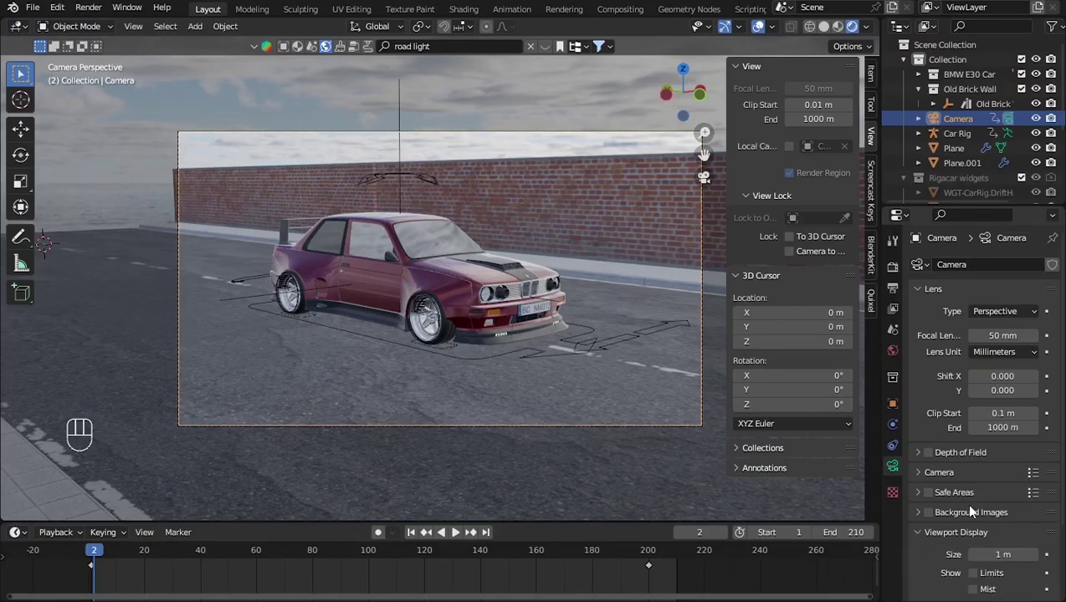
pyautogui.scroll(-3, 964, 502)
pyautogui.moveTo(996, 549); pyautogui.dragTo(1037, 548)
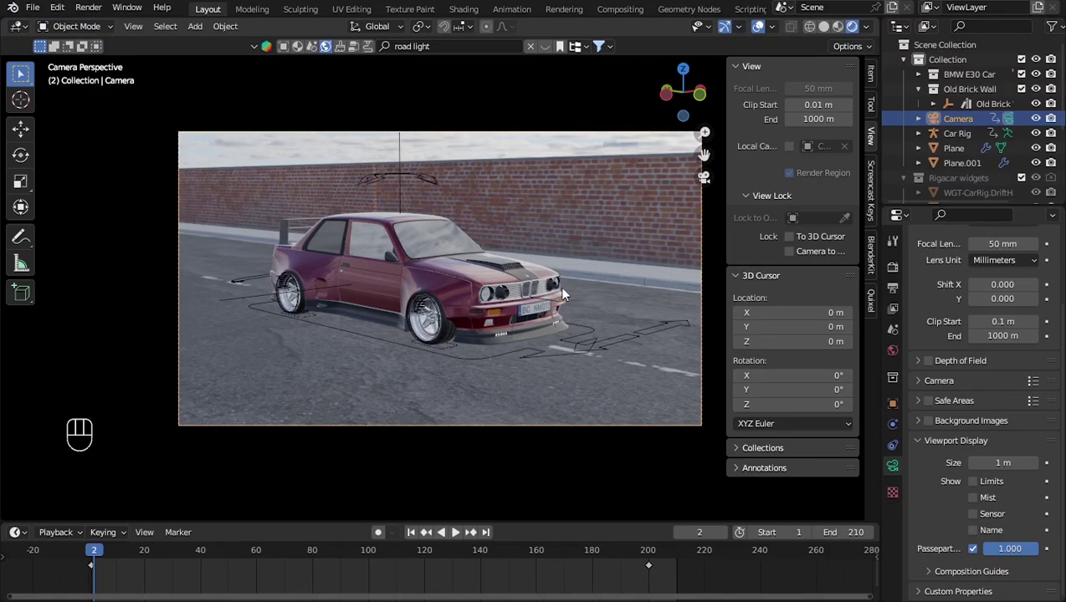
pyautogui.press('n')
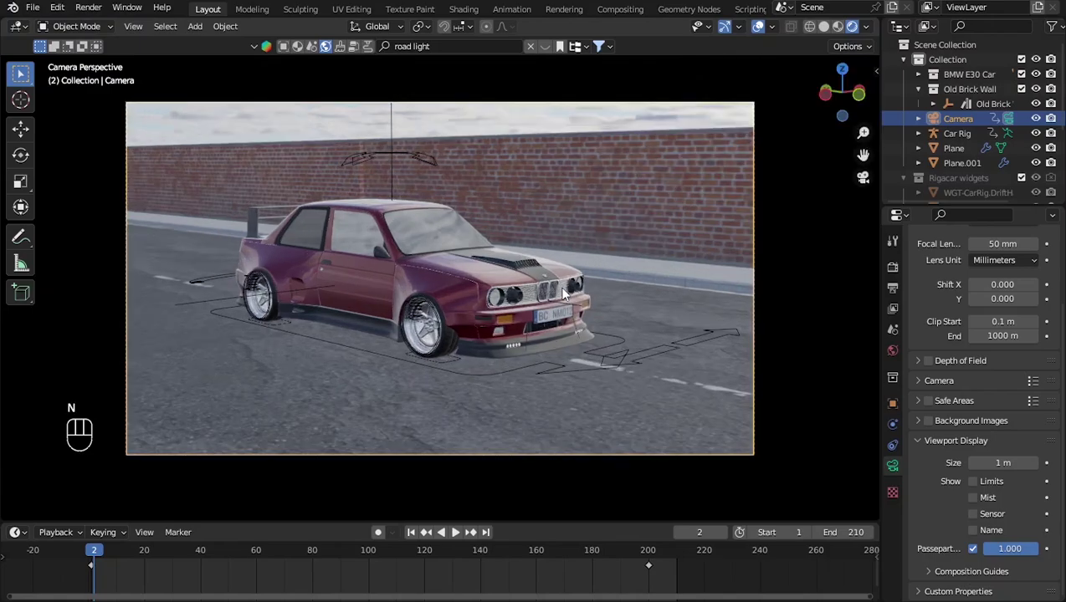
# Save the file and switch the viewport to Material Preview shading.
pyautogui.press('ctrl')
pyautogui.hotkey('ctrl', 's')
pyautogui.click(837, 25)
pyautogui.scroll(2, 1000, 278)
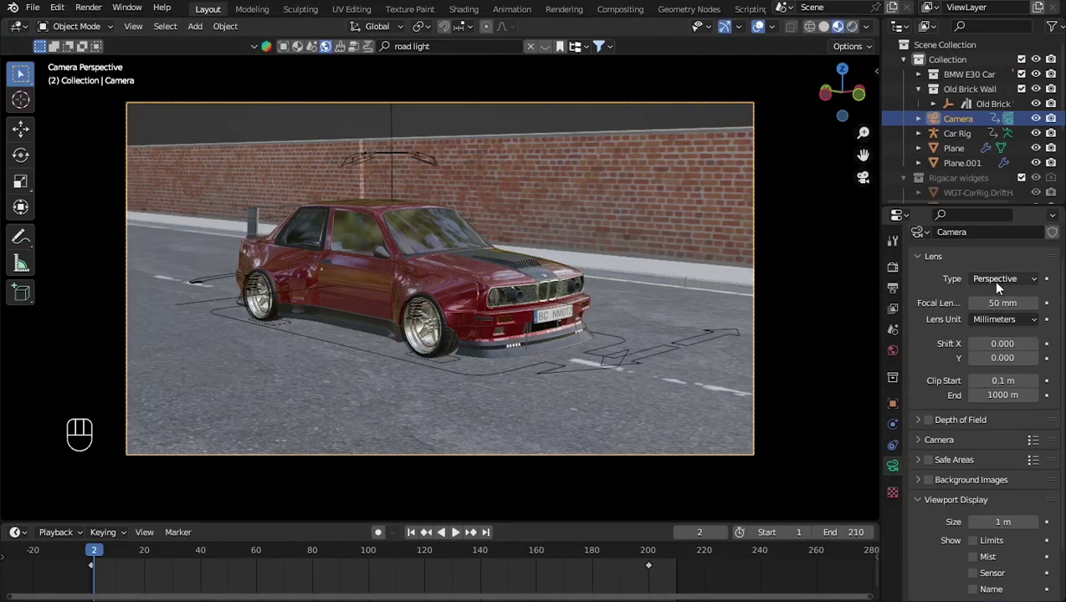
# Set the scene's render engine to Cycles.
pyautogui.scroll(1, 989, 280)
pyautogui.click(897, 266)
pyautogui.click(992, 264)
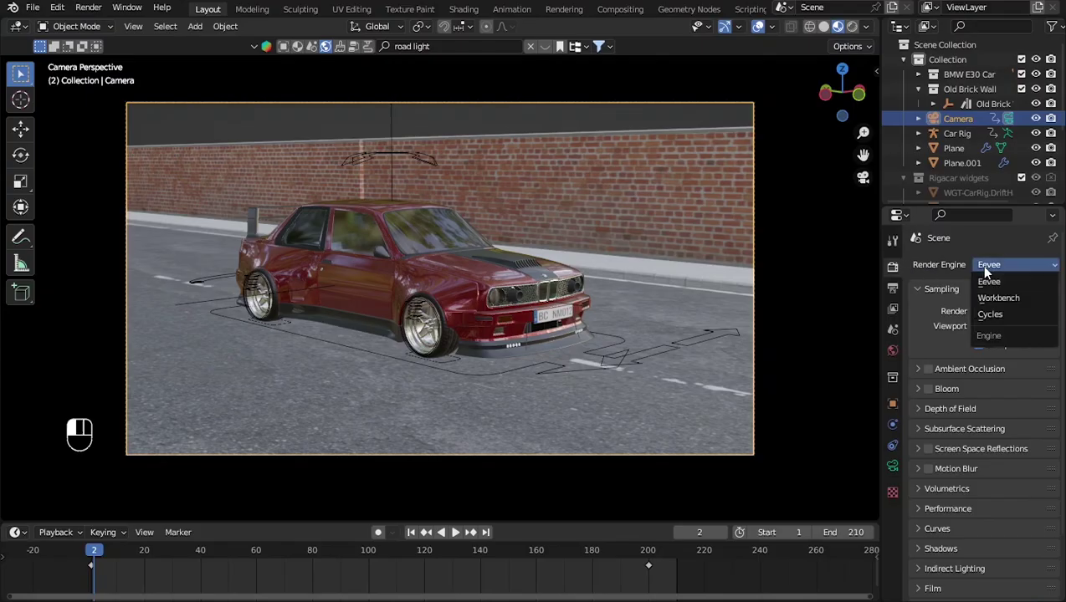
pyautogui.click(991, 319)
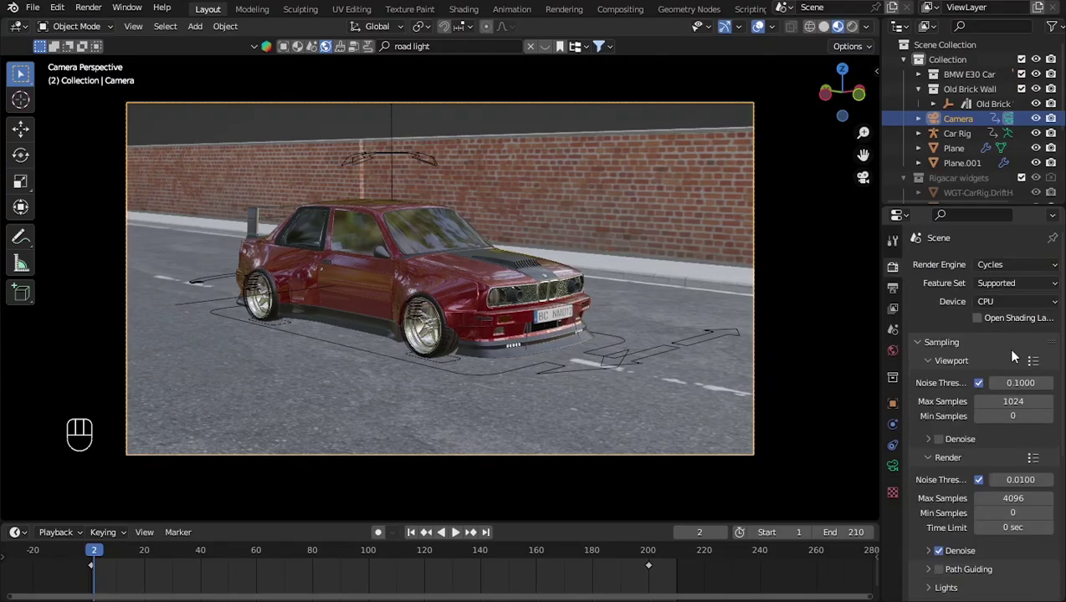
# Set the Cycles max samples to 100 for both the viewport and the final render.
pyautogui.click(1012, 402)
pyautogui.write('100')
pyautogui.press('Return')
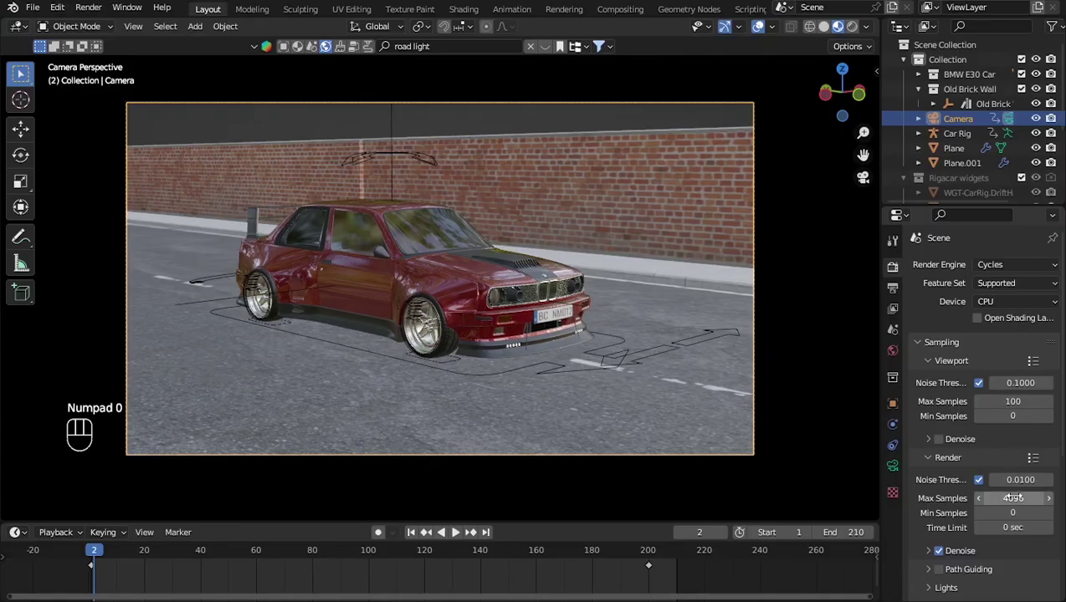
pyautogui.click(1013, 498)
pyautogui.write('100')
pyautogui.press('Return')
# Enable Motion Blur for the render with its position kept at Center on Frame, and collapse its settings.
pyautogui.scroll(-6, 1013, 458)
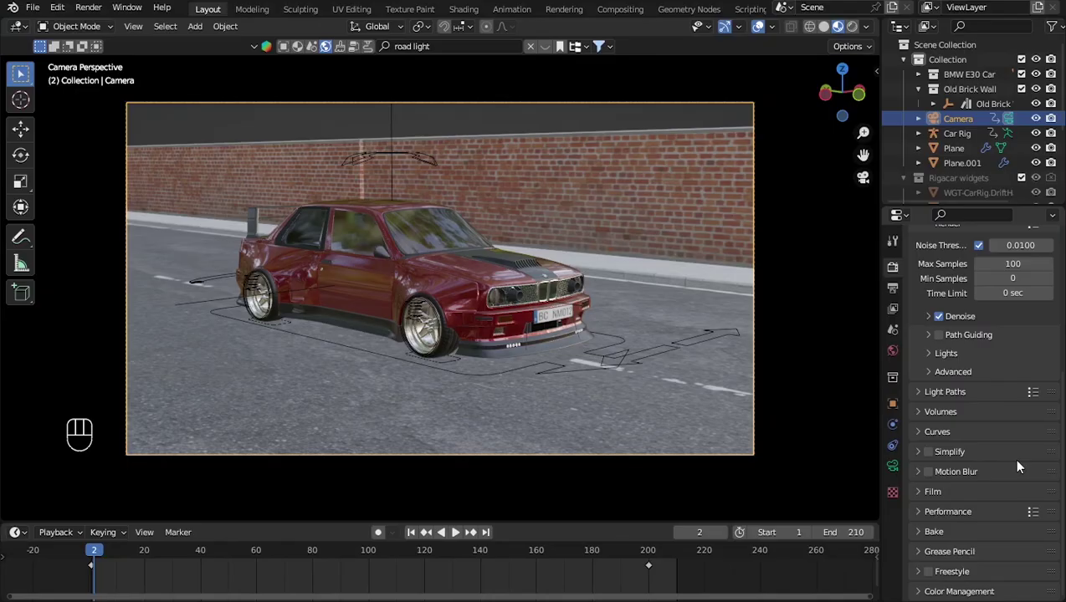
pyautogui.click(927, 474)
pyautogui.click(916, 471)
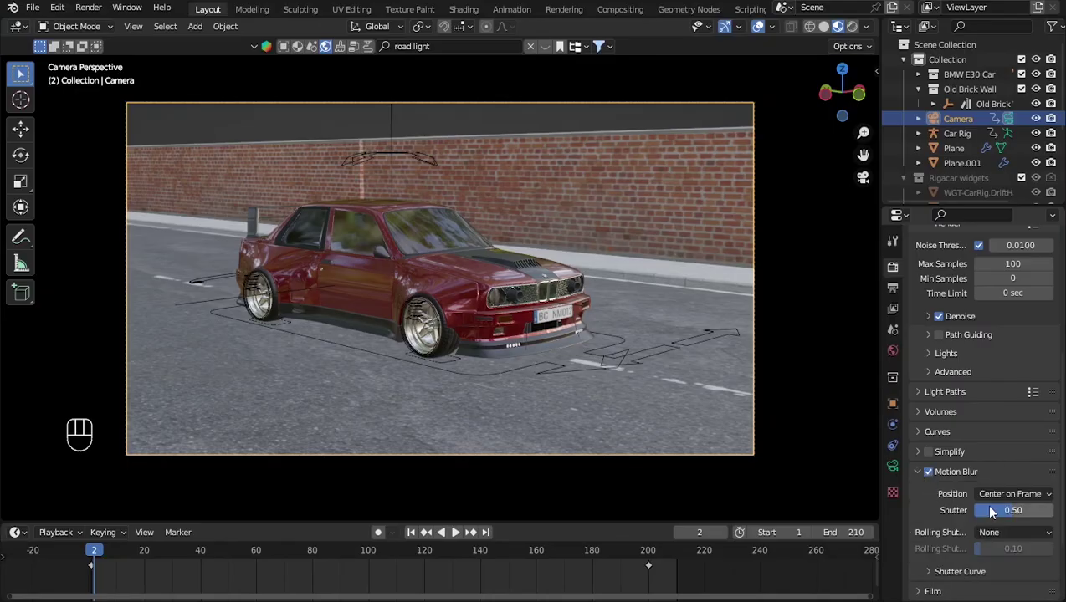
pyautogui.scroll(-2, 985, 504)
pyautogui.click(998, 438)
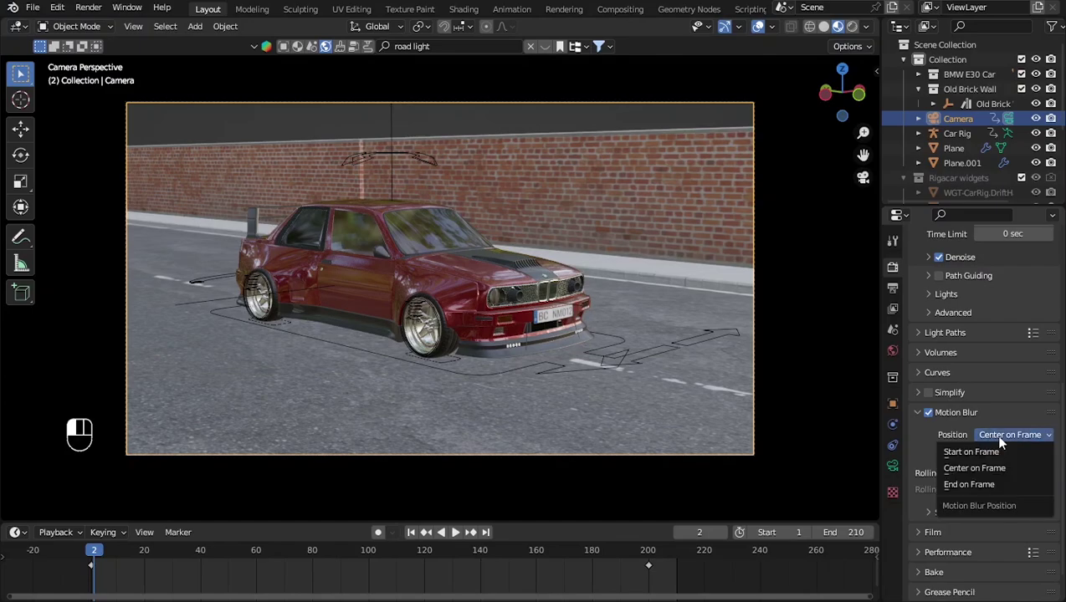
pyautogui.click(999, 438)
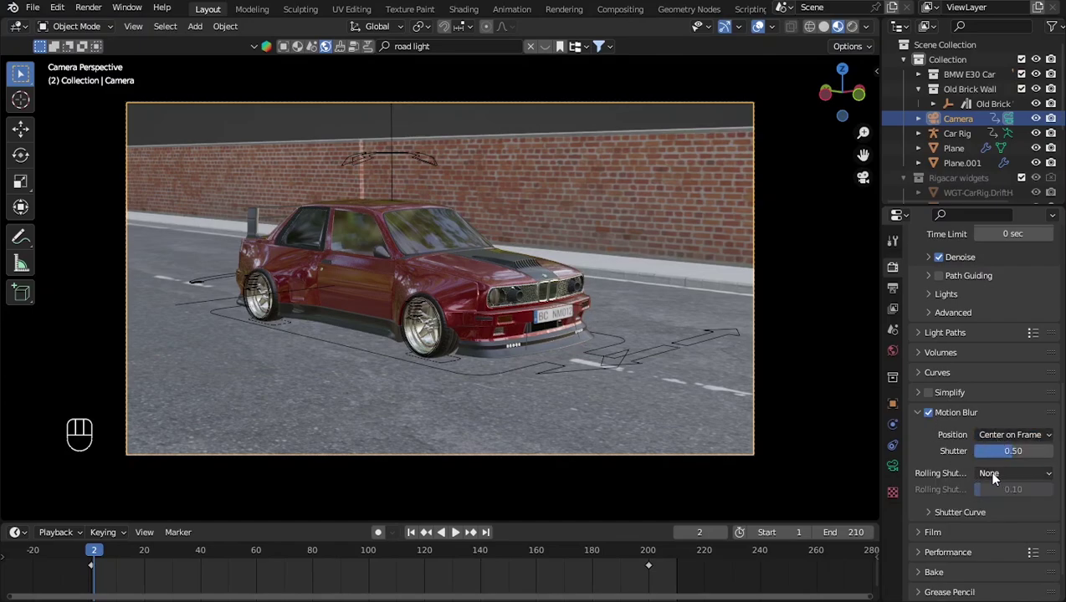
pyautogui.click(993, 474)
pyautogui.click(987, 487)
pyautogui.click(917, 413)
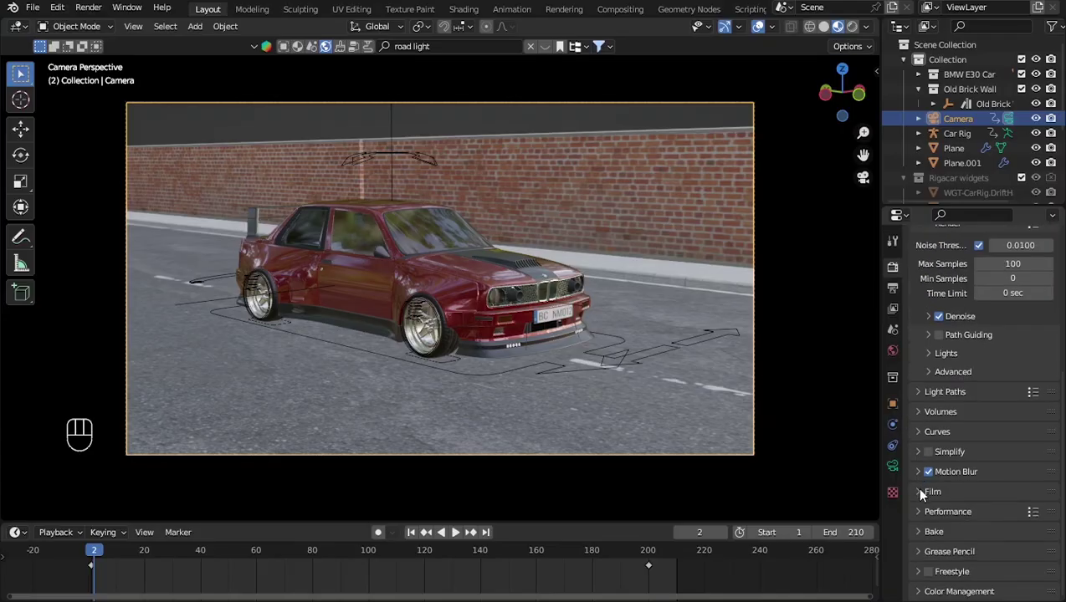
# Open the camera's data settings and collapse the Depth of Field section.
pyautogui.click(894, 467)
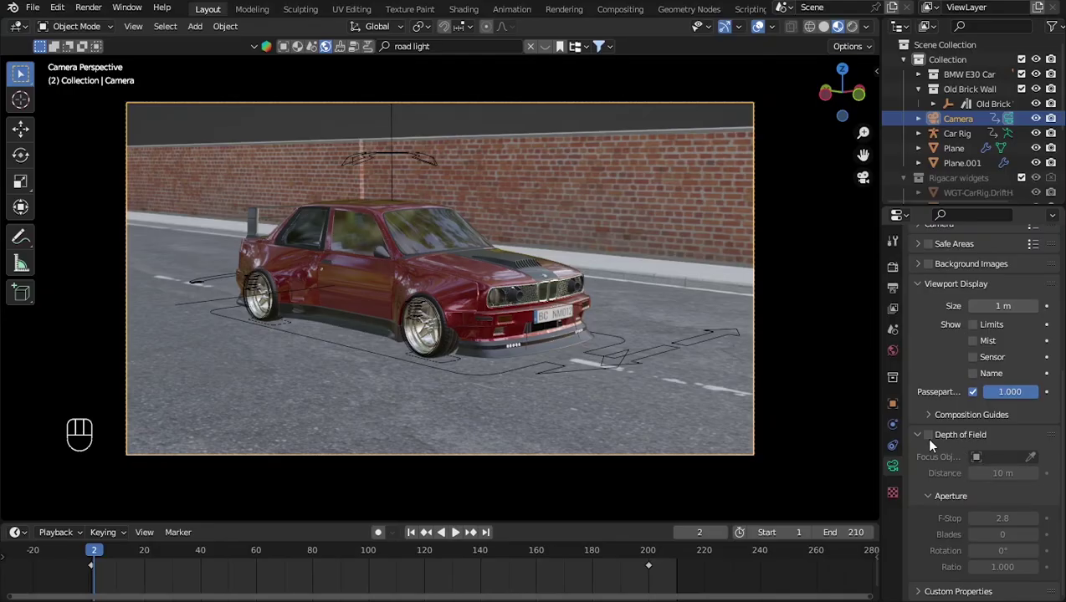
pyautogui.click(920, 435)
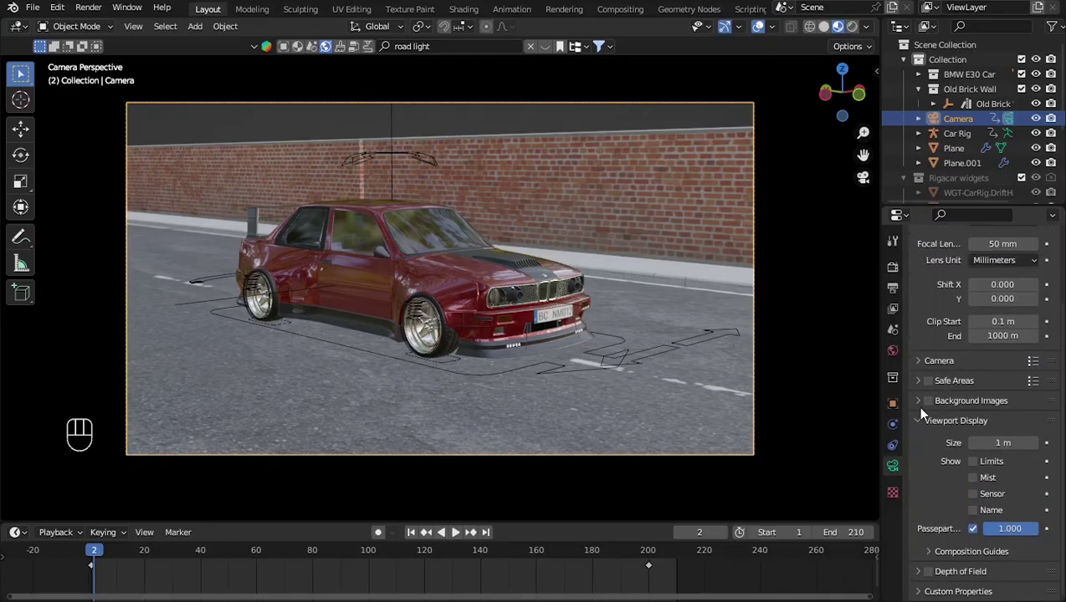
pyautogui.click(920, 381)
pyautogui.click(918, 378)
pyautogui.scroll(3, 918, 373)
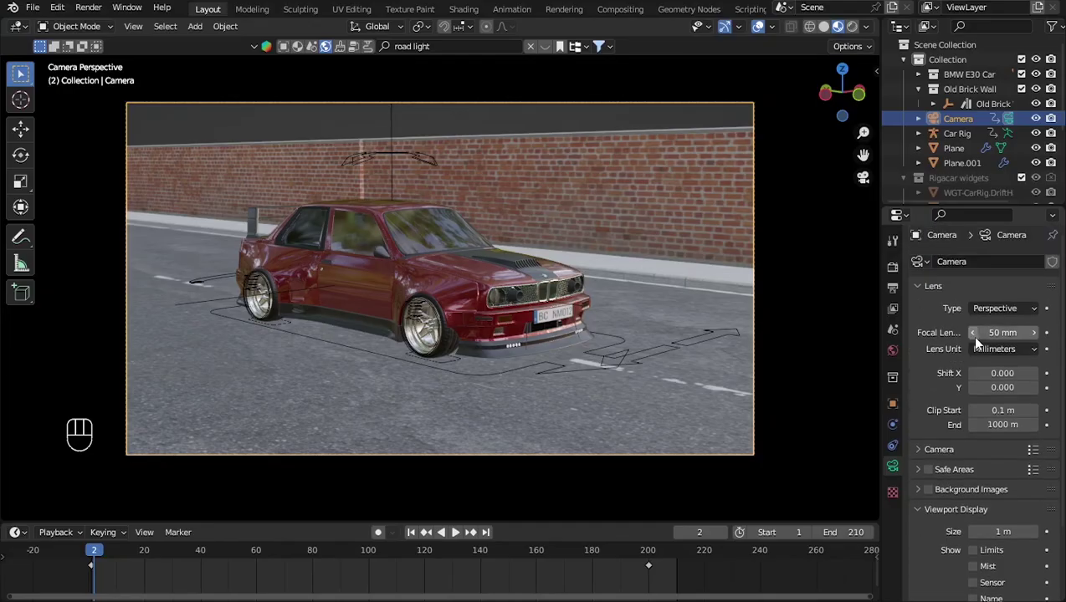
# Try a longer focal length for the camera and return it to 50 mm.
pyautogui.moveTo(975, 333)
pyautogui.mouseDown()
pyautogui.moveTo(1008, 333)
pyautogui.moveTo(995, 334)
pyautogui.mouseUp()
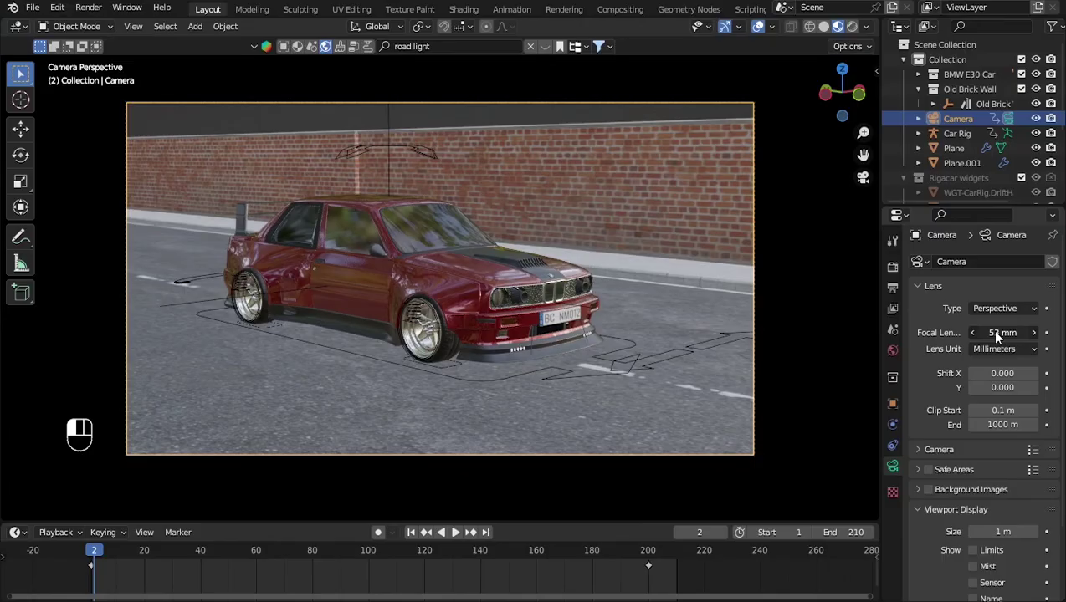
pyautogui.click(996, 333)
pyautogui.write('50')
pyautogui.press('Return')
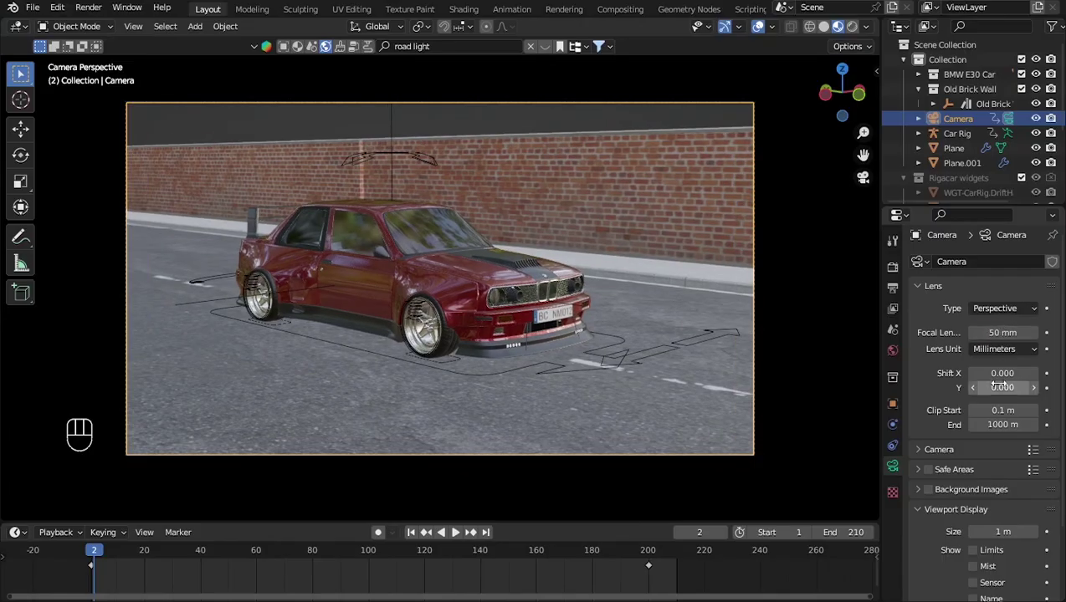
# Enable the camera's Depth of Field and pick the car's body as its focus object.
pyautogui.scroll(-3, 997, 385)
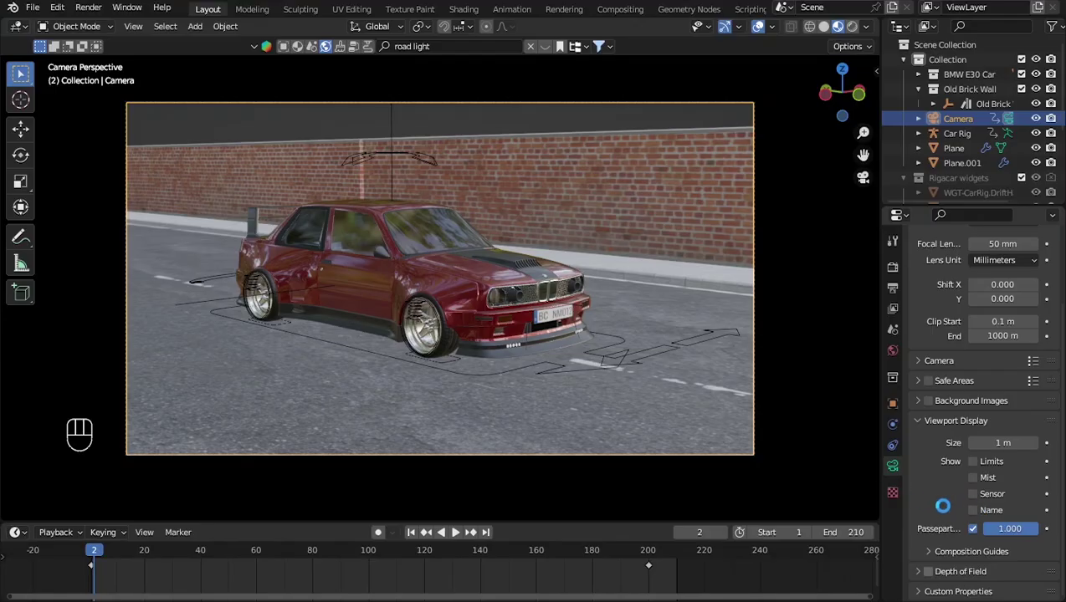
pyautogui.click(928, 572)
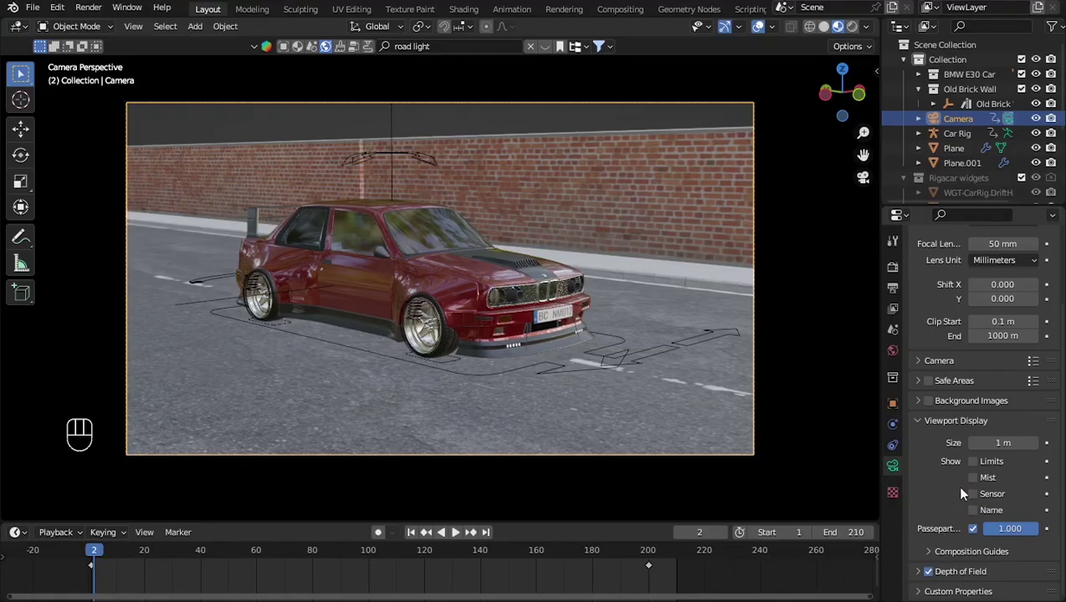
pyautogui.click(919, 572)
pyautogui.scroll(-1, 947, 494)
pyautogui.scroll(-3, 947, 495)
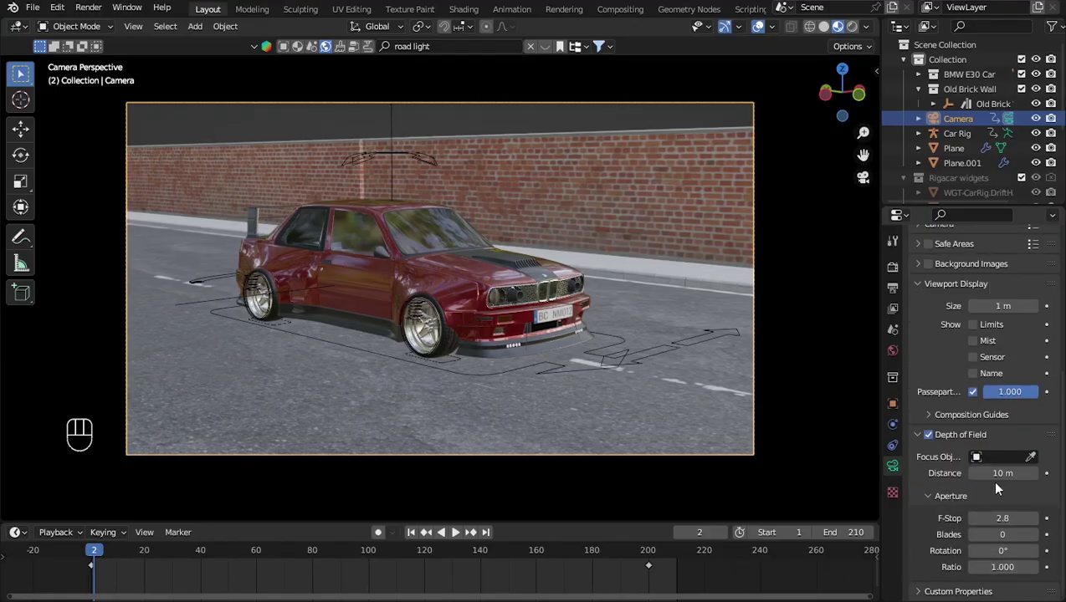
pyautogui.click(1030, 457)
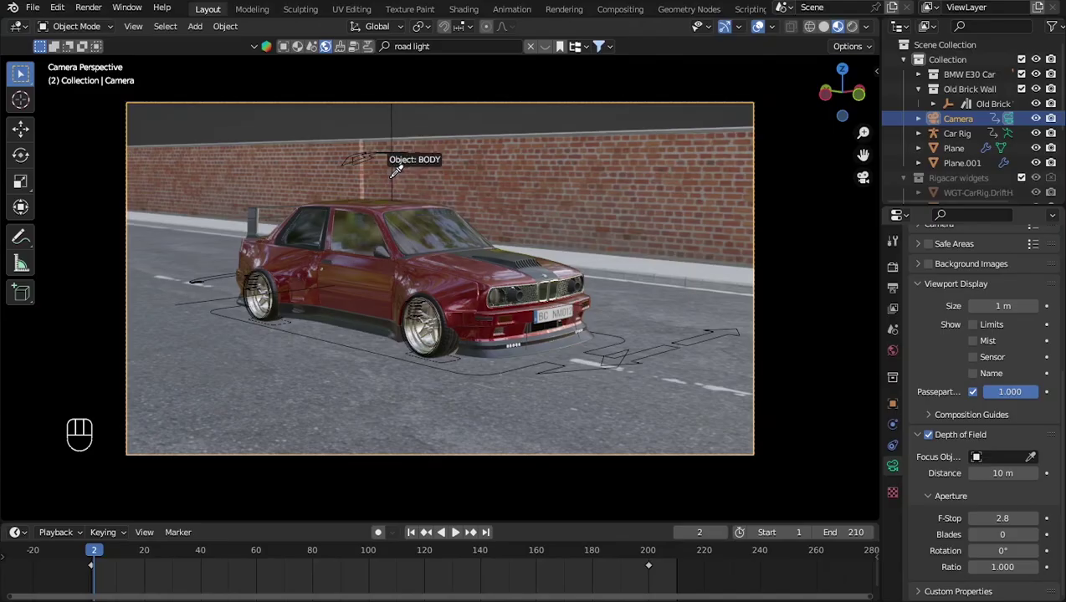
pyautogui.click(381, 227)
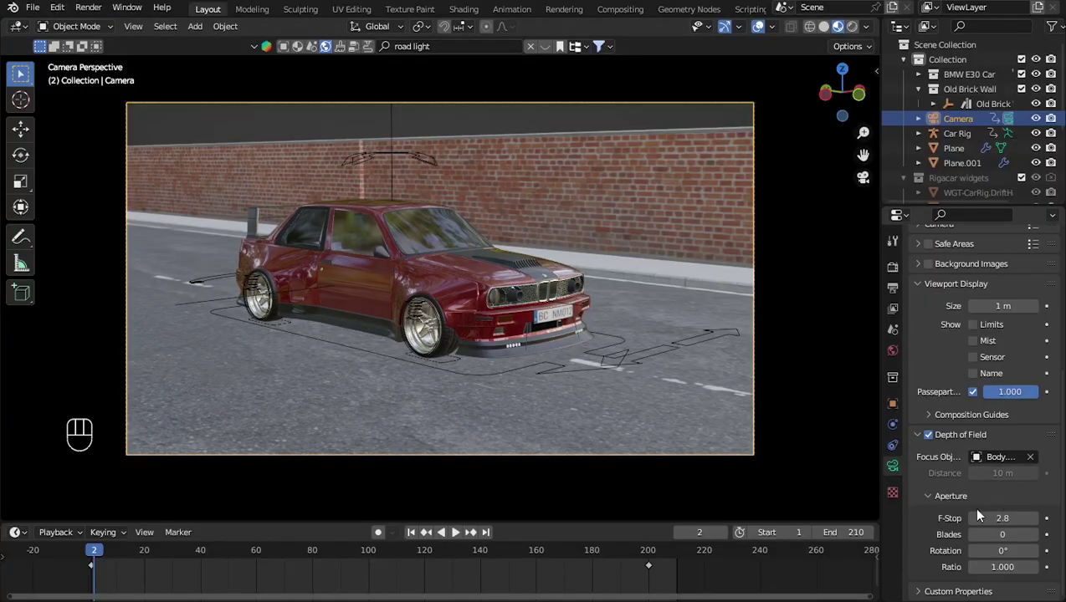
# Save the file and render a still image of frame 40.
pyautogui.scroll(3, 926, 285)
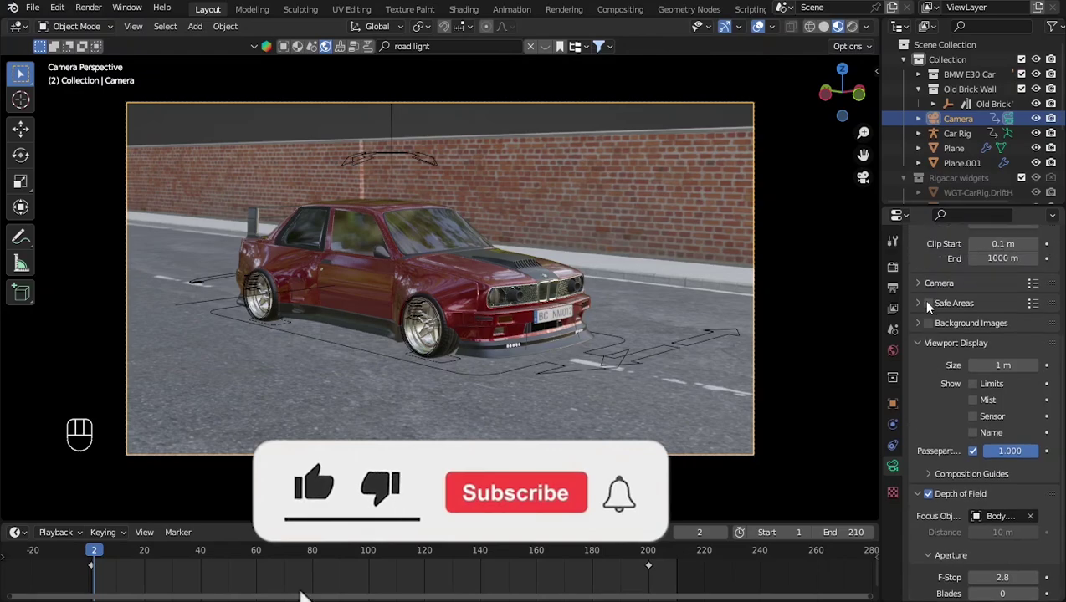
pyautogui.scroll(5, 926, 307)
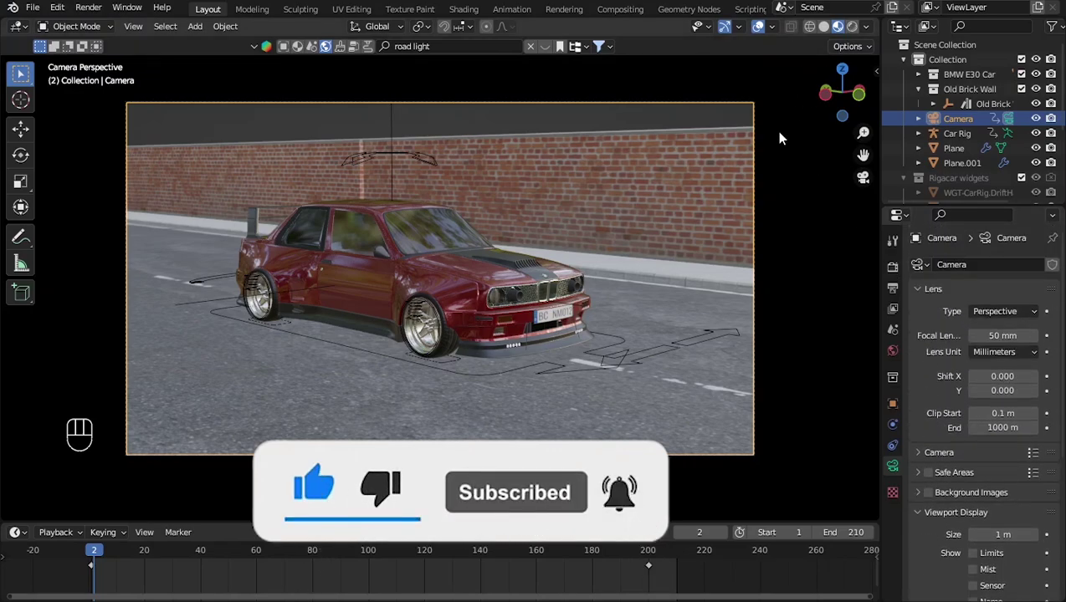
pyautogui.click(201, 552)
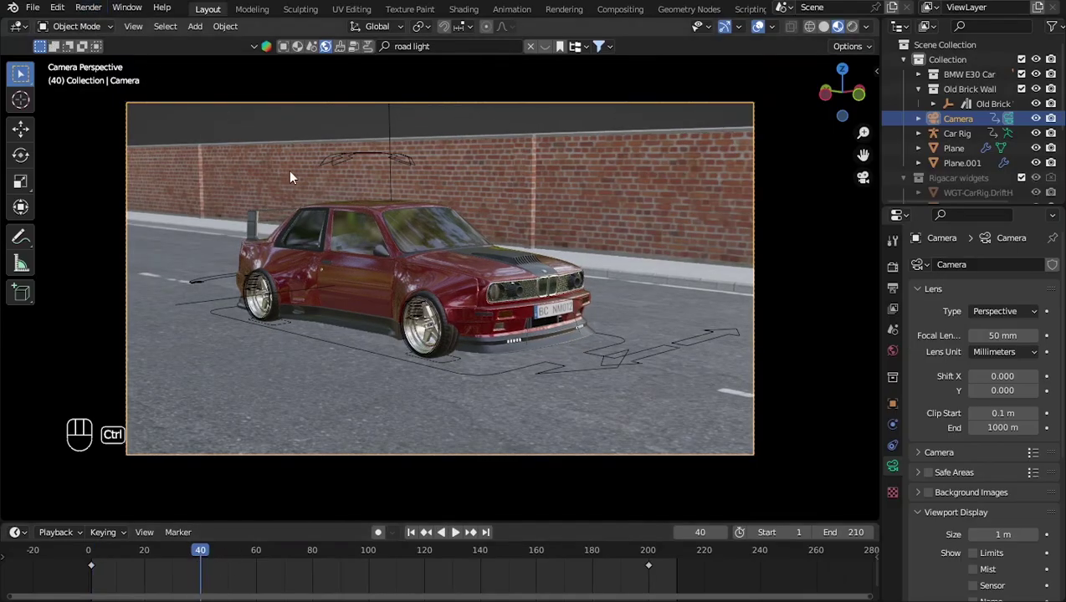
pyautogui.hotkey('ctrl', 's')
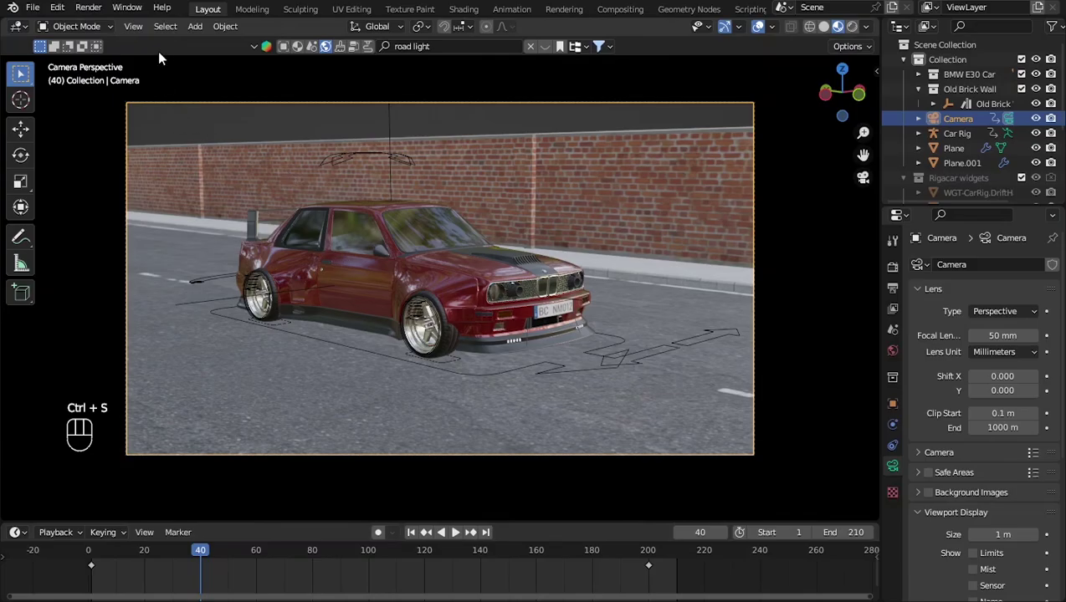
pyautogui.click(90, 8)
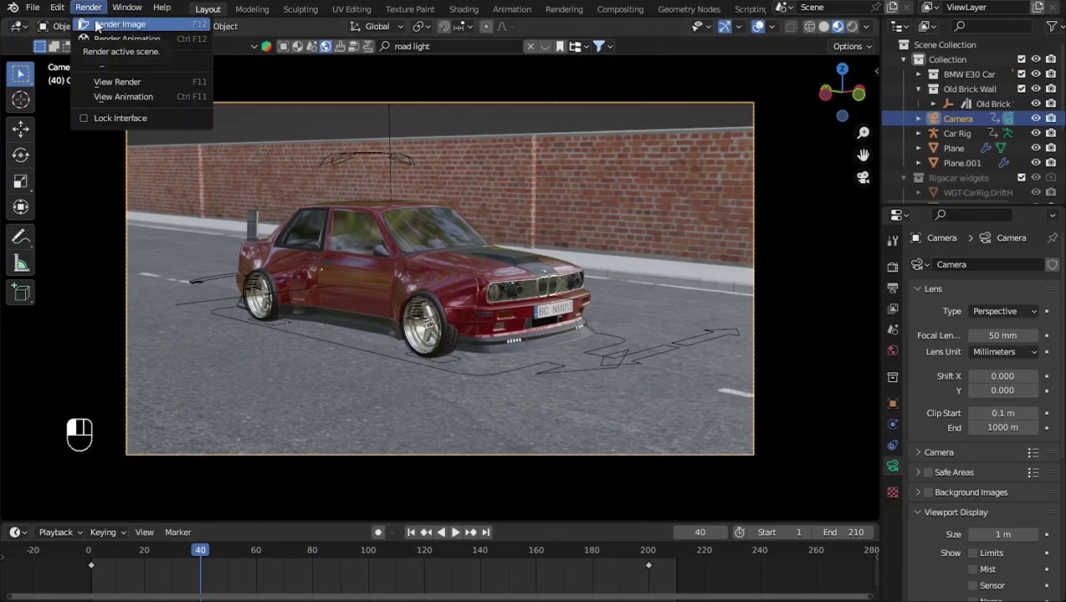
pyautogui.click(96, 24)
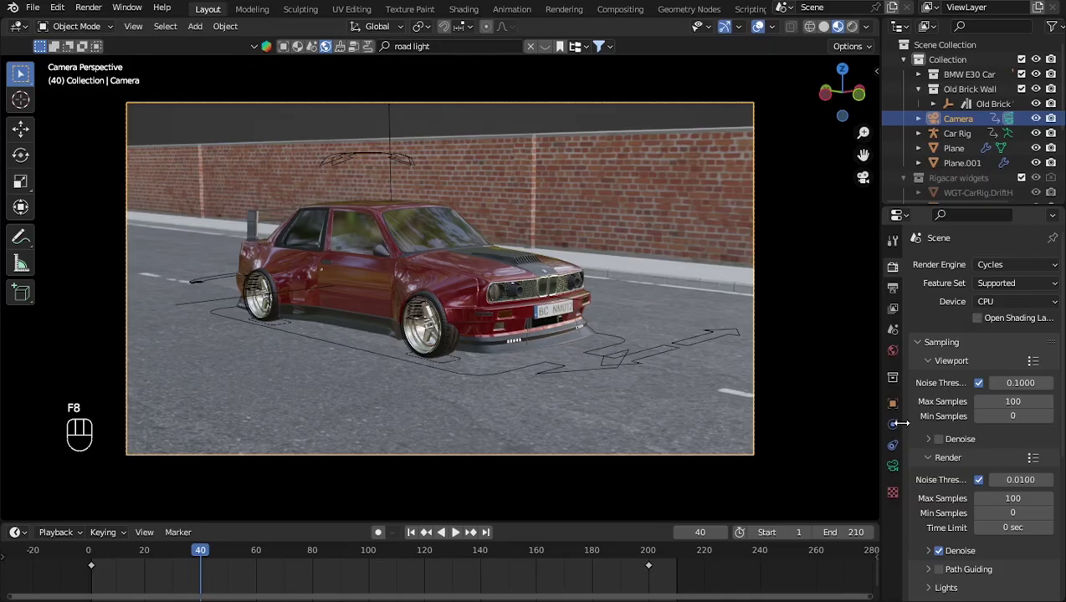
# Set the output frame rate to 30 fps.
pyautogui.click(891, 288)
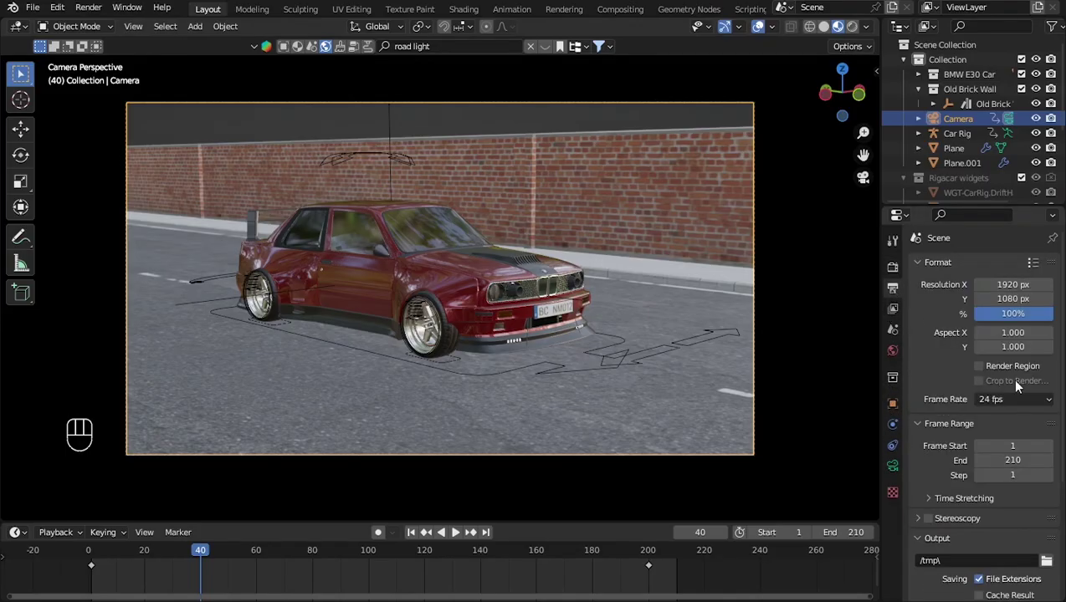
pyautogui.scroll(-1, 1012, 375)
pyautogui.click(1011, 369)
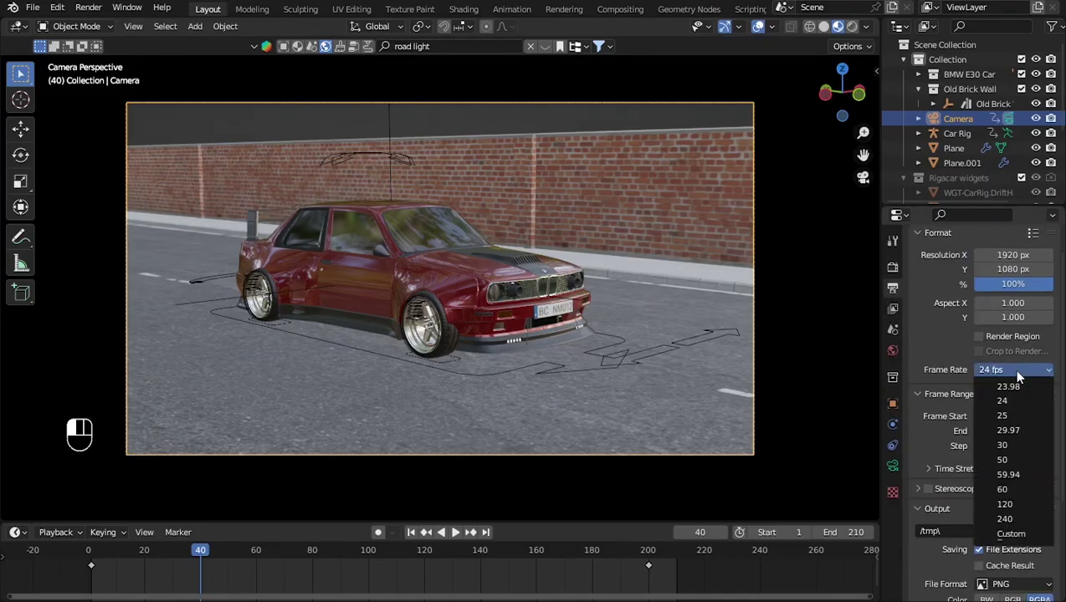
pyautogui.click(1010, 446)
# Browse for the render output location and open the Blender folder inside Projetc on the G: drive.
pyautogui.scroll(-4, 1011, 407)
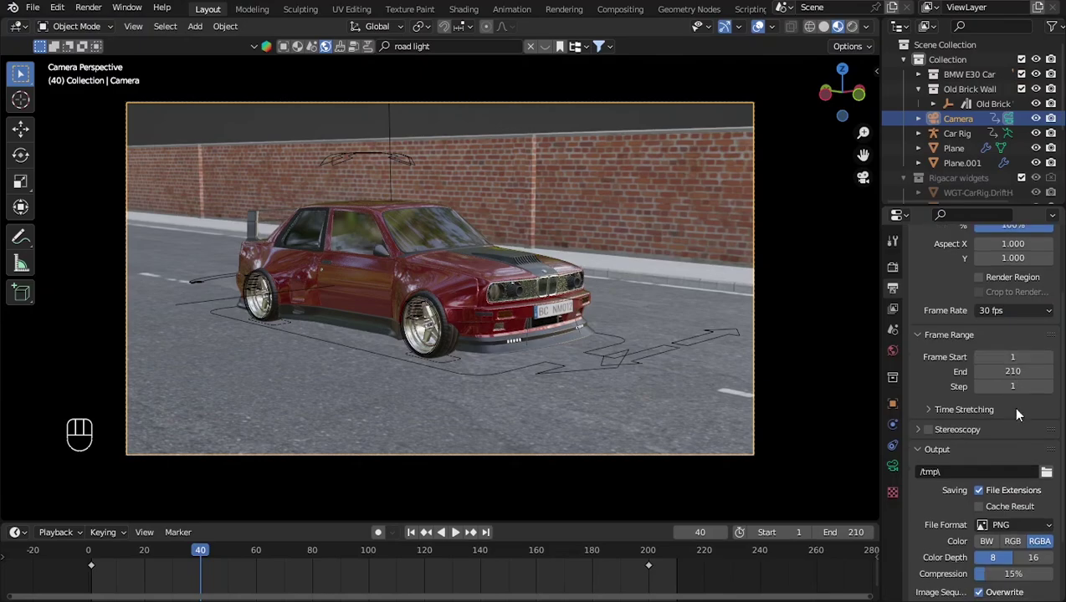
pyautogui.click(1046, 413)
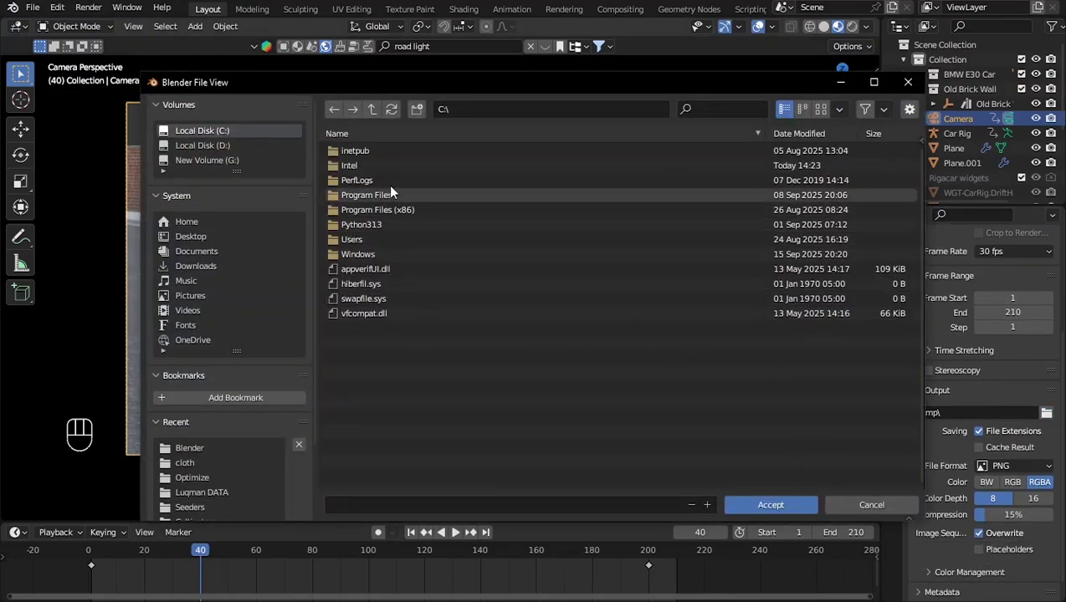
pyautogui.click(207, 161)
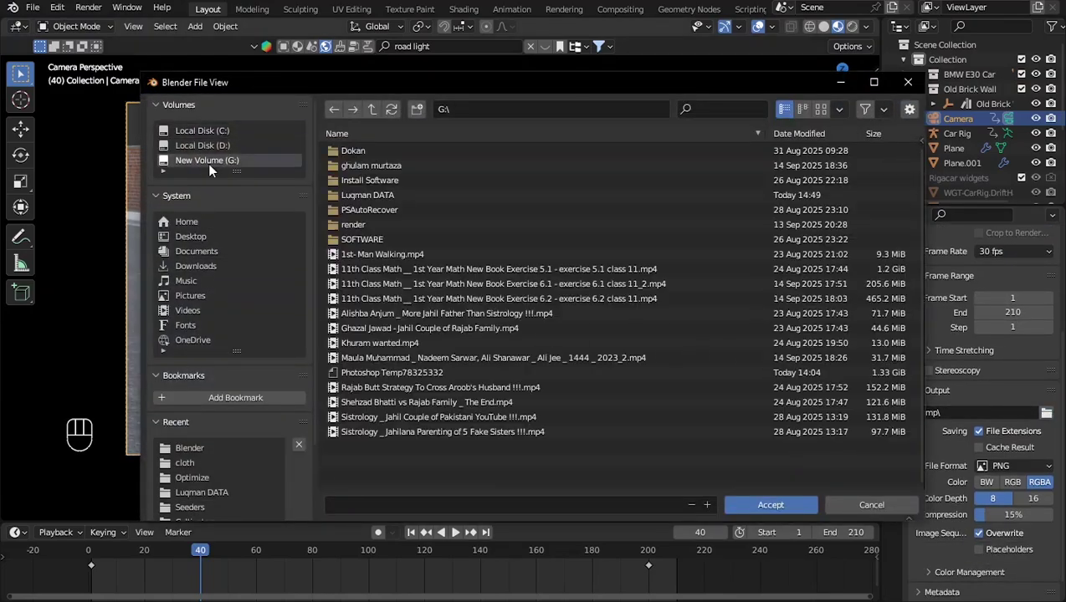
pyautogui.doubleClick(385, 196)
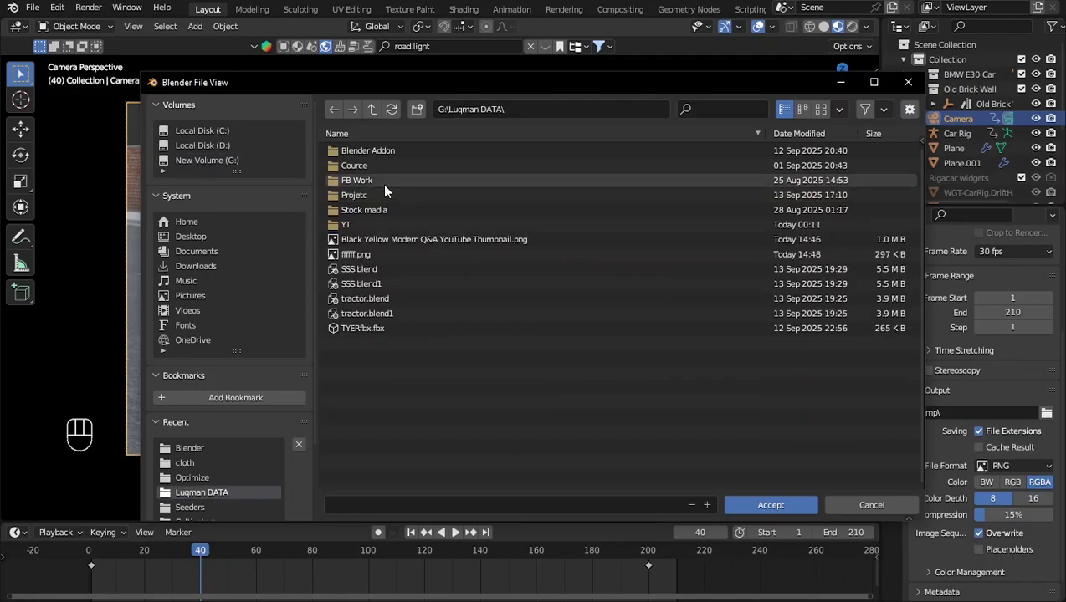
pyautogui.click(381, 194)
pyautogui.doubleClick(381, 193)
pyautogui.doubleClick(379, 172)
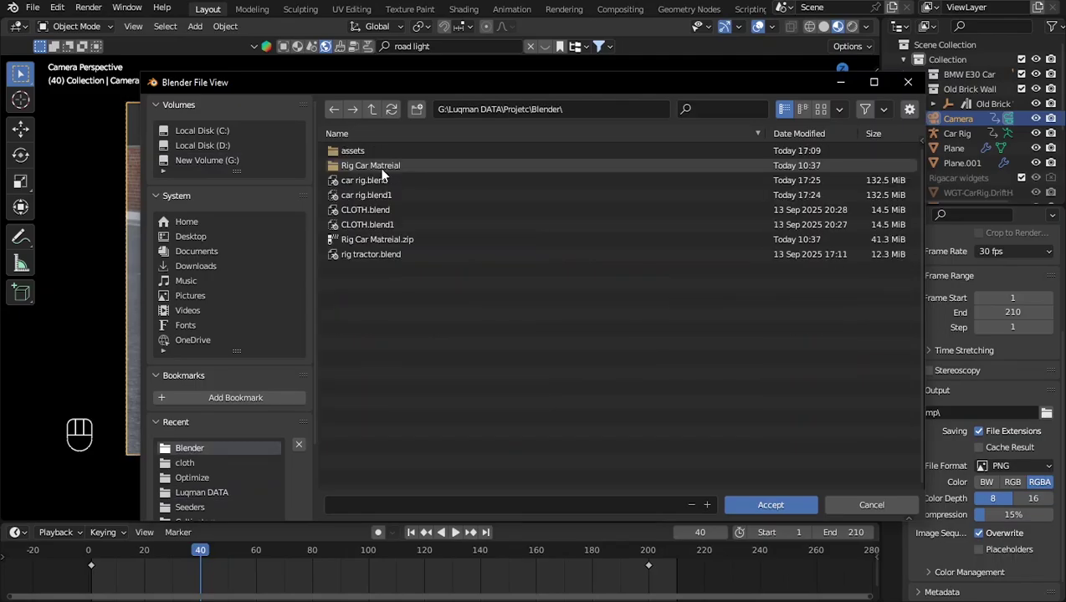
# Create a folder named Car render in the Blender folder and accept it as the render output path.
pyautogui.click(415, 110)
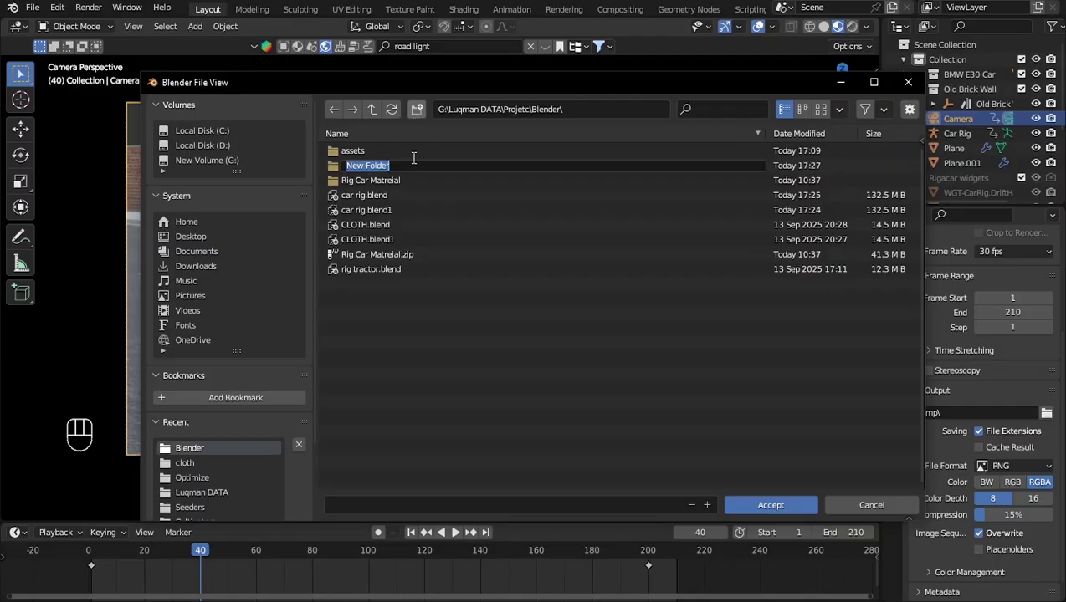
pyautogui.write('Car render')
pyautogui.press('Return')
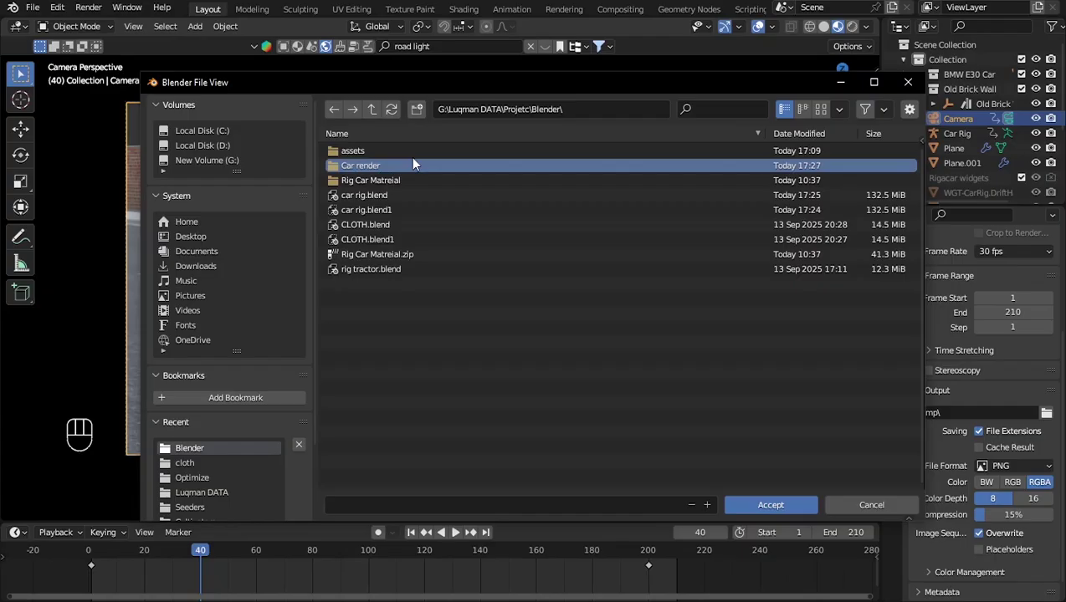
pyautogui.click(770, 505)
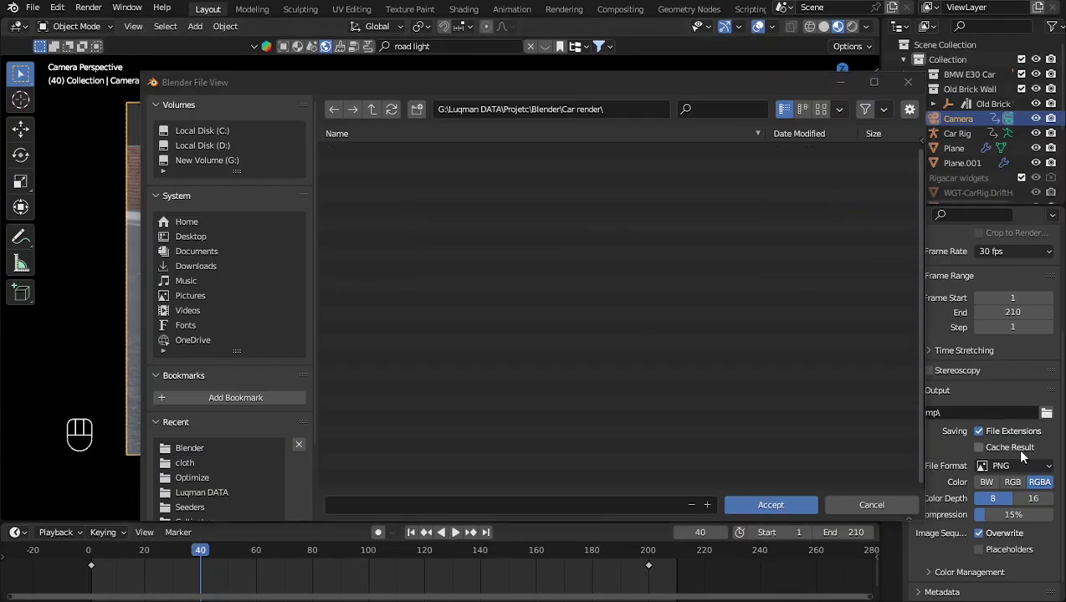
pyautogui.click(773, 505)
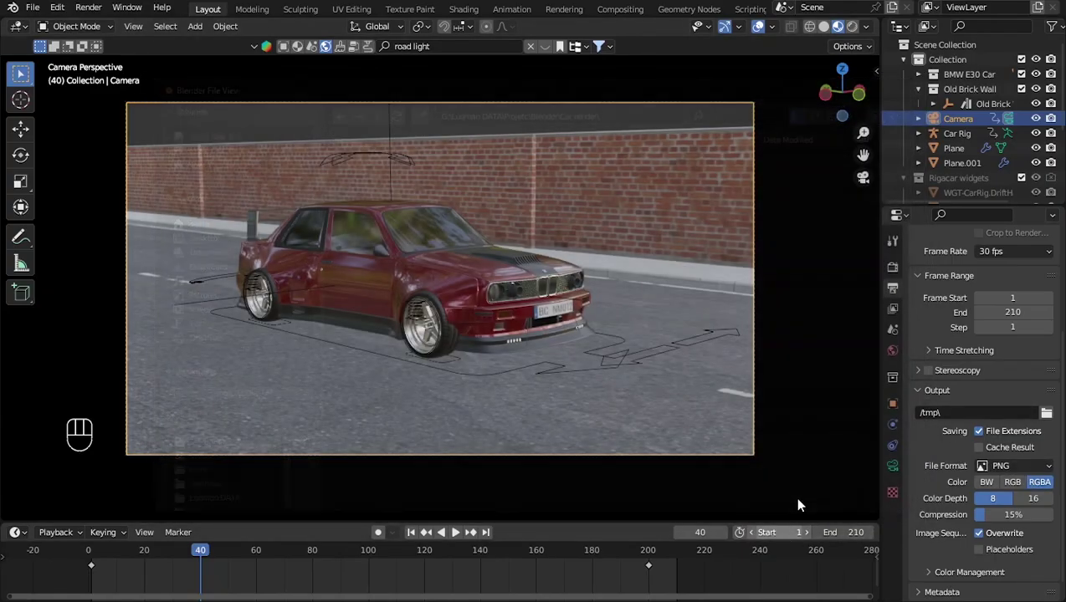
# Set the color depth of the PNG render output to 16.
pyautogui.scroll(-1, 1029, 485)
pyautogui.click(1034, 477)
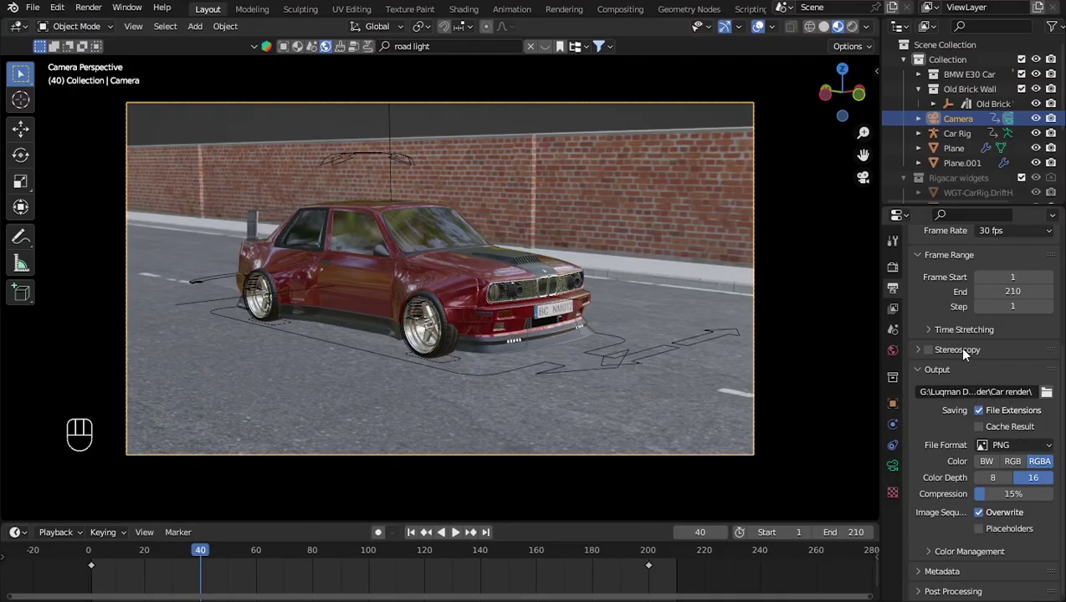
# Review the output's Color Management and Metadata settings along with the format, frame range and output options.
pyautogui.click(966, 554)
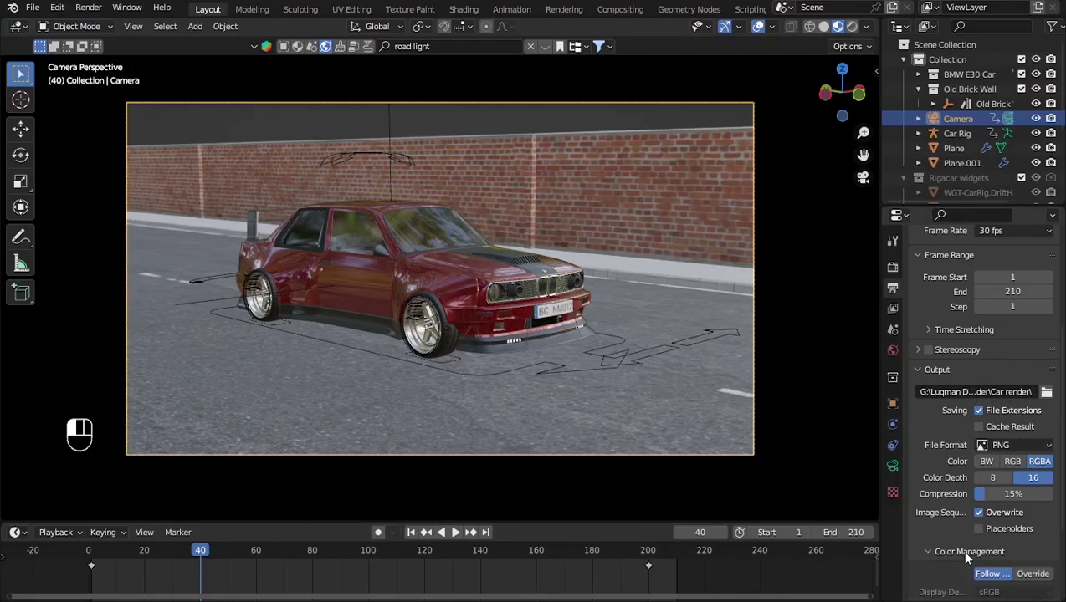
pyautogui.scroll(-3, 960, 549)
pyautogui.click(941, 440)
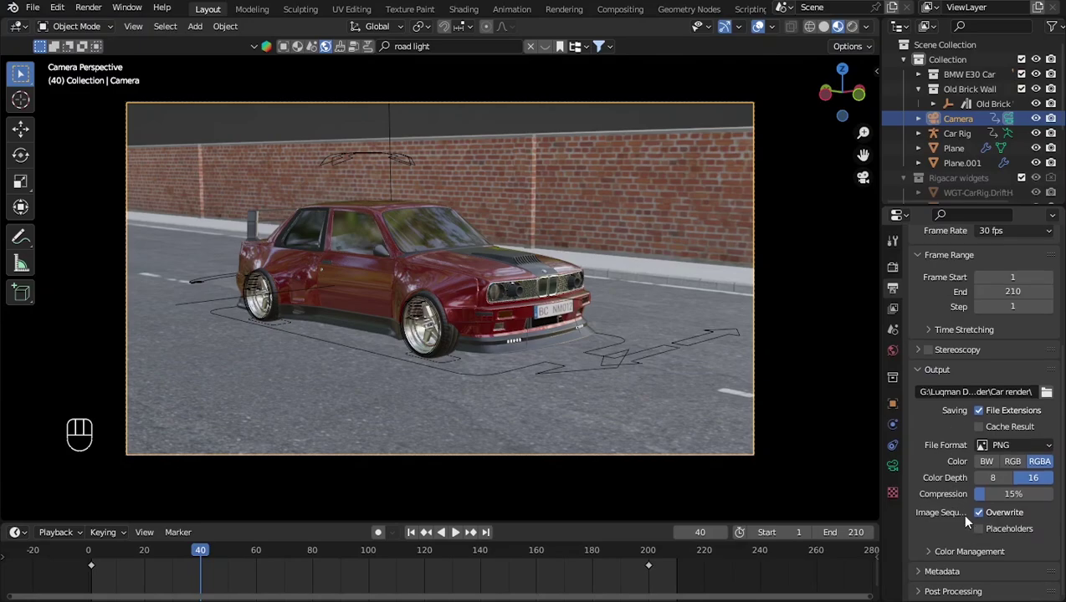
pyautogui.scroll(3, 961, 512)
pyautogui.scroll(-3, 961, 513)
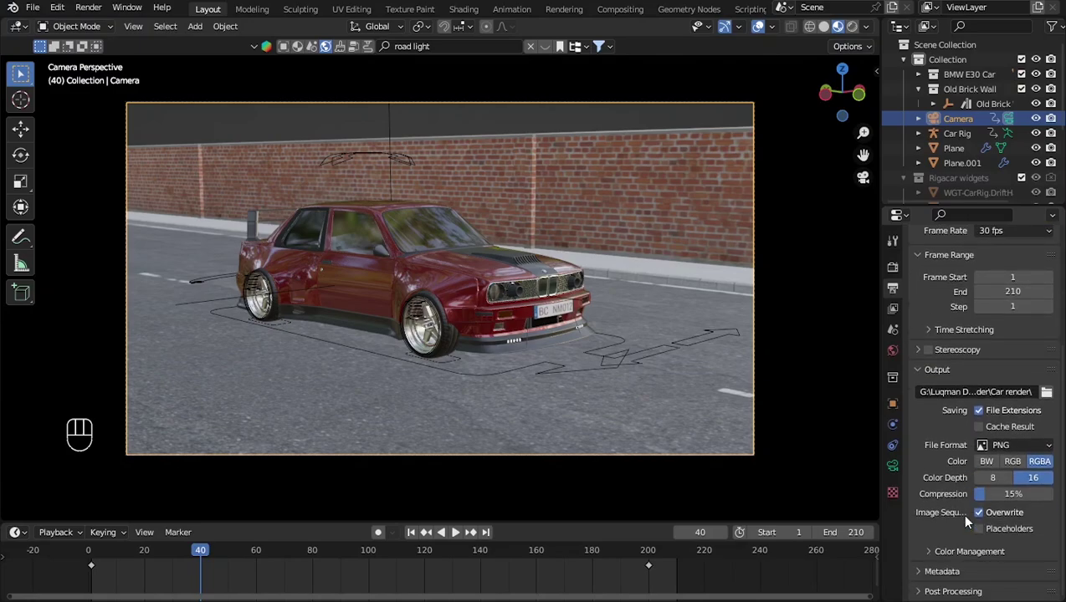
pyautogui.click(941, 571)
pyautogui.scroll(-4, 962, 554)
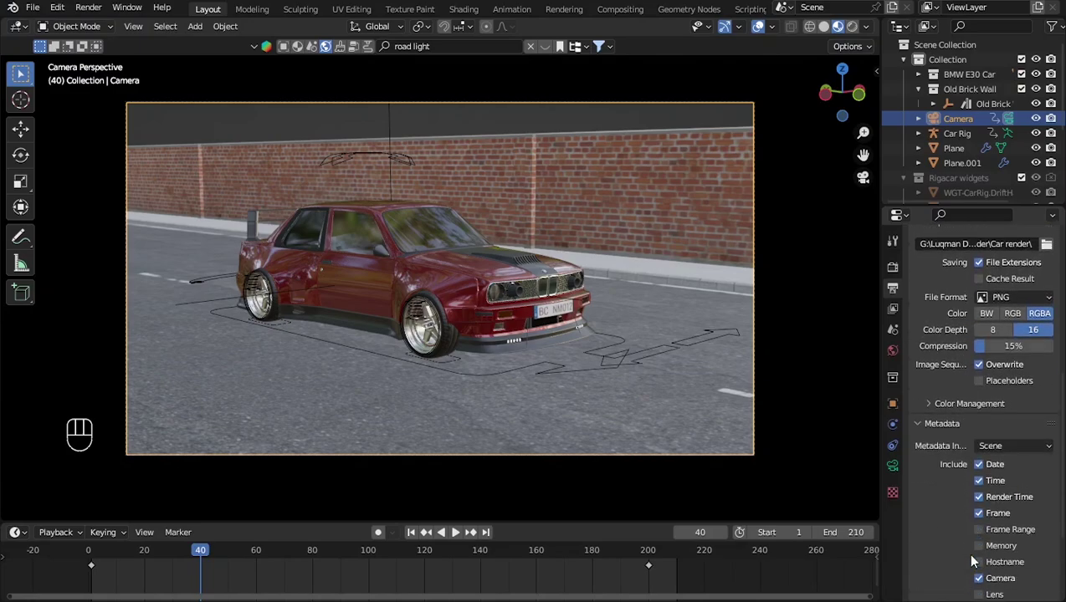
pyautogui.click(930, 424)
pyautogui.scroll(3, 933, 452)
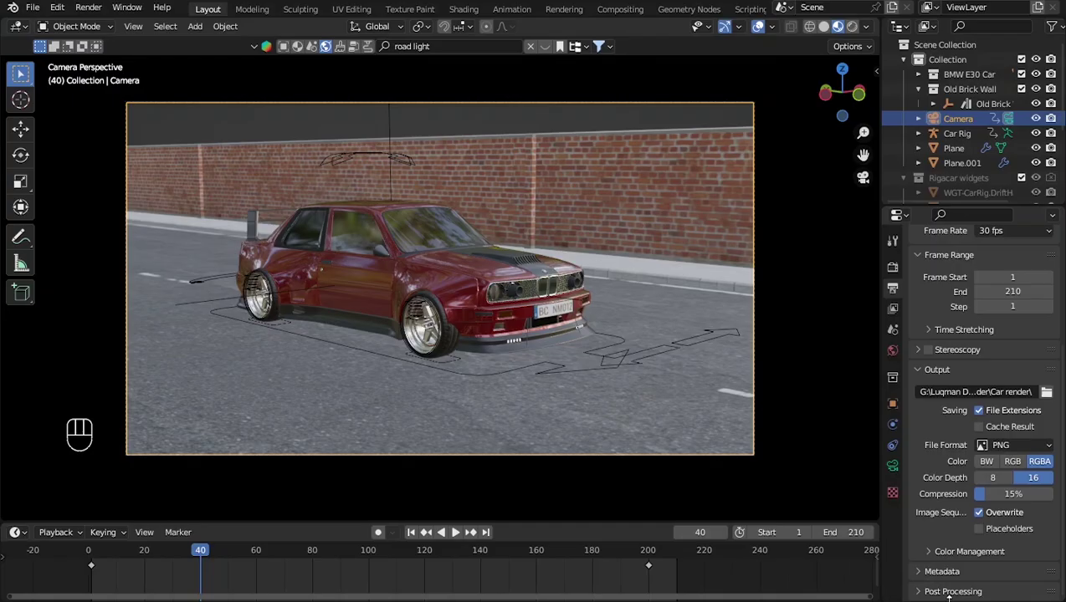
pyautogui.click(943, 552)
pyautogui.click(944, 552)
pyautogui.scroll(3, 947, 541)
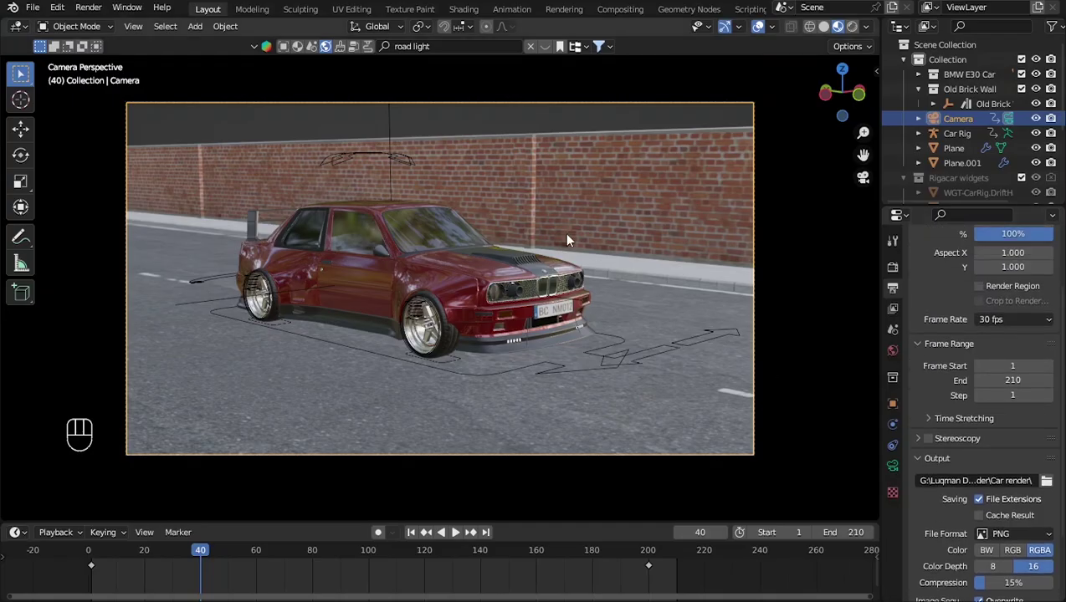
pyautogui.scroll(-3, 1002, 481)
pyautogui.scroll(5, 1004, 478)
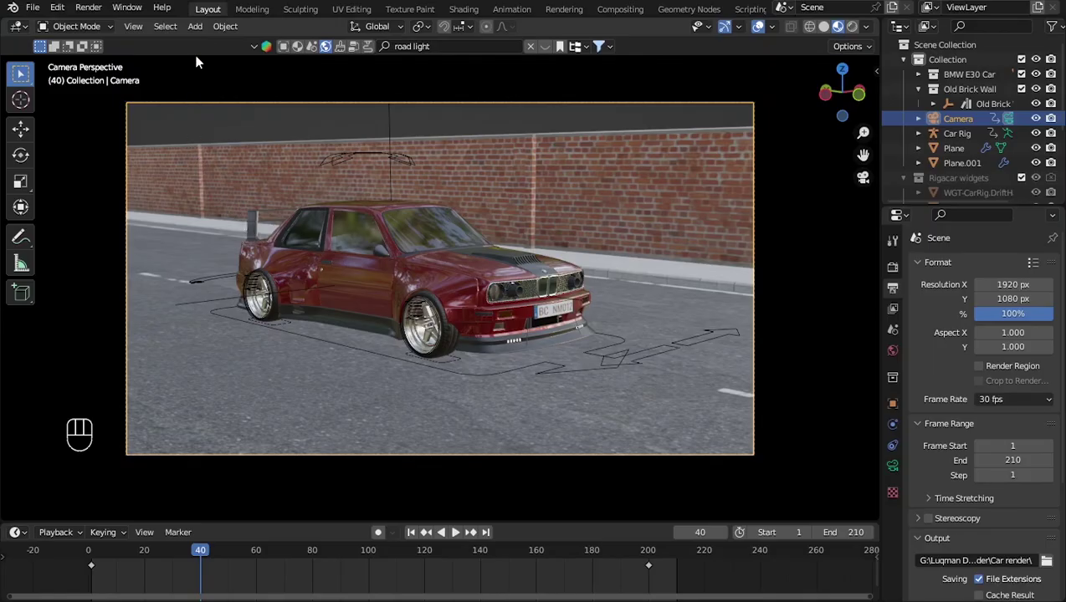
# Render the full animation of the scene.
pyautogui.click(99, 15)
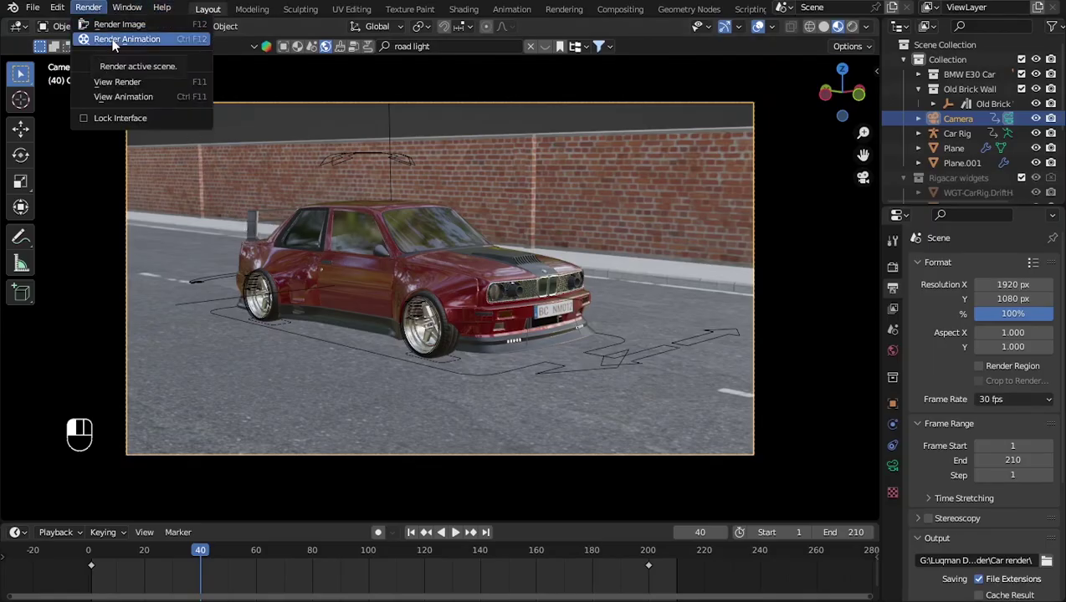
pyautogui.click(114, 40)
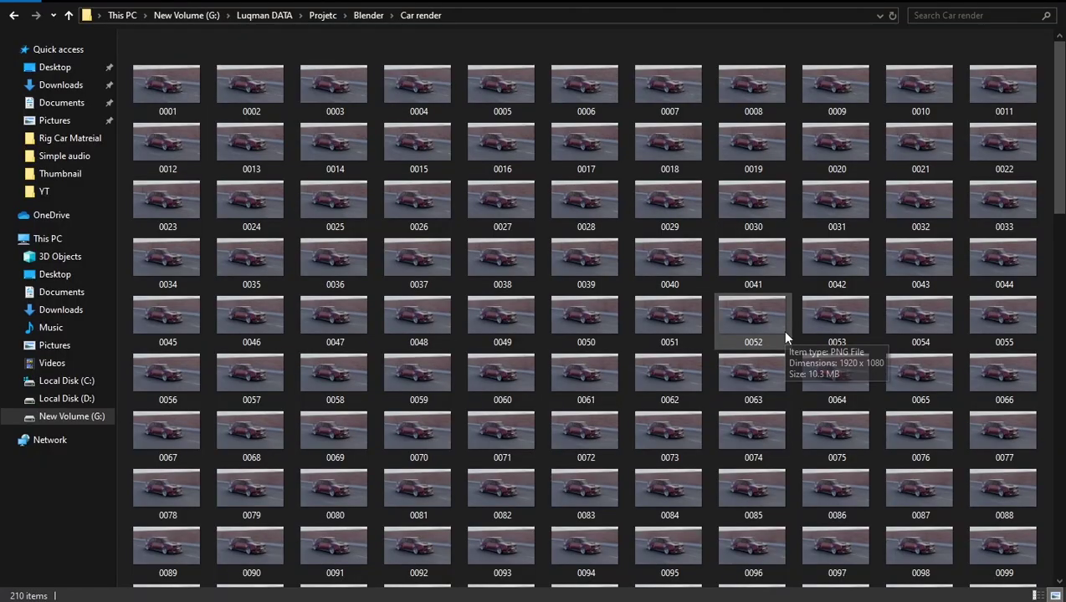
# Switch to File Explorer and look through the rendered PNG frames in the Car render folder from first to last.
pyautogui.scroll(-10, 785, 337)
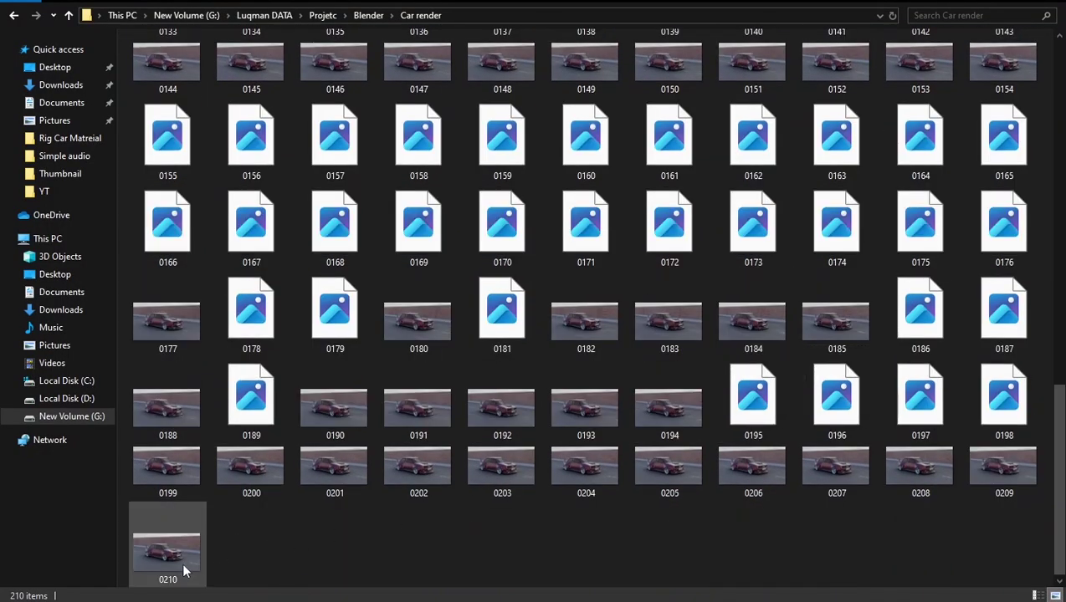
pyautogui.scroll(2, 610, 565)
pyautogui.scroll(6, 611, 565)
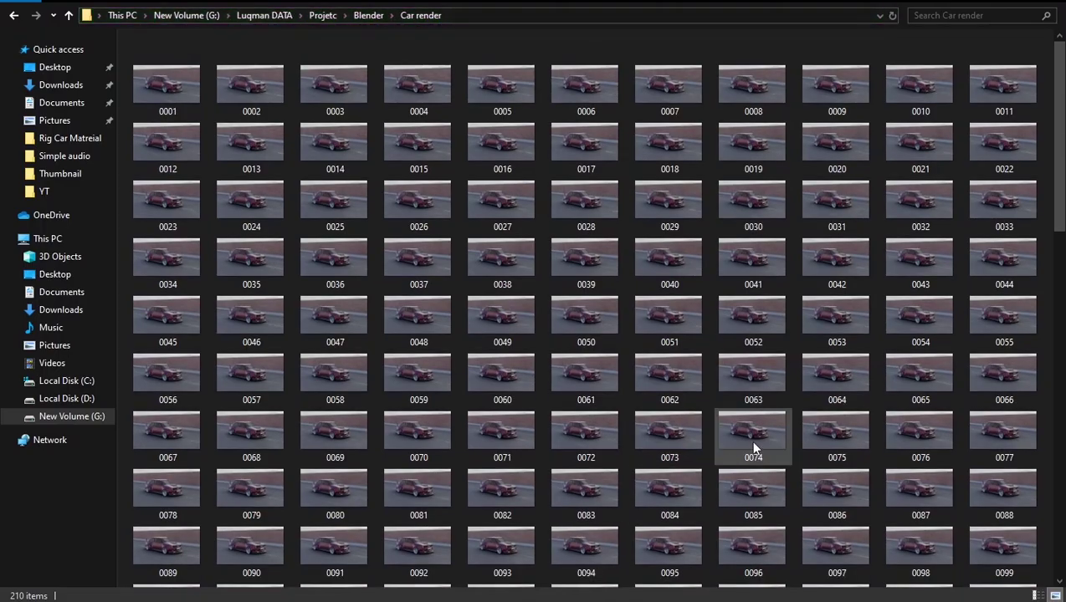
pyautogui.moveTo(753, 448)
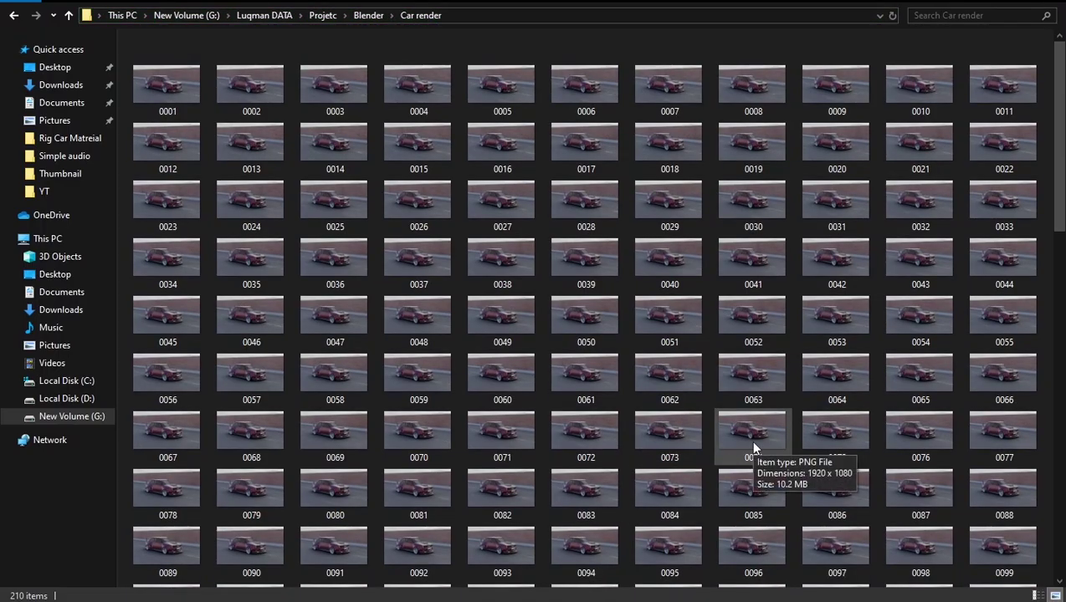
pyautogui.scroll(-8, 751, 449)
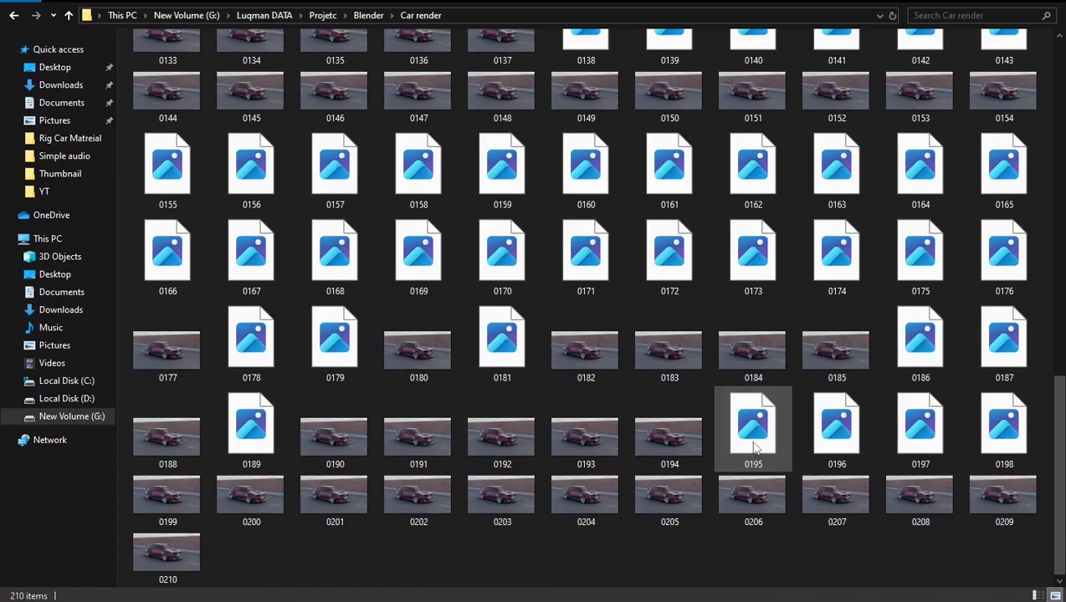
pyautogui.scroll(2, 751, 450)
pyautogui.scroll(5, 751, 450)
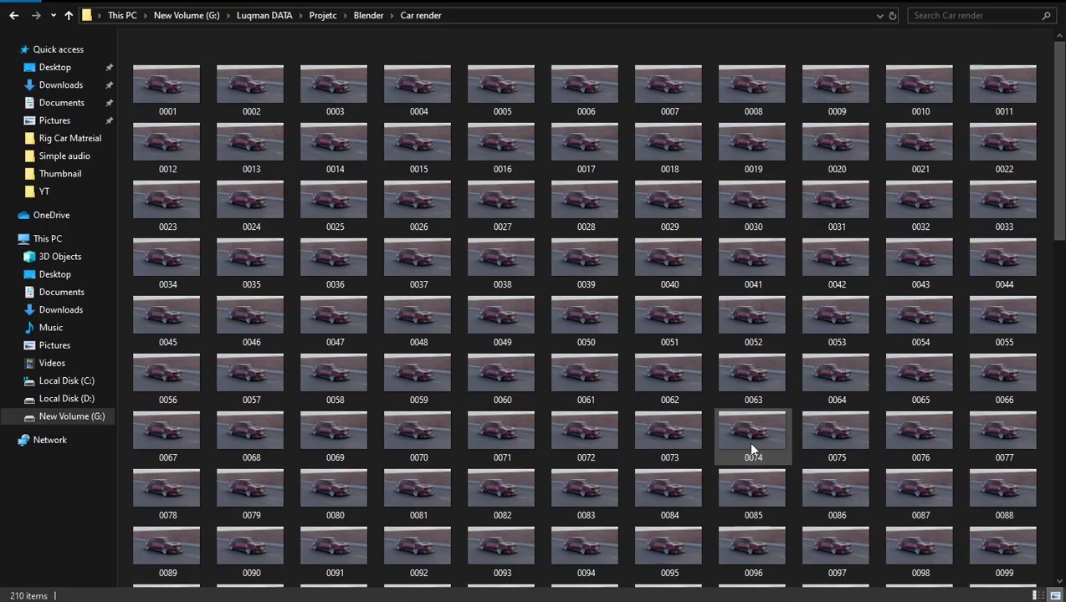
pyautogui.scroll(-7, 679, 422)
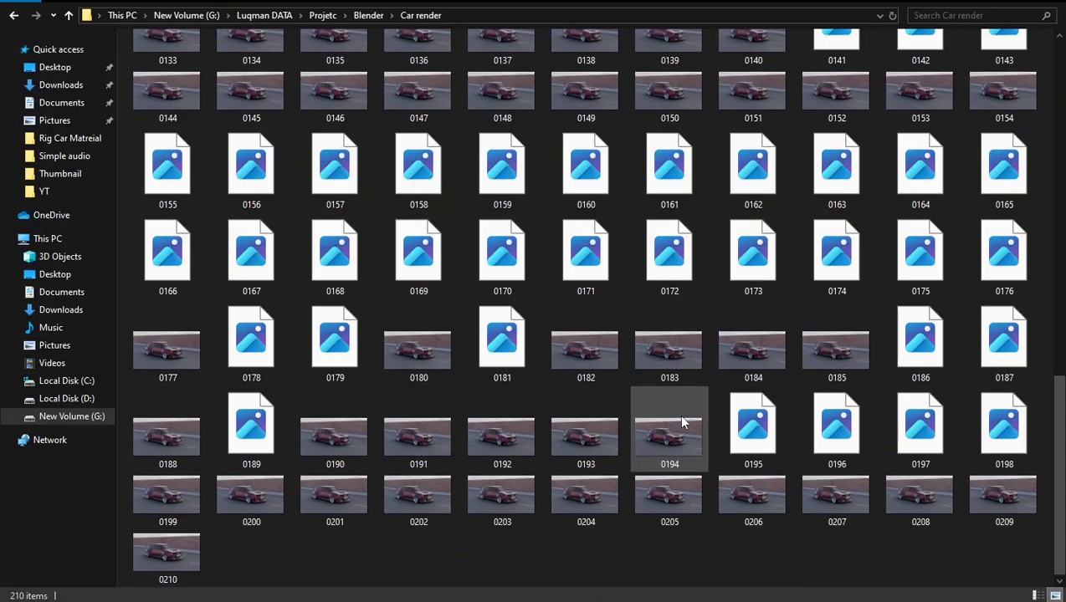
pyautogui.scroll(7, 681, 425)
pyautogui.scroll(-1, 679, 429)
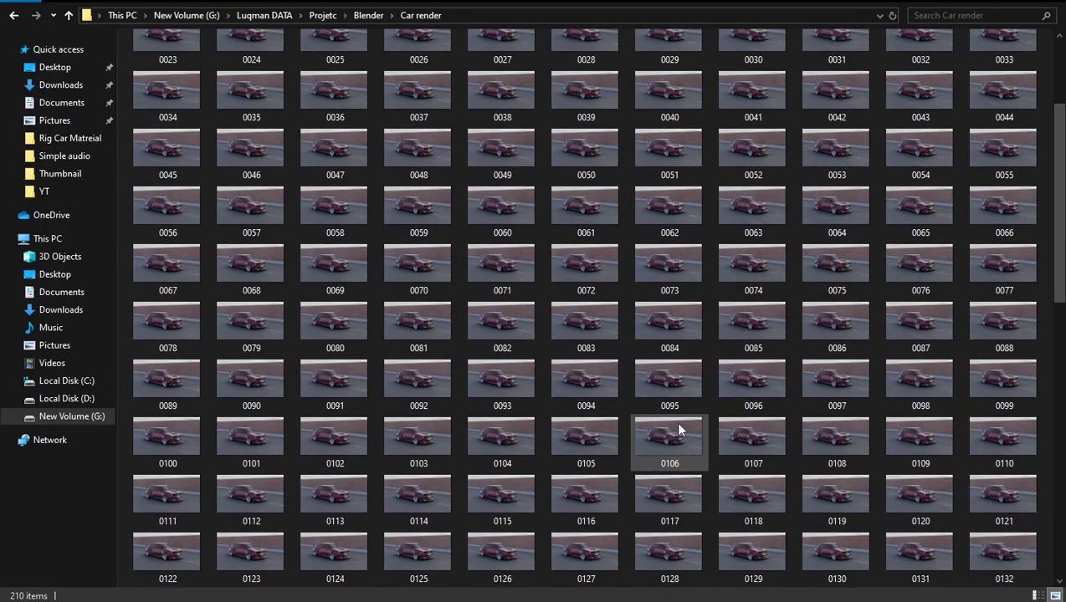
pyautogui.scroll(-5, 680, 429)
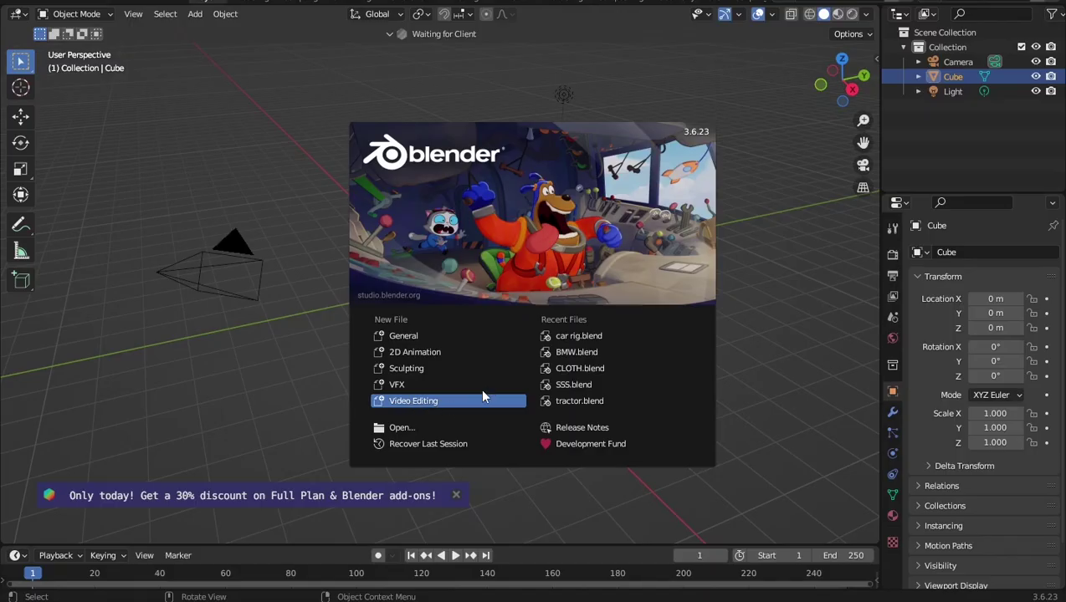
# Switch to a fresh Blender session and create a new Video Editing file.
pyautogui.press('Return')
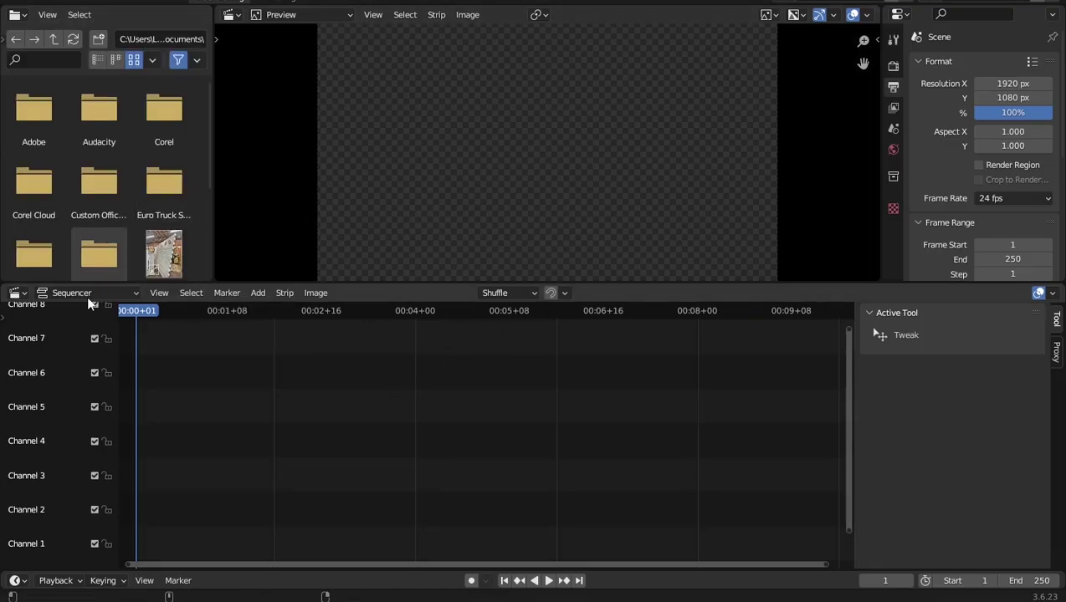
pyautogui.hotkey('shift', 'a')
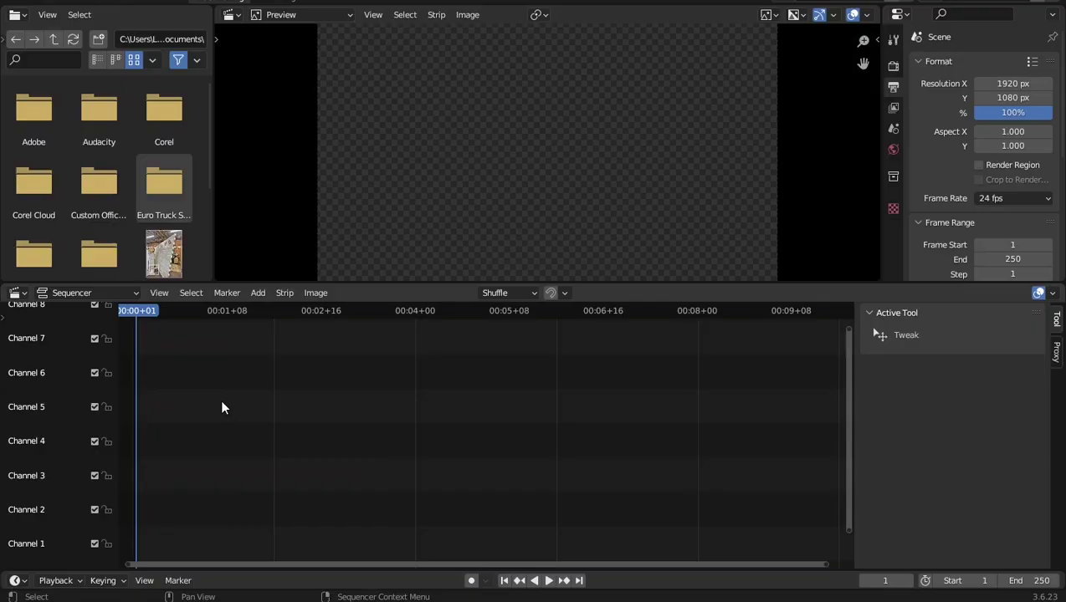
# Start adding an Image/Sequence strip and browse to the Car render folder inside Projetc\Blender on the G: drive.
pyautogui.hotkey('shift', 'a')
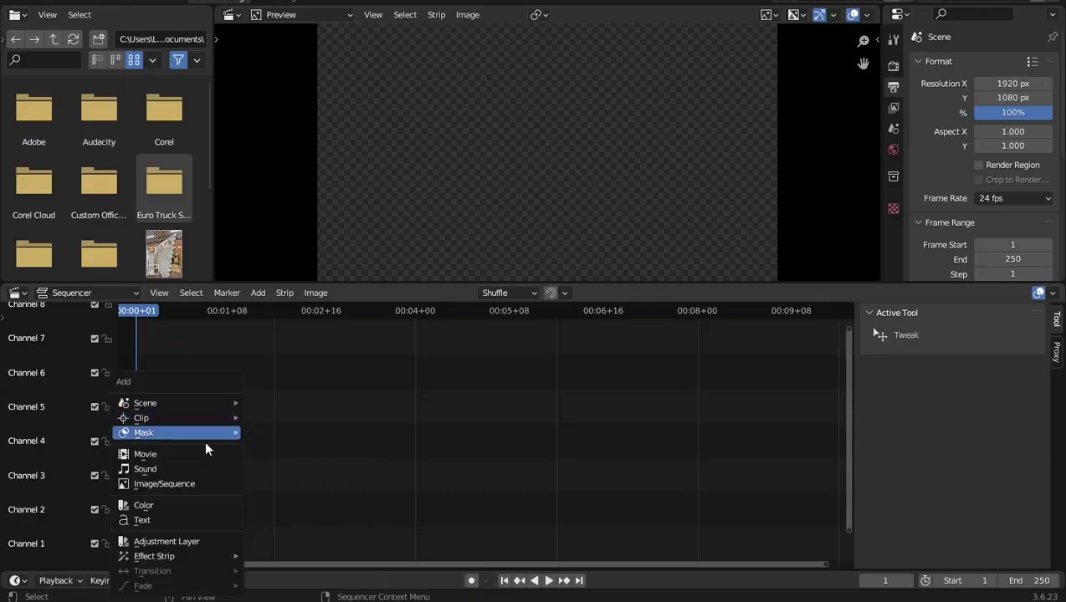
pyautogui.click(192, 485)
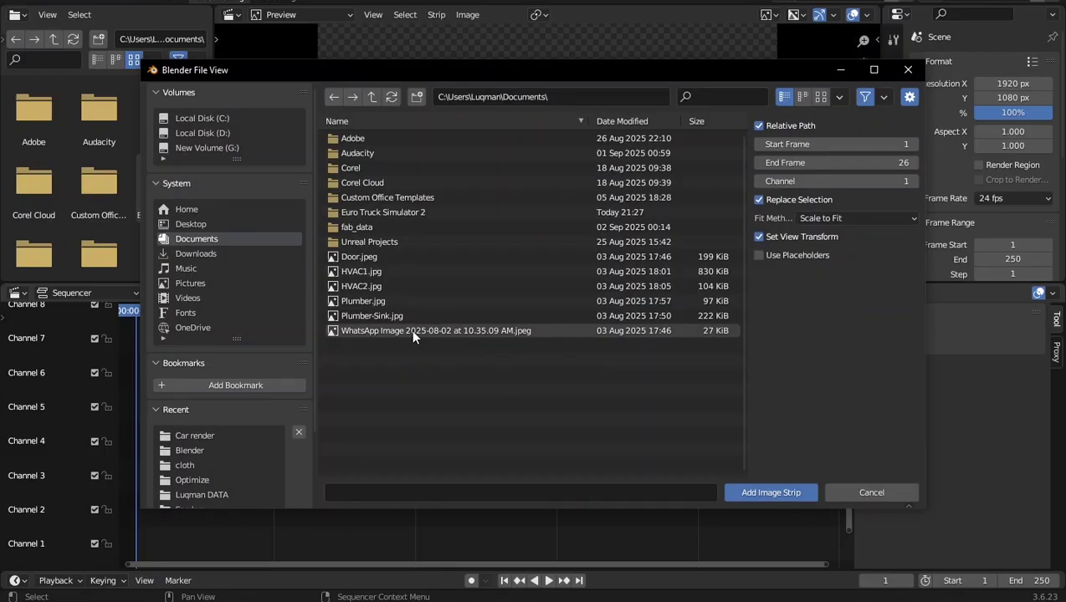
pyautogui.click(251, 146)
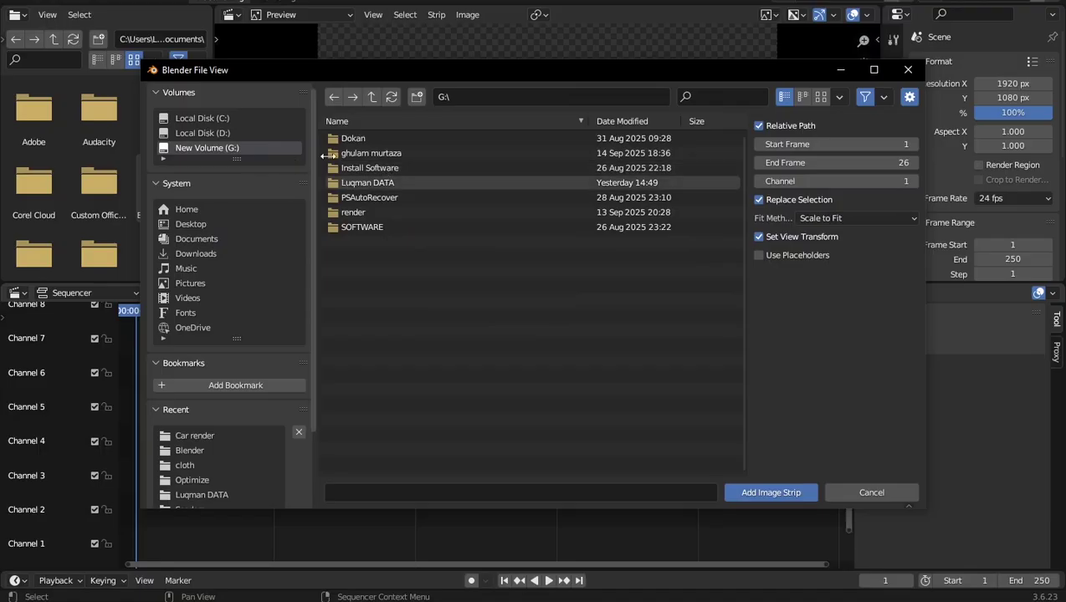
pyautogui.doubleClick(398, 181)
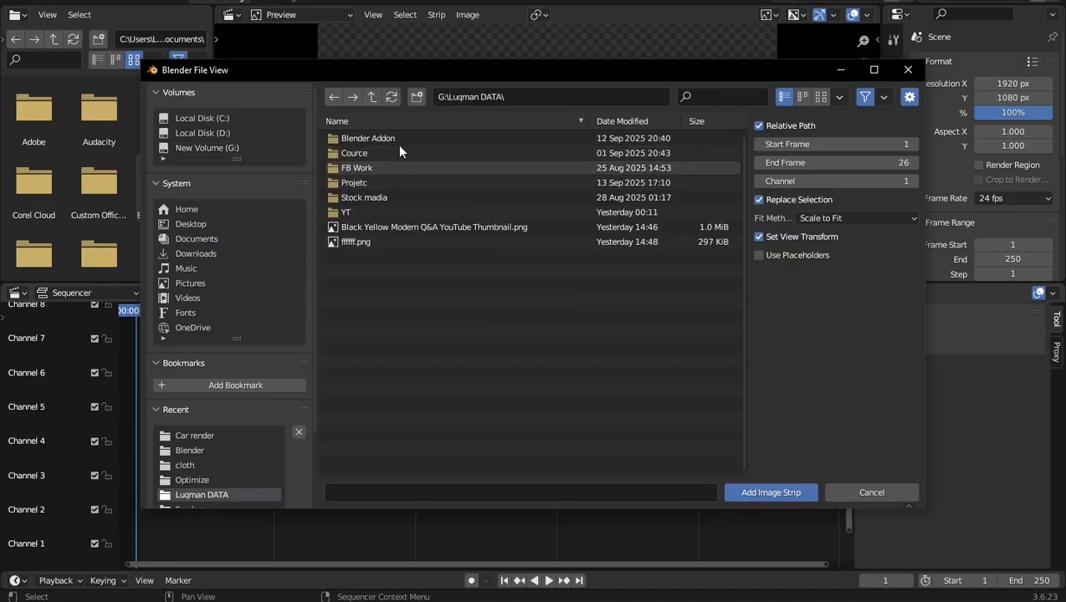
pyautogui.doubleClick(399, 177)
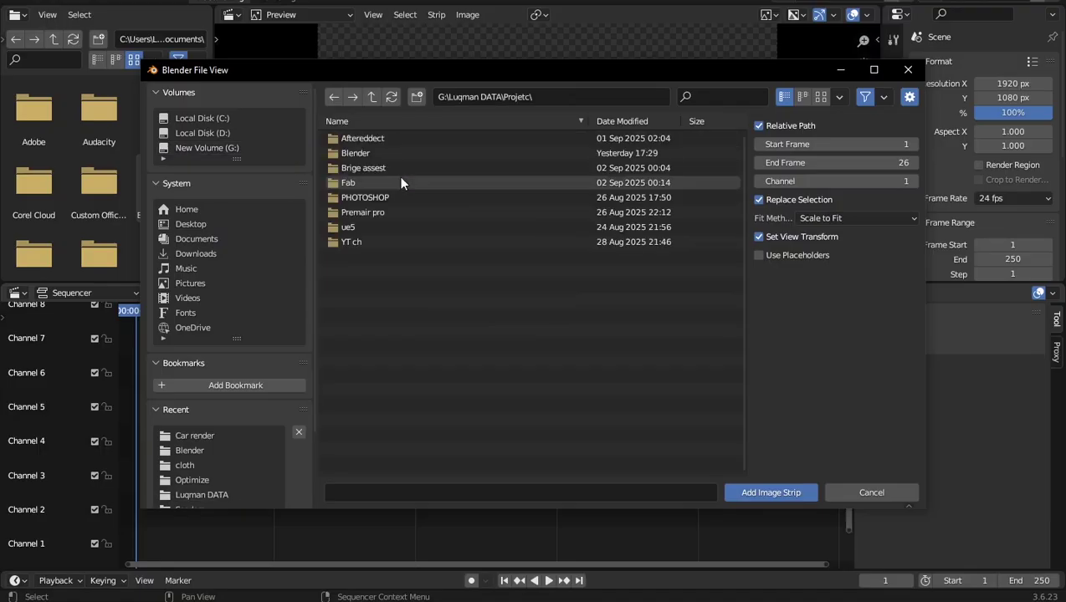
pyautogui.click(399, 153)
pyautogui.doubleClick(399, 153)
pyautogui.doubleClick(399, 153)
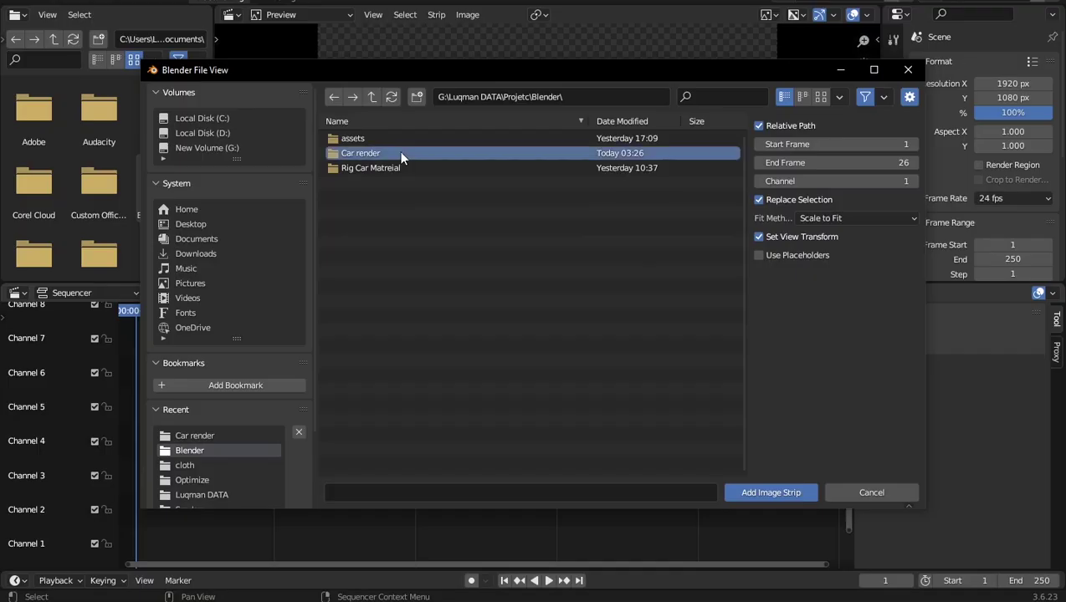
# Select all the rendered PNG frames in the Car render folder and add them to the sequencer as an image strip.
pyautogui.click(408, 140)
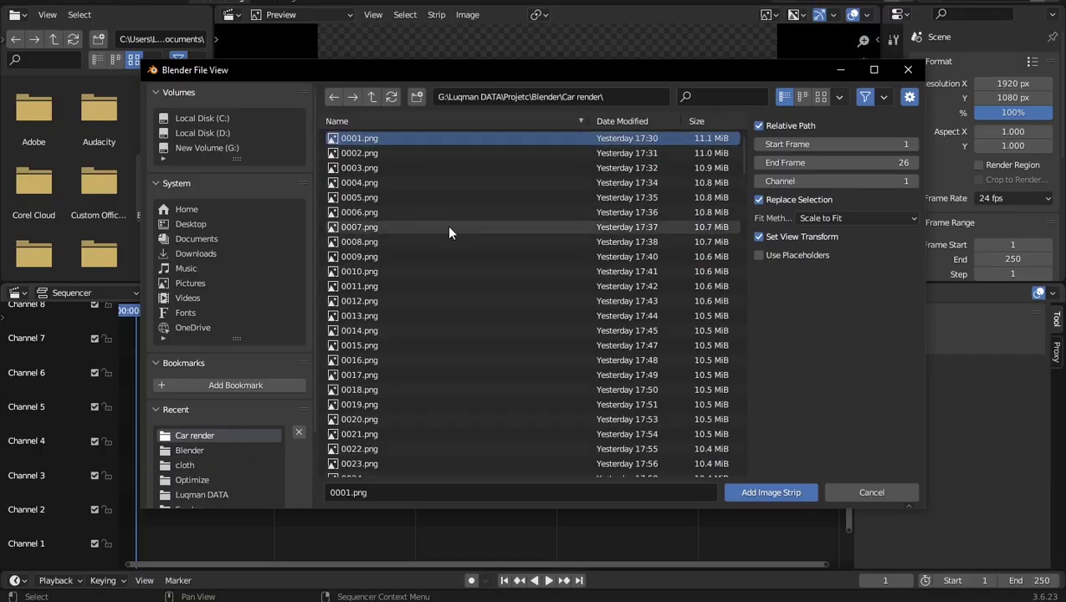
pyautogui.scroll(-6, 449, 234)
pyautogui.scroll(-5, 449, 240)
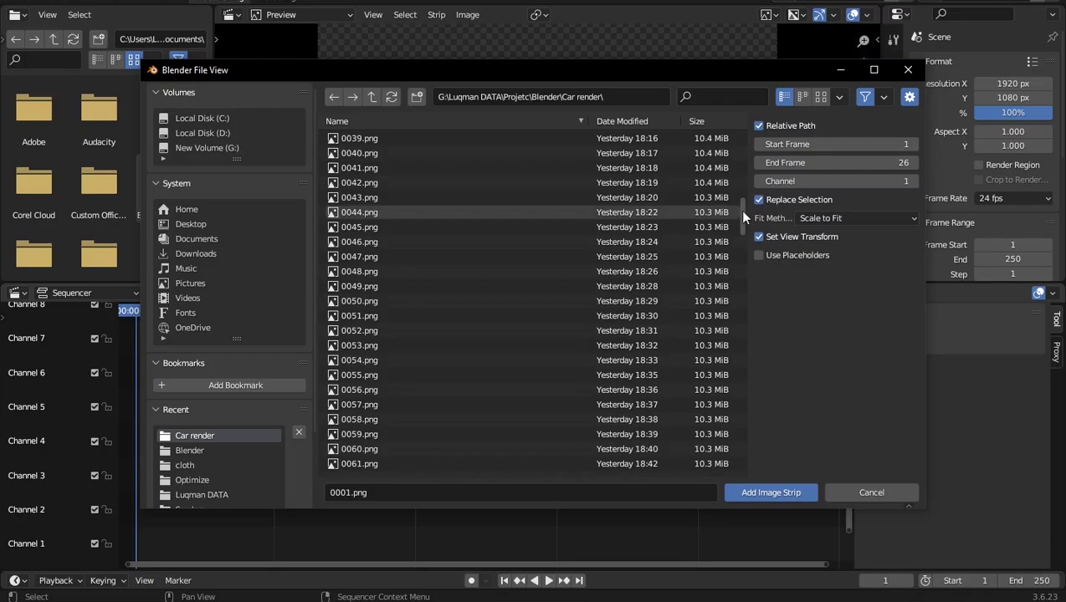
pyautogui.moveTo(741, 211); pyautogui.dragTo(741, 473)
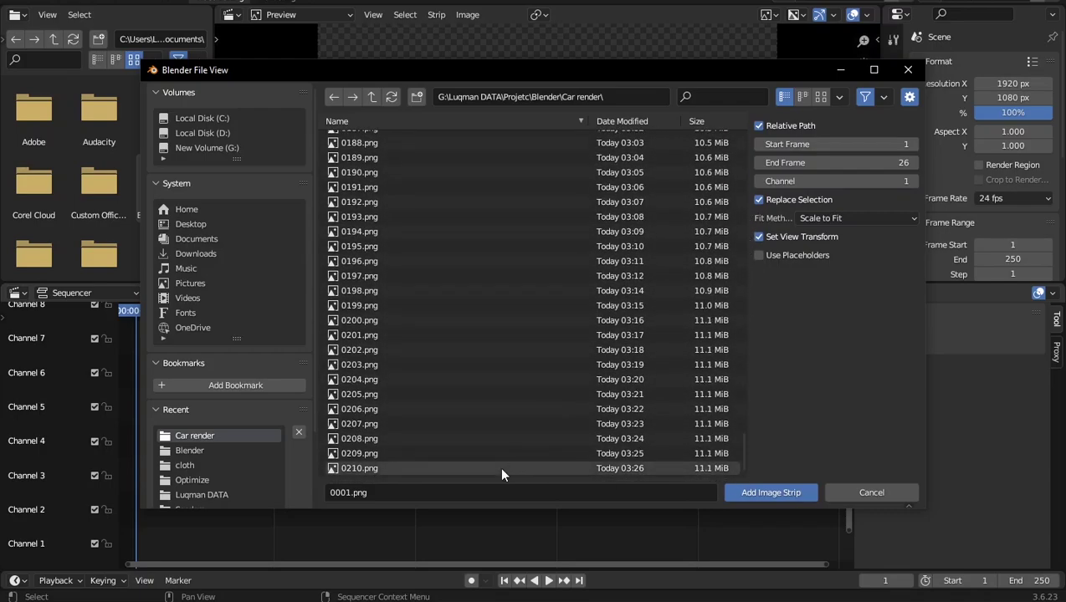
pyautogui.press('a')
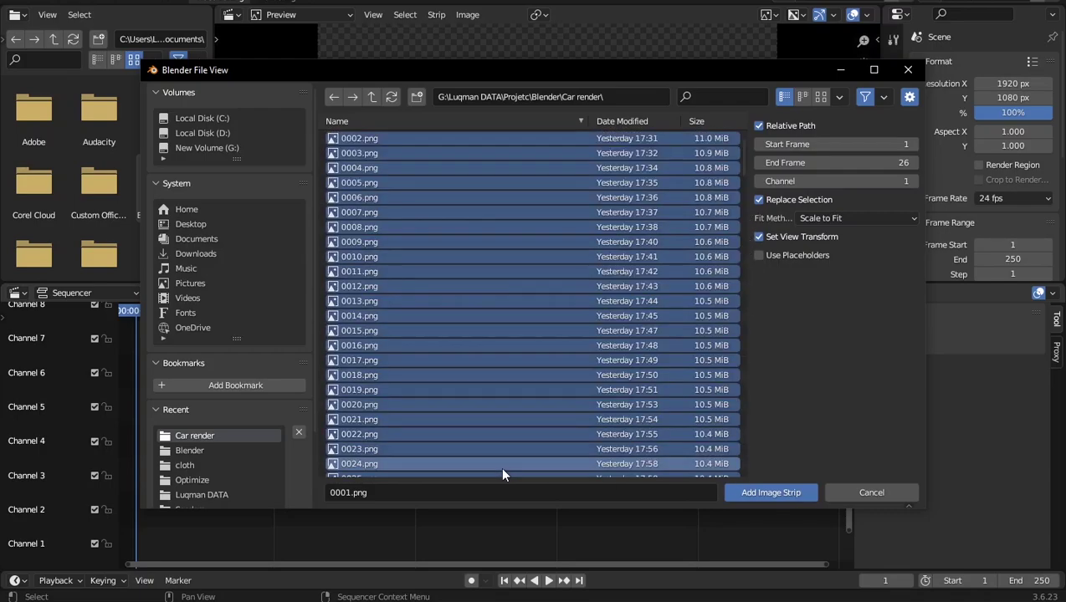
pyautogui.click(800, 494)
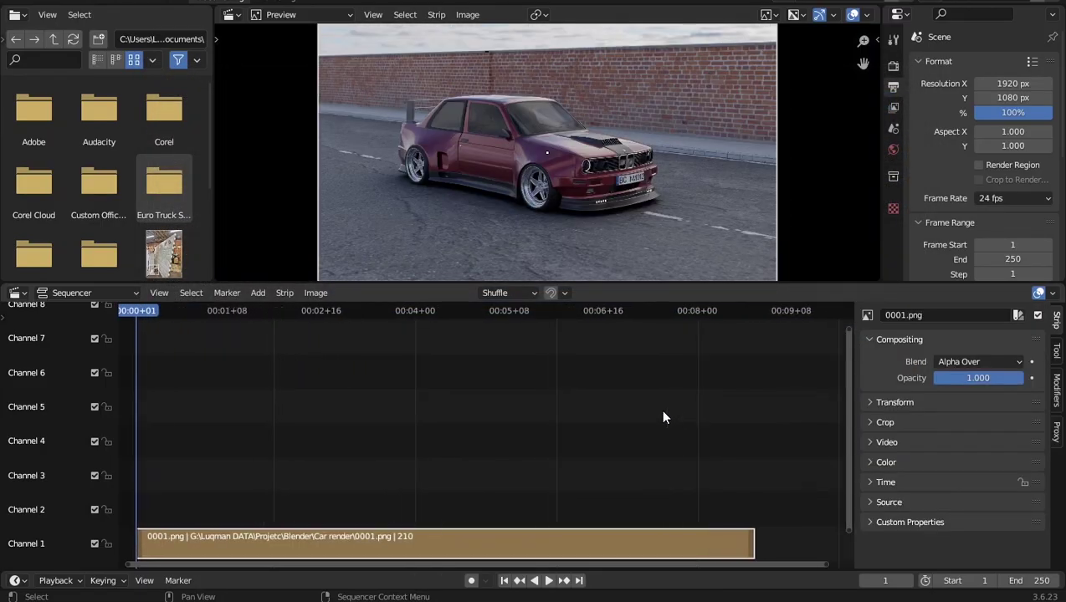
# Play back the image strip in the sequencer to preview the car animation, then stop playback.
pyautogui.press('space')
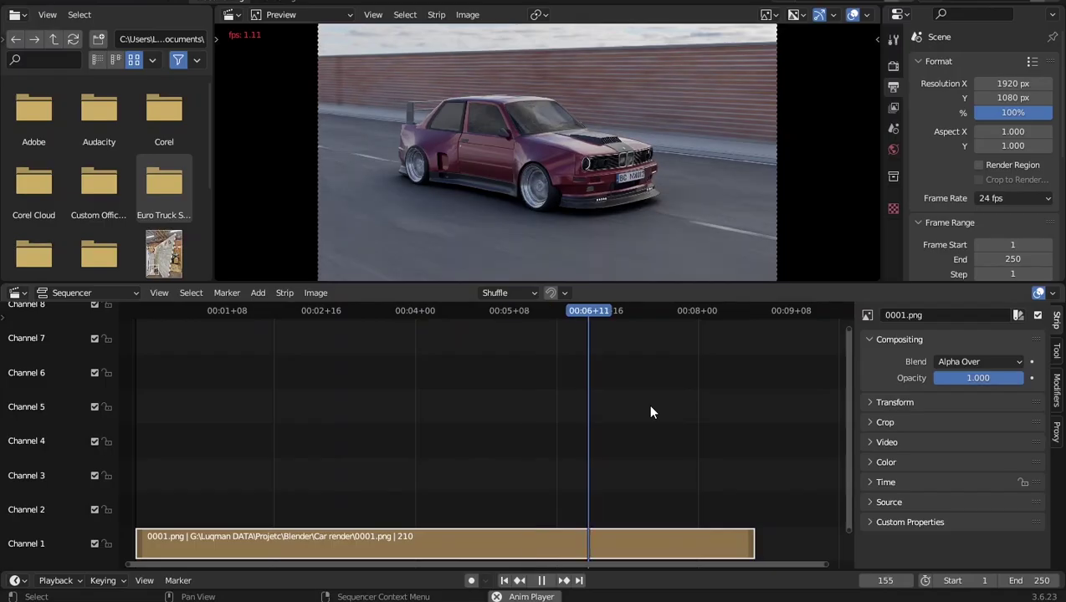
pyautogui.press('space')
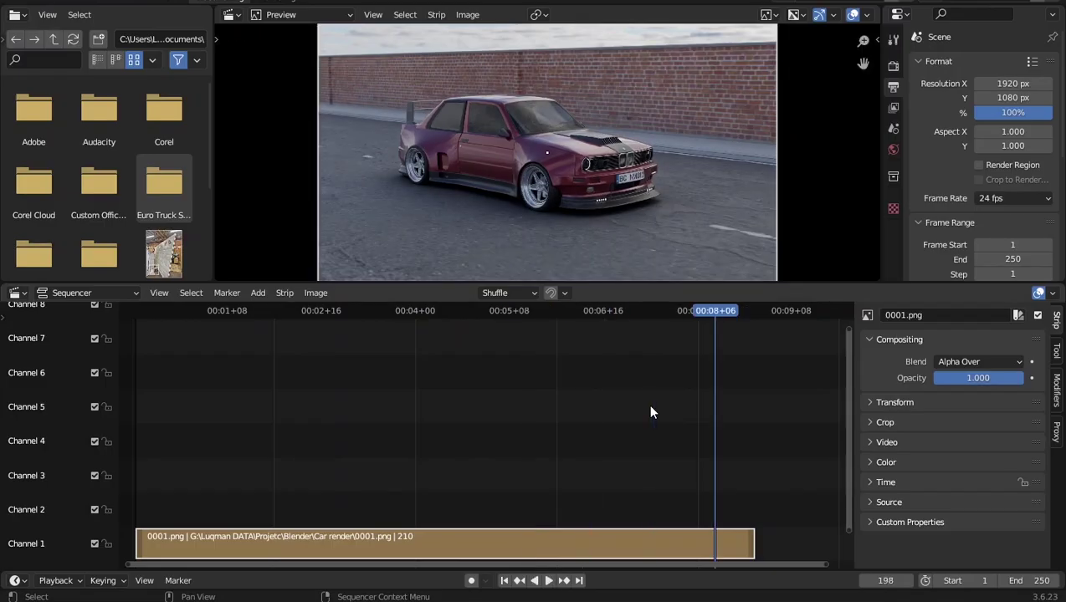
pyautogui.press('space')
pyautogui.press('space')
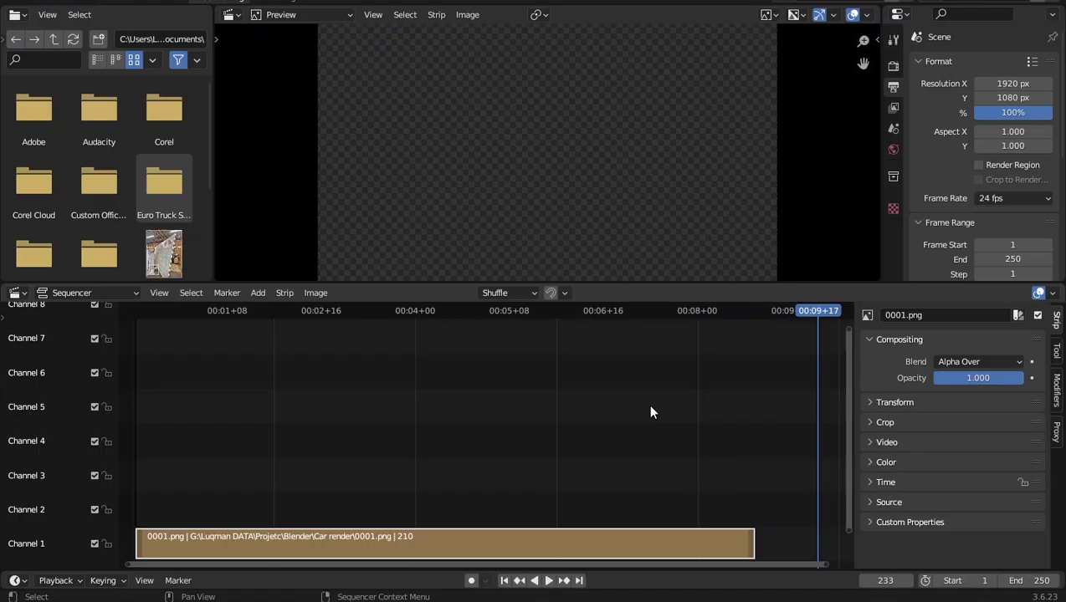
# Set the scene's frame rate to 30 fps and the end frame to 210.
pyautogui.click(1007, 199)
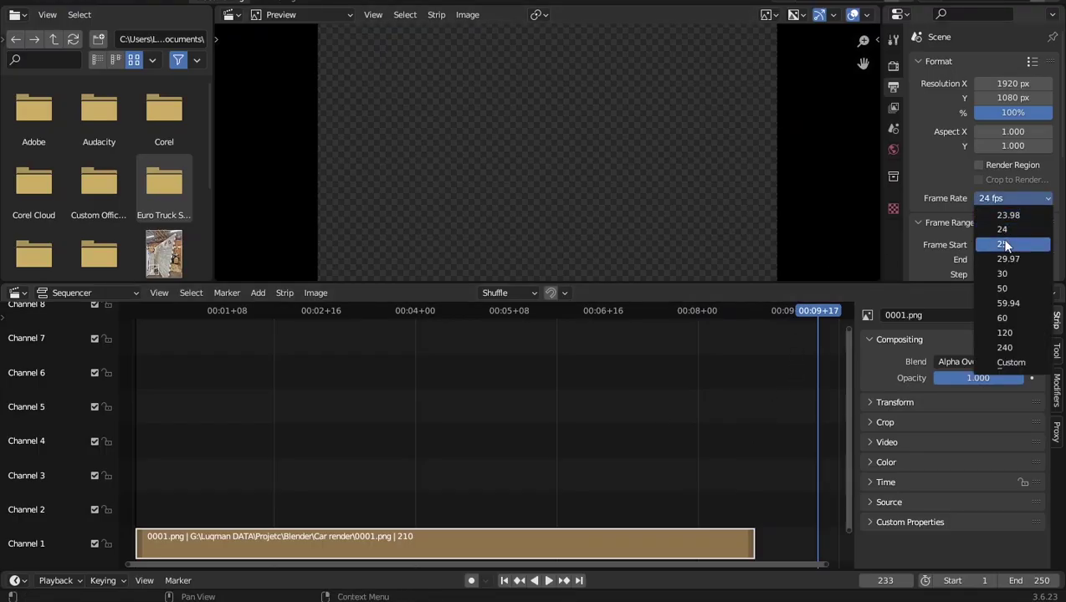
pyautogui.click(1003, 273)
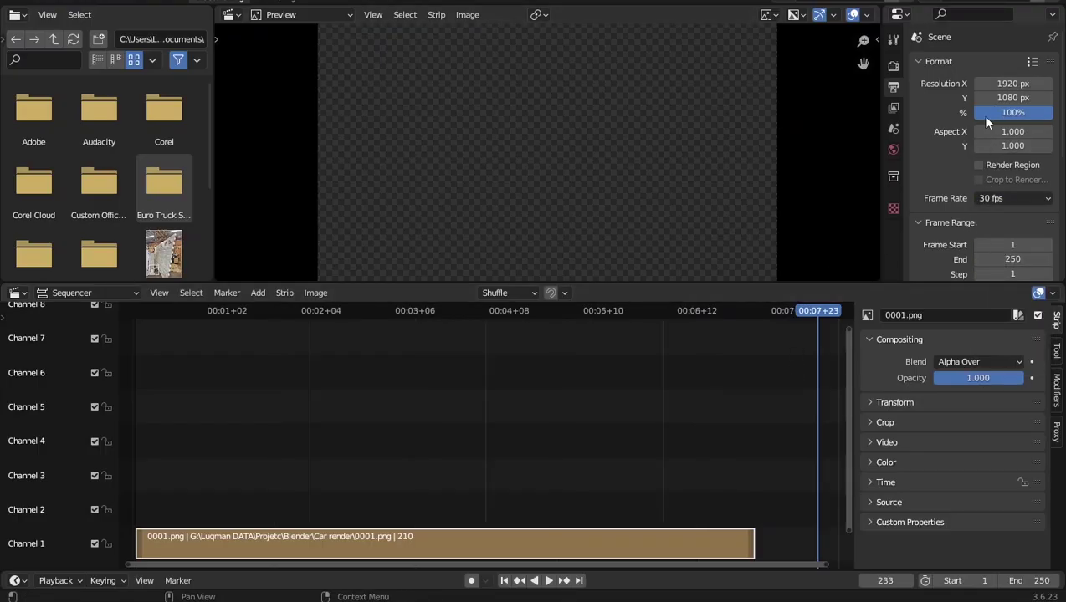
pyautogui.scroll(-3, 999, 170)
pyautogui.doubleClick(1017, 171)
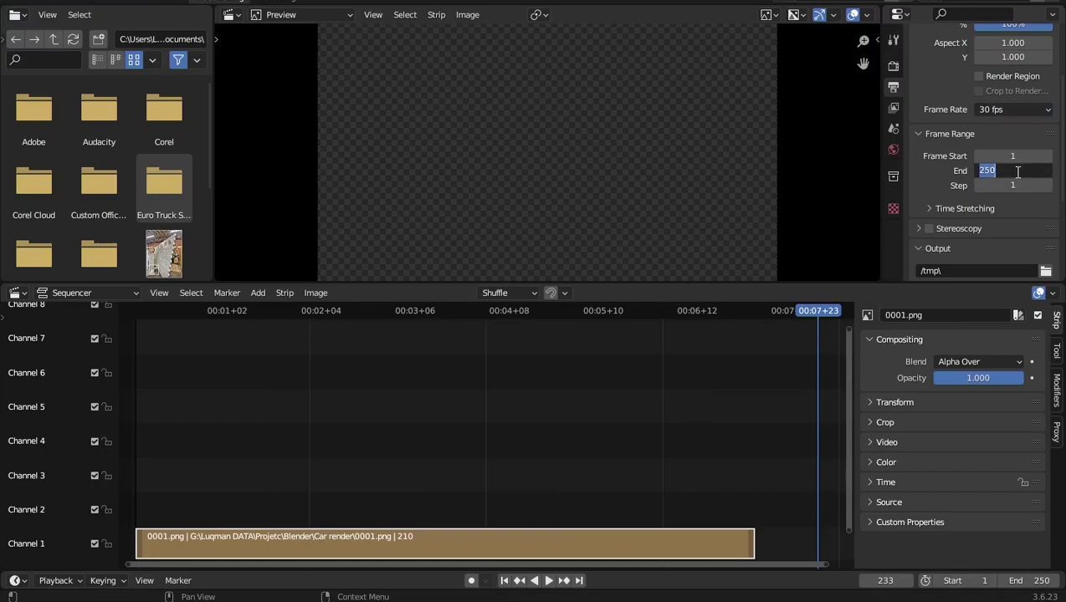
pyautogui.write('2')
pyautogui.press('Return')
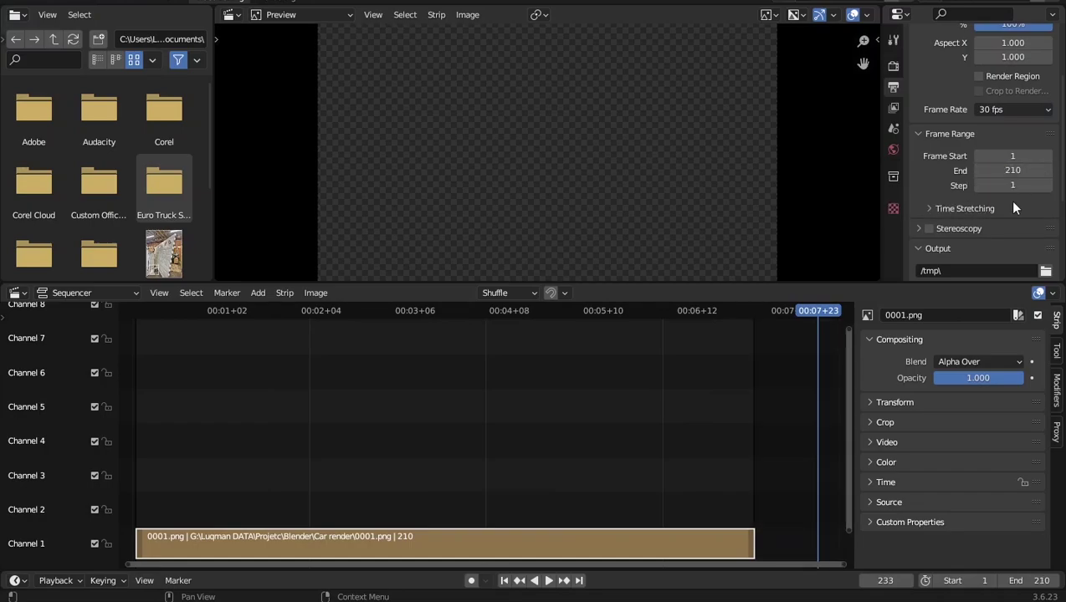
pyautogui.scroll(3, 1013, 200)
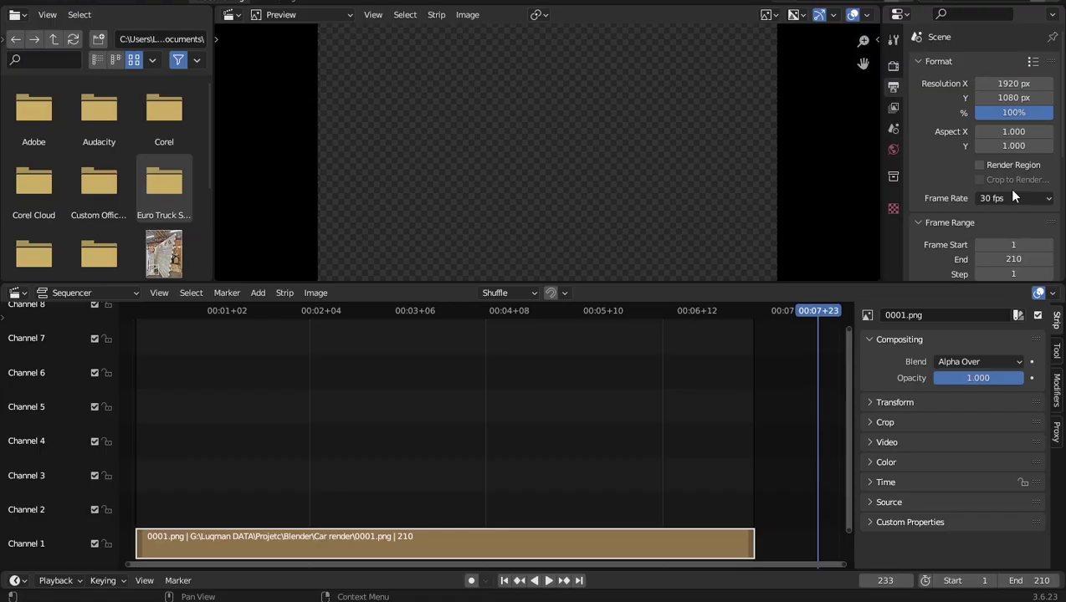
# Play back the image strip at the new frame rate, skip to about frame 90 and stop playback.
pyautogui.click(612, 315)
pyautogui.press('space')
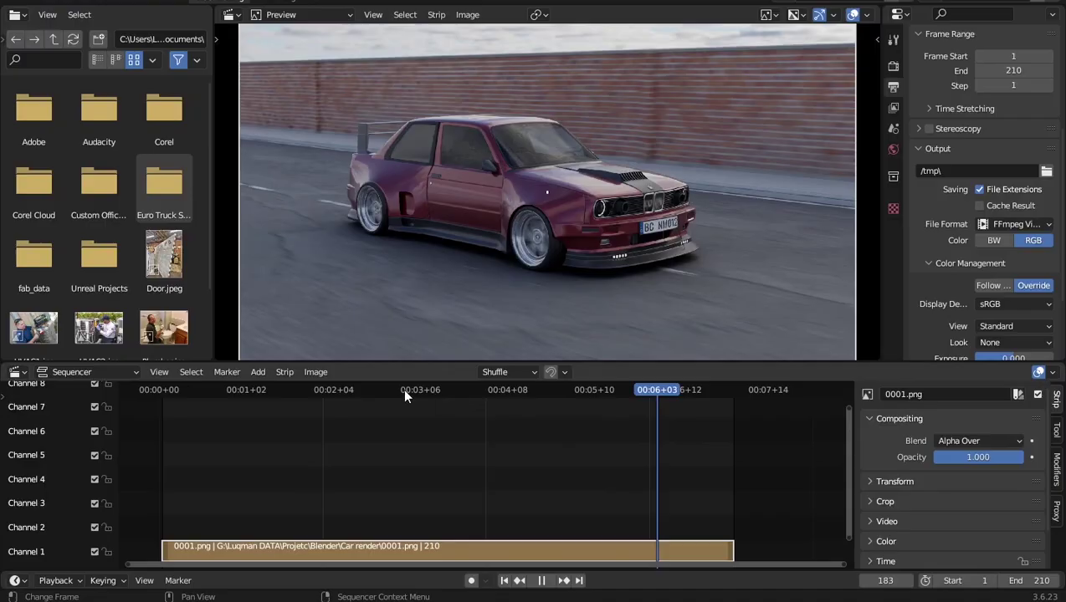
pyautogui.click(404, 392)
pyautogui.press('space')
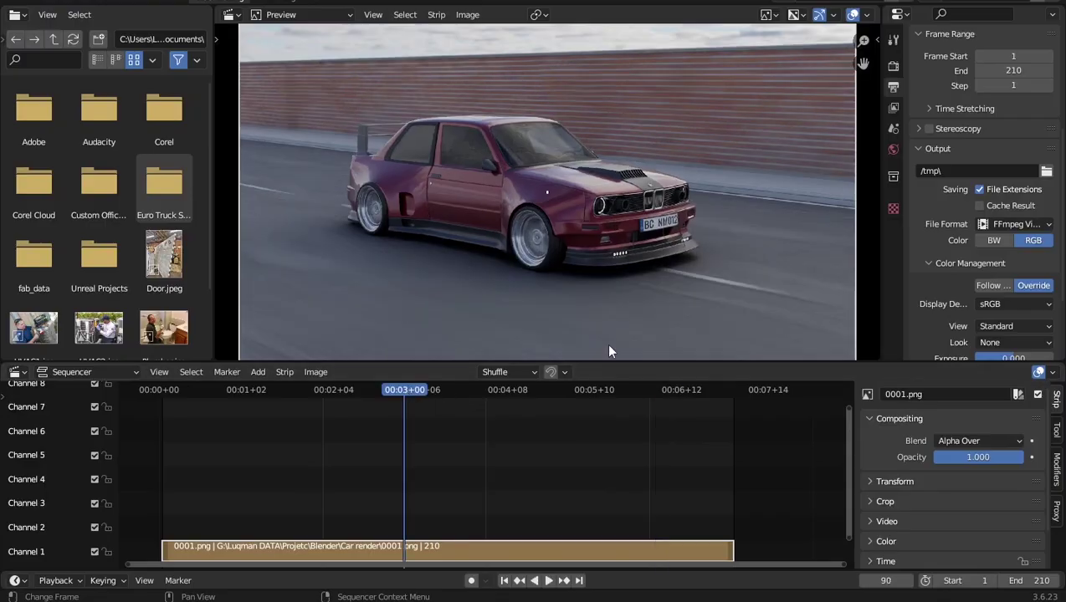
# Choose FFmpeg Video as the output format and set the output file to cAR in the personal DATA folder on the G: drive.
pyautogui.click(1006, 226)
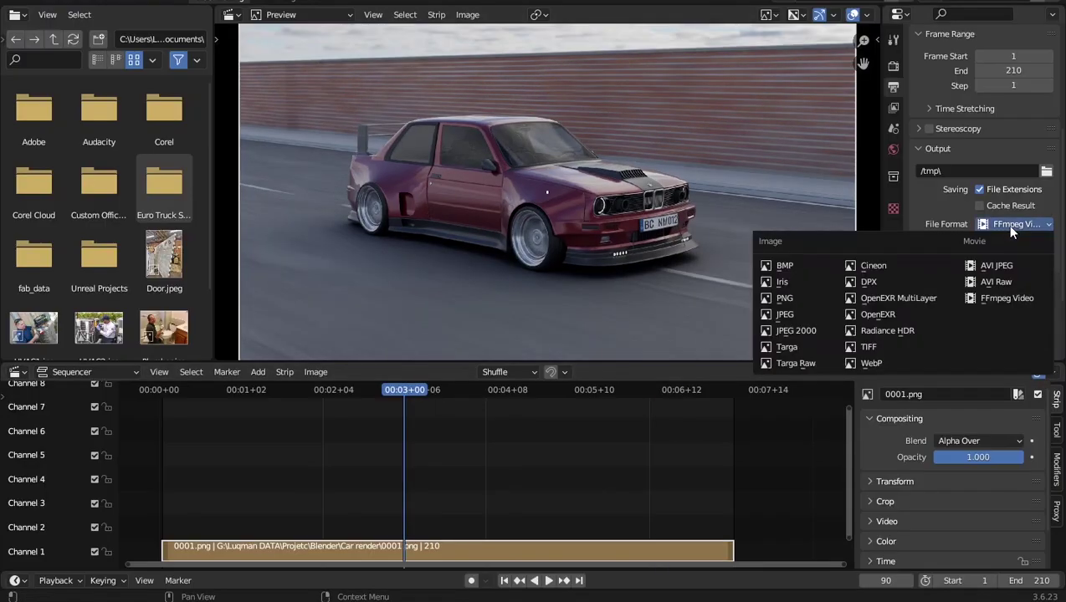
pyautogui.click(1000, 303)
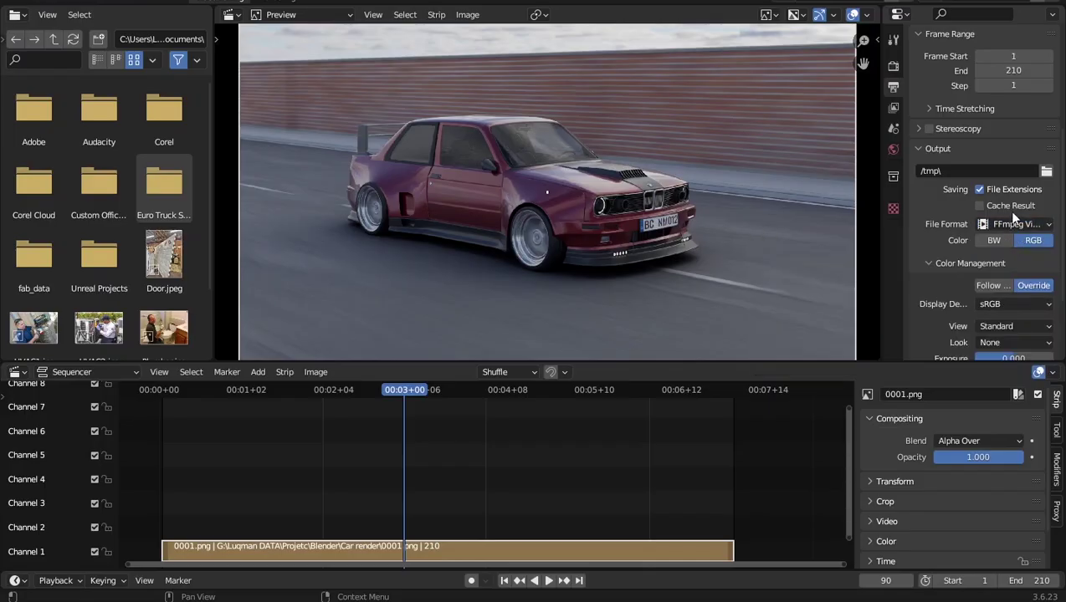
pyautogui.click(1046, 171)
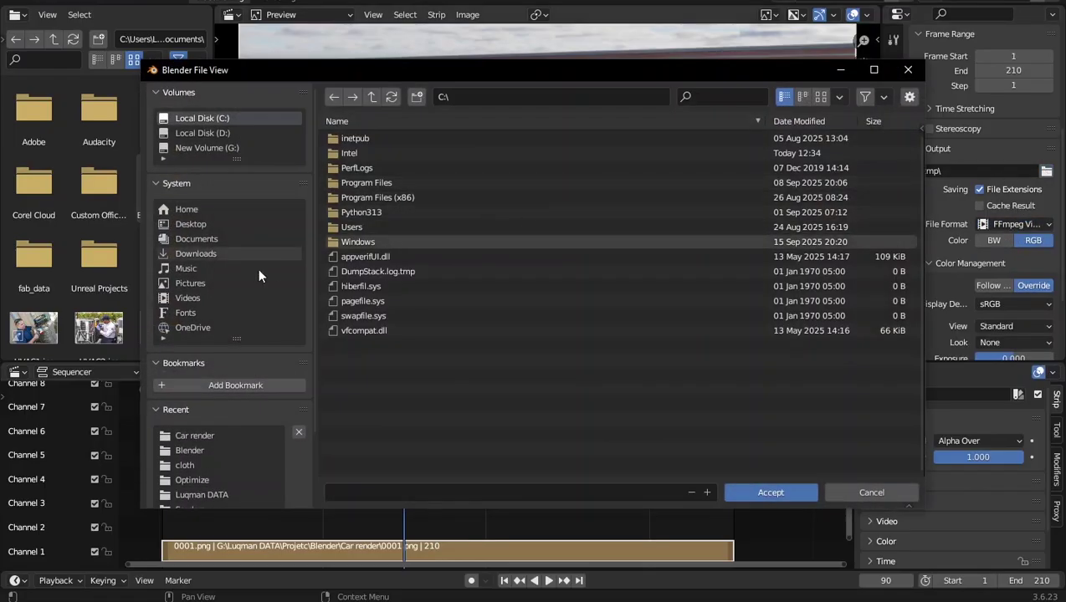
pyautogui.click(267, 147)
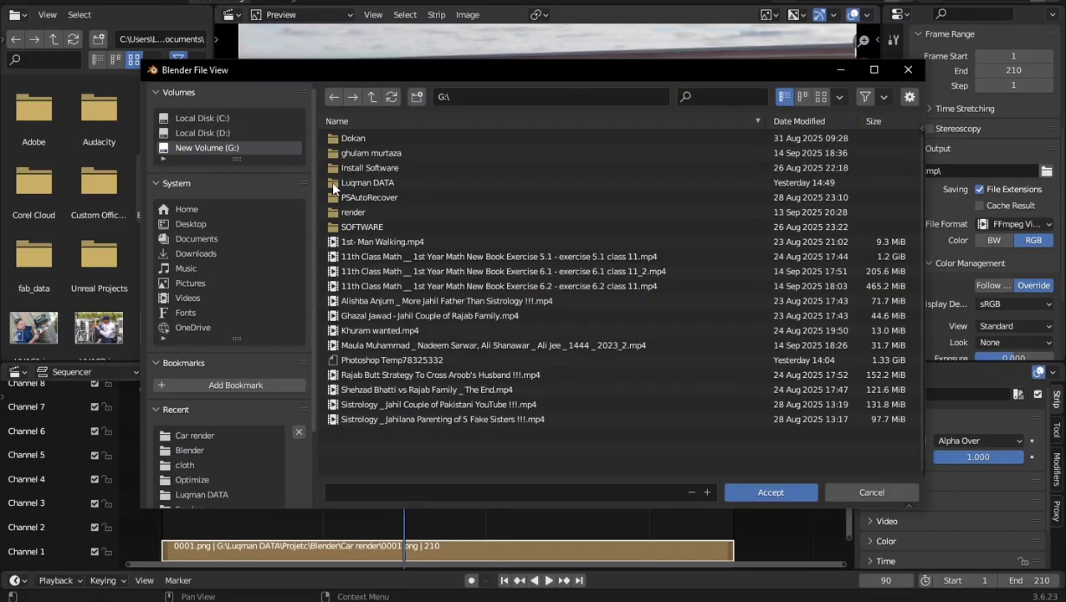
pyautogui.doubleClick(411, 185)
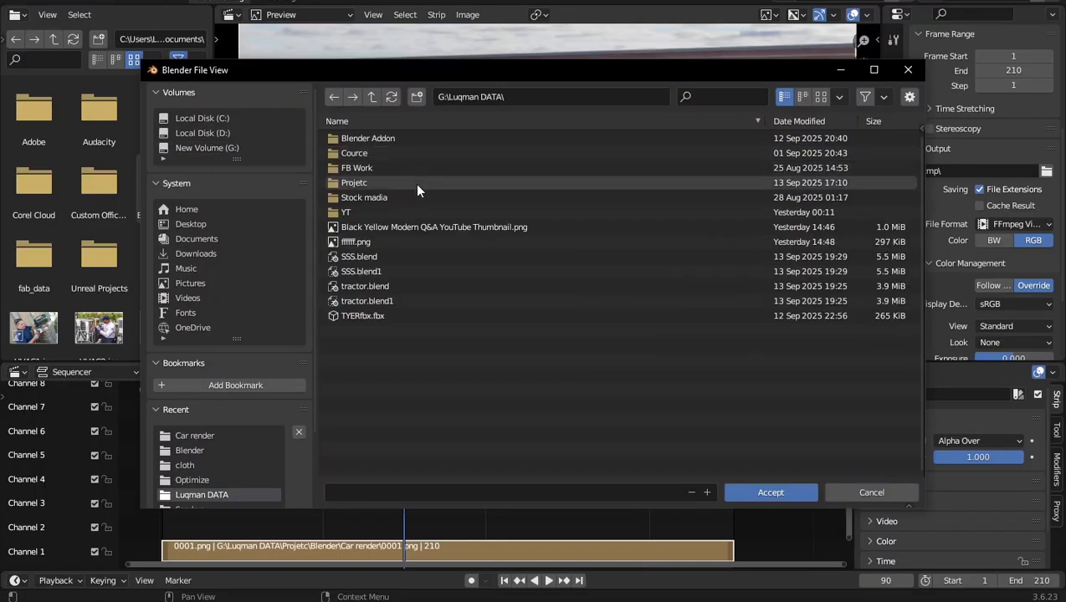
pyautogui.click(402, 493)
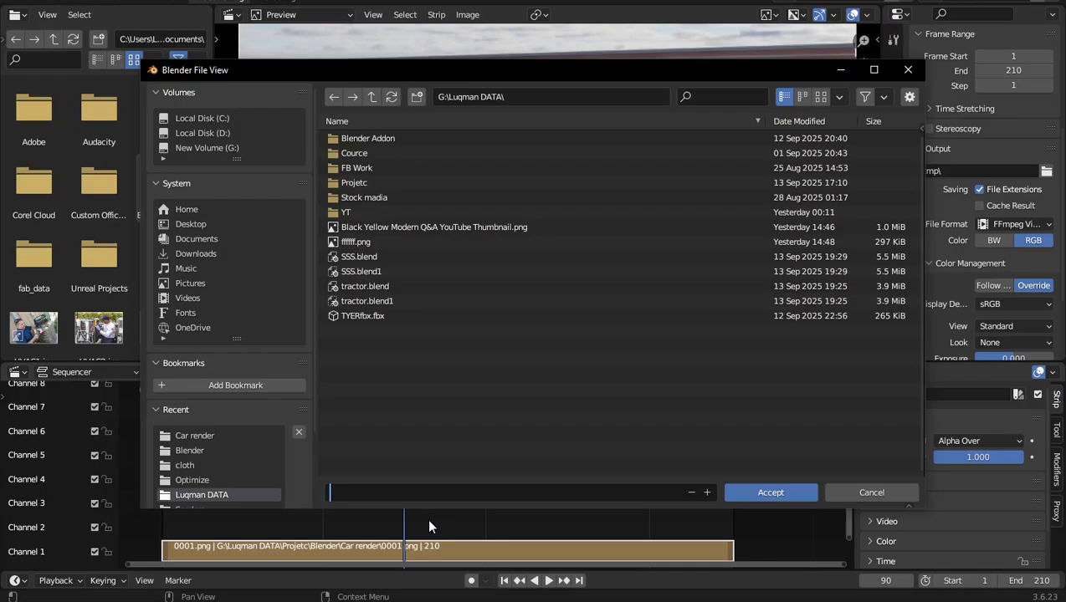
pyautogui.write('cAR')
pyautogui.press('Return')
pyautogui.click(752, 492)
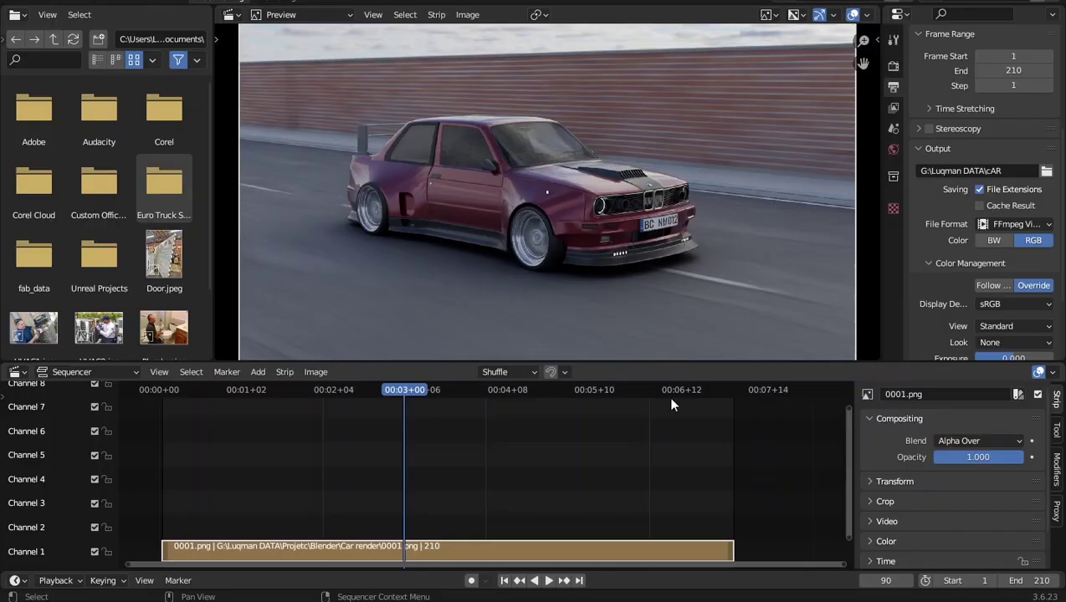
# Start rendering the sequenced frames as an animation.
pyautogui.click(96, 3)
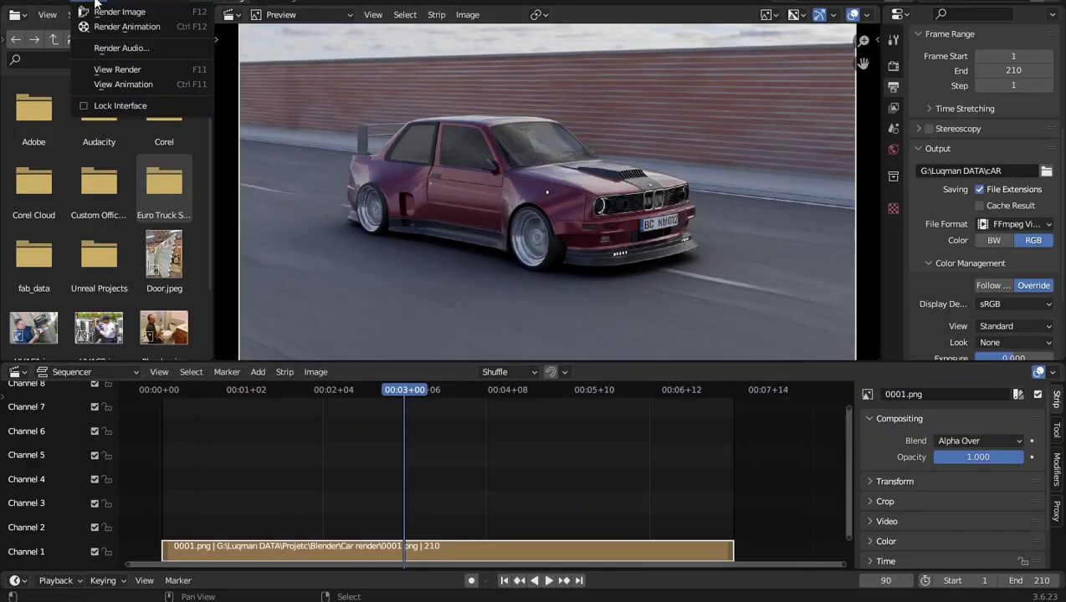